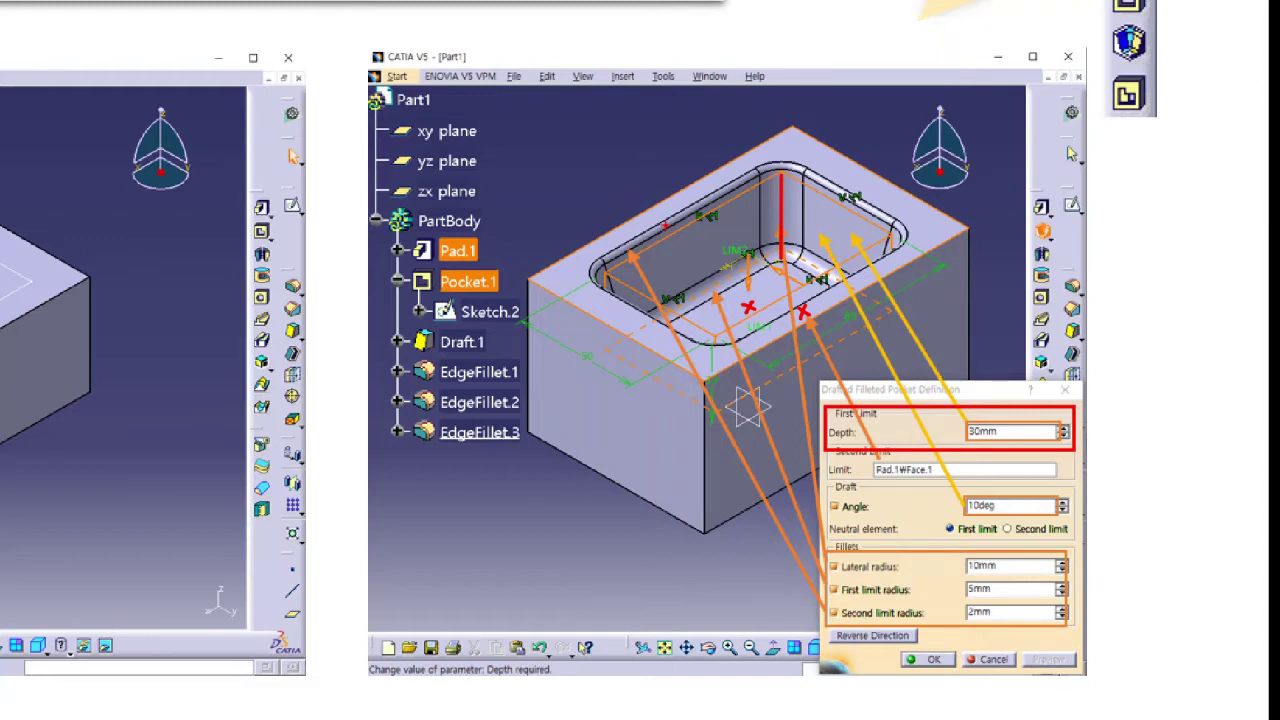
mouse_move(664, 225)
mouse_down()
mouse_move(668, 280)
mouse_move(684, 278)
mouse_up()
drag(768, 203, 804, 210)
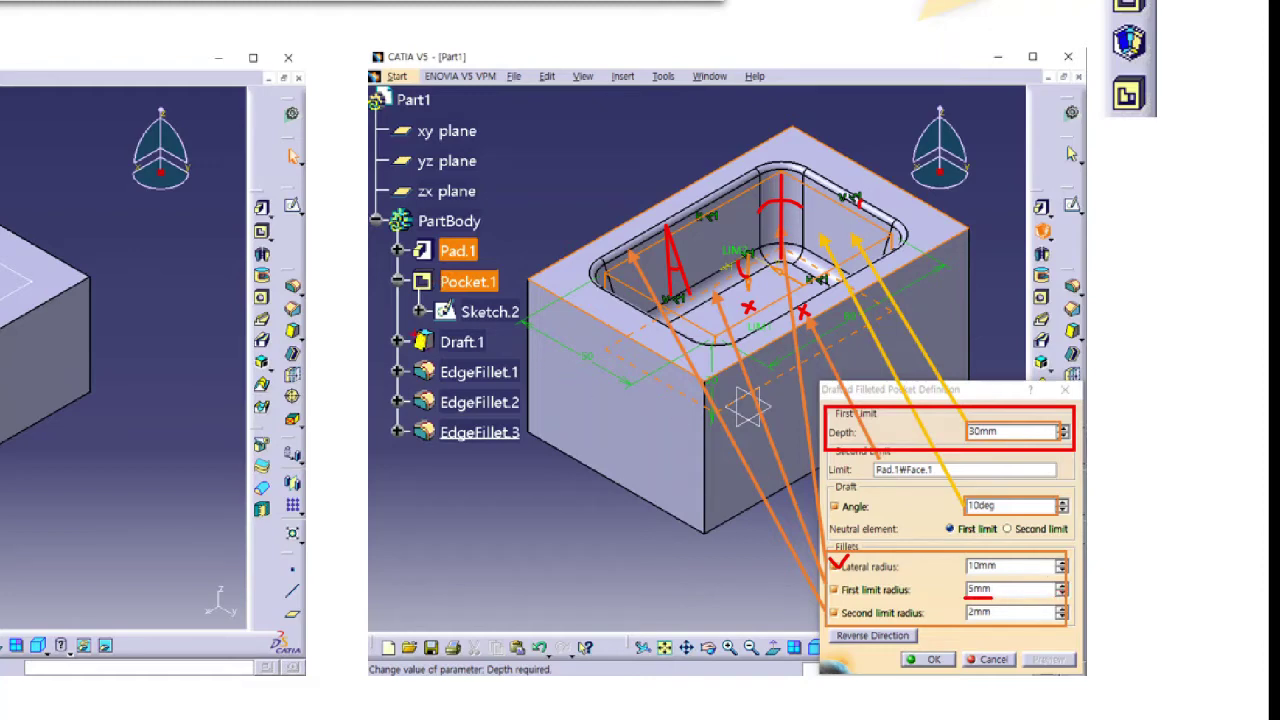
mouse_move(412, 328)
mouse_down()
mouse_move(450, 350)
mouse_move(506, 440)
mouse_move(526, 446)
mouse_up()
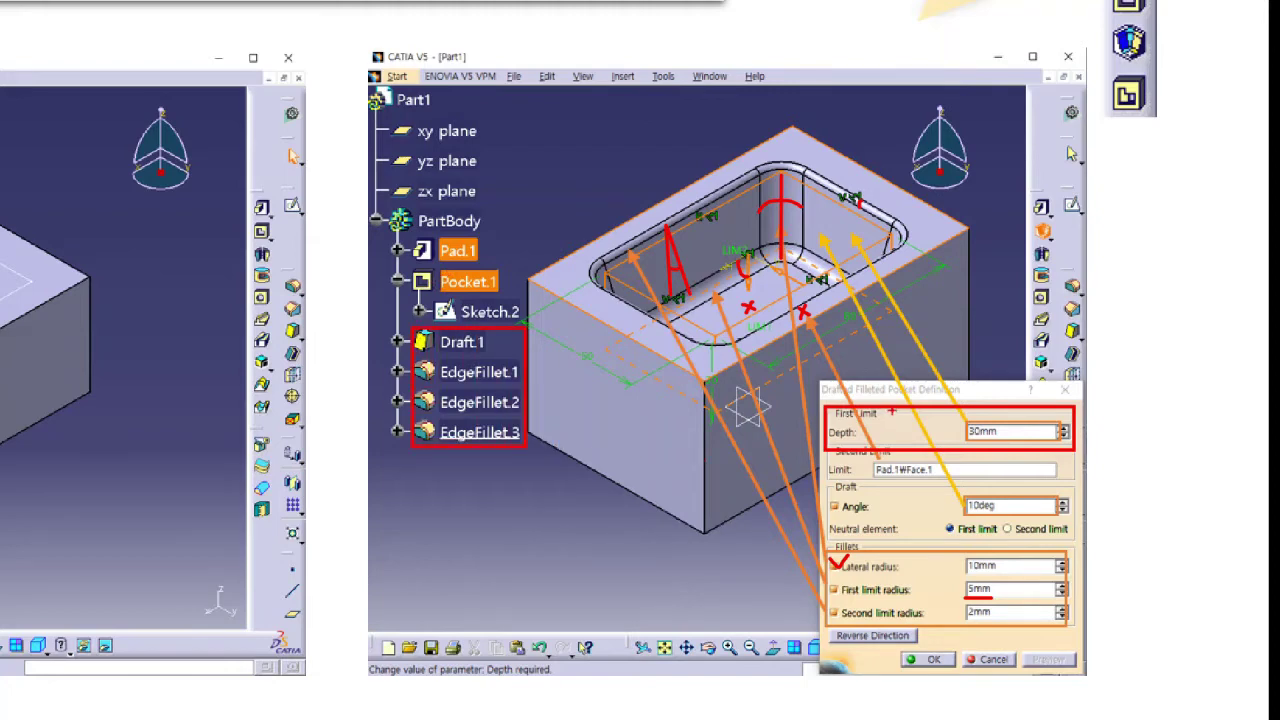
key(Escape)
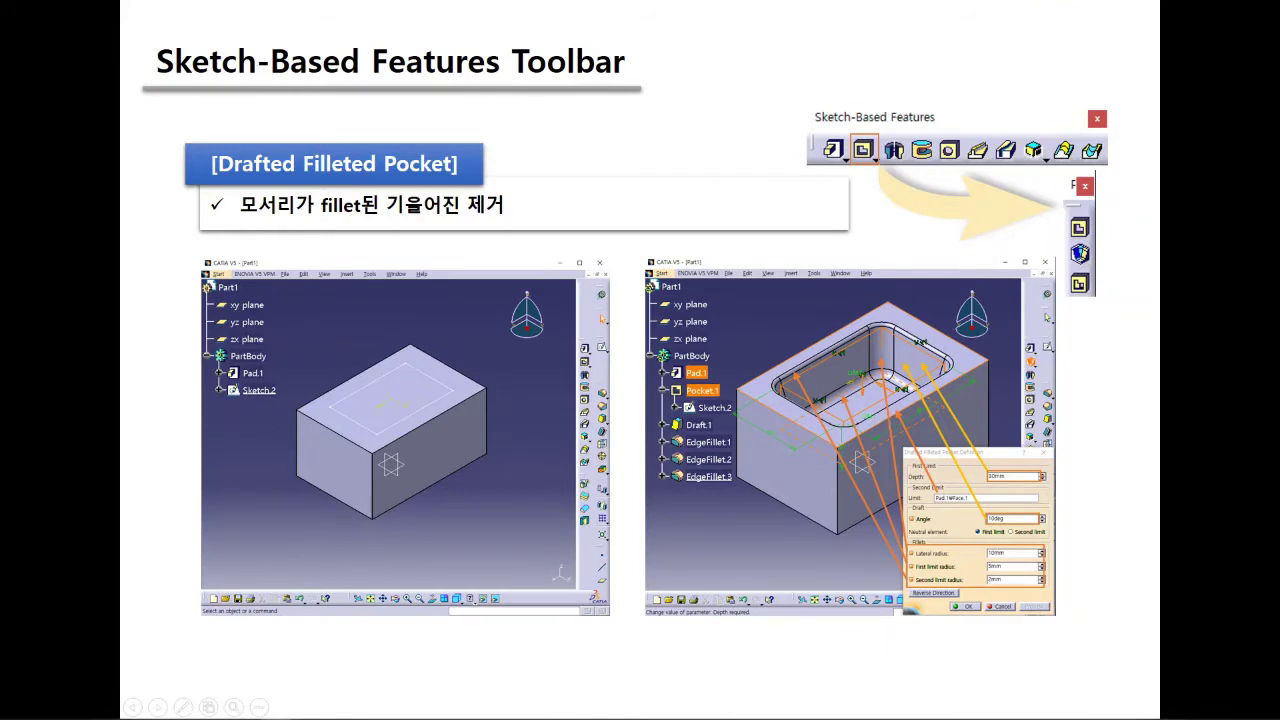
key(Right)
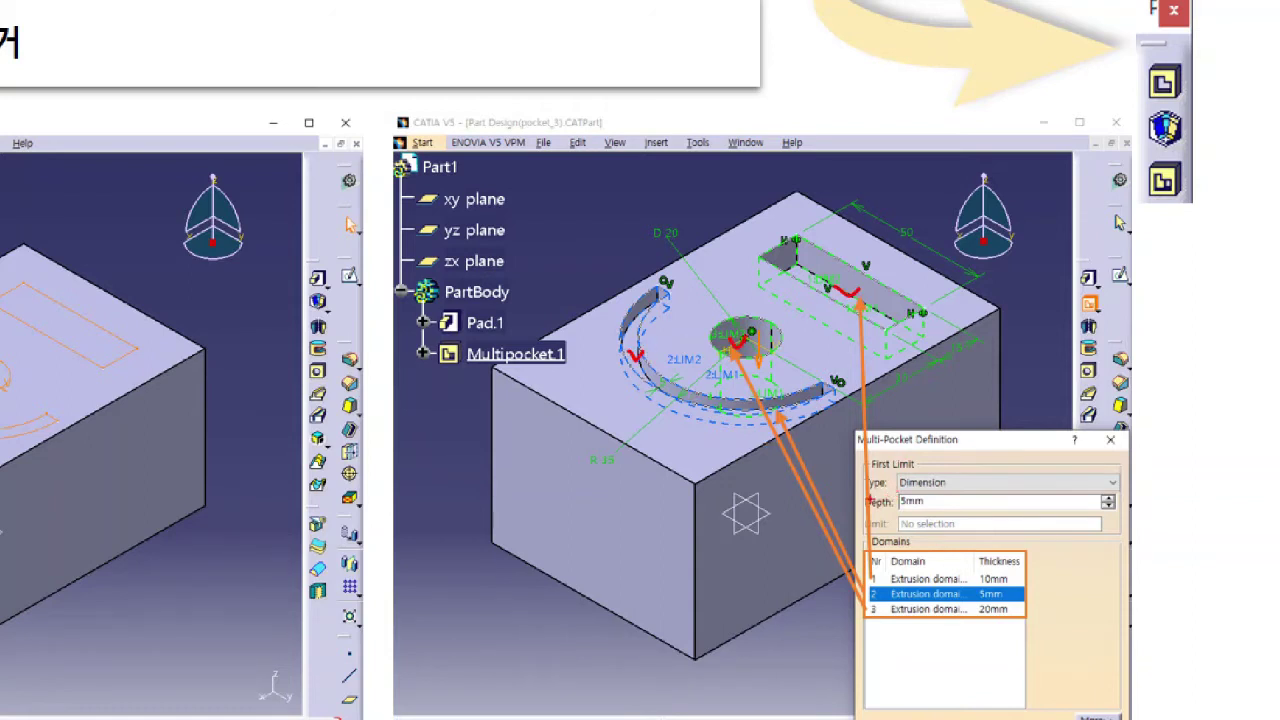
mouse_move(859, 492)
mouse_down()
mouse_move(866, 506)
mouse_move(940, 505)
mouse_move(884, 494)
mouse_up()
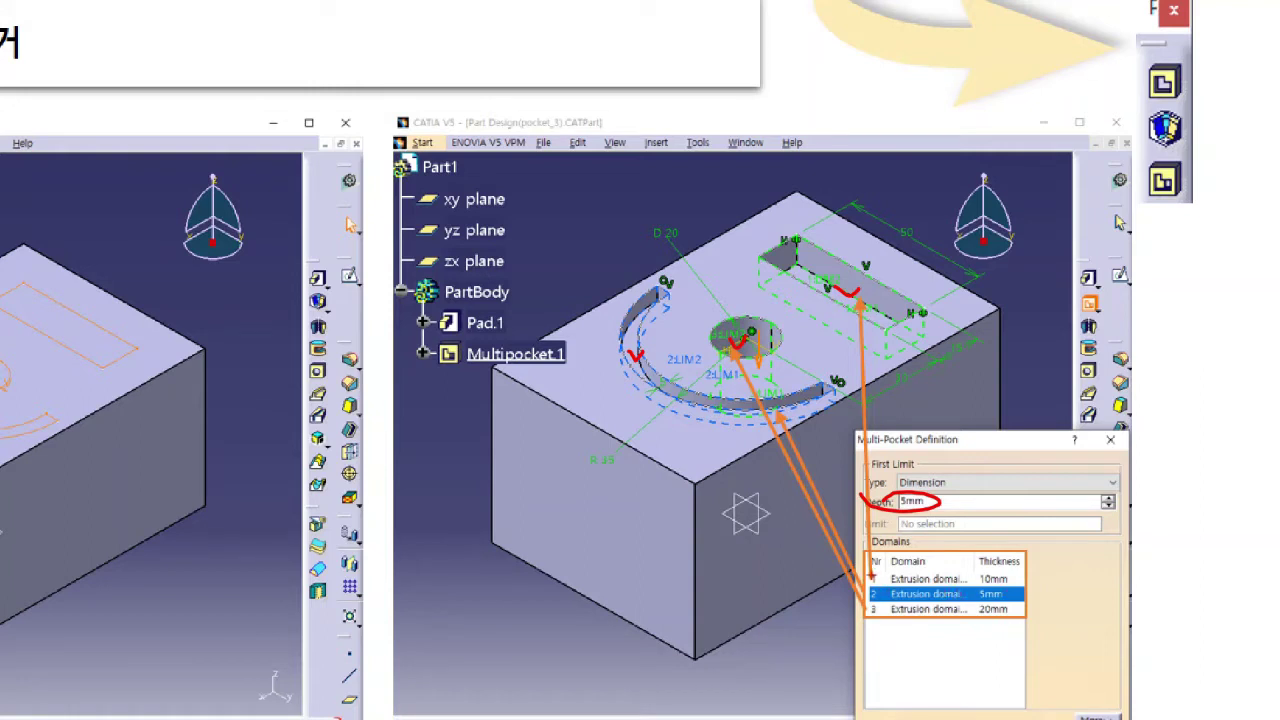
drag(871, 279, 870, 322)
drag(750, 337, 750, 371)
key(Escape)
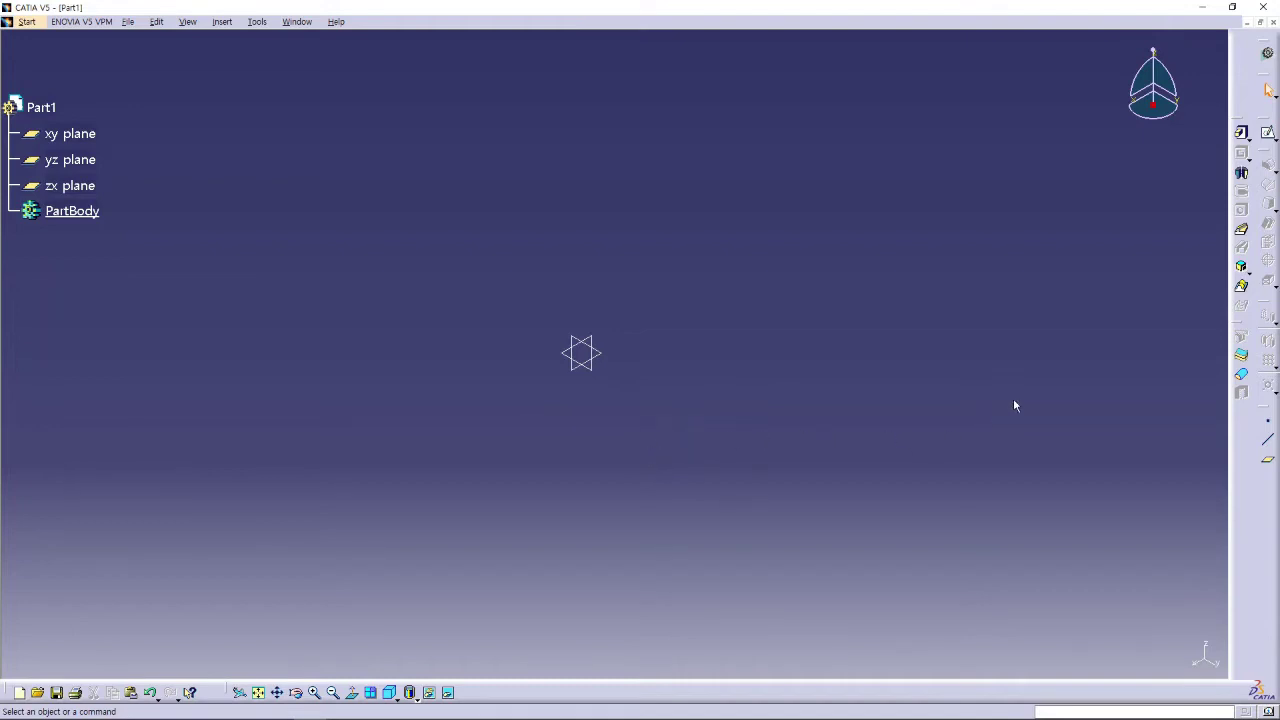
Open a sketch on the zx plane and start a profile with a horizontal line about 20 mm long from the origin.
click(1267, 135)
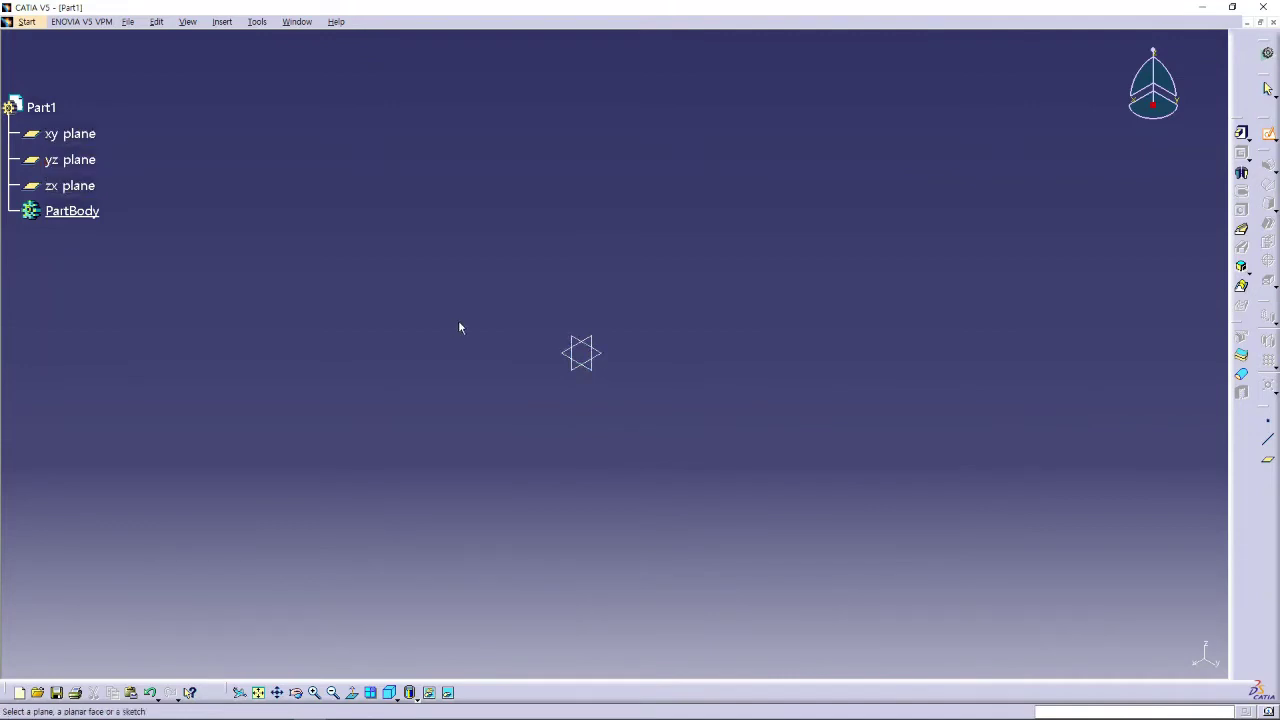
click(598, 343)
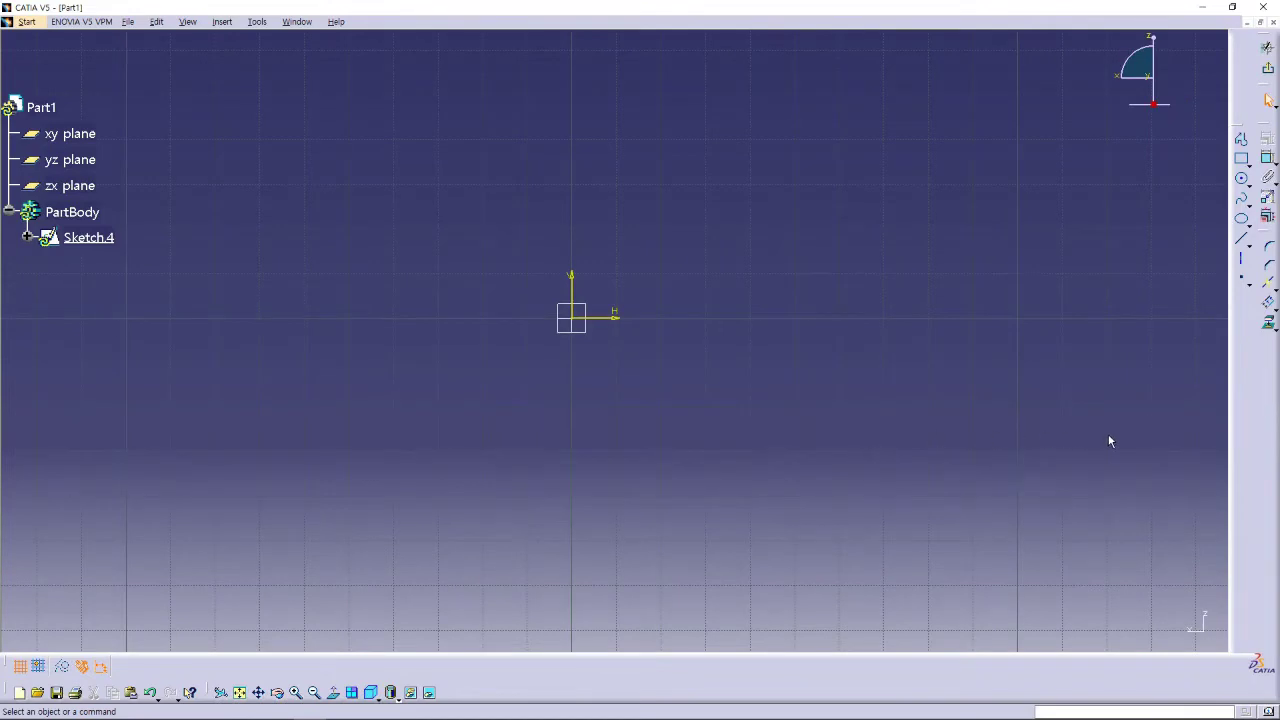
click(1241, 197)
click(1241, 140)
middle_drag(843, 346, 765, 410)
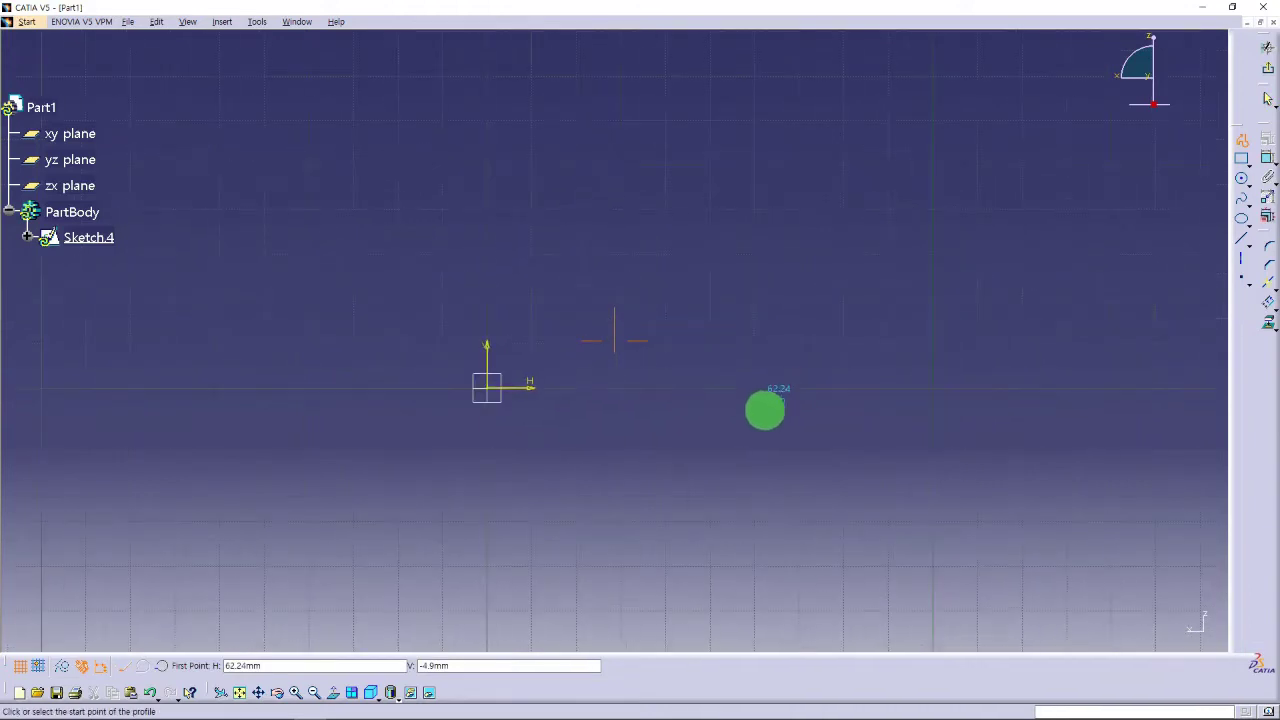
click(490, 392)
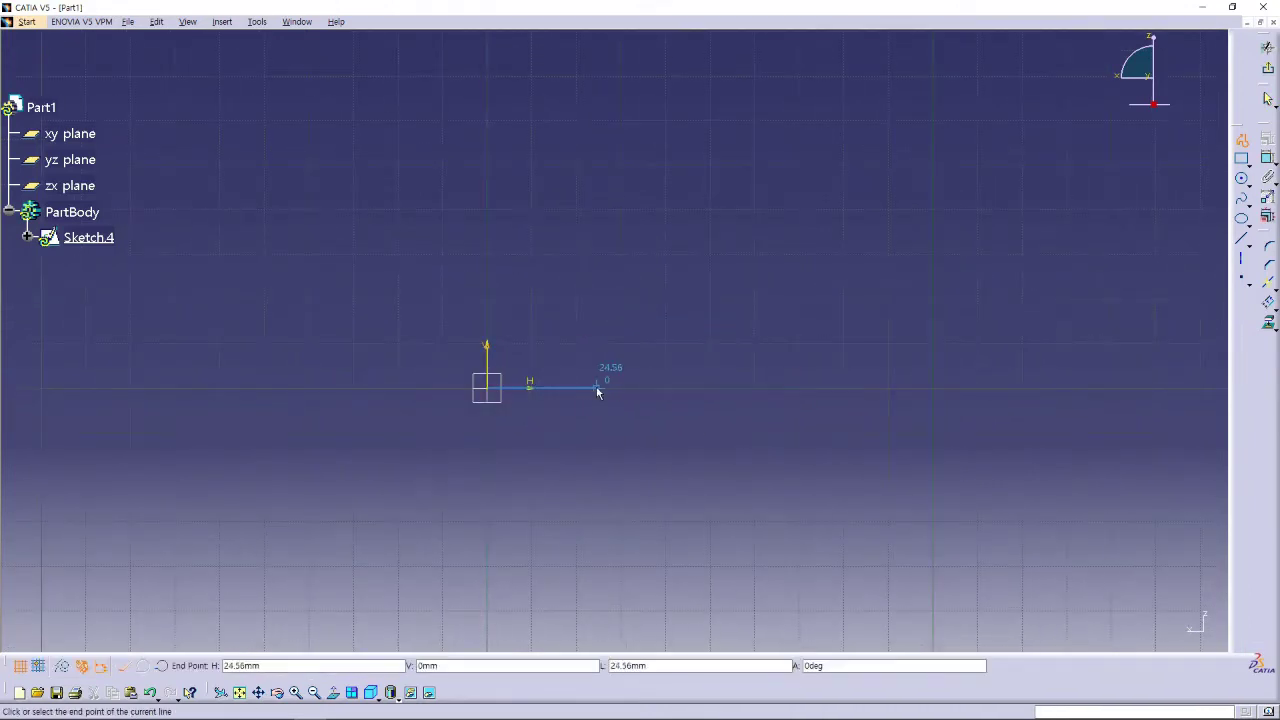
click(578, 391)
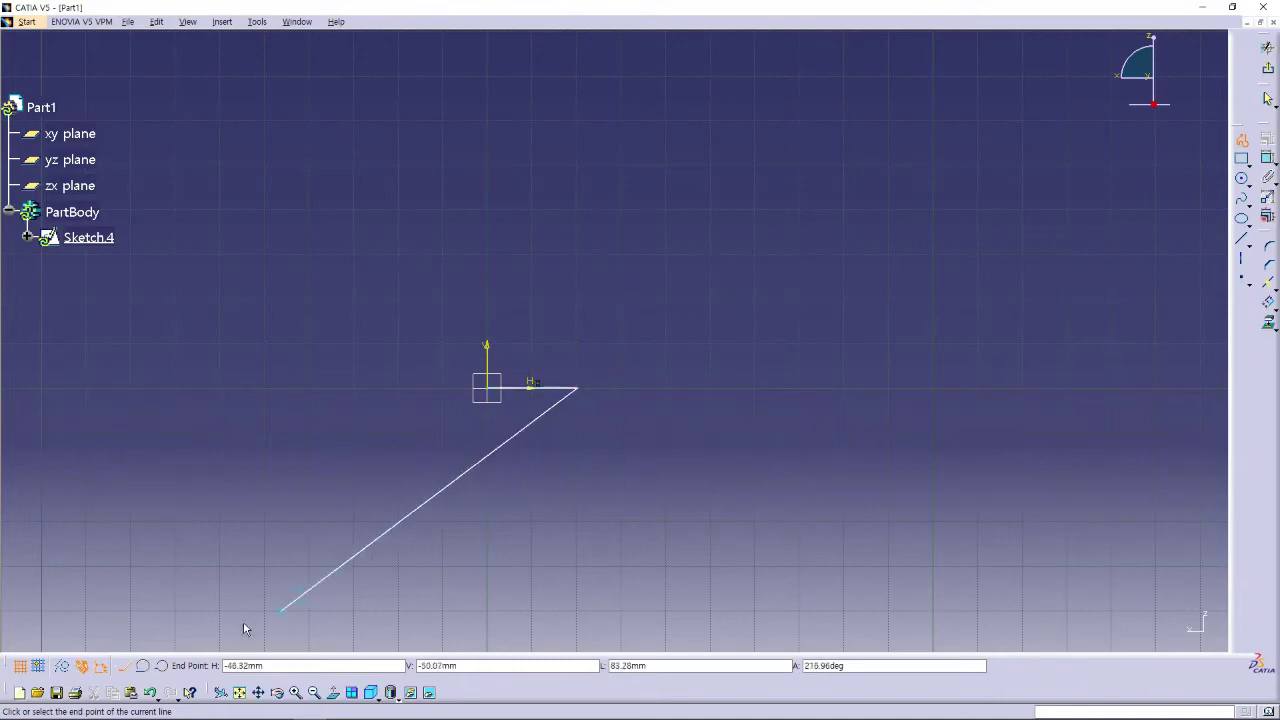
Continue the profile with a downward-bulging arc about 62 mm wide and 12 mm deep, followed by a horizontal line about 18 mm long.
click(178, 660)
click(757, 434)
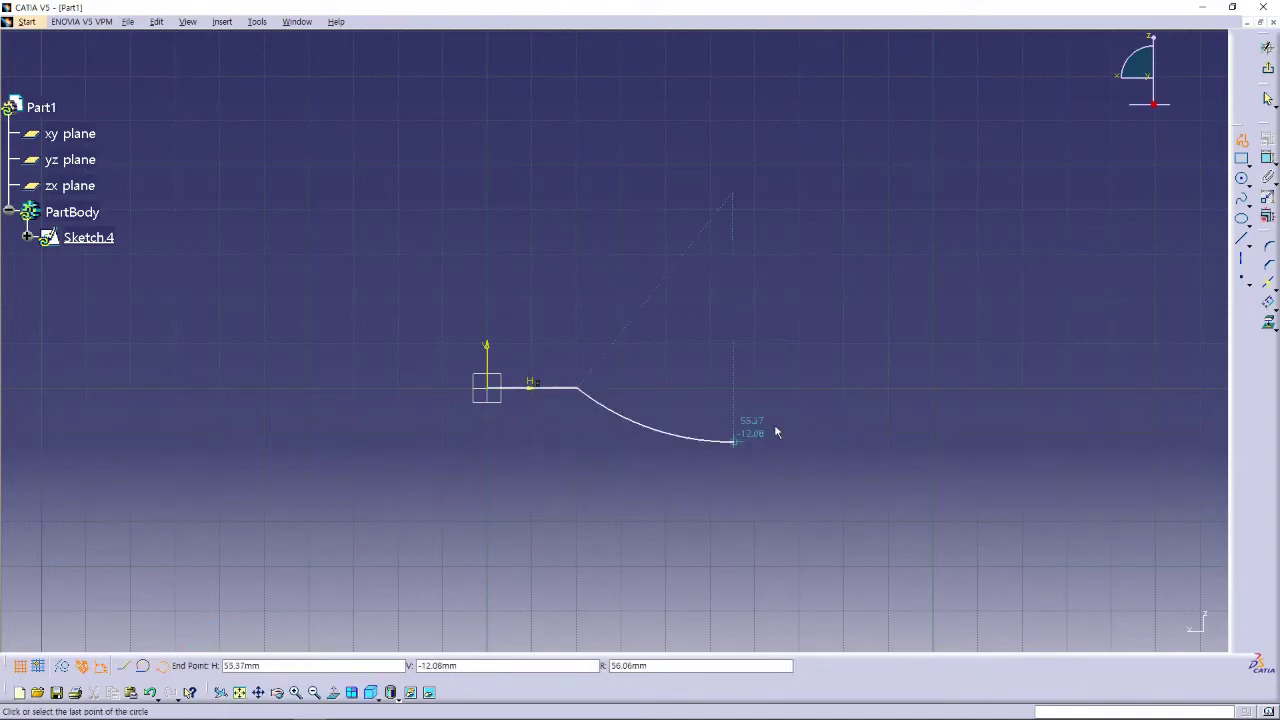
click(853, 390)
click(931, 387)
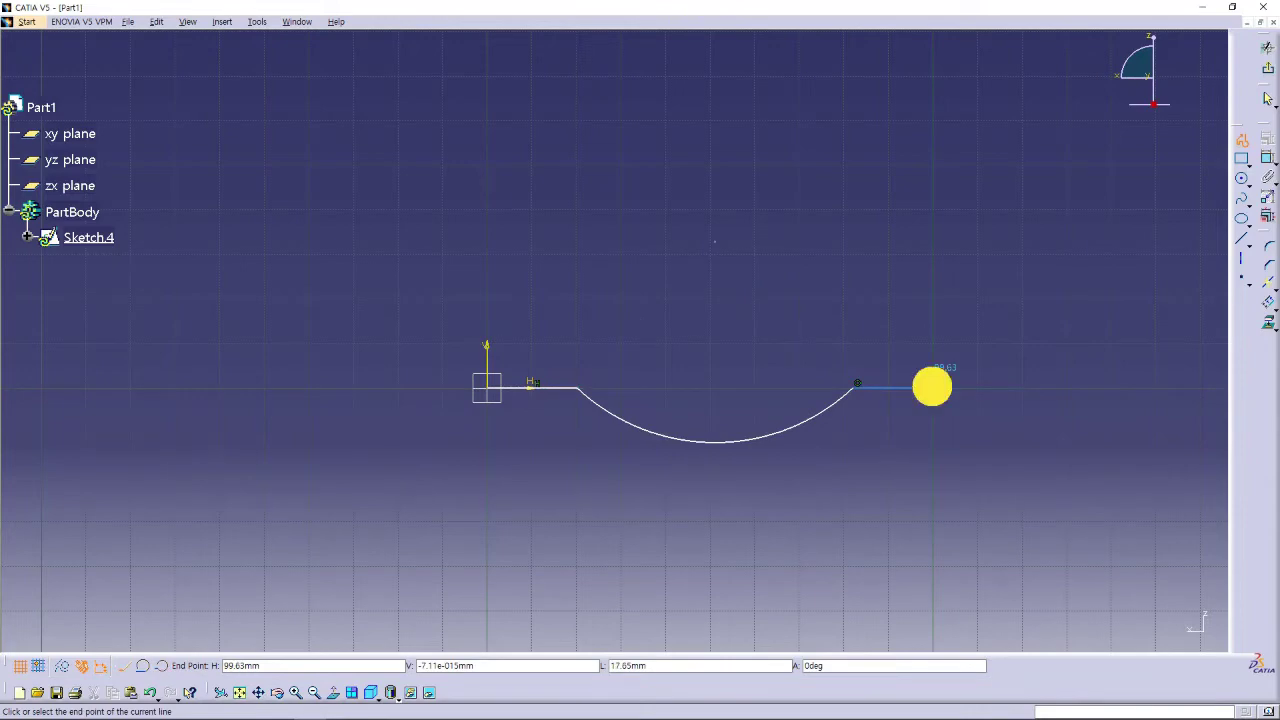
Close the profile with a vertical side about 14 mm high, a horizontal upper edge about 100 mm long and a vertical line to the origin.
click(931, 329)
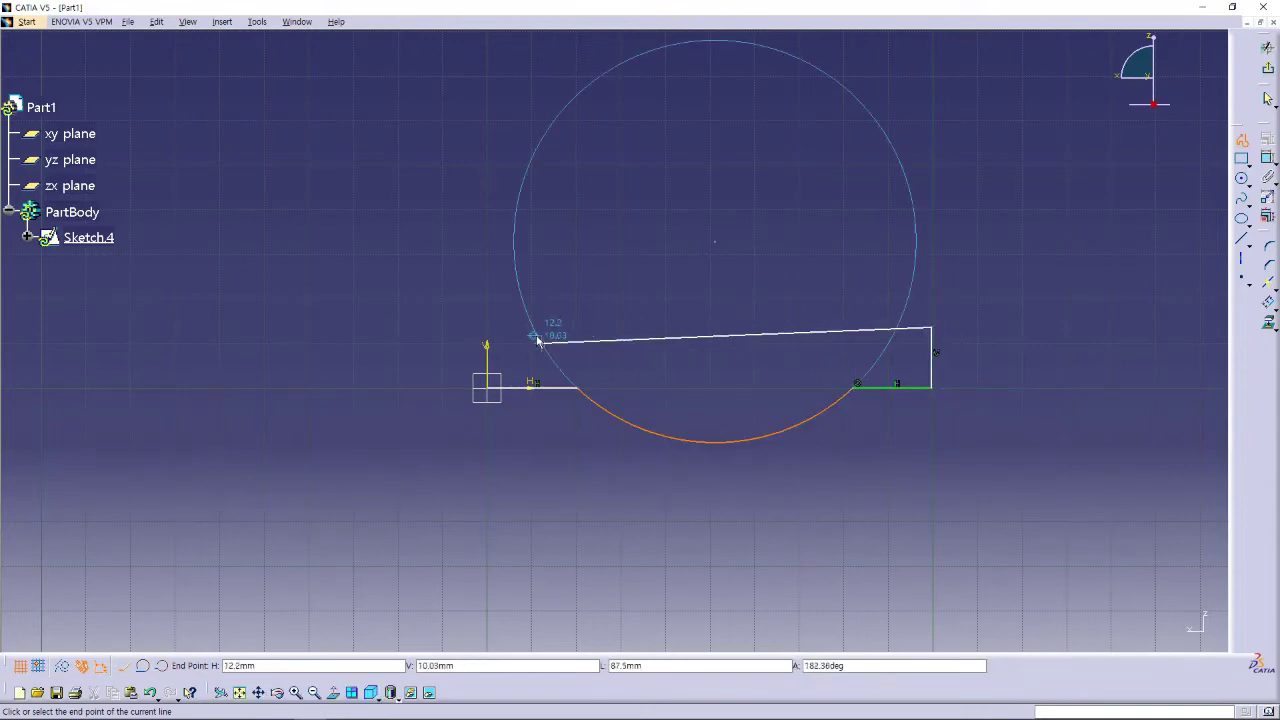
click(487, 327)
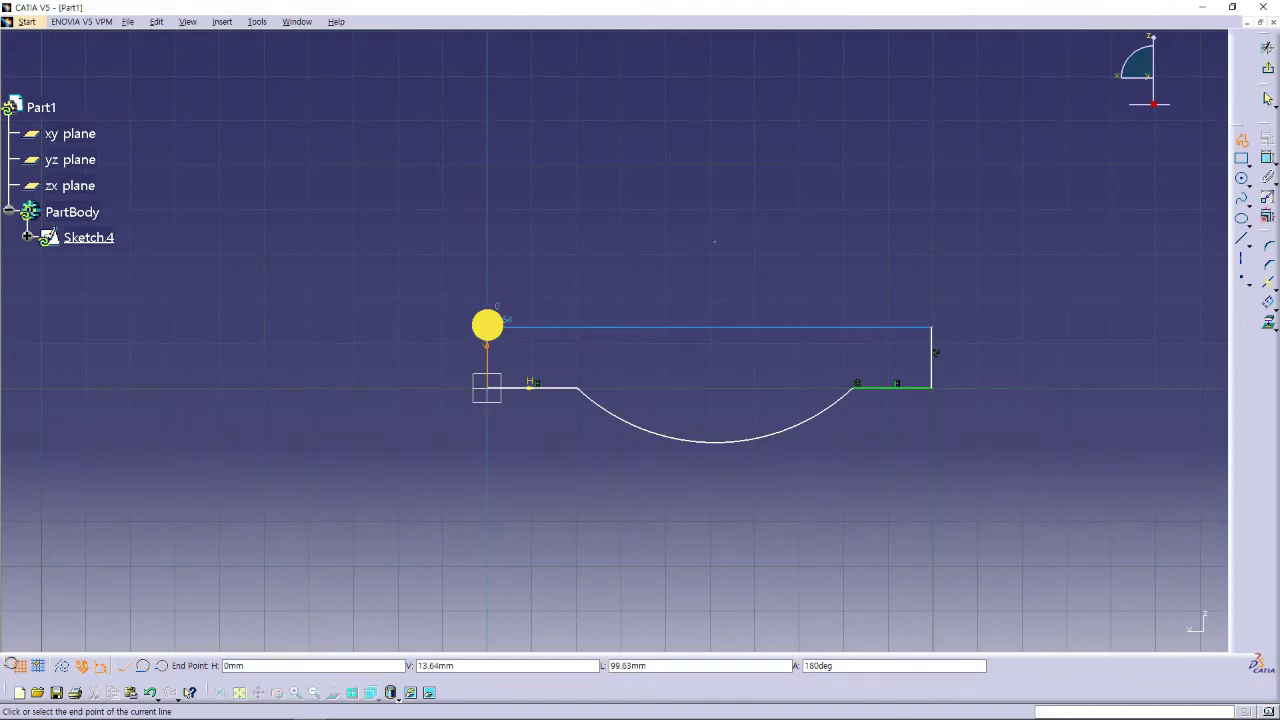
click(487, 388)
mouse_move(860, 476)
middle_down()
mouse_move(777, 460)
mouse_move(866, 468)
mouse_move(851, 452)
mouse_move(860, 471)
middle_up()
click(777, 460)
click(860, 471)
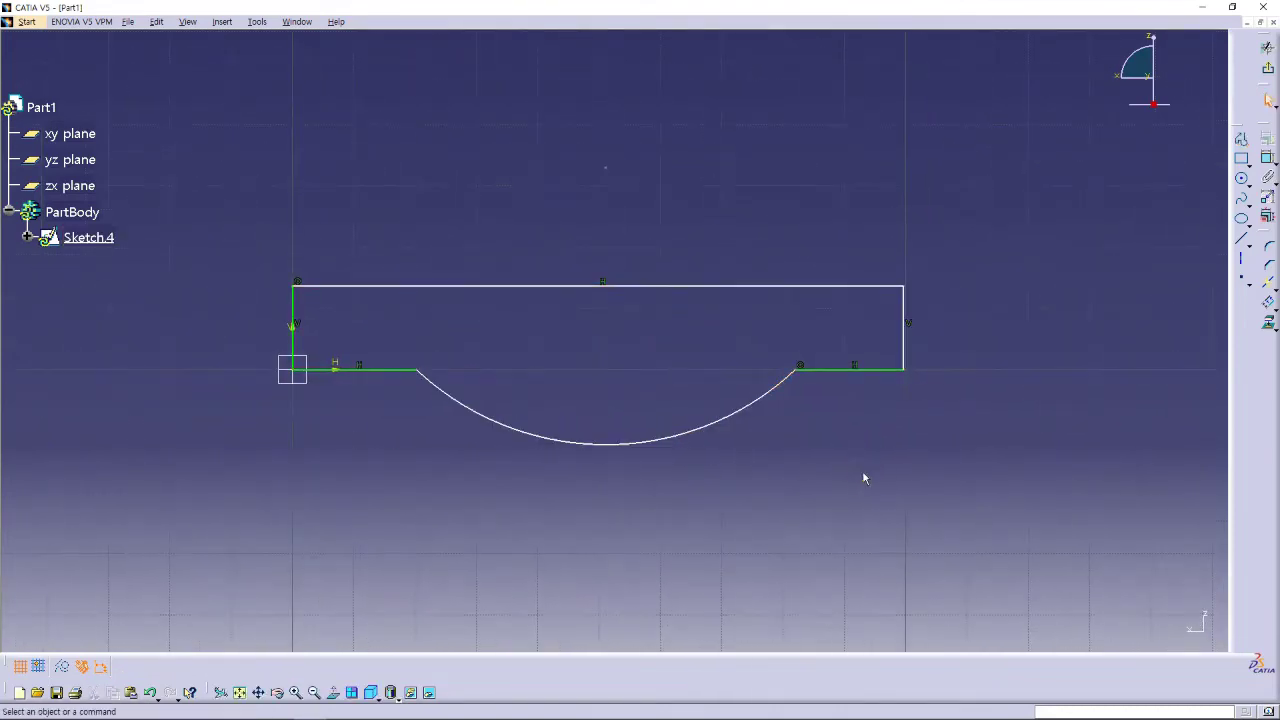
scroll(203, 221, down, 1)
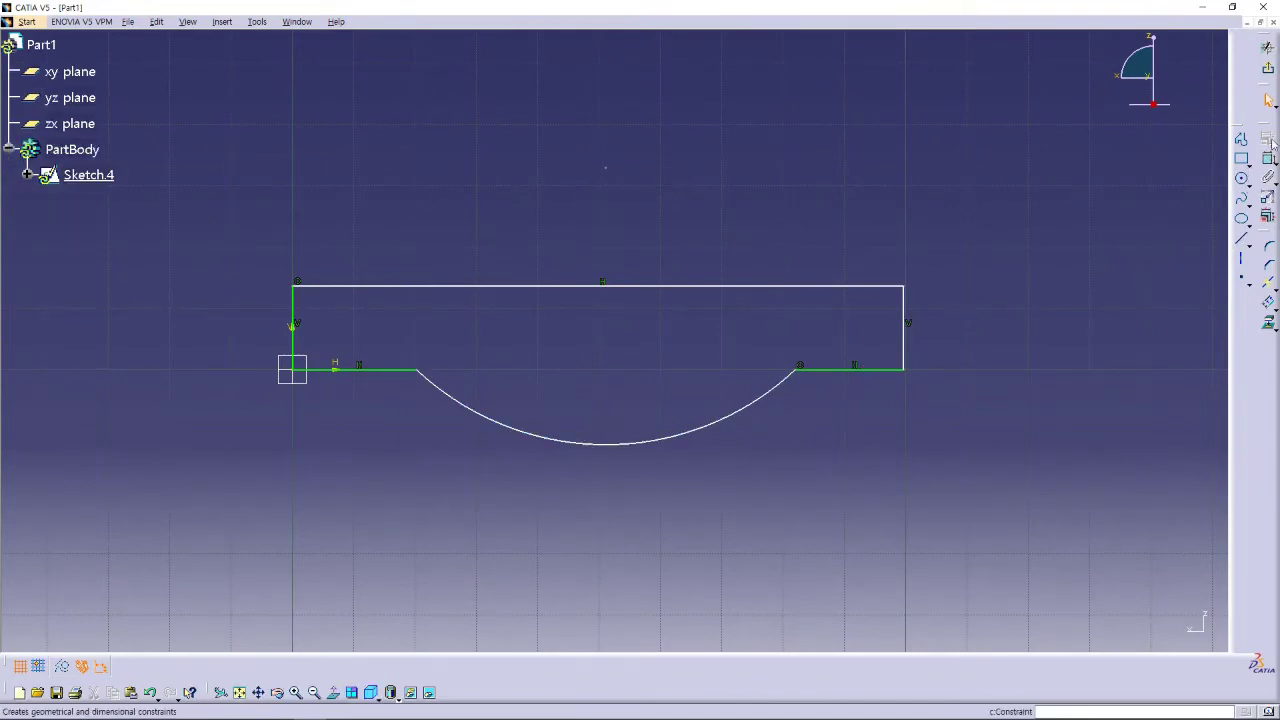
Exit the sketch and pad the profile with a length of 30 mm and Mirrored extent enabled.
click(1268, 71)
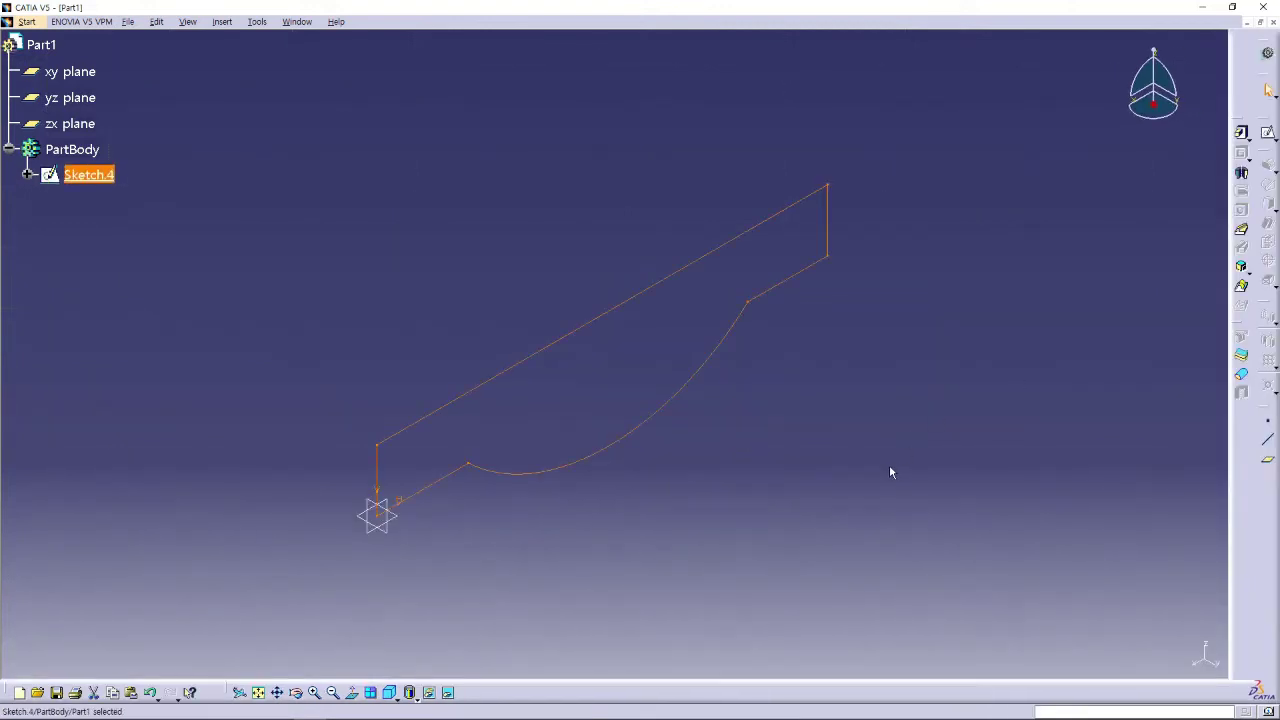
click(1241, 132)
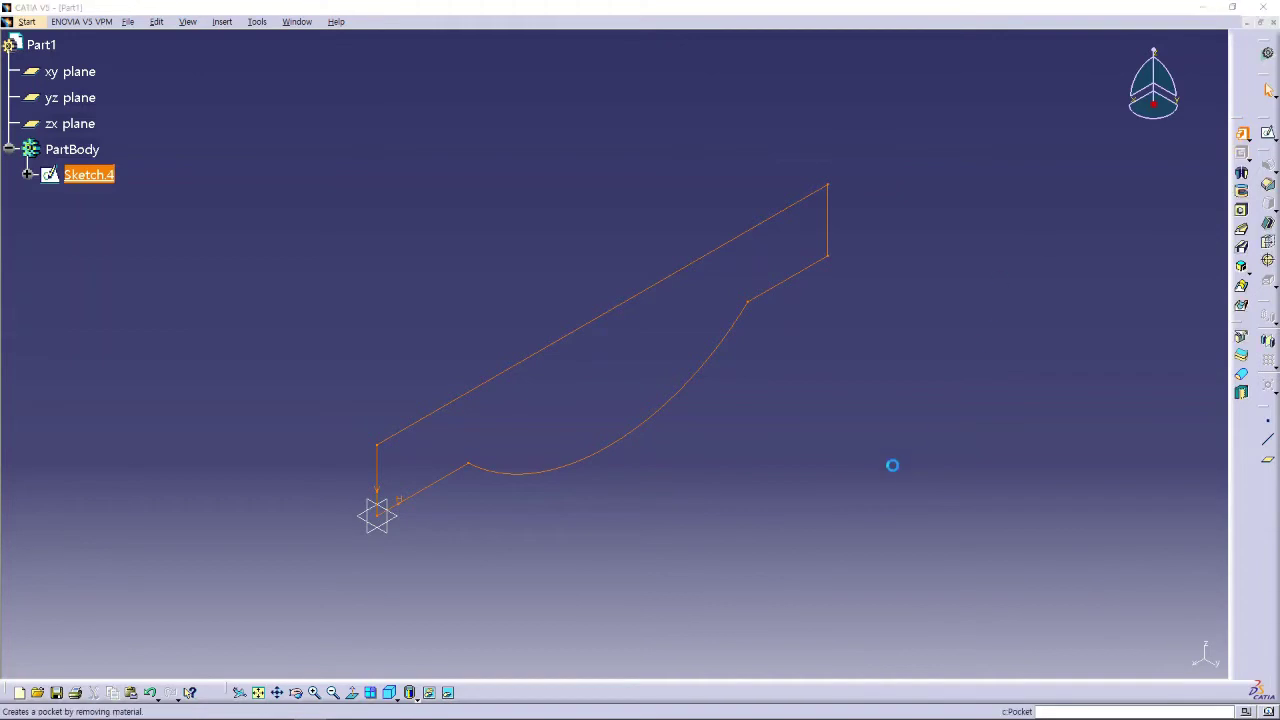
click(945, 410)
drag(1038, 314, 969, 318)
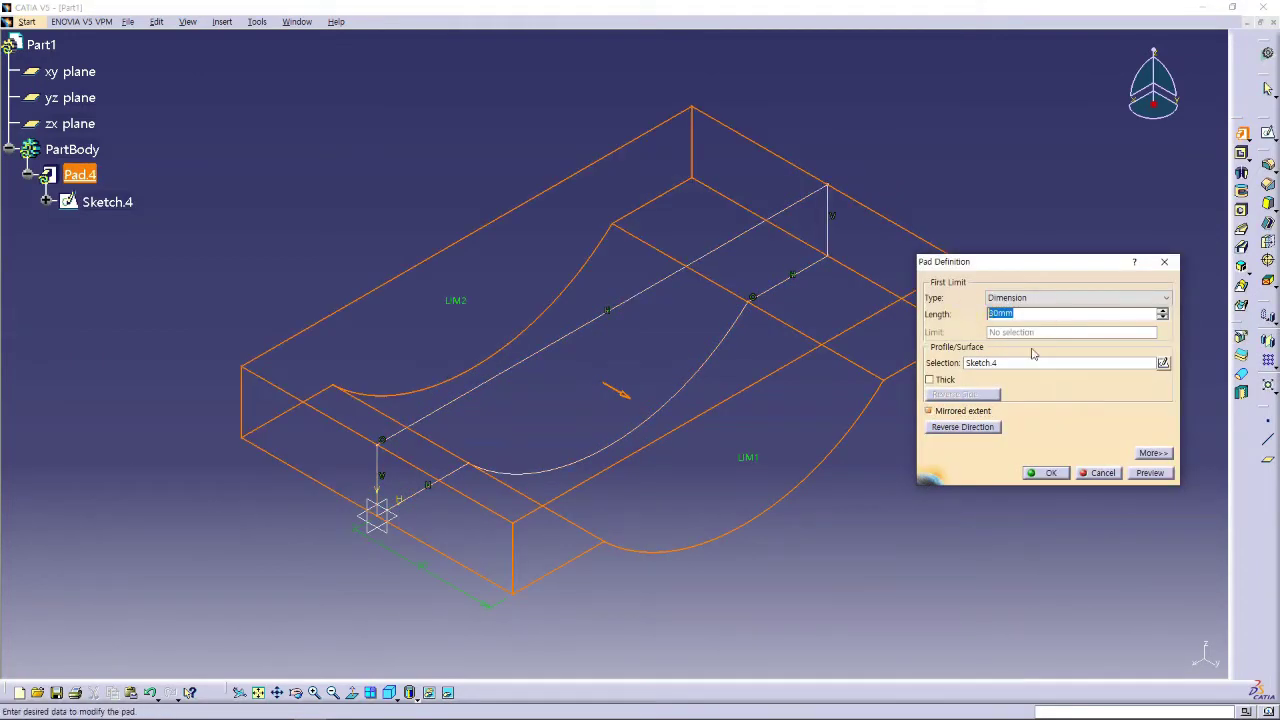
text(20)
drag(1030, 314, 952, 320)
key(Return)
middle_drag(913, 486, 868, 480)
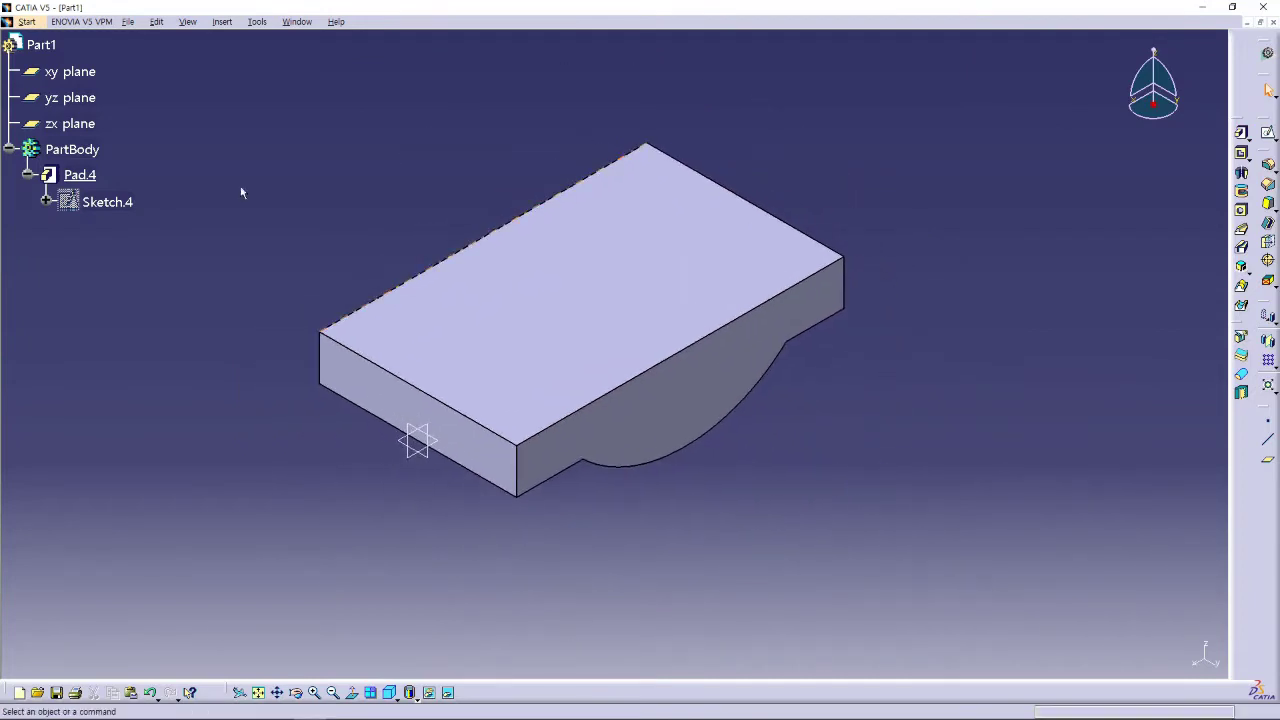
click(27, 174)
click(844, 410)
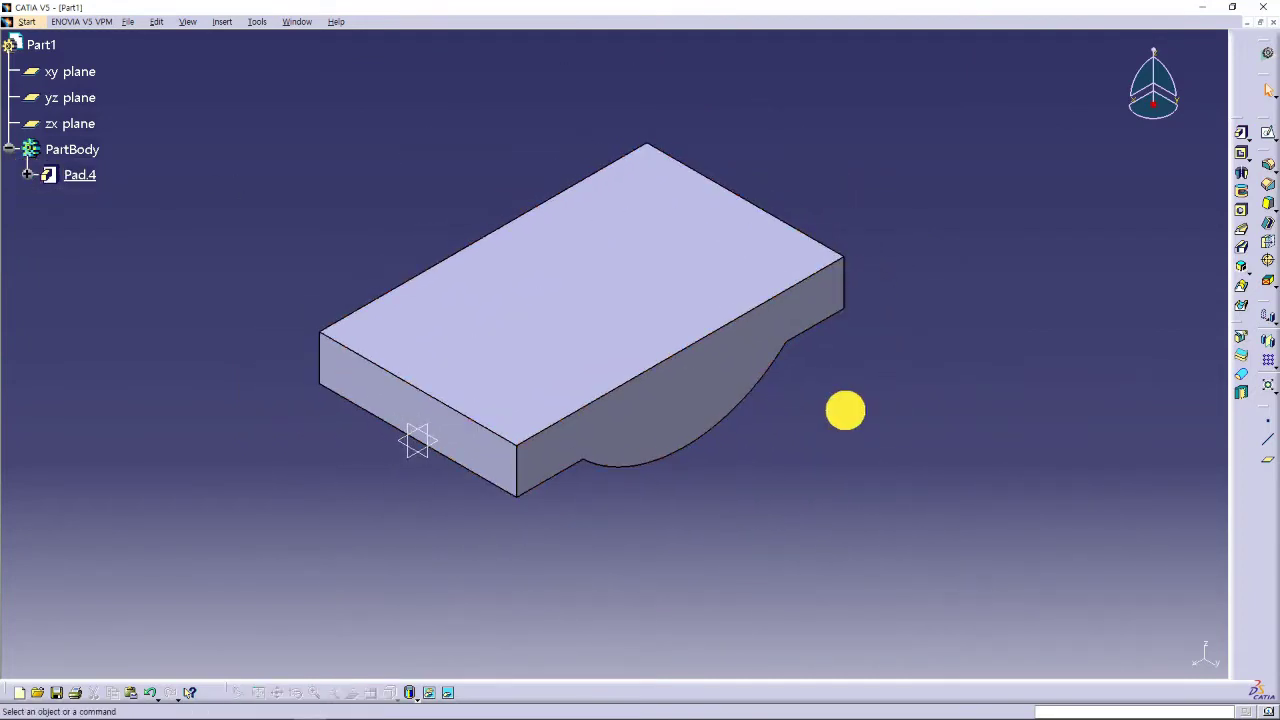
middle_drag(846, 431, 804, 465)
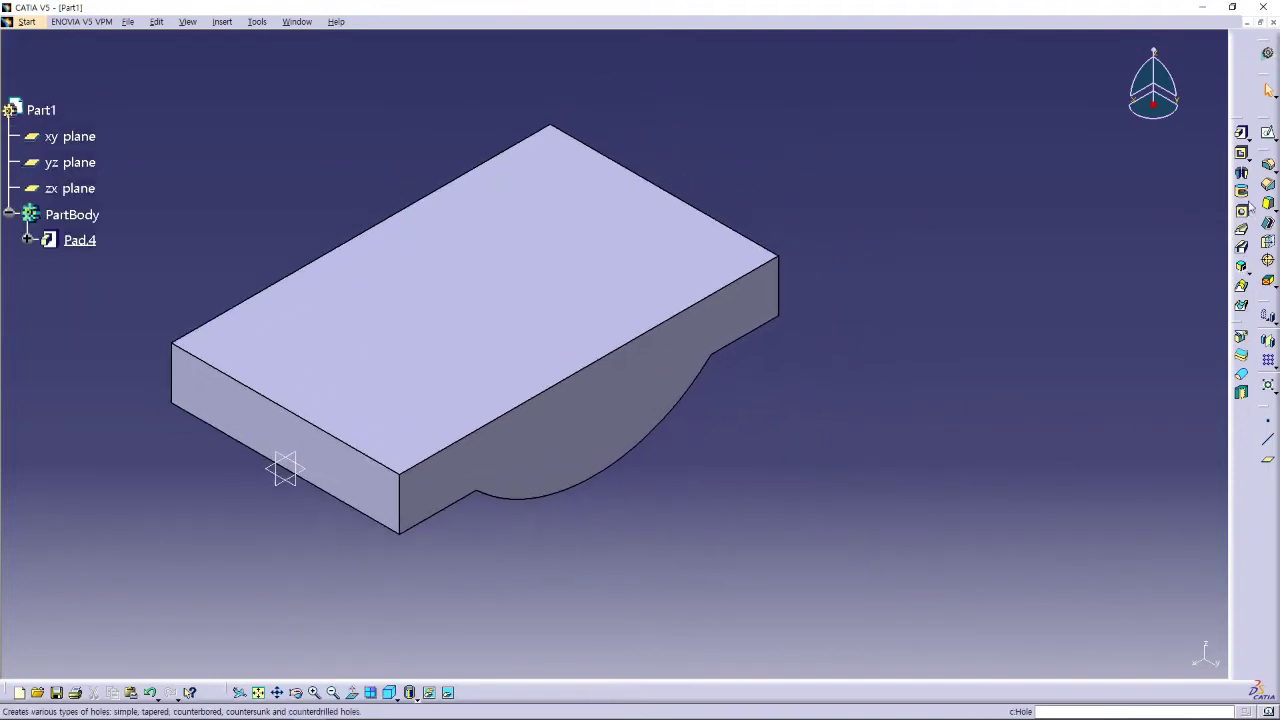
click(1243, 155)
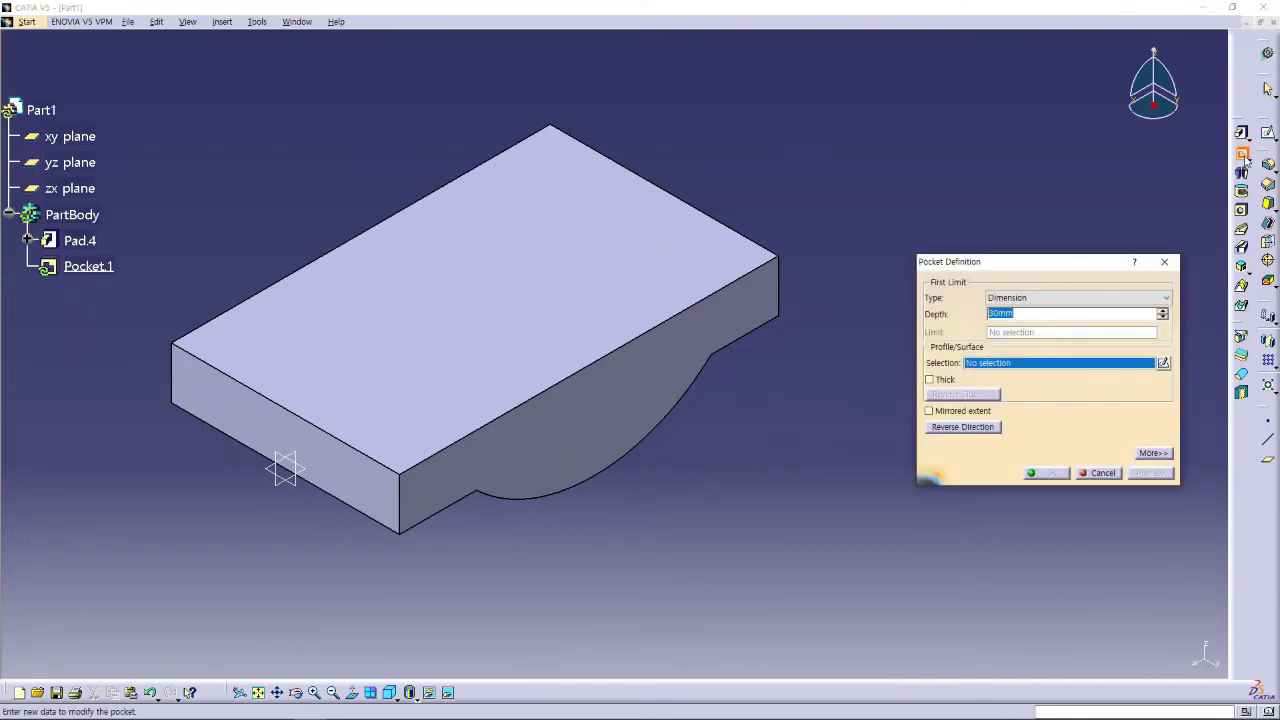
click(1101, 474)
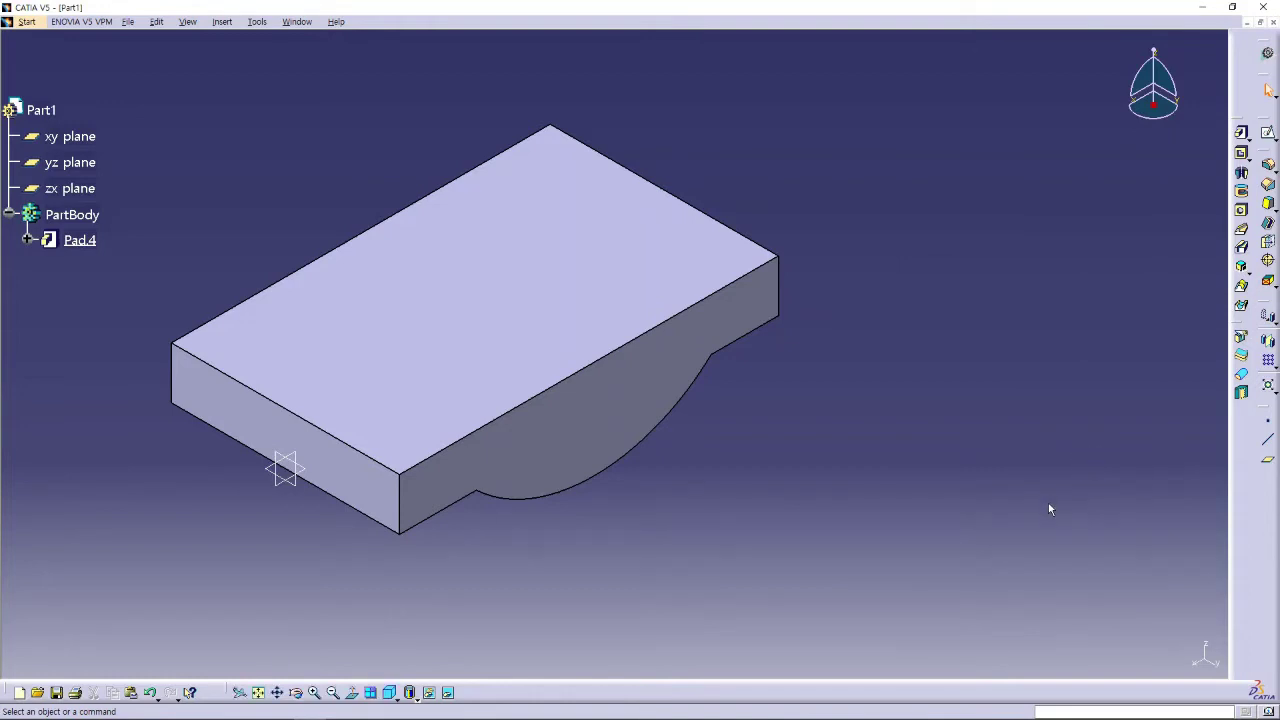
scroll(944, 520, down, 3)
scroll(965, 516, up, 2)
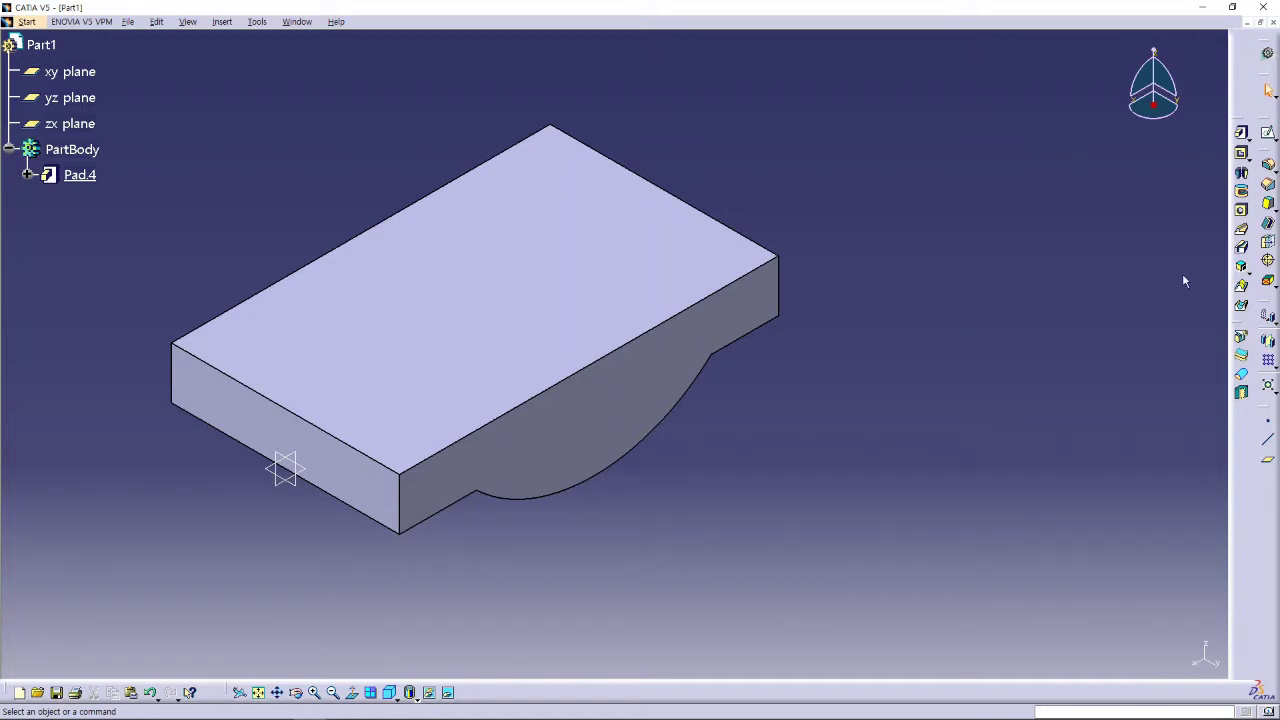
Sketch a rectangle about 13 mm wide and 27 mm high near the middle of the pad's flat upper face.
click(1268, 133)
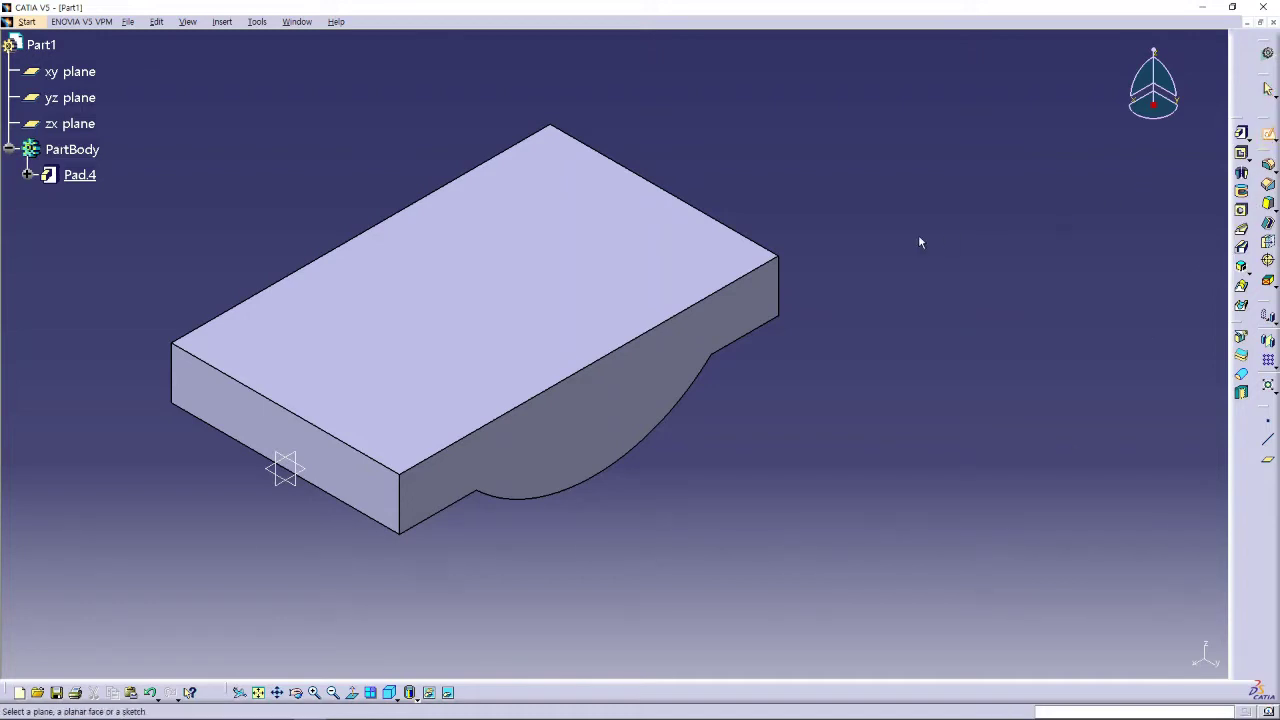
click(512, 280)
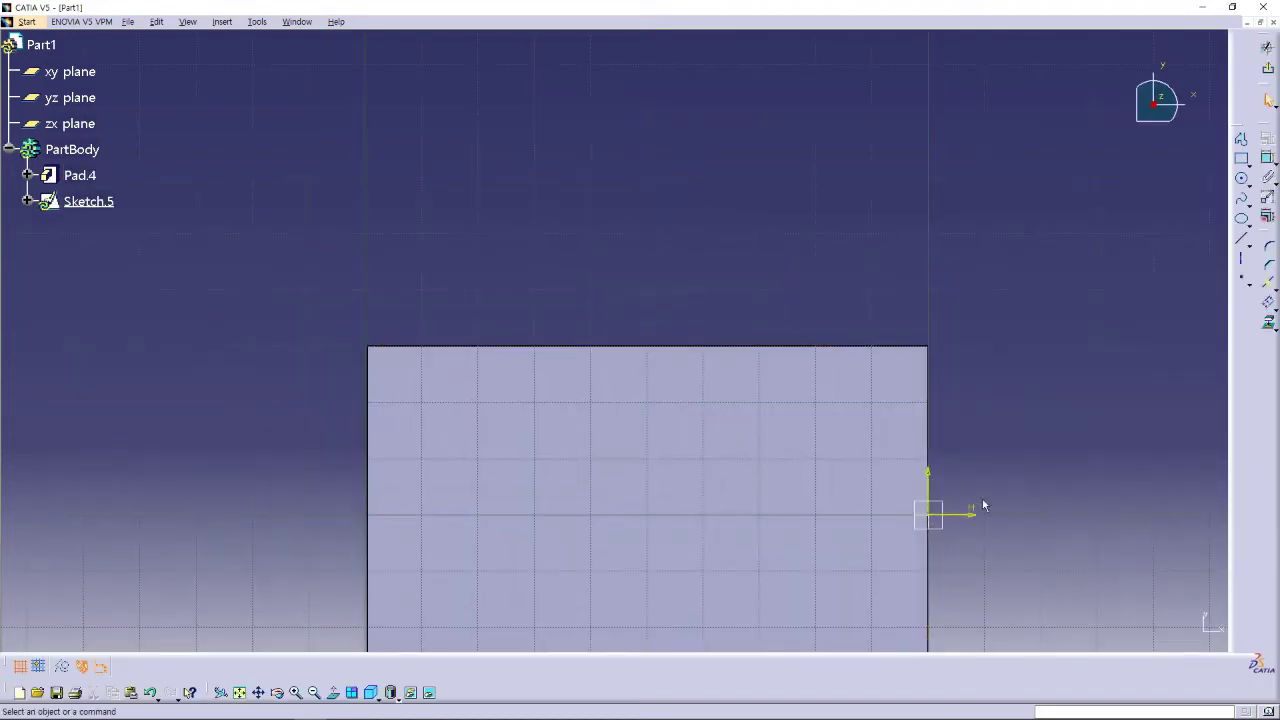
middle_drag(989, 500, 937, 340)
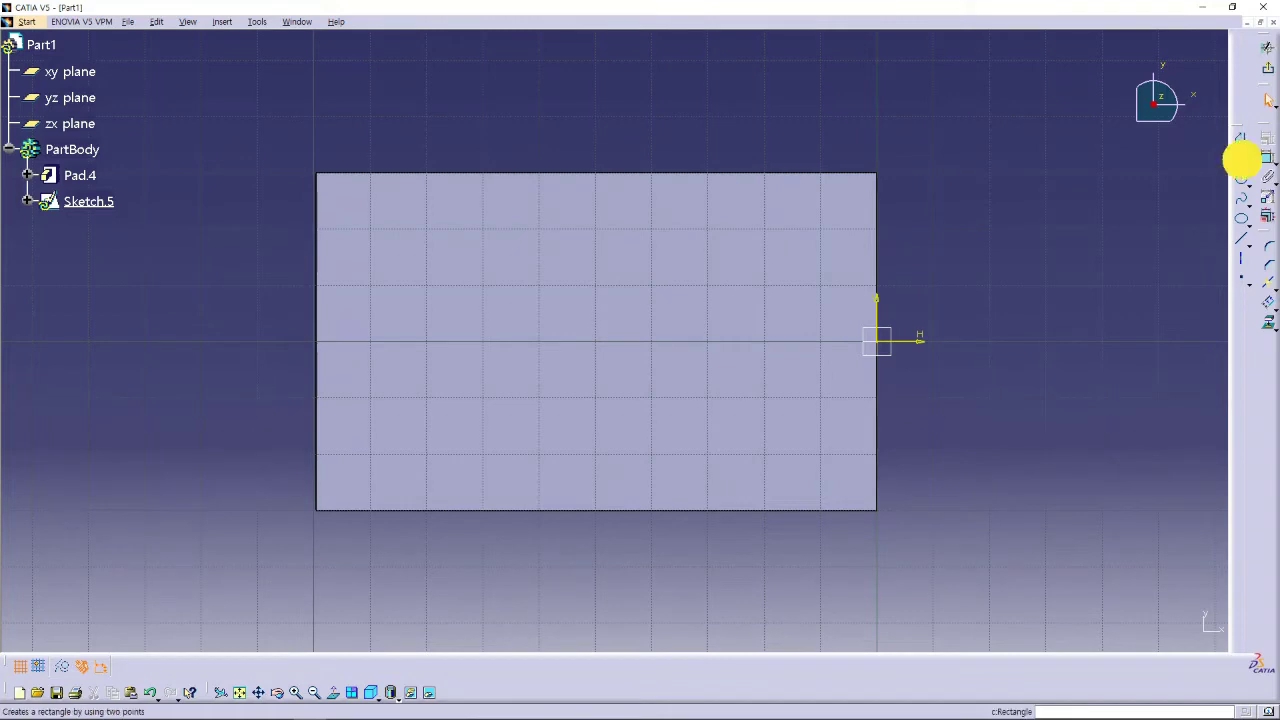
click(1243, 160)
click(538, 264)
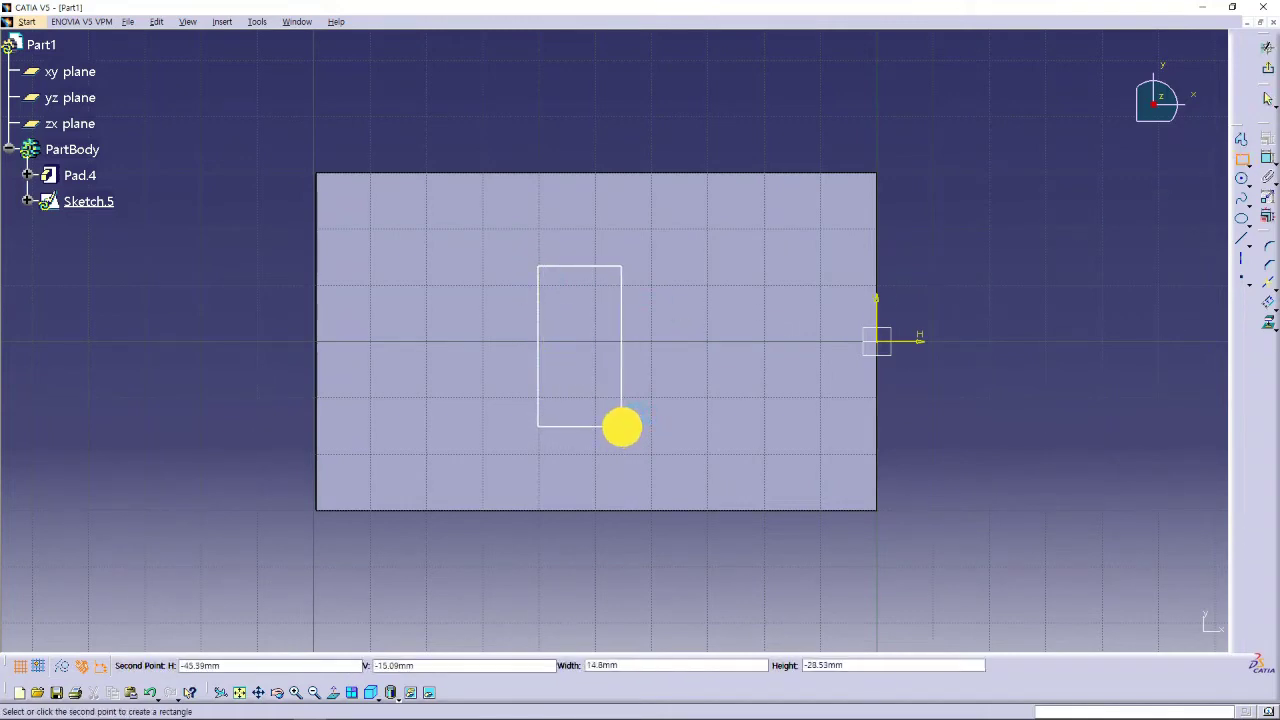
click(609, 420)
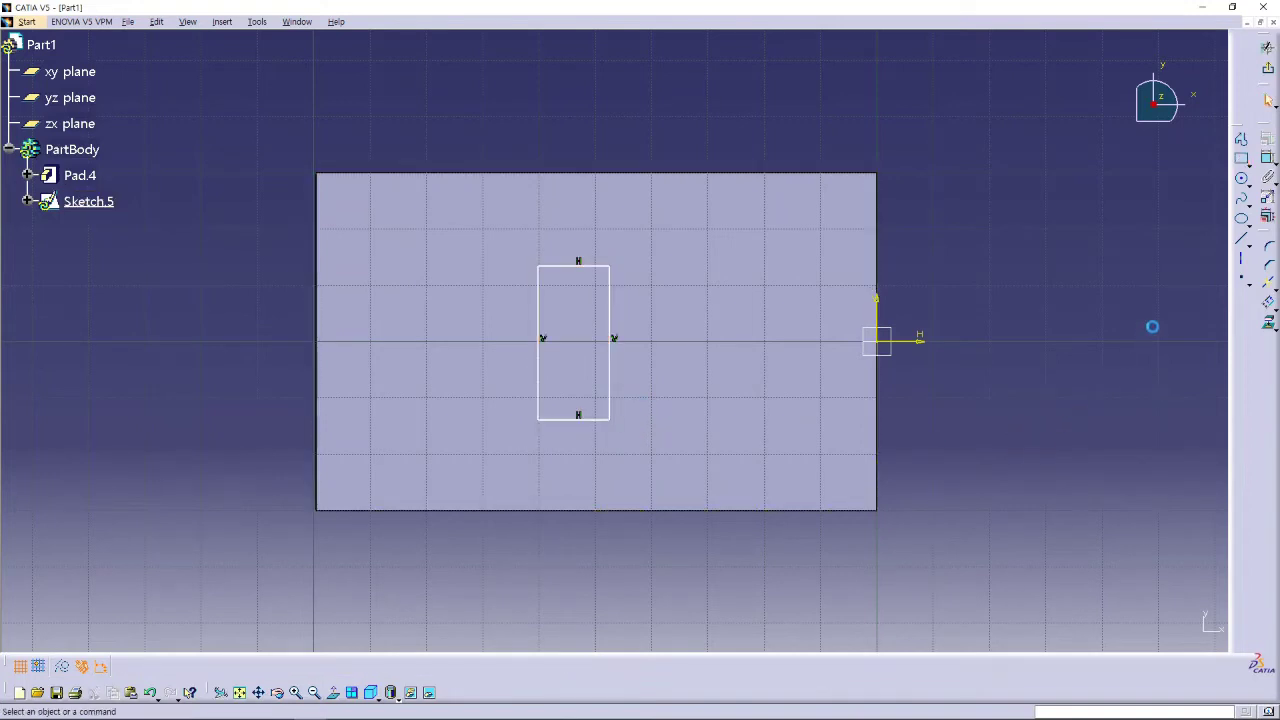
Constrain the rectangle's two horizontal sides to be symmetric about the sketch's horizontal axis.
click(1267, 158)
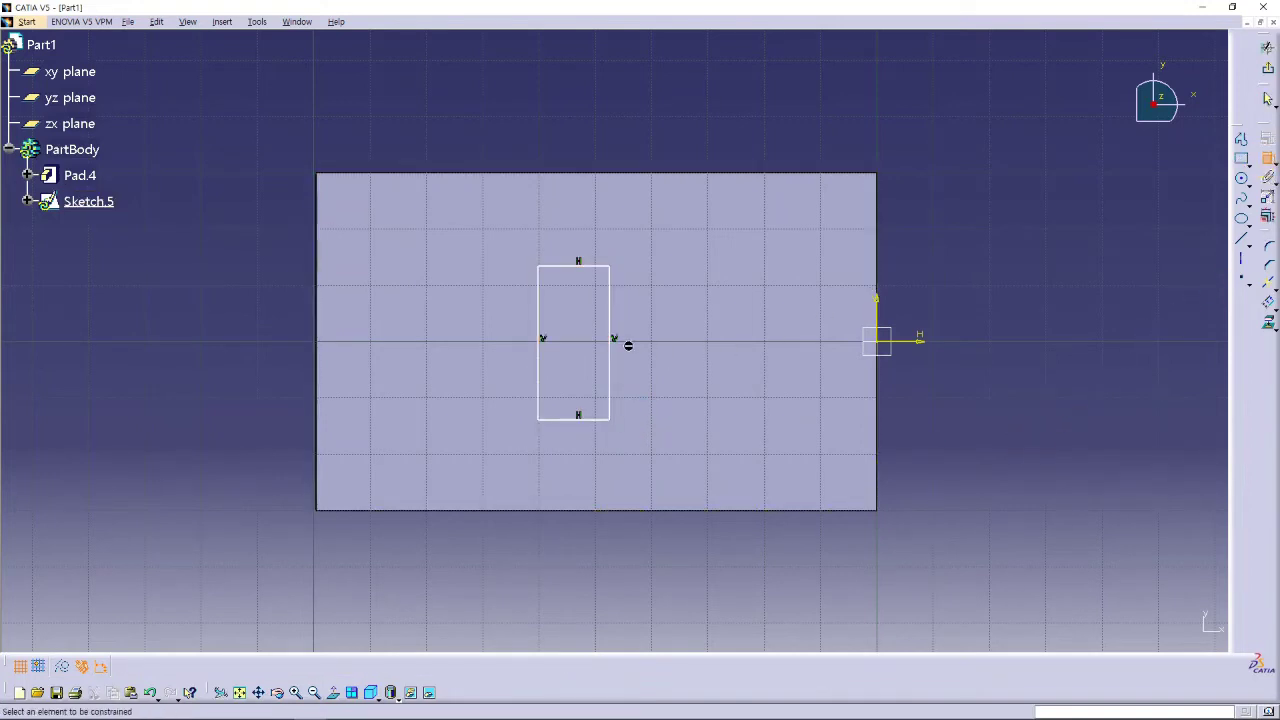
click(586, 266)
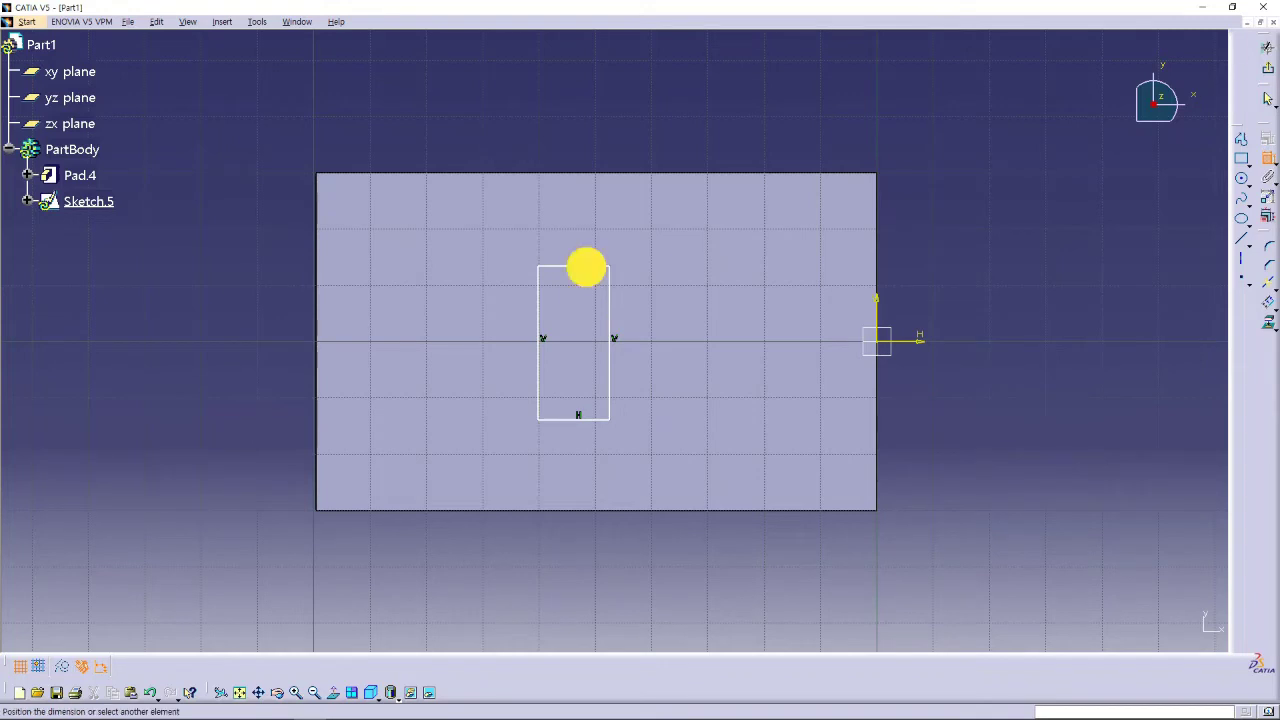
click(592, 419)
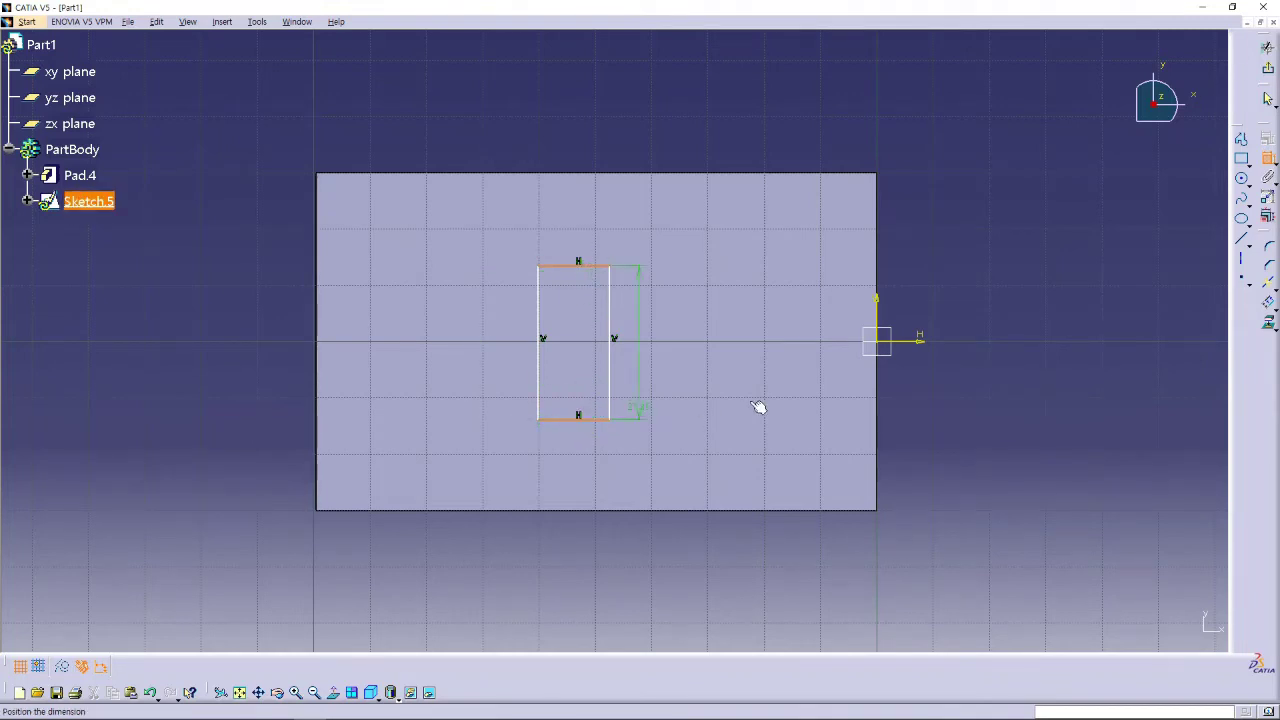
right_click(967, 356)
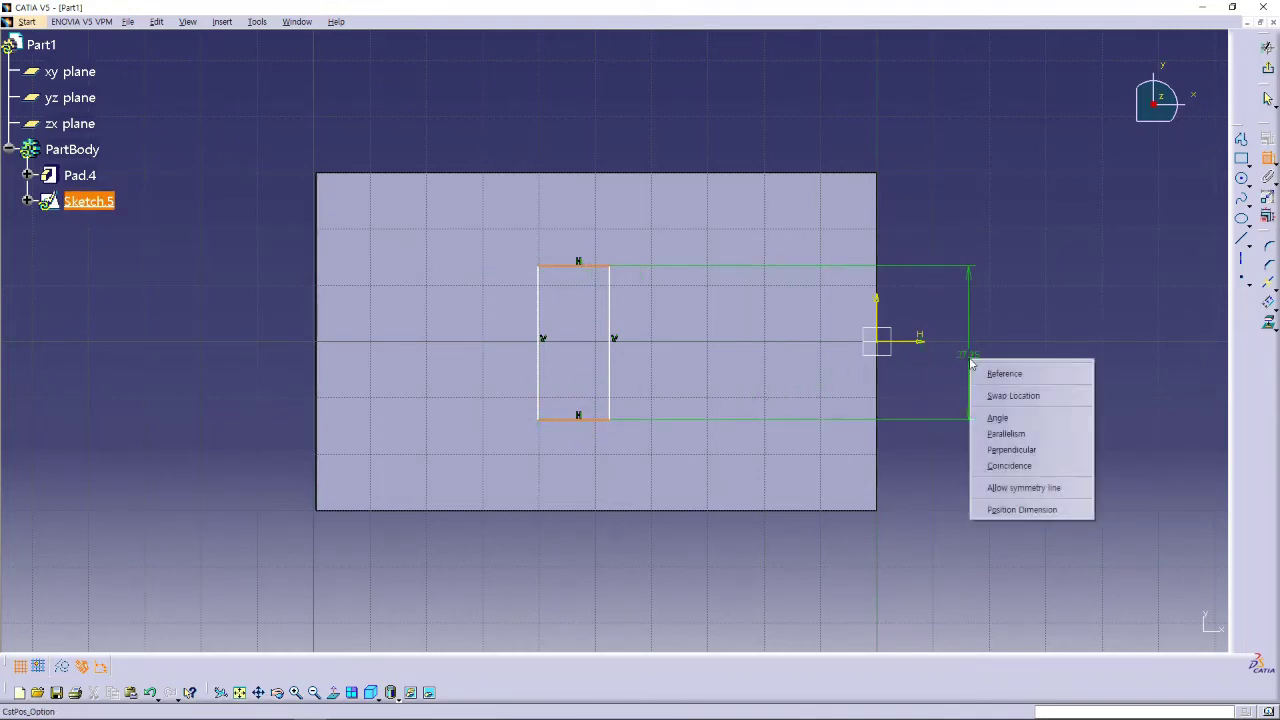
click(1025, 488)
click(914, 342)
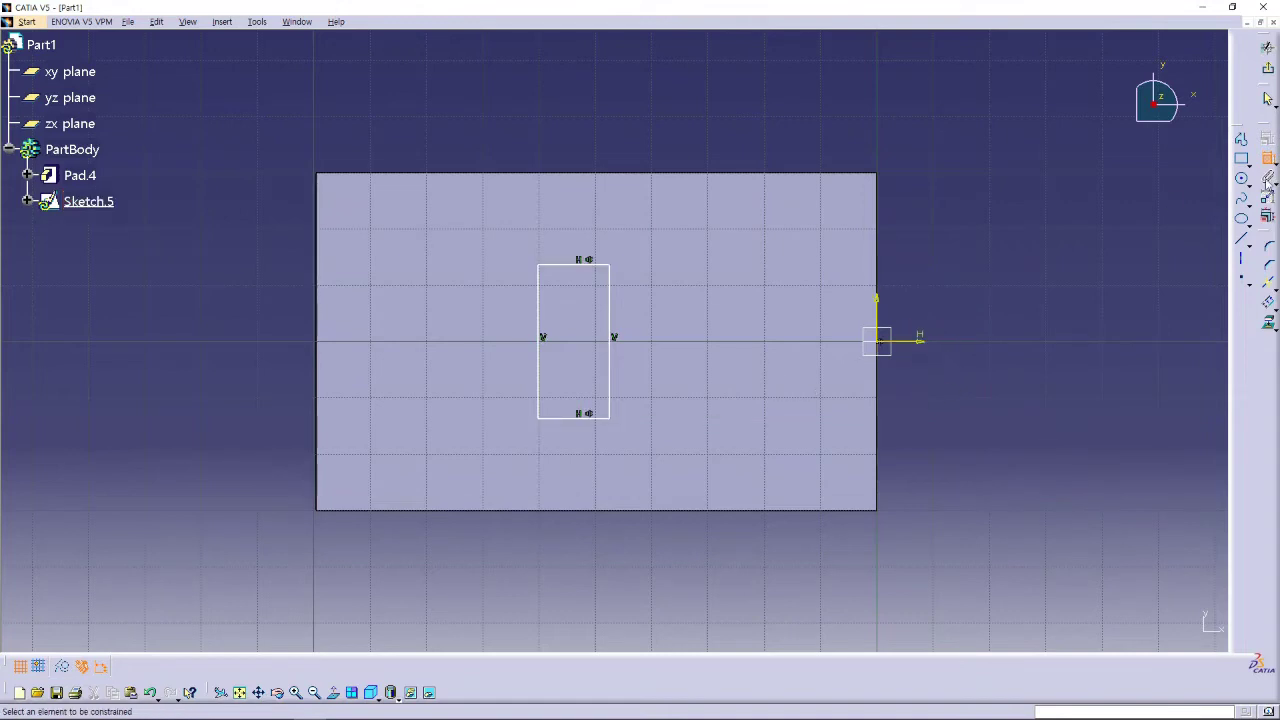
Dimension the distance from the rectangle's side nearest the origin to the vertical axis, plus the rectangle's width and height.
click(608, 289)
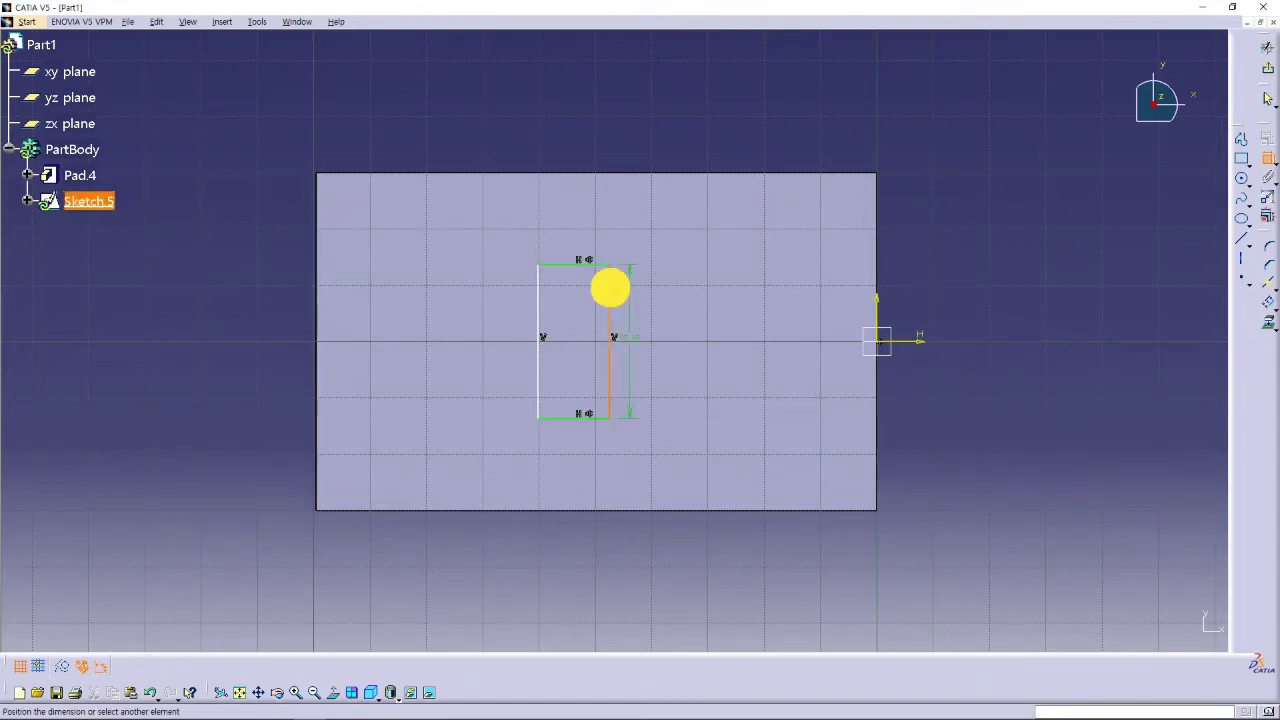
click(879, 305)
click(760, 134)
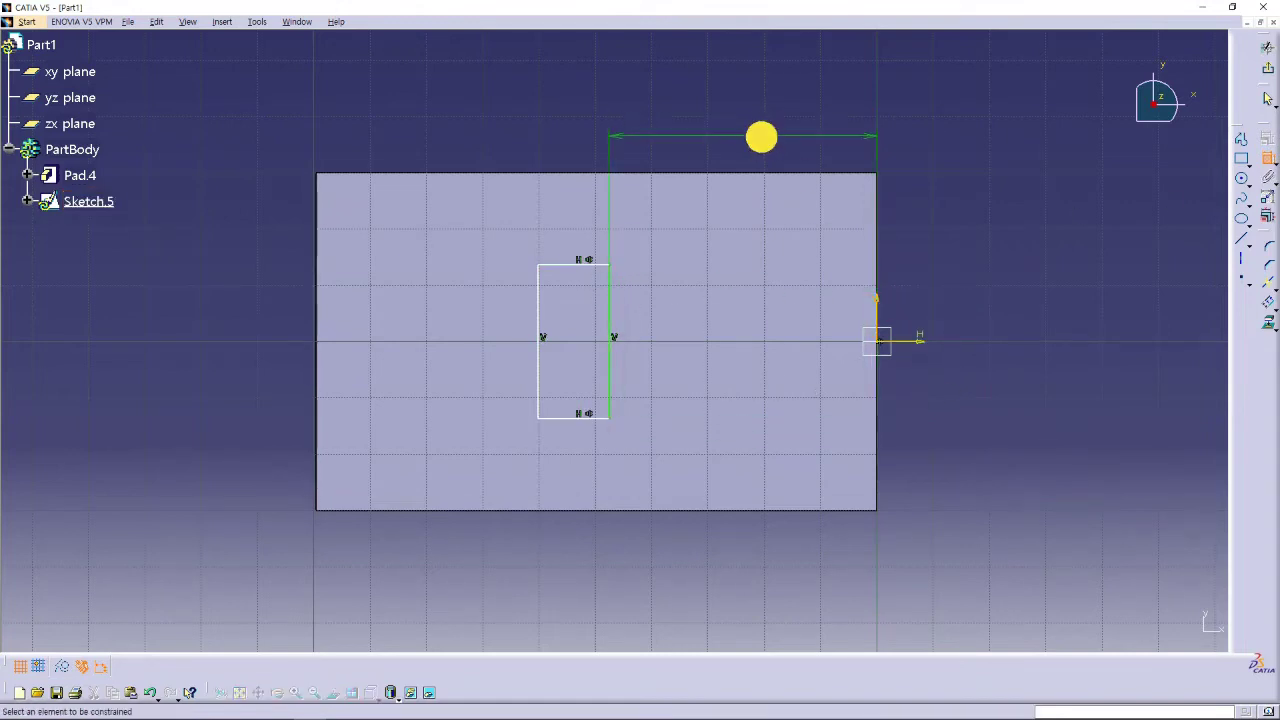
click(587, 264)
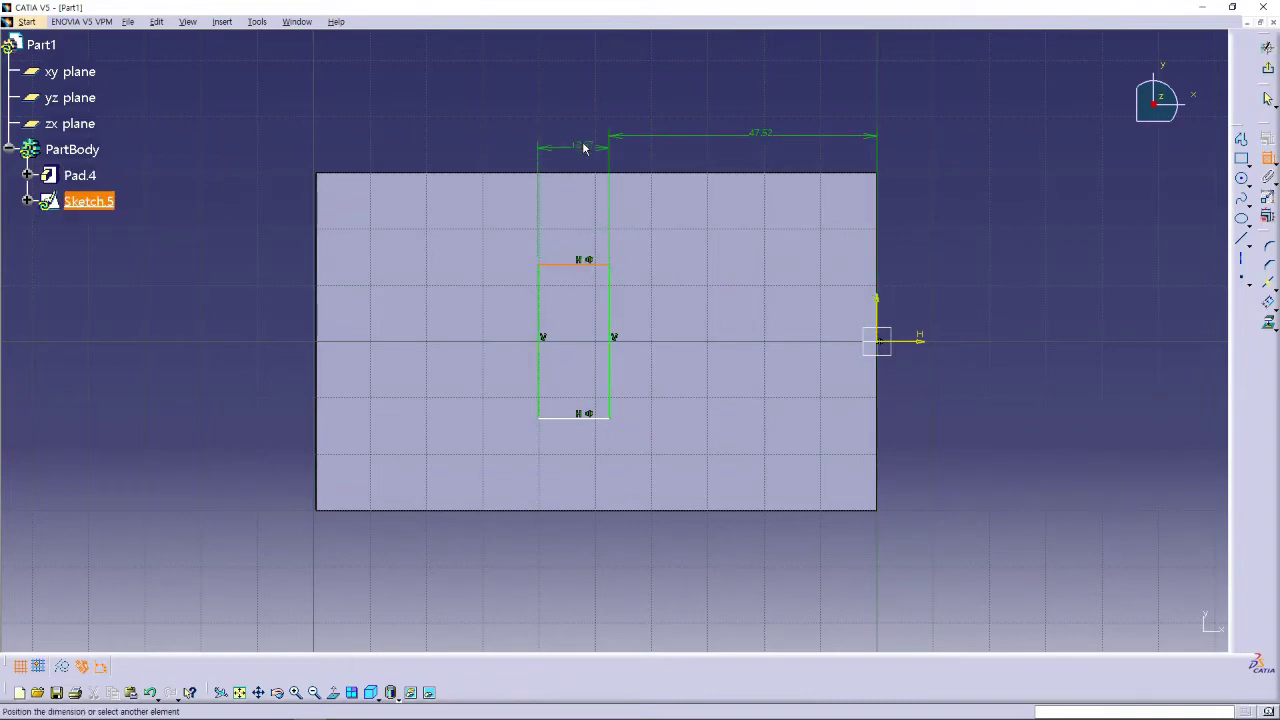
click(586, 141)
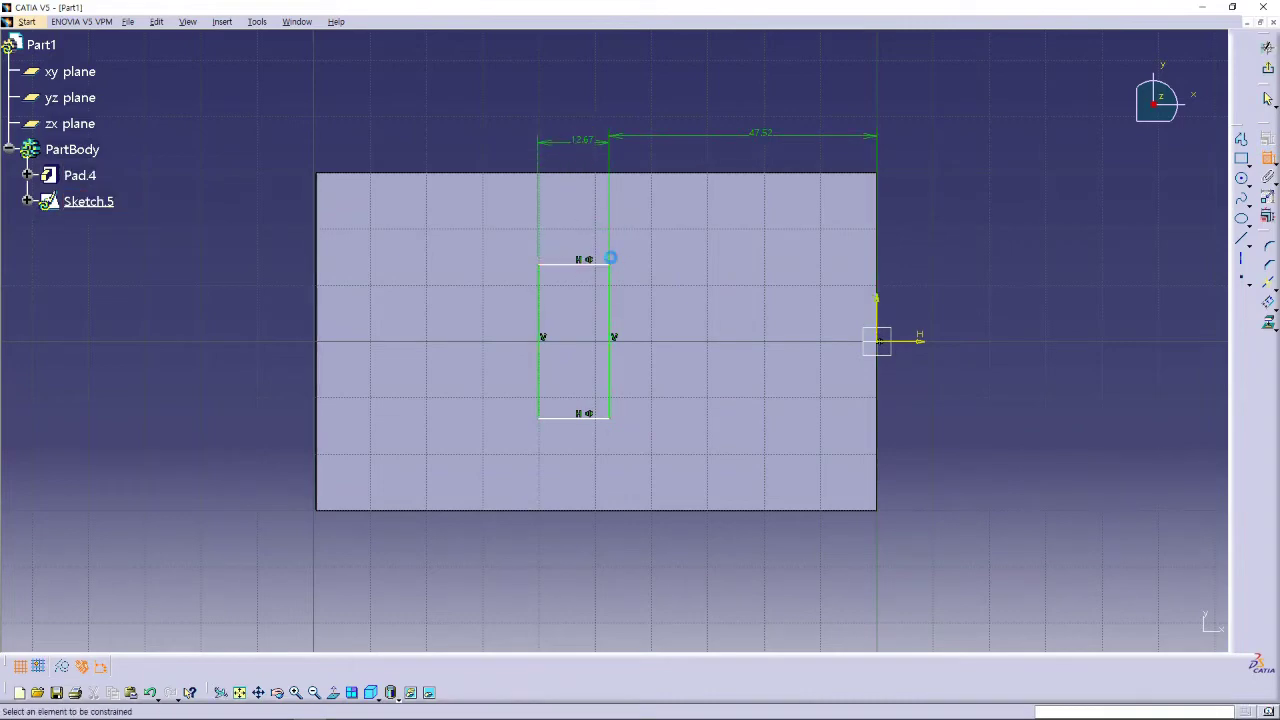
click(612, 332)
click(961, 331)
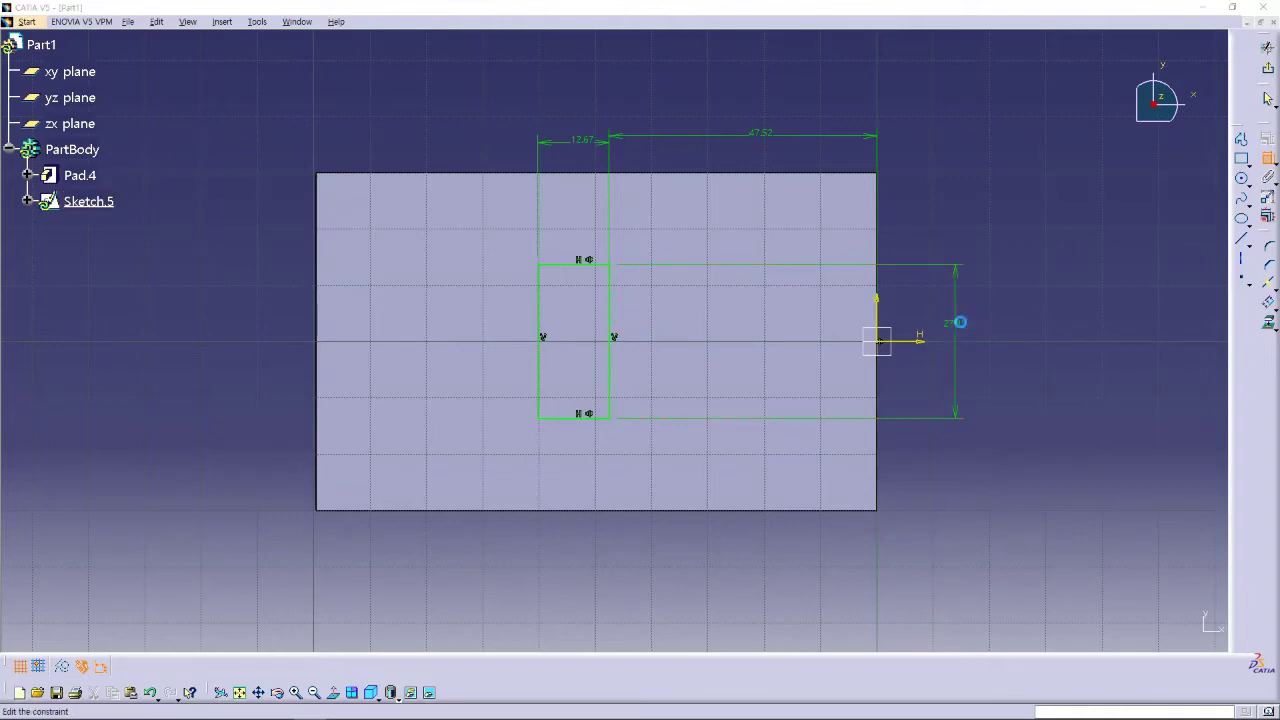
Set the rectangle's height to 30 mm, its distance from the vertical axis to 50 mm and its width to 15 mm.
double_click(960, 322)
text(30)
key(Return)
double_click(757, 136)
text(50)
key(Return)
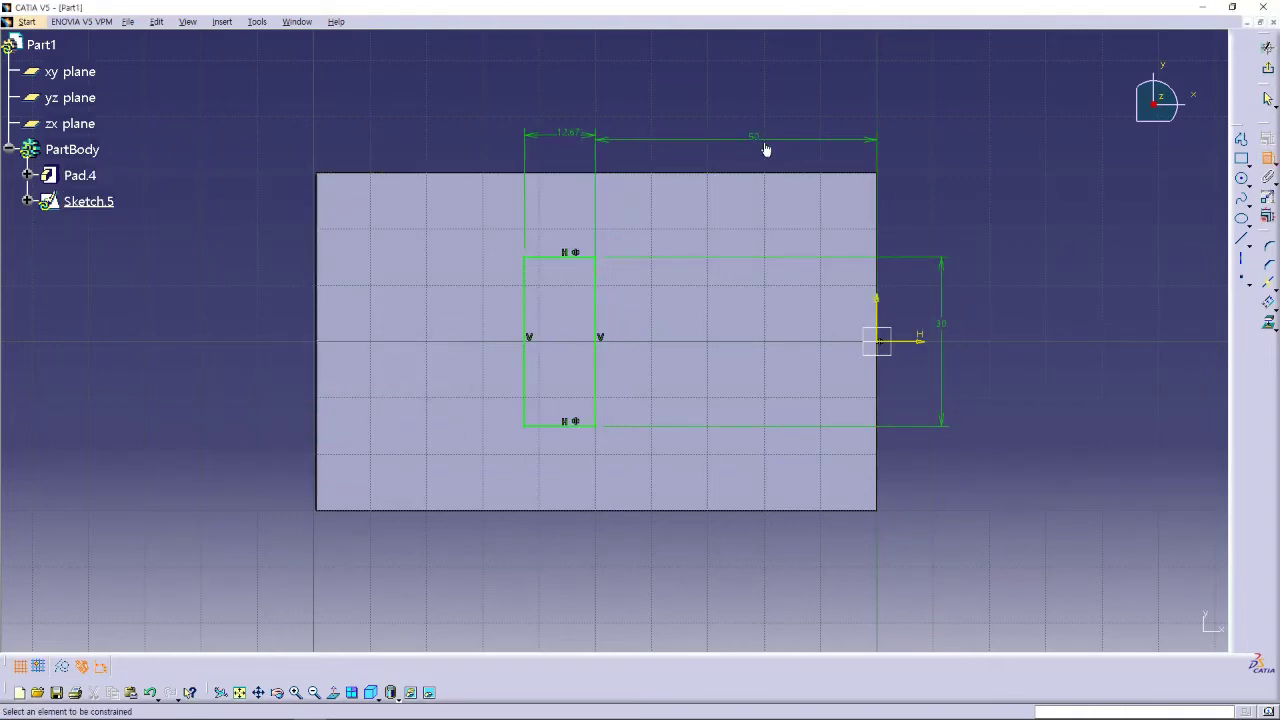
double_click(571, 138)
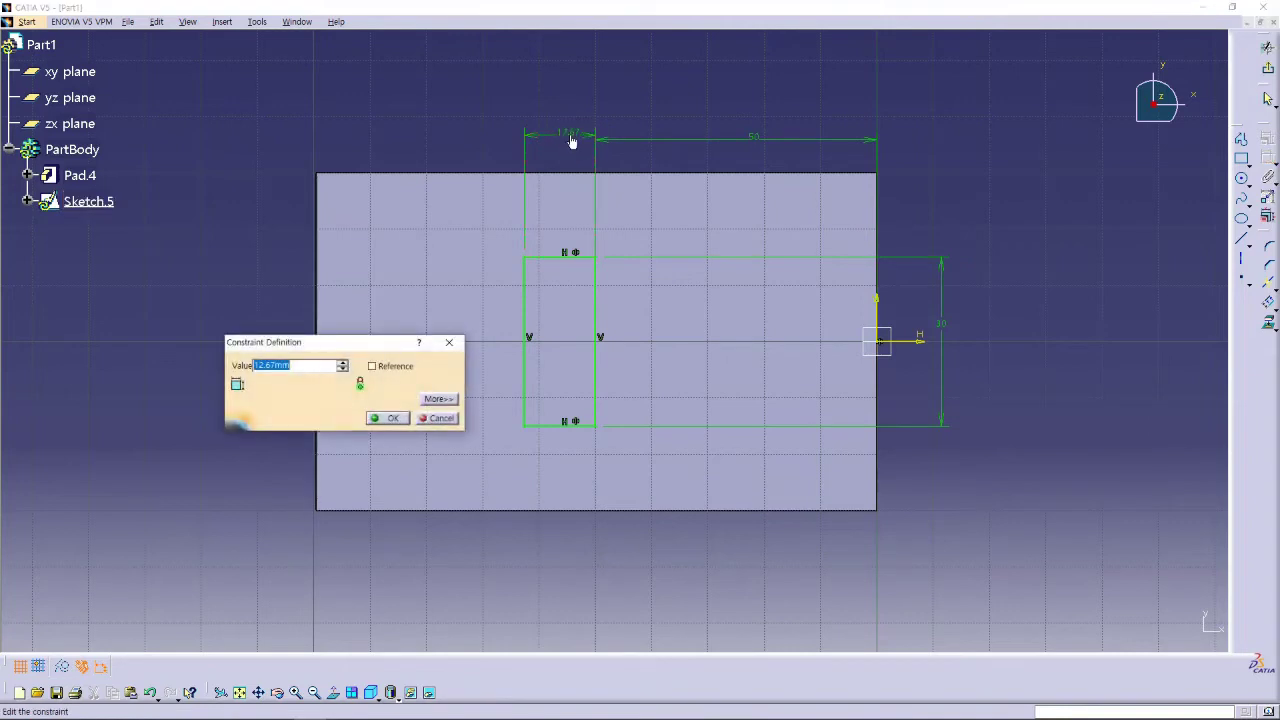
text(15)
key(Return)
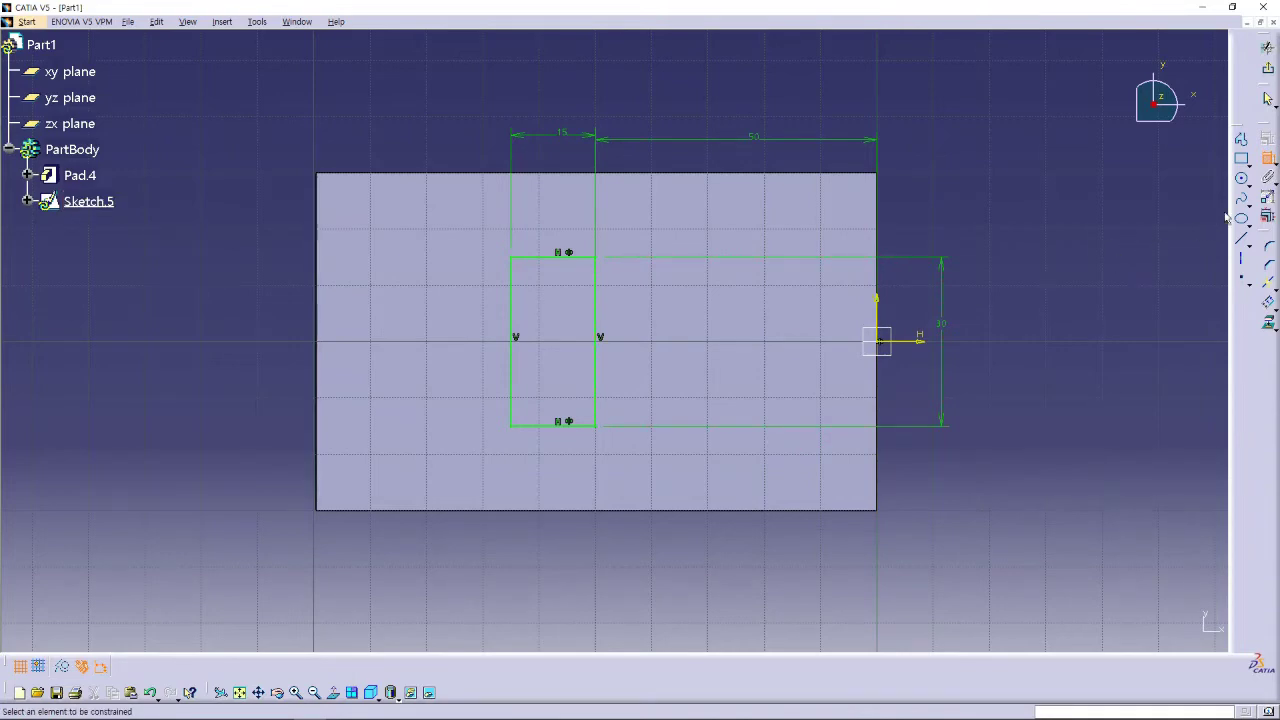
Exit the sketch and start a Pocket from the rectangle with the second limit and direction options shown.
click(1269, 160)
click(1269, 68)
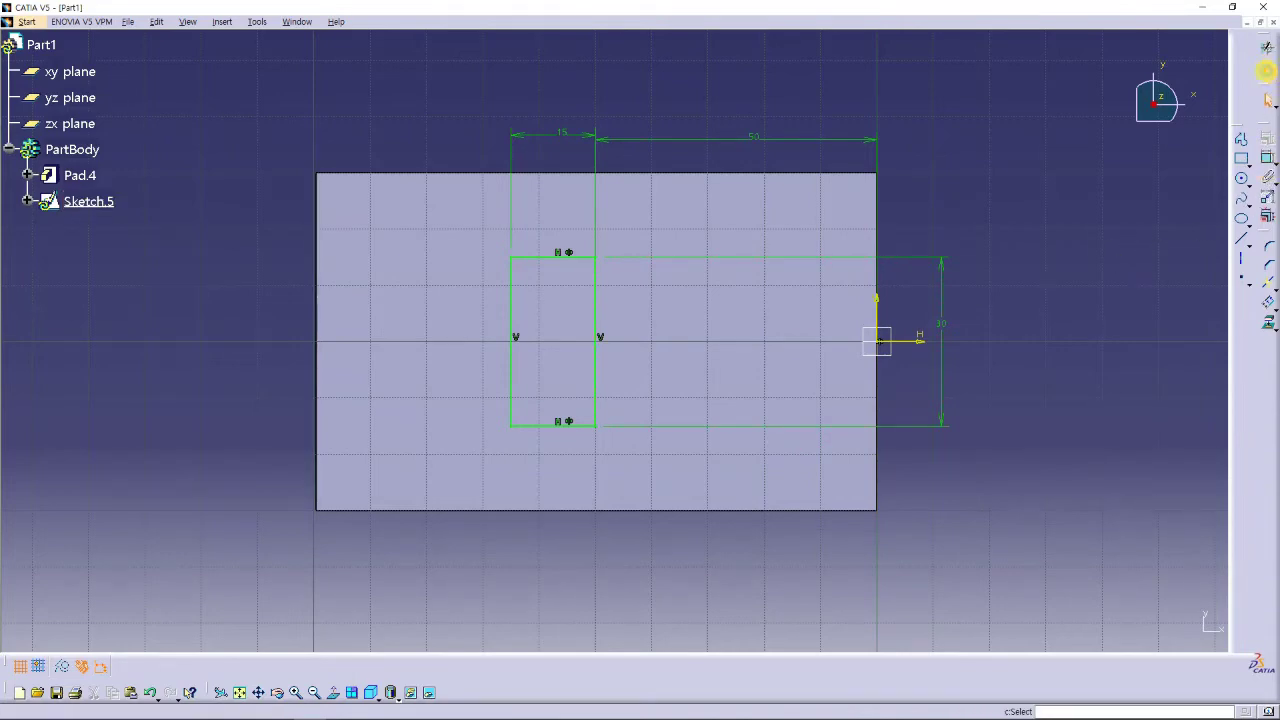
middle_drag(961, 406, 851, 336)
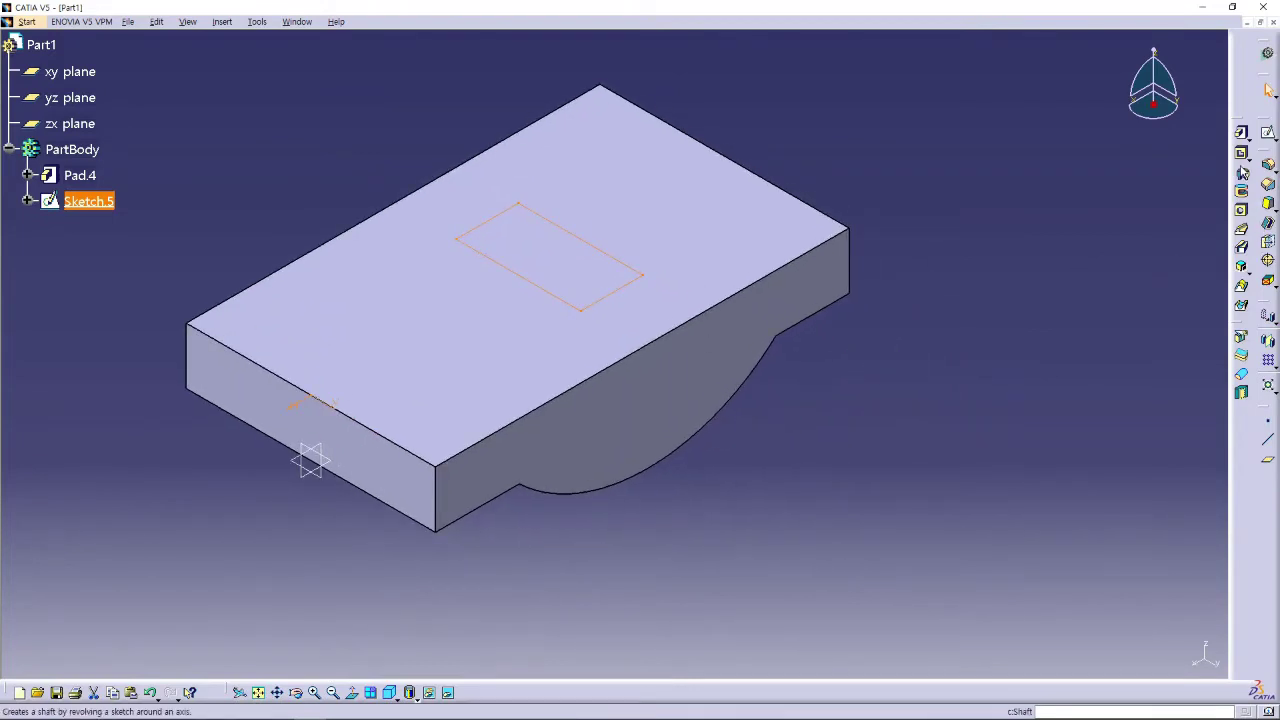
click(1241, 153)
middle_drag(880, 225, 820, 231)
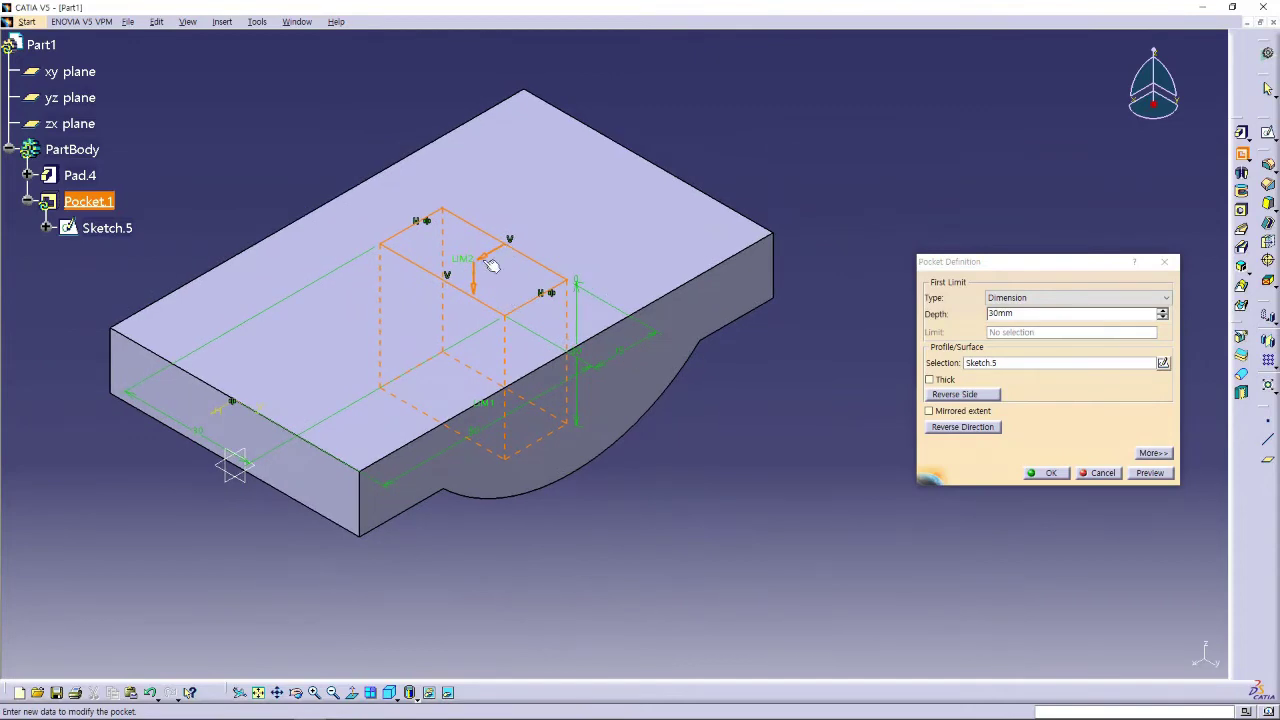
drag(1025, 262, 819, 332)
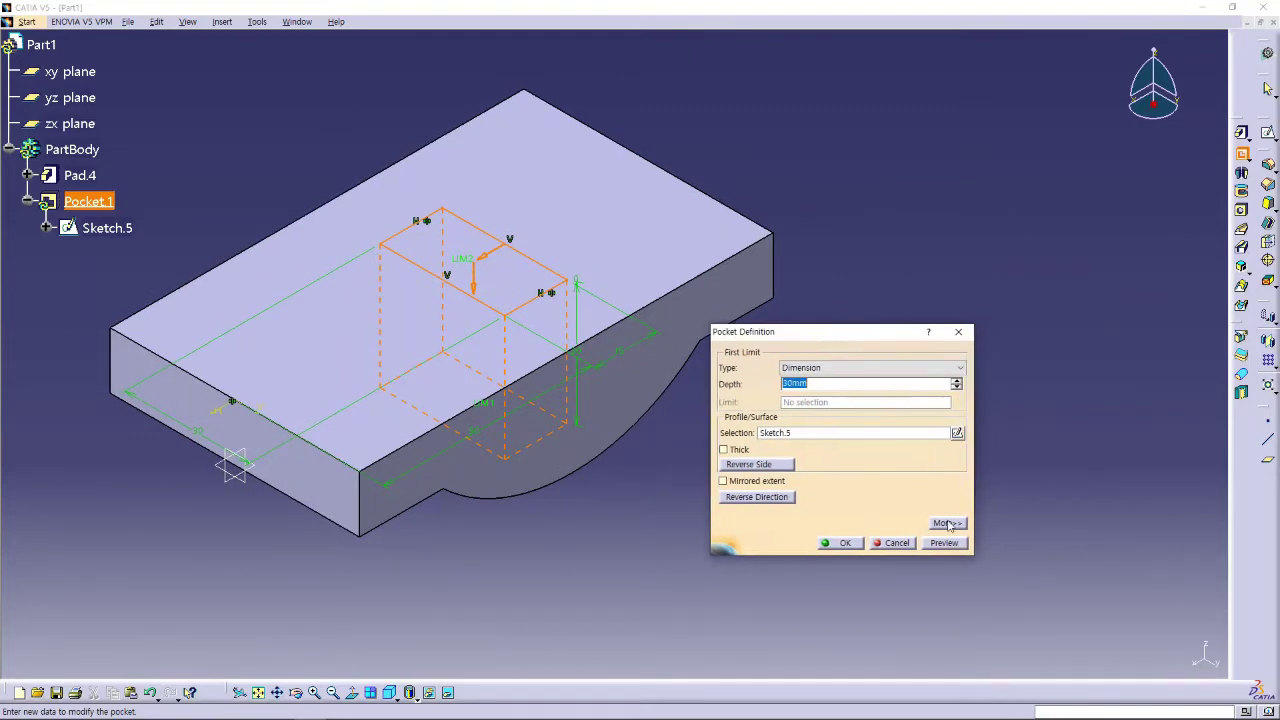
click(947, 522)
drag(974, 346, 987, 363)
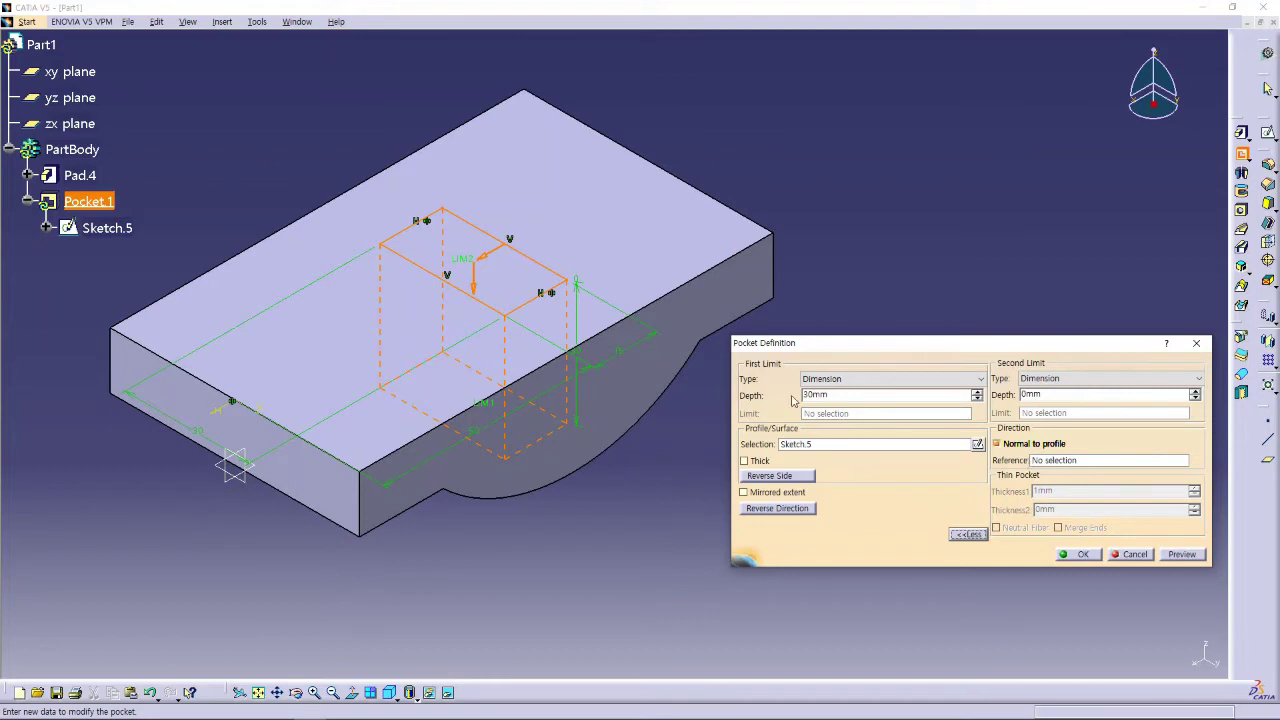
Set the pocket's first limit depth to 20 mm, preview the cut and create the pocket.
double_click(851, 394)
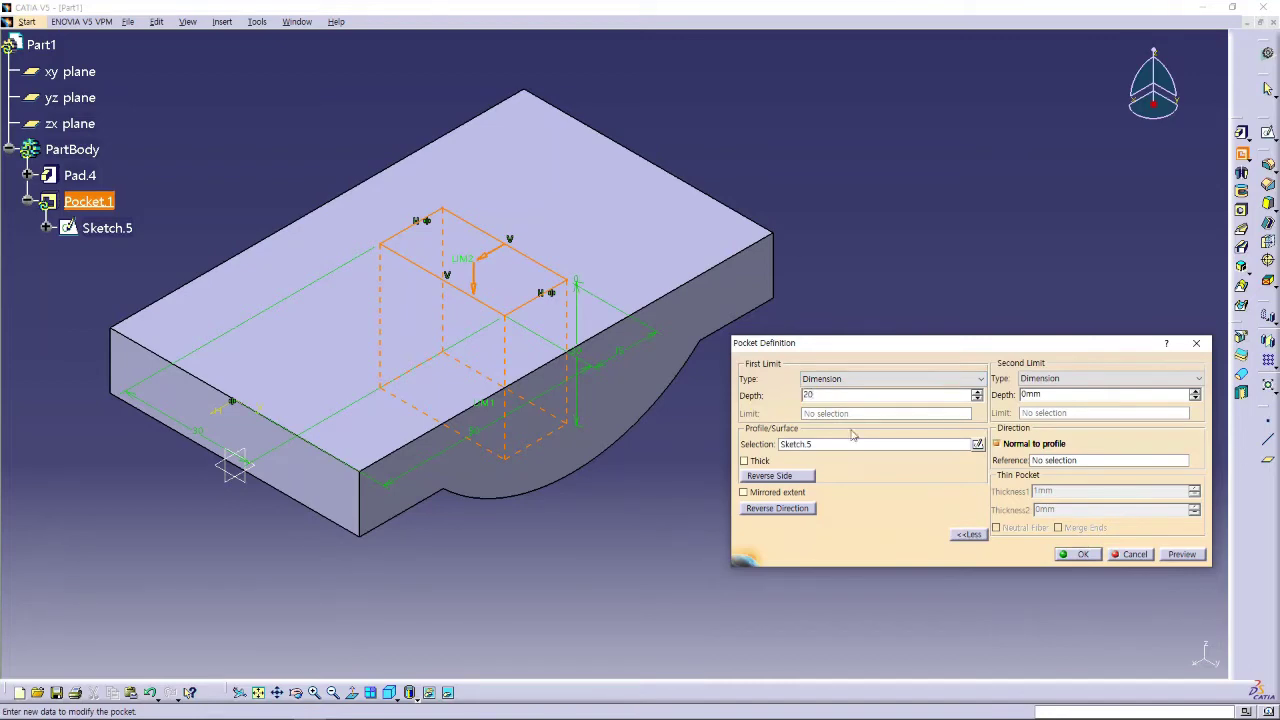
text(20)
click(860, 450)
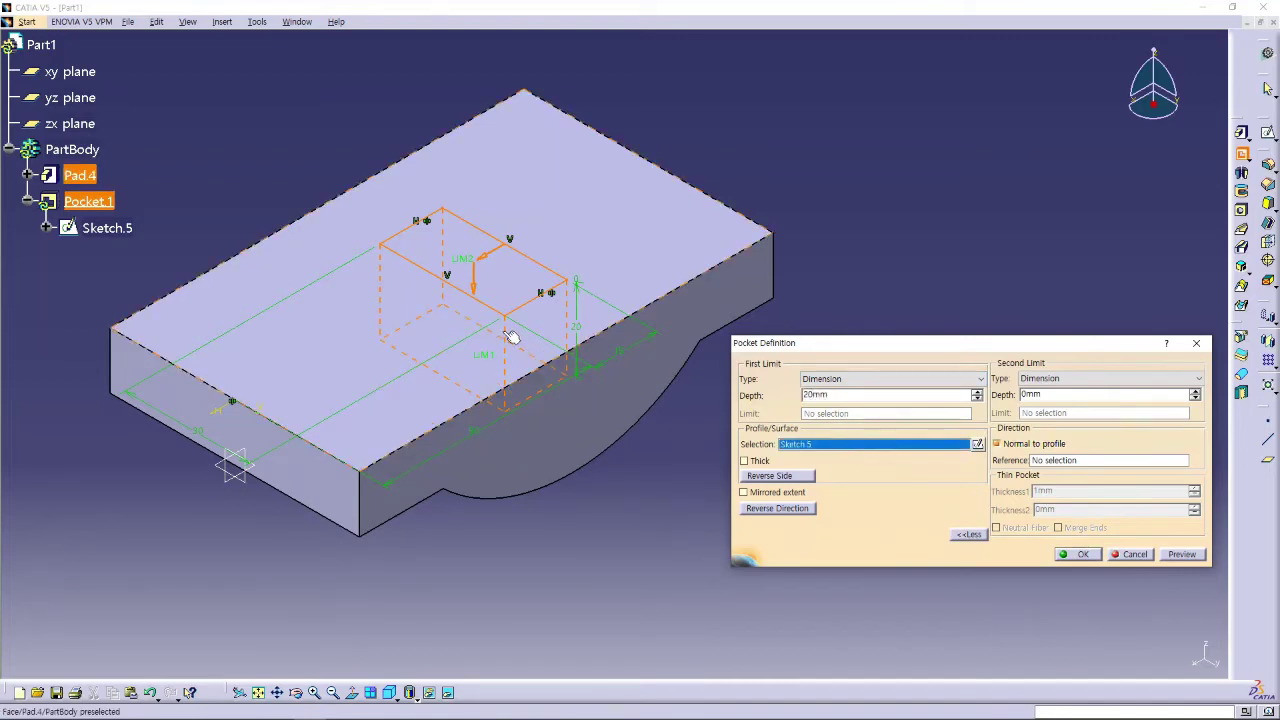
middle_drag(600, 391, 644, 335)
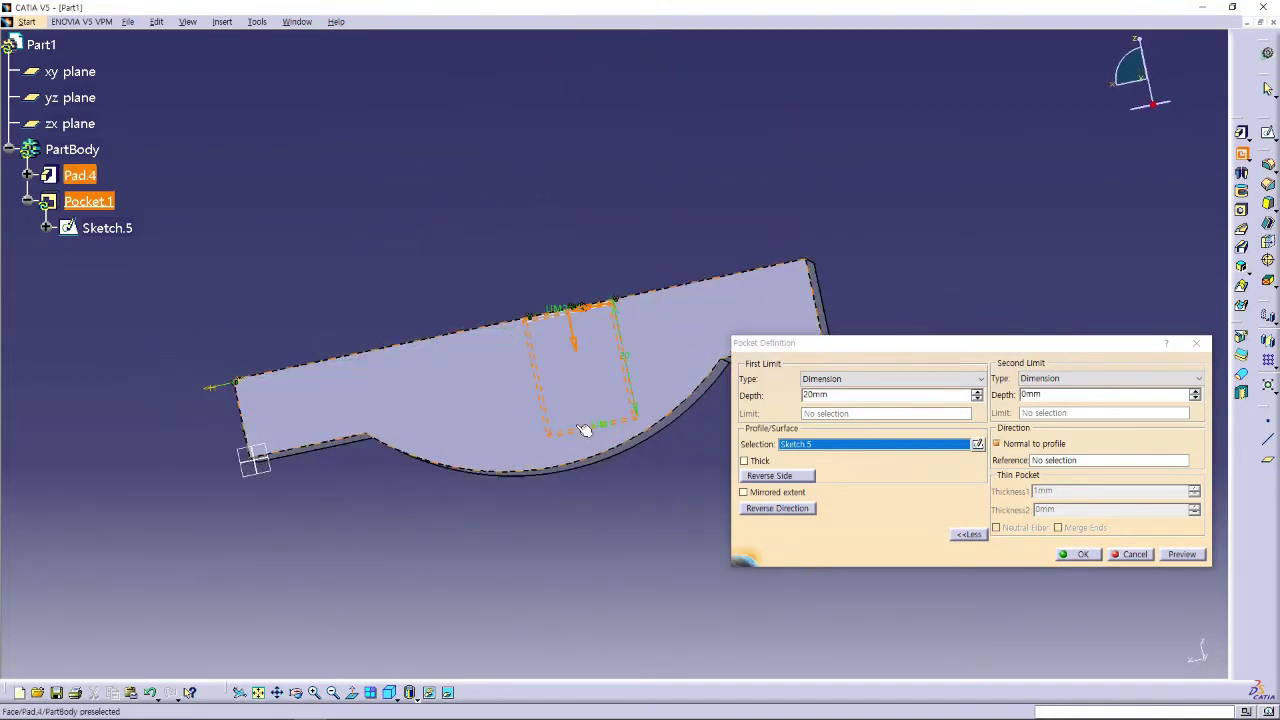
click(389, 692)
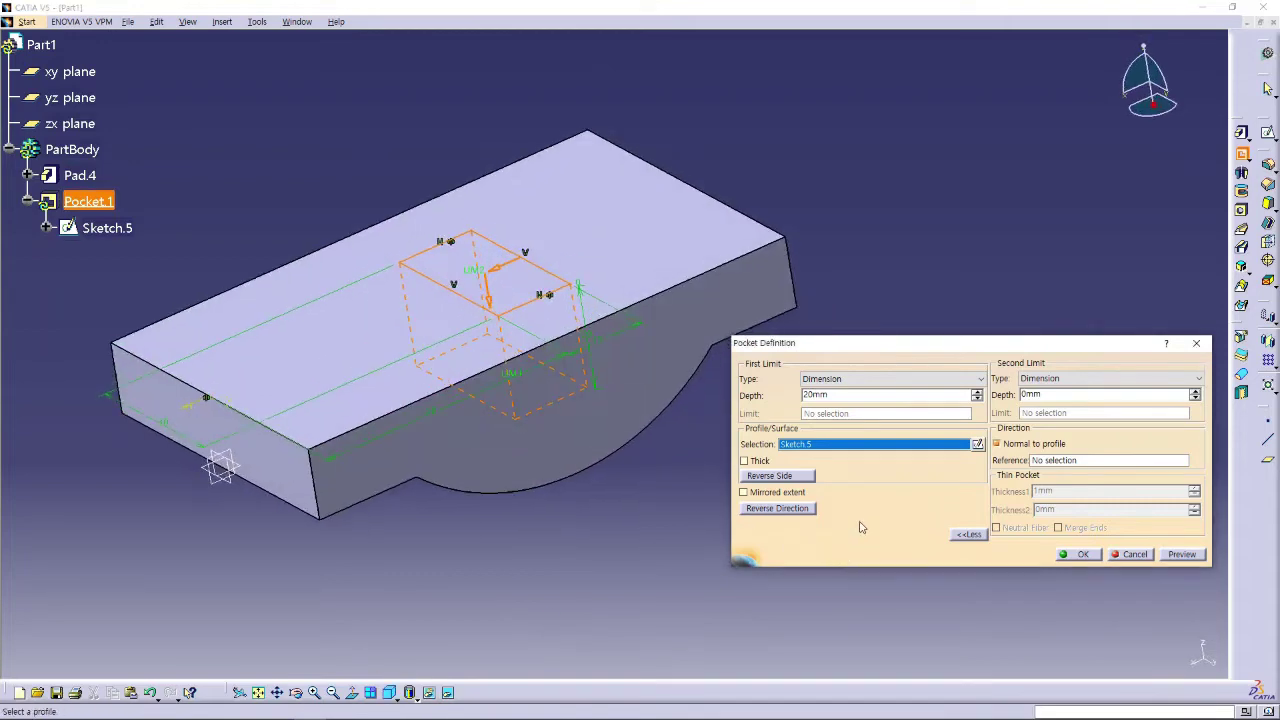
click(1185, 555)
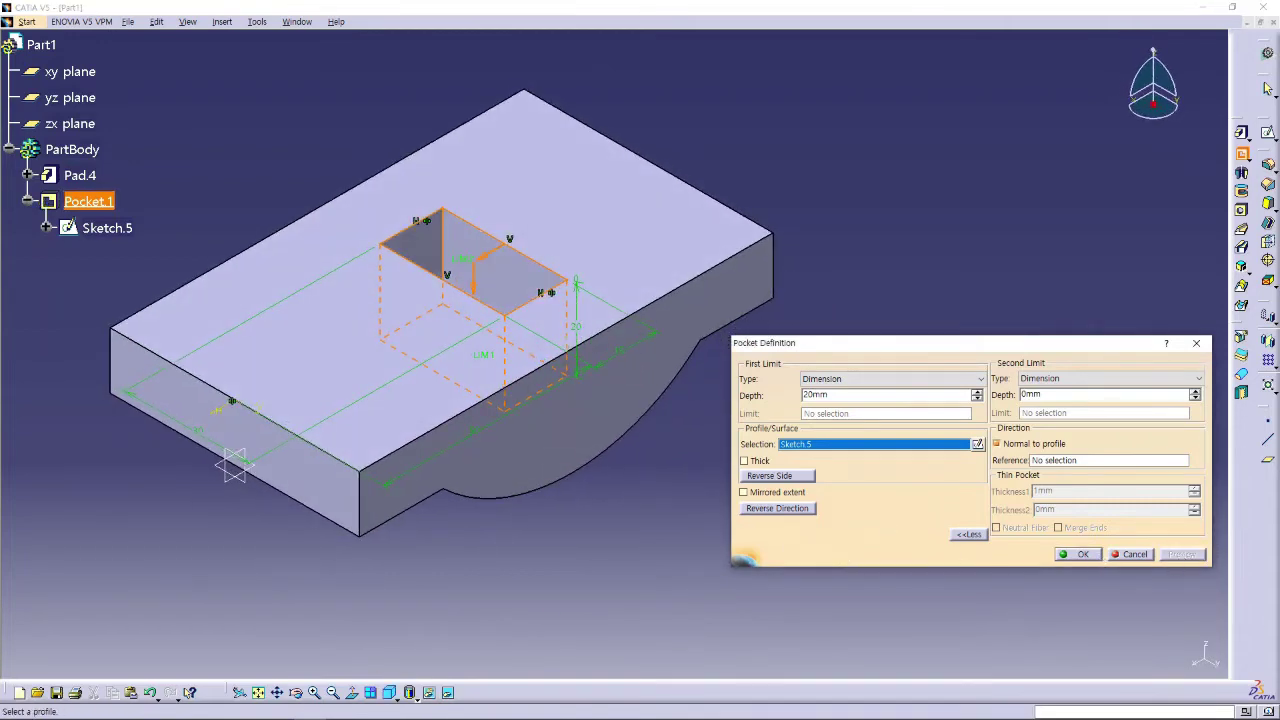
click(1080, 556)
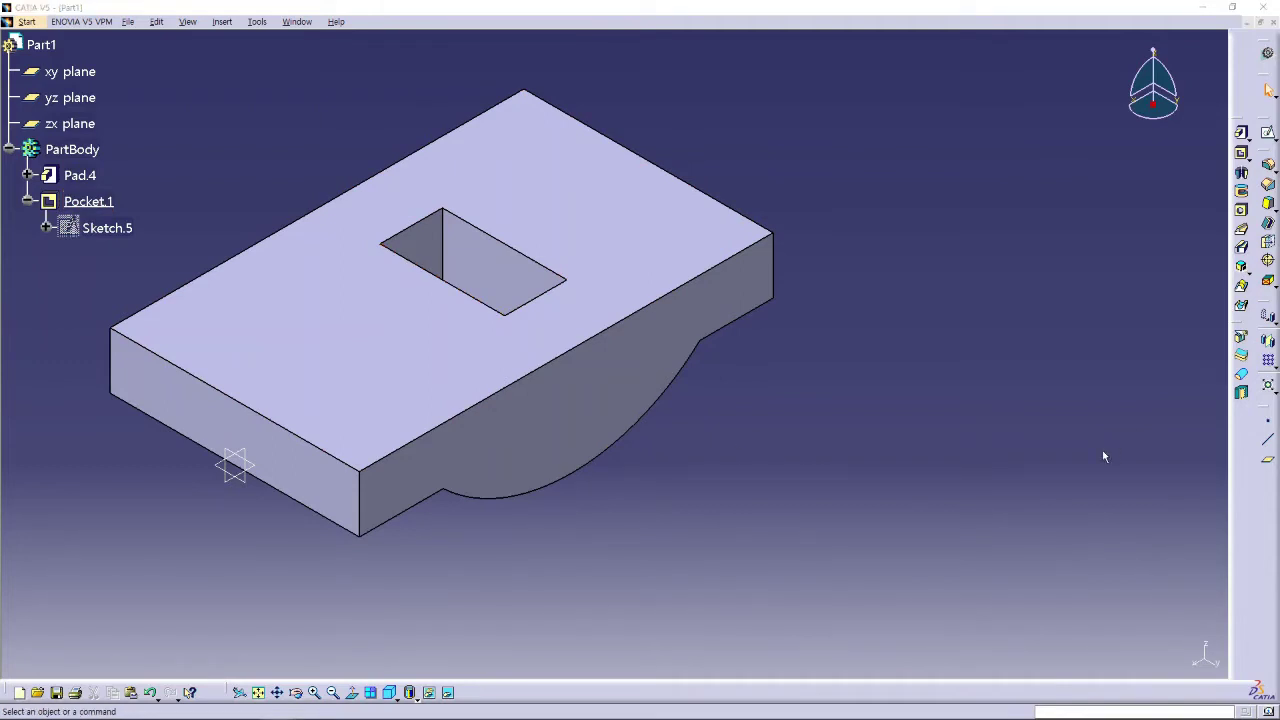
Edit the pocket, preview it with its direction reversed out of the plate, and flip it back into the plate.
double_click(90, 199)
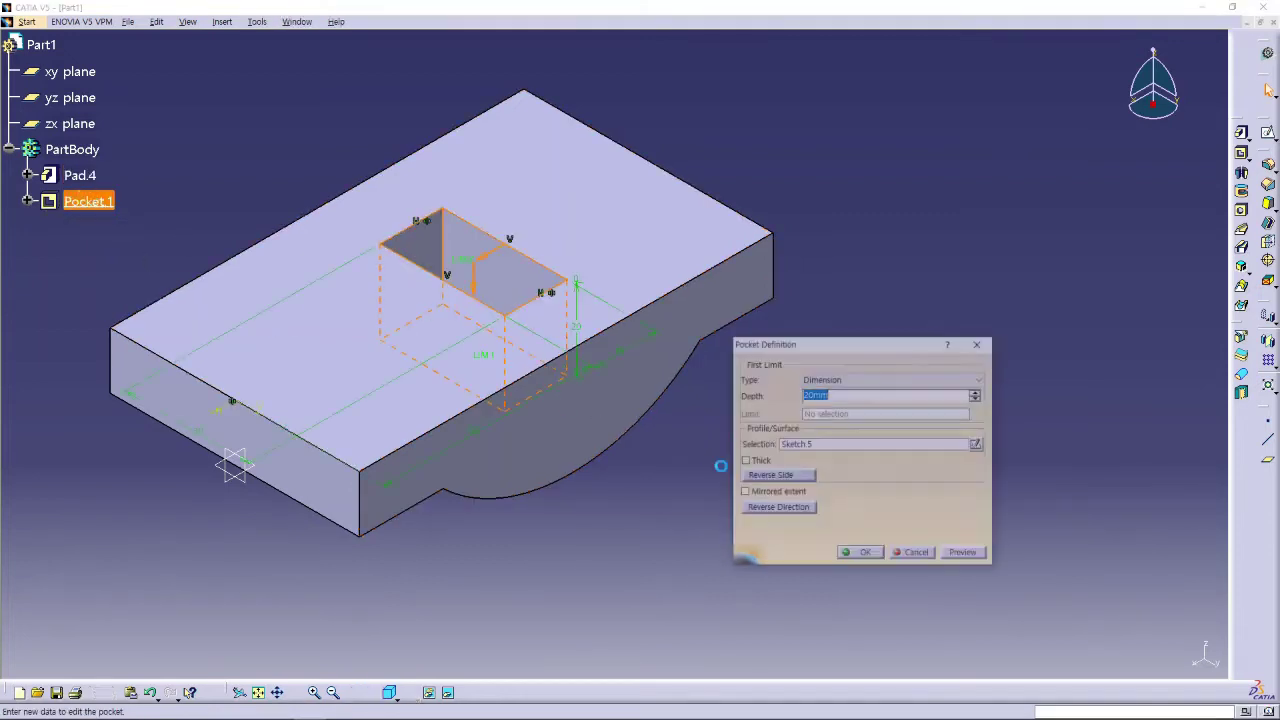
drag(837, 346, 897, 219)
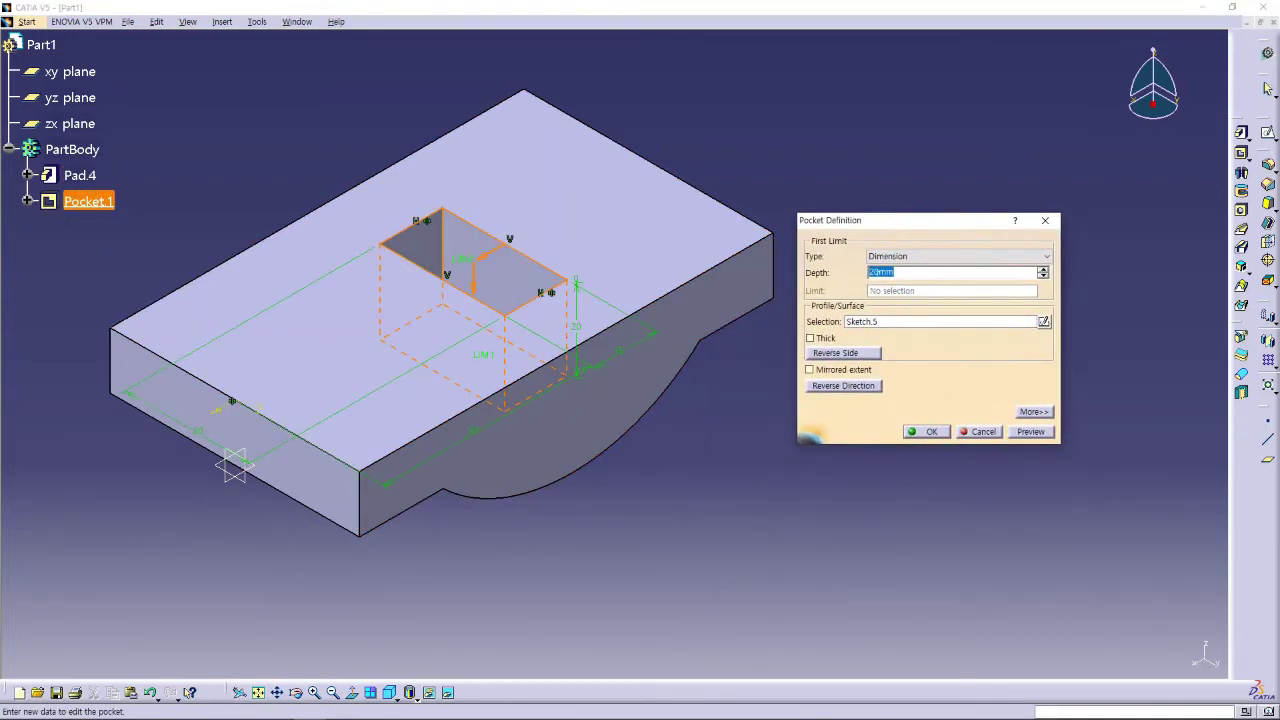
click(476, 286)
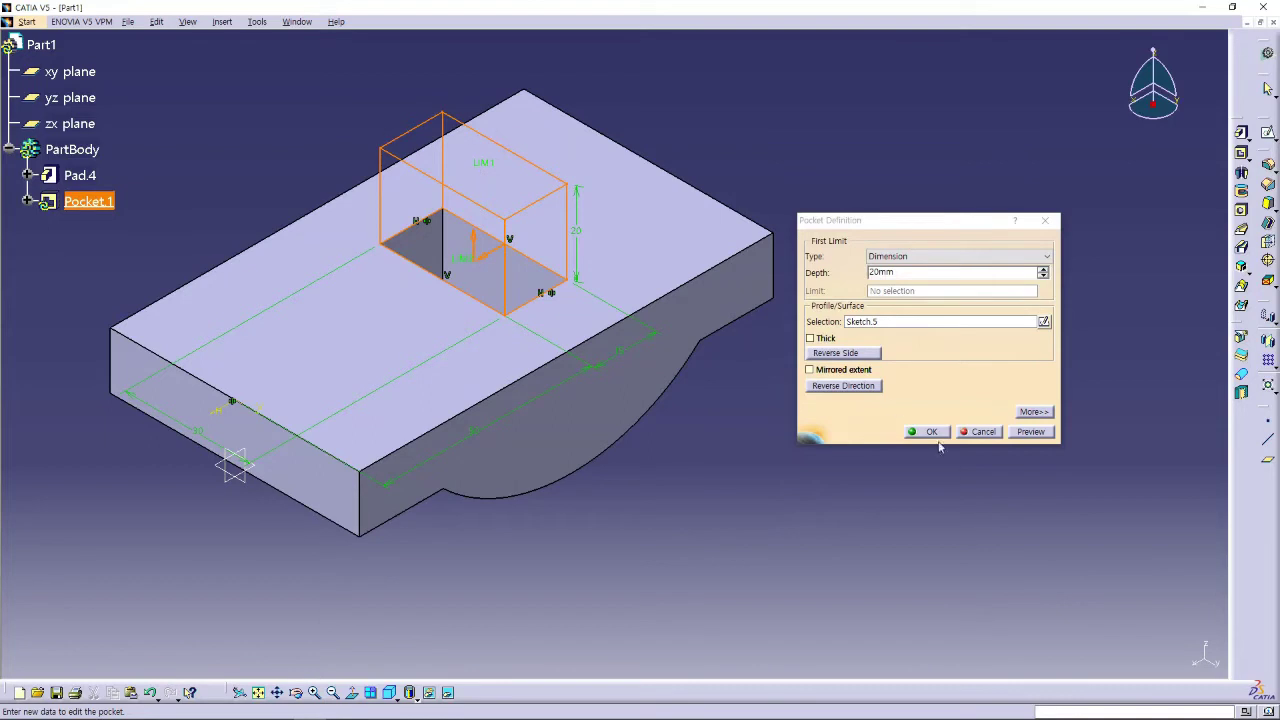
click(838, 388)
click(836, 386)
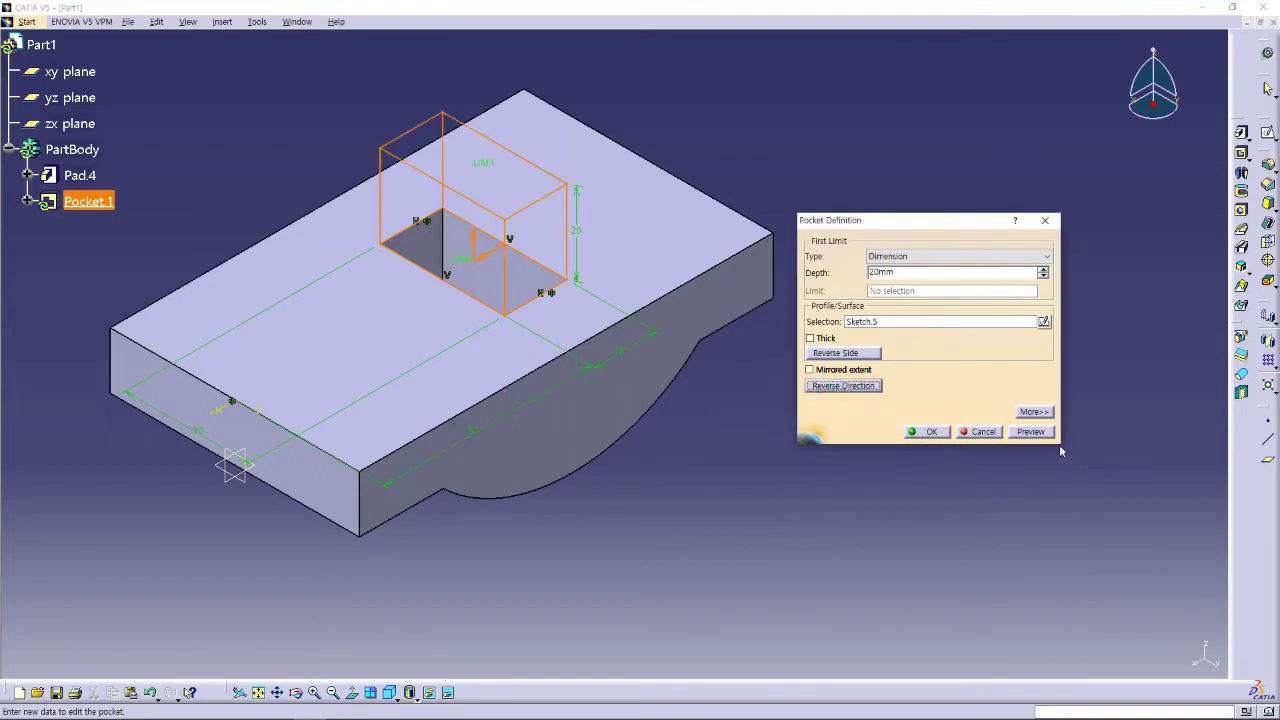
click(1031, 432)
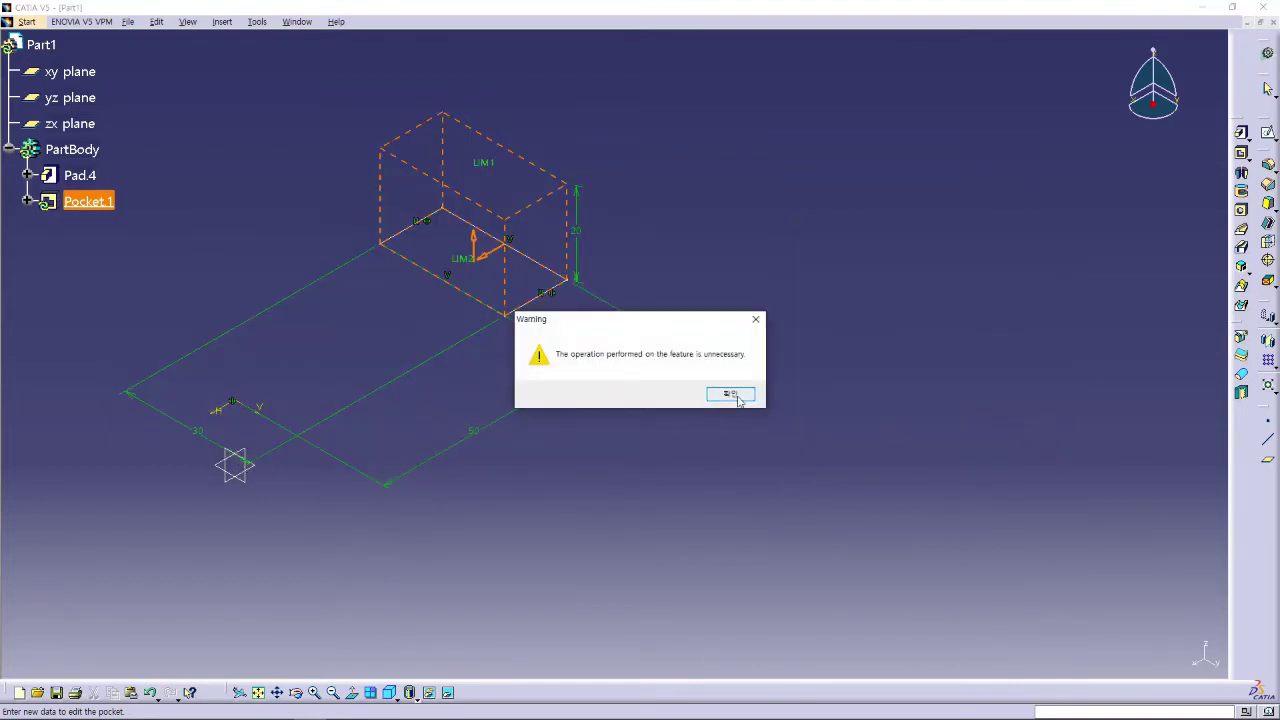
click(733, 396)
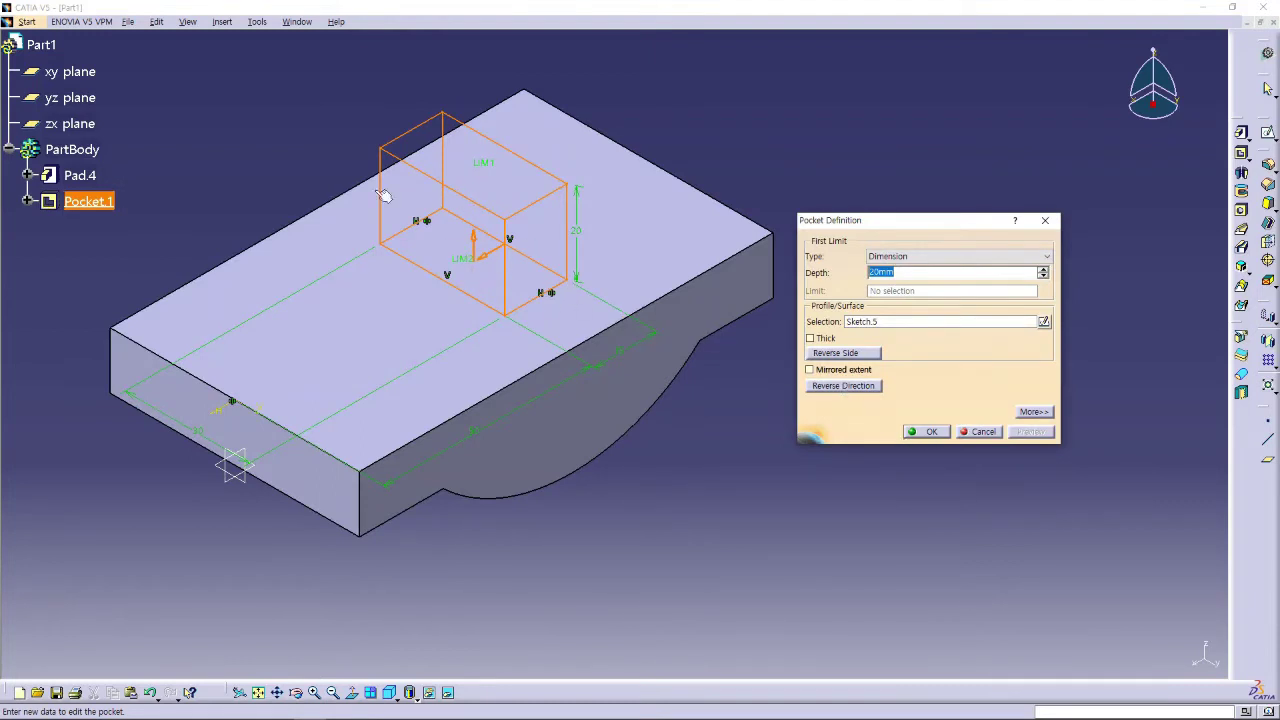
click(472, 243)
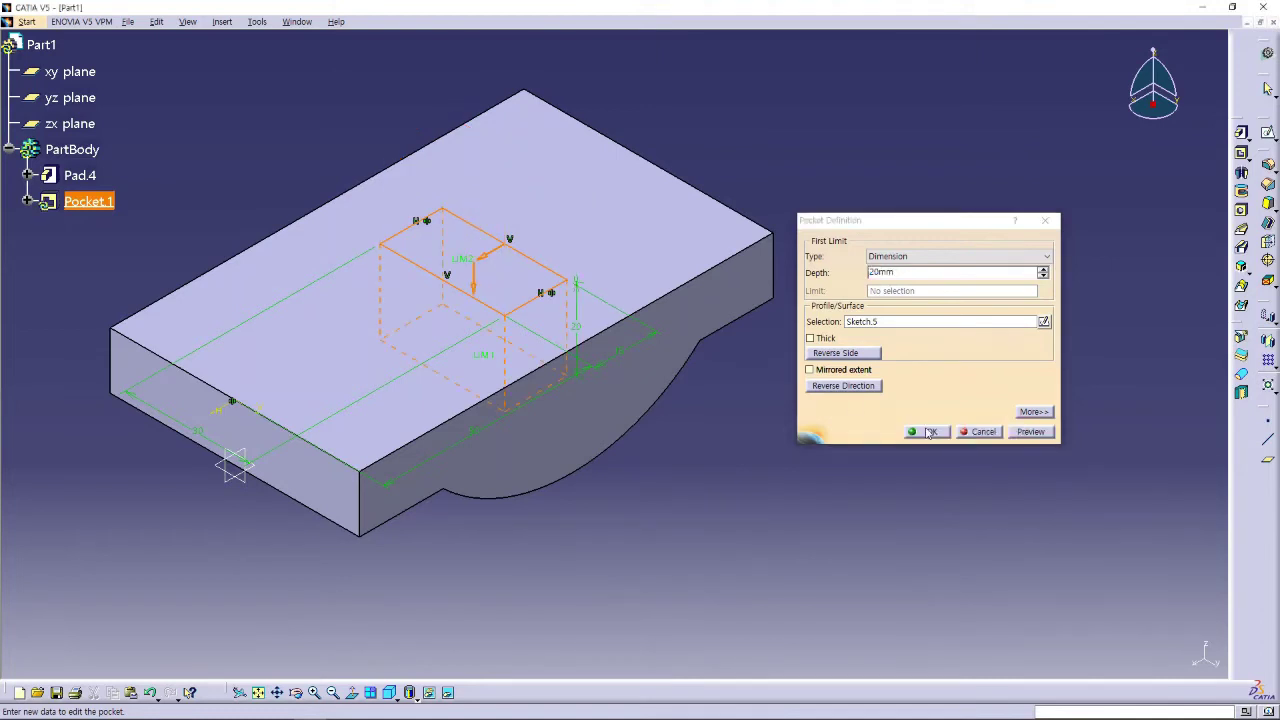
click(1039, 437)
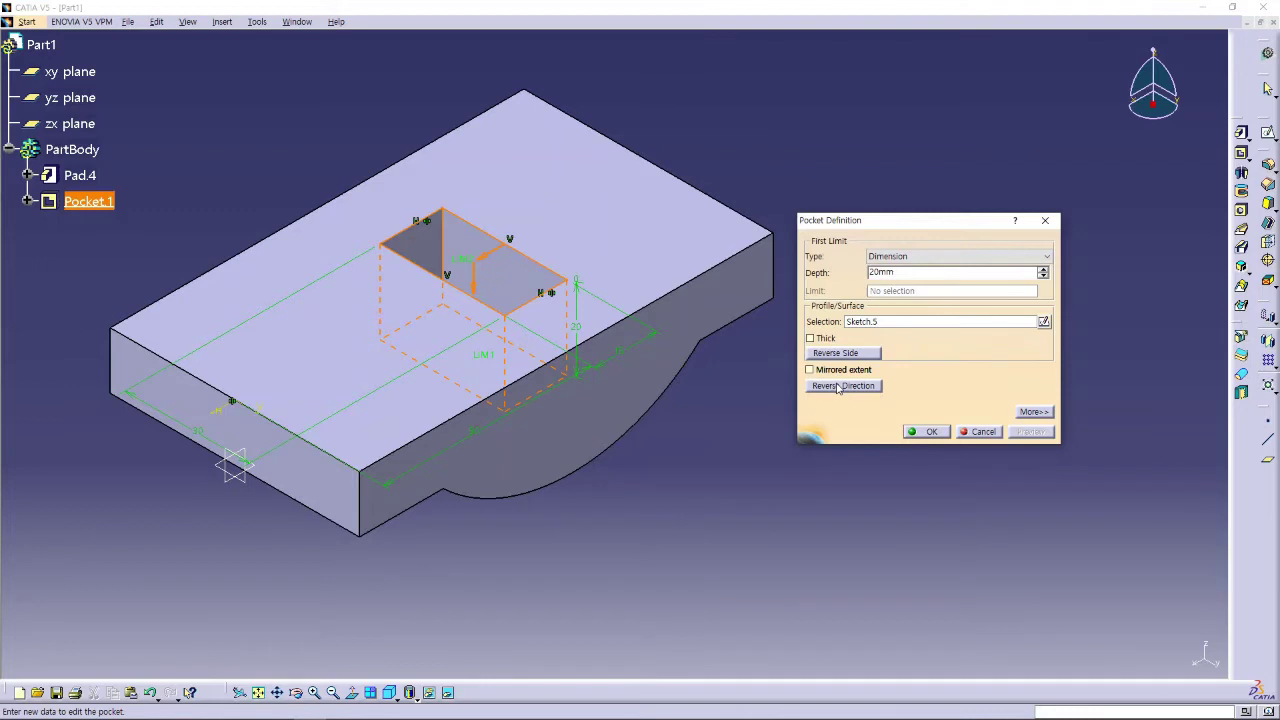
Enable Mirrored extent for the 20 mm deep pocket, preview it and apply the change.
click(815, 369)
double_click(872, 272)
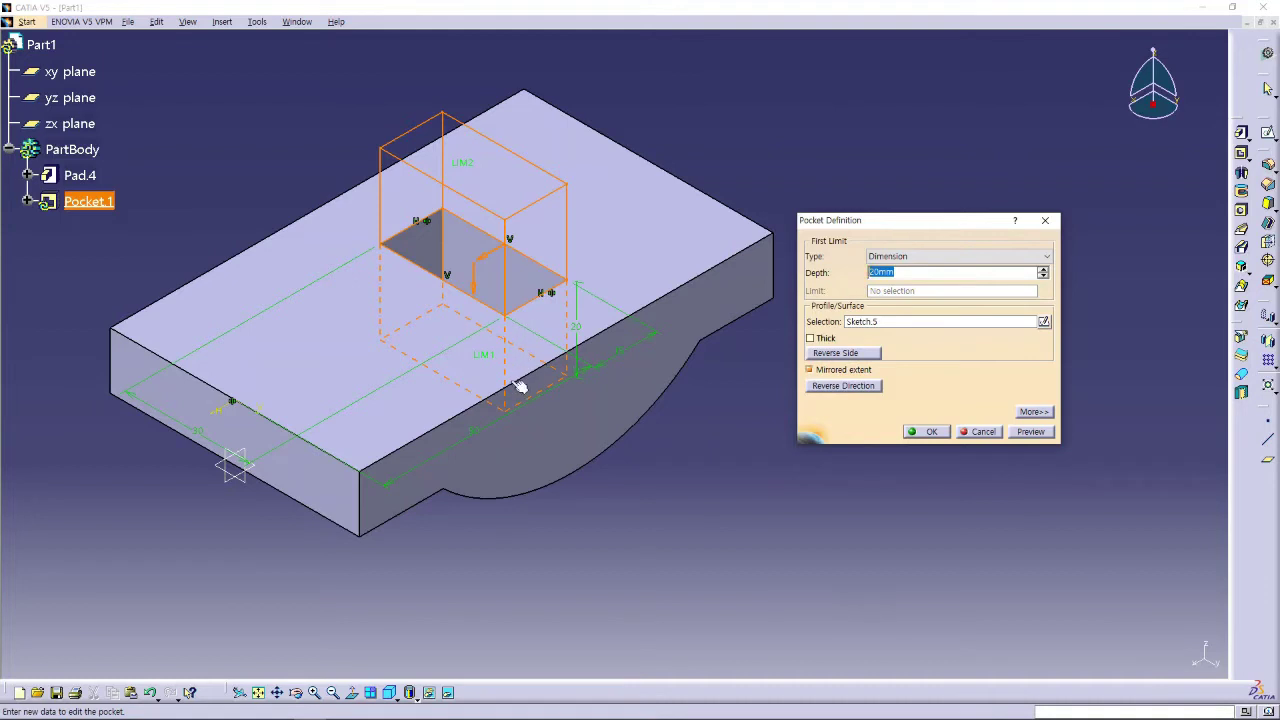
click(1029, 432)
click(932, 432)
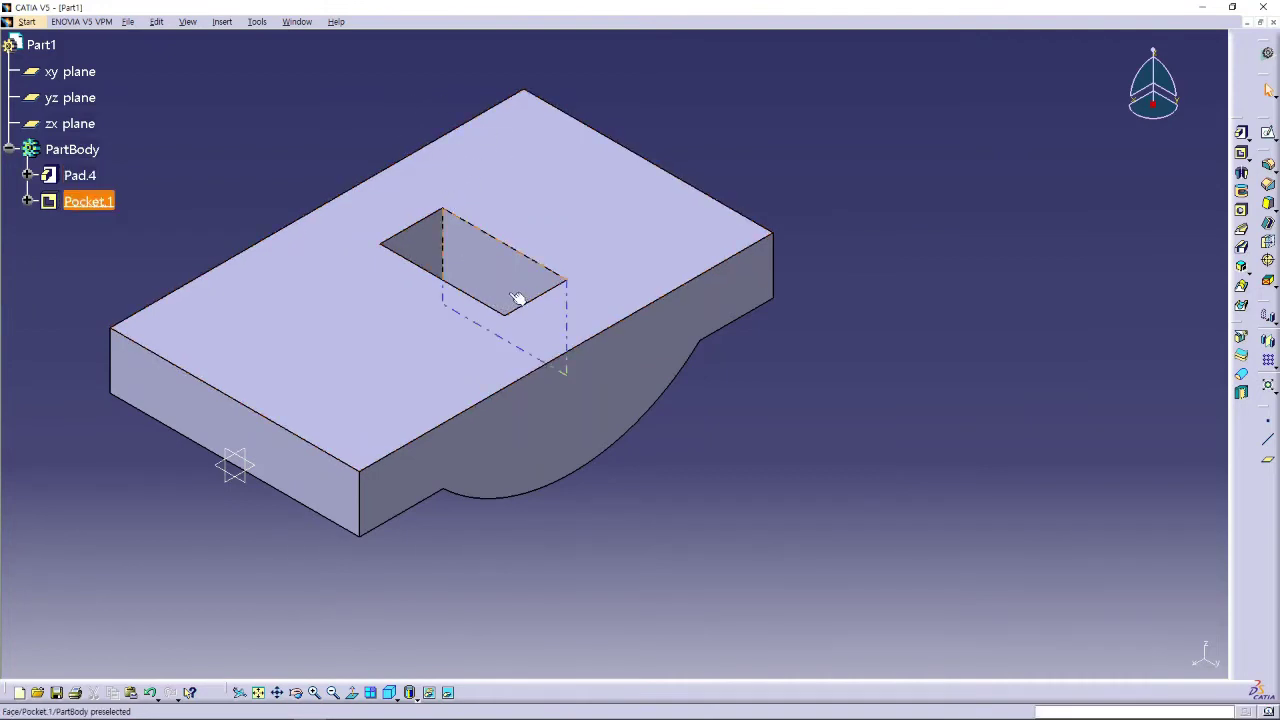
Reopen the pocket's definition and turn off Mirrored extent.
double_click(88, 201)
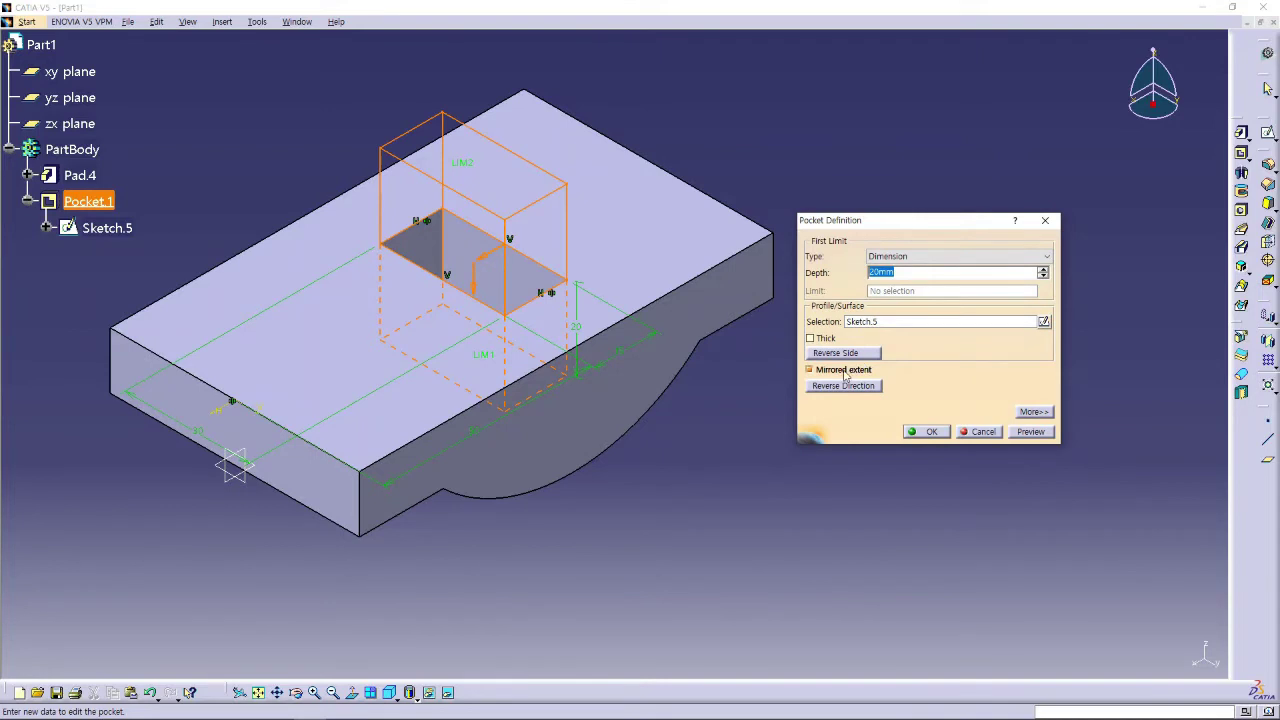
click(847, 372)
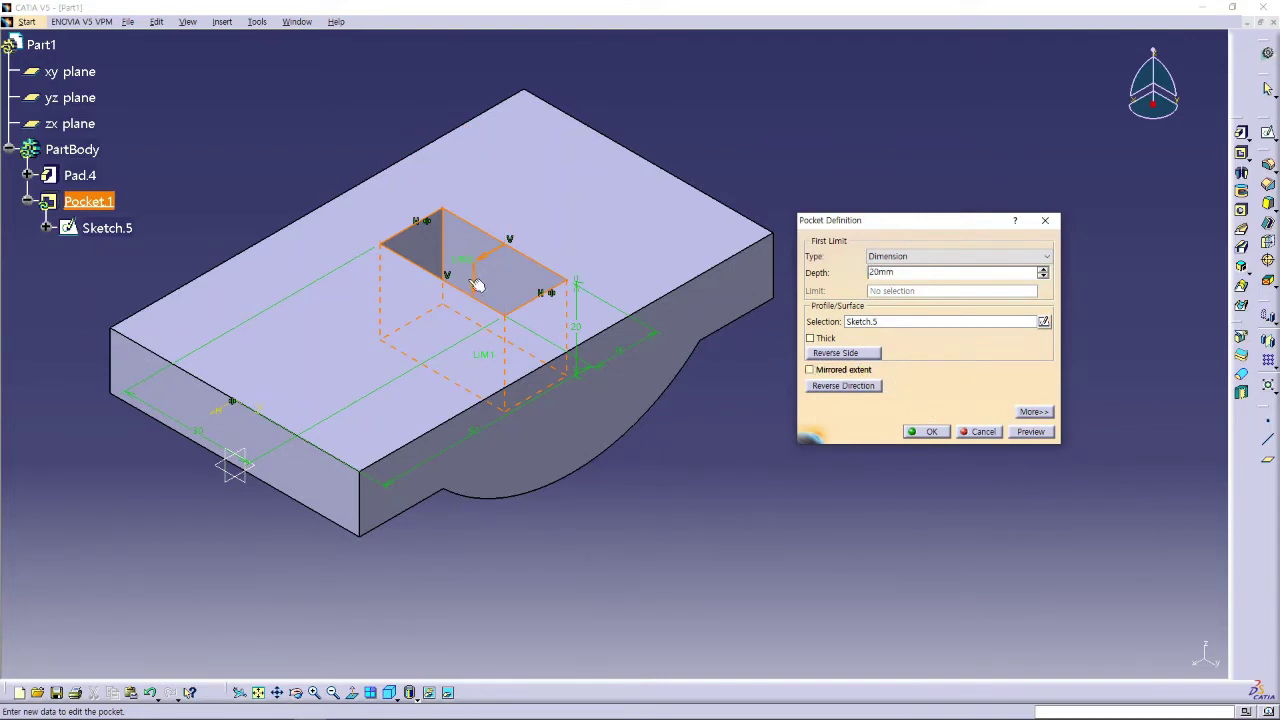
middle_drag(566, 306, 532, 291)
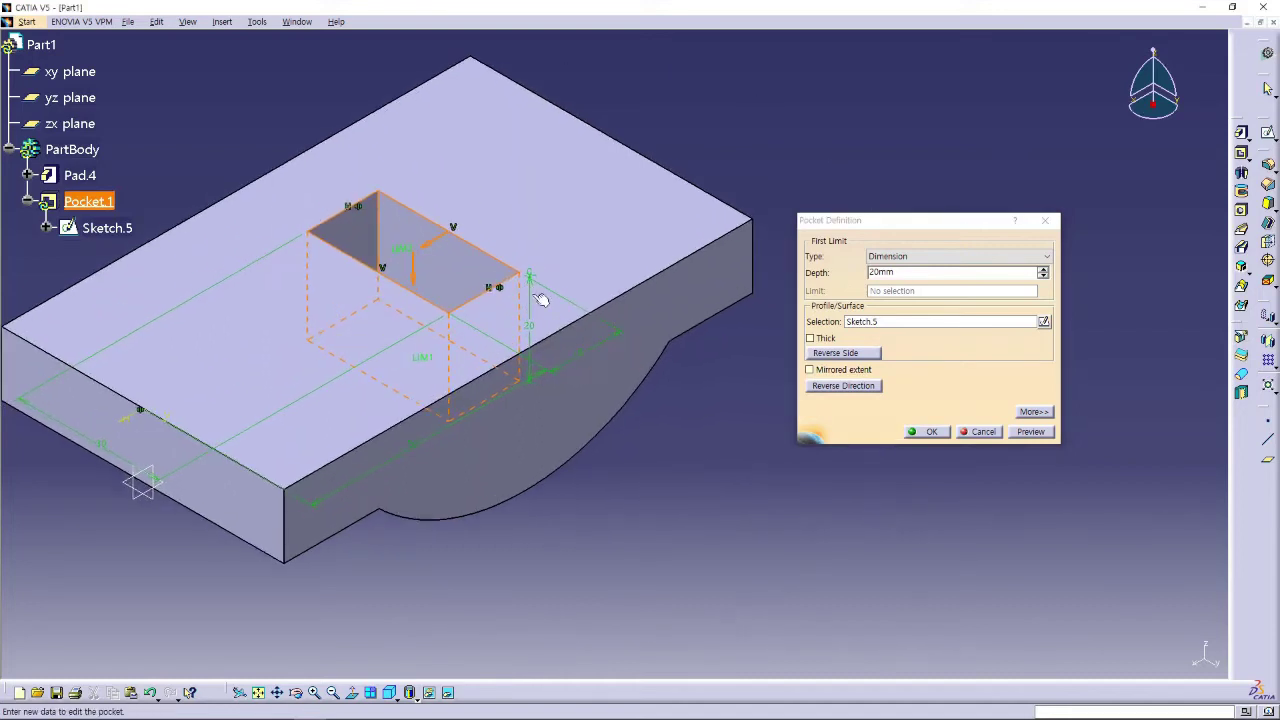
Enable Thick for the pocket with Thickness1 set to 5 mm, preview the thin cut and apply it.
click(826, 340)
drag(964, 222, 828, 328)
double_click(1005, 475)
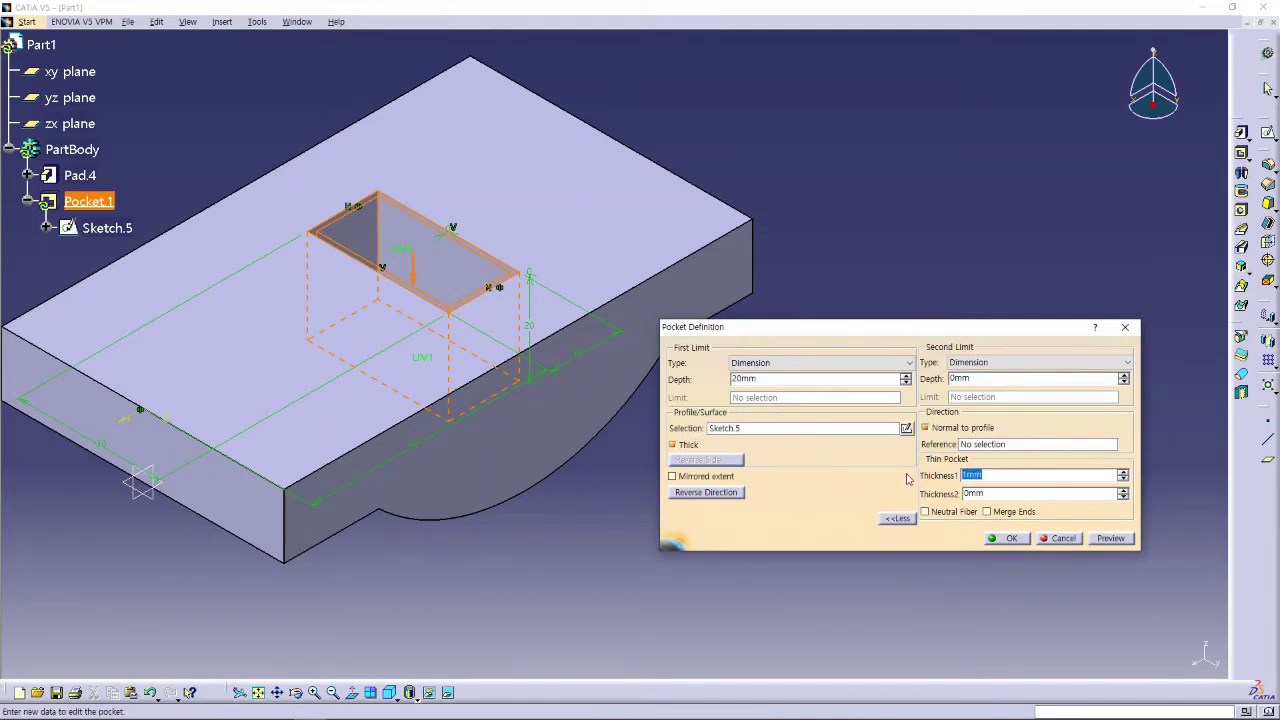
text(5)
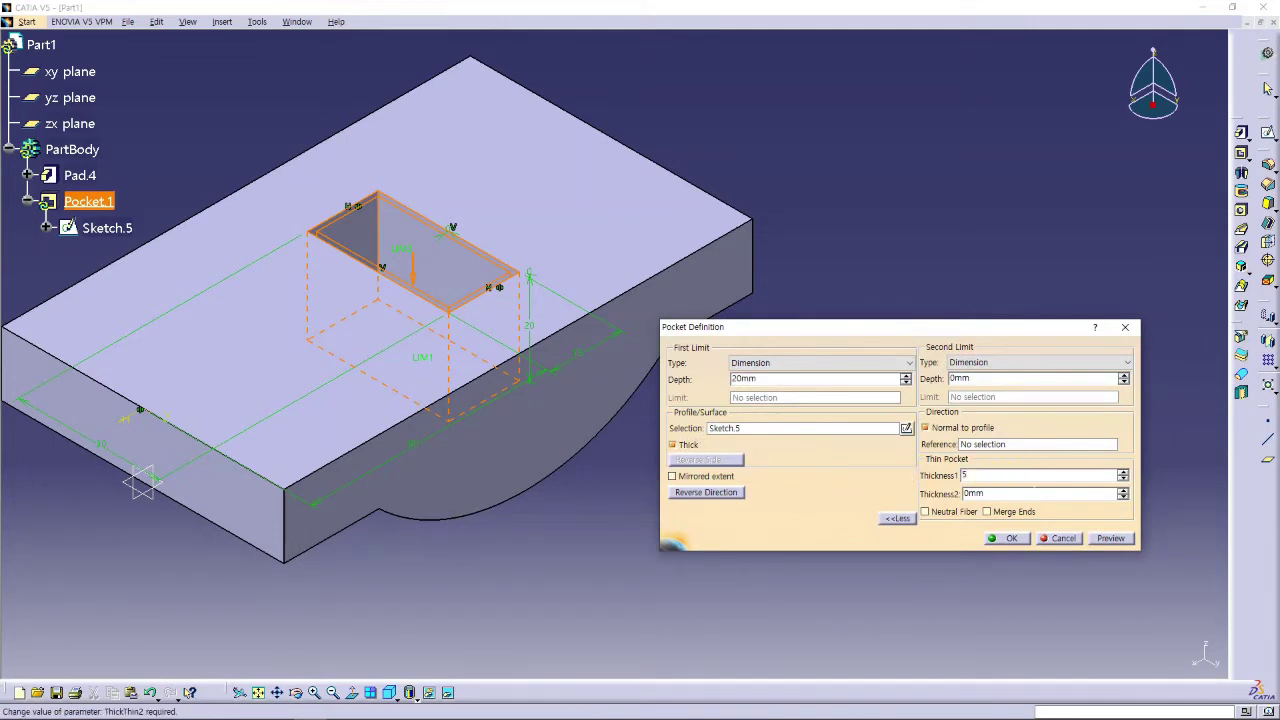
click(1007, 494)
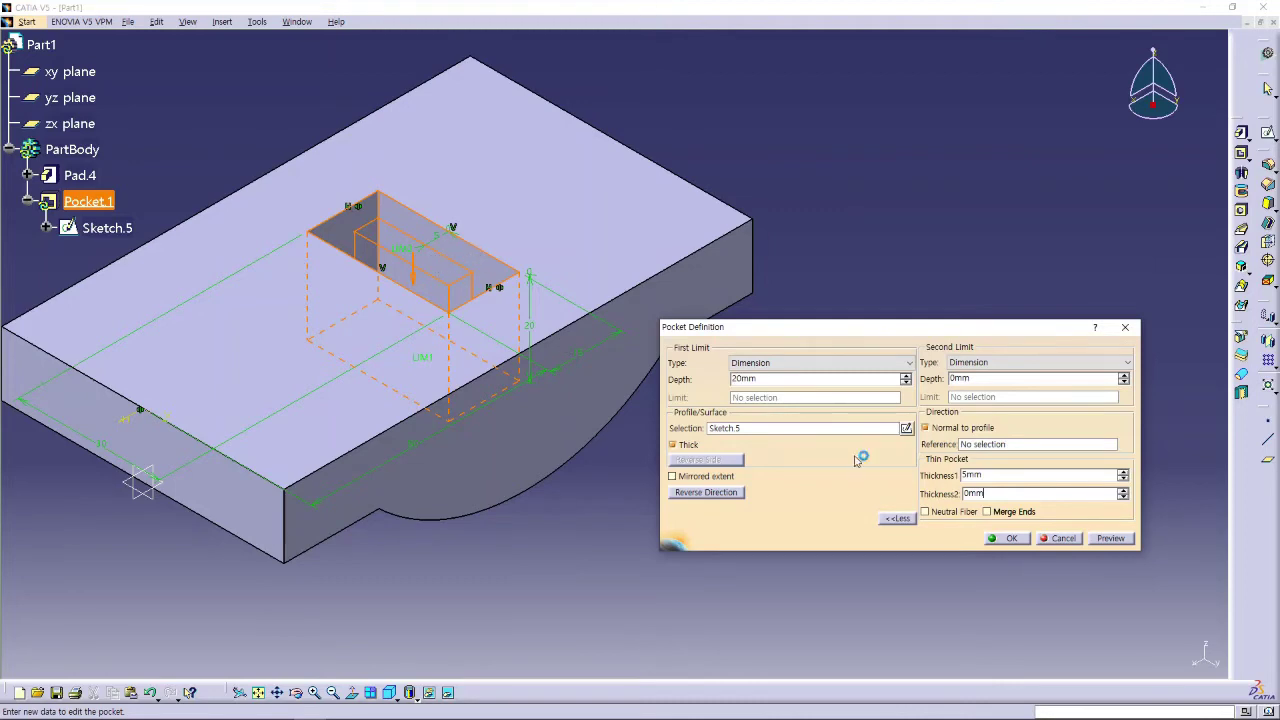
click(1106, 541)
middle_drag(658, 221, 610, 252)
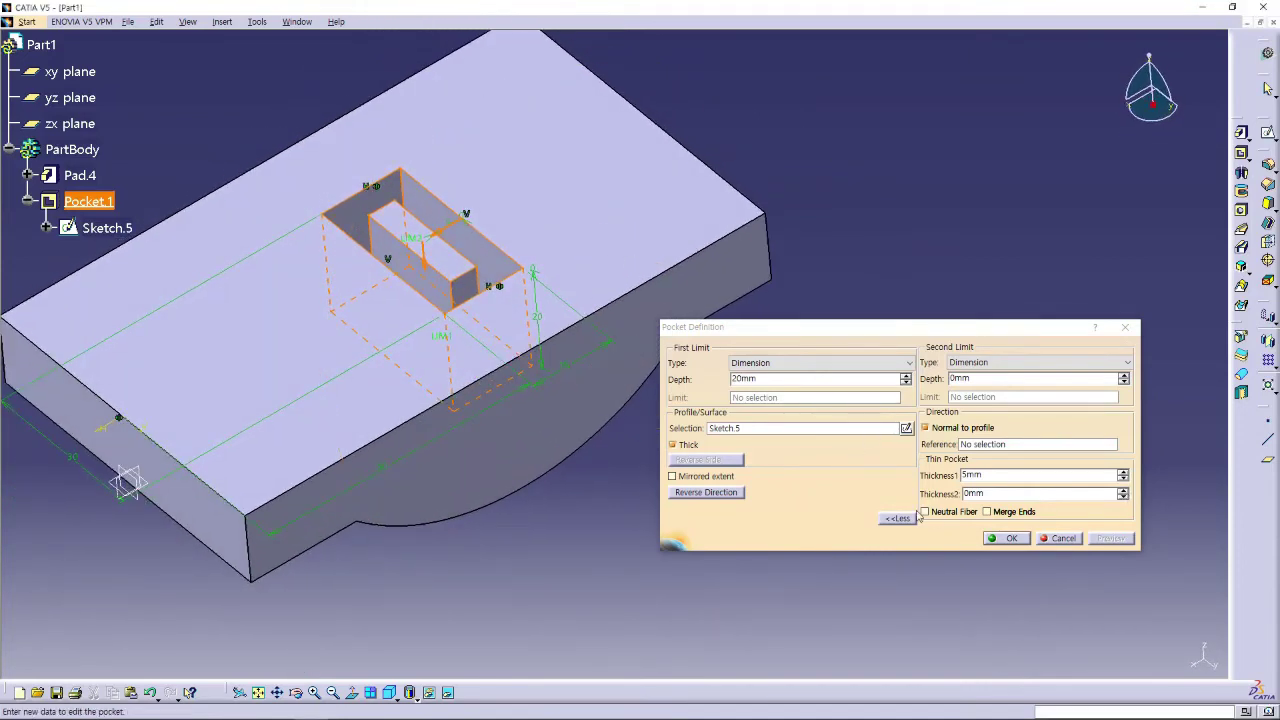
click(389, 692)
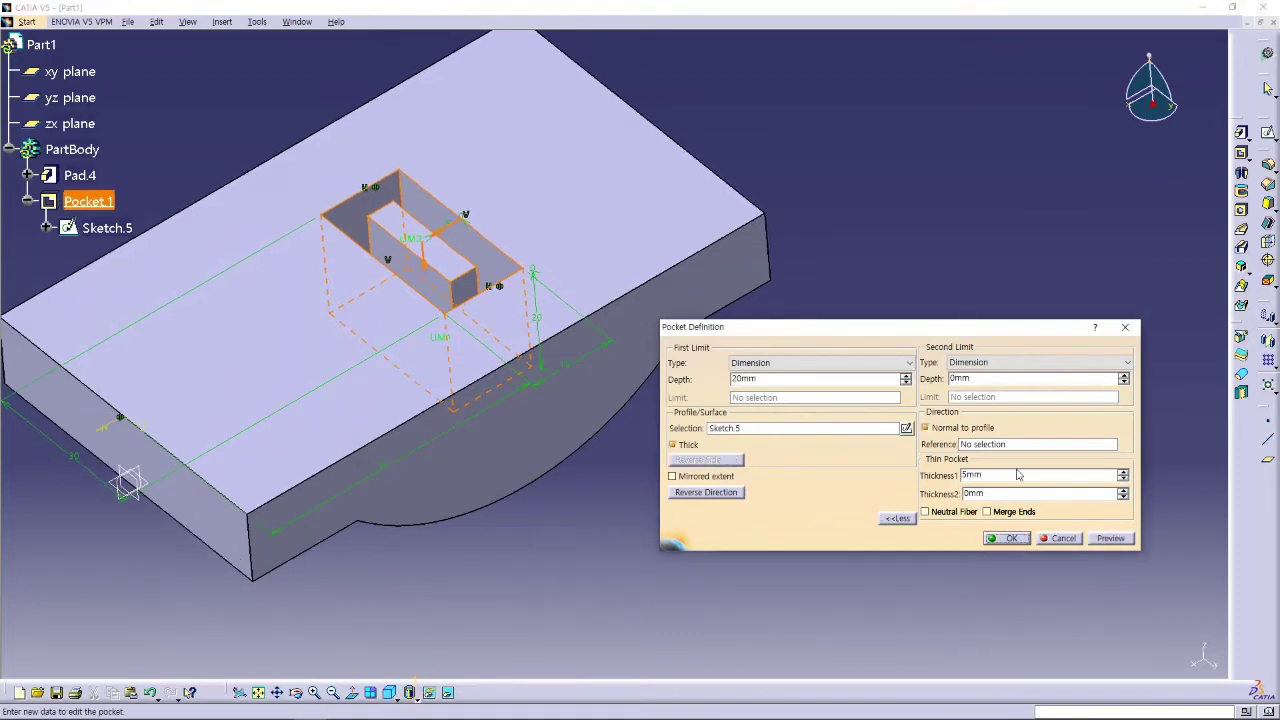
click(1010, 538)
click(857, 403)
middle_drag(769, 200, 780, 262)
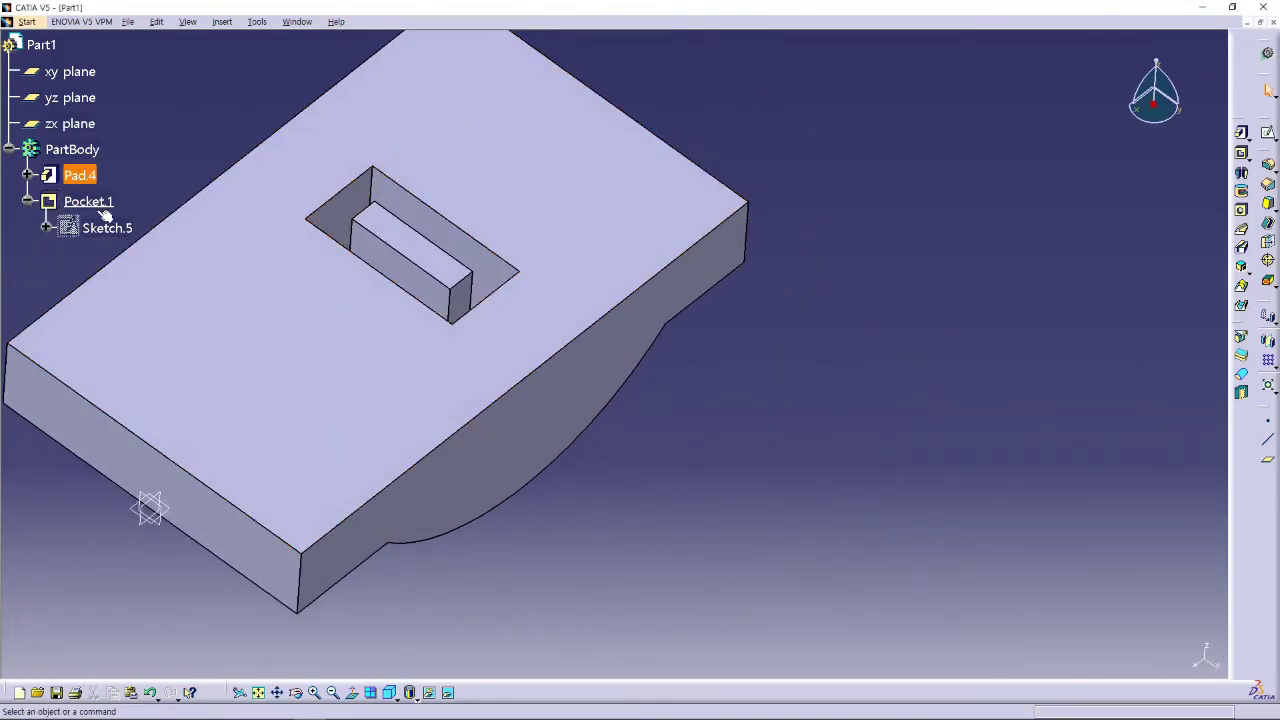
Edit the thin pocket, set its second limit depth to 20 mm and preview the cut.
double_click(80, 201)
click(391, 694)
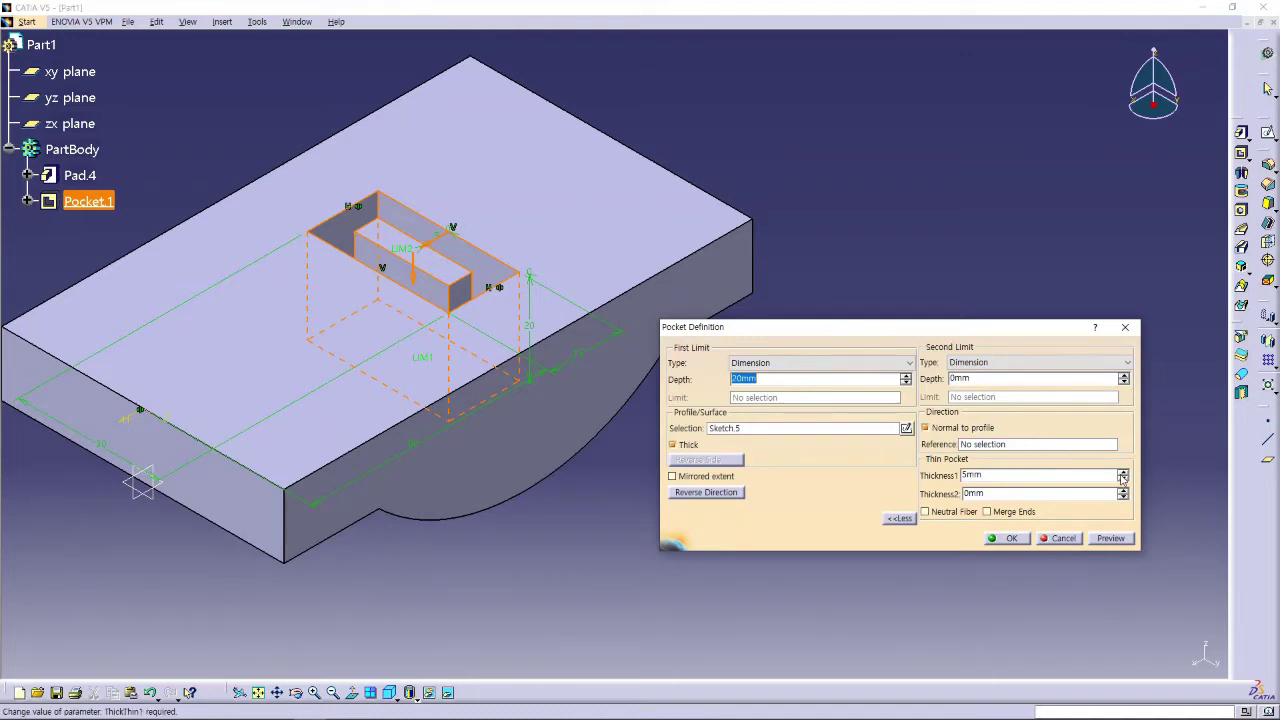
drag(970, 328, 996, 345)
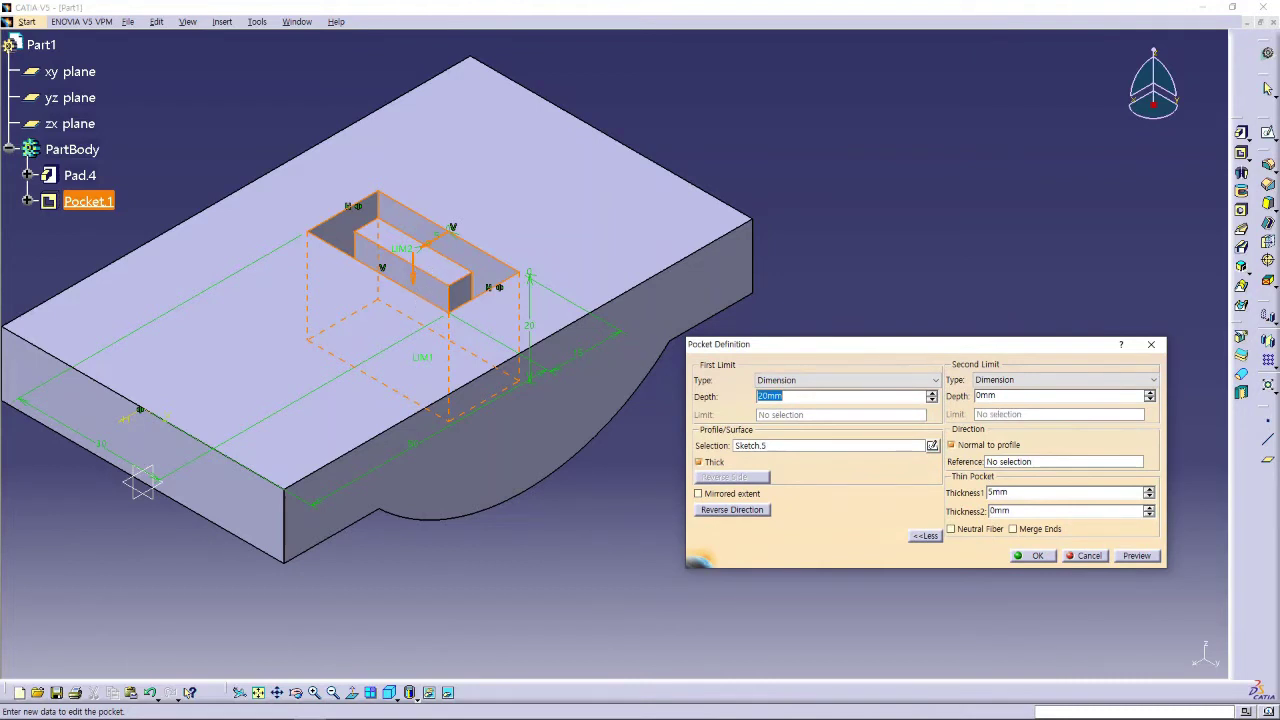
click(975, 395)
text(20)
click(1025, 462)
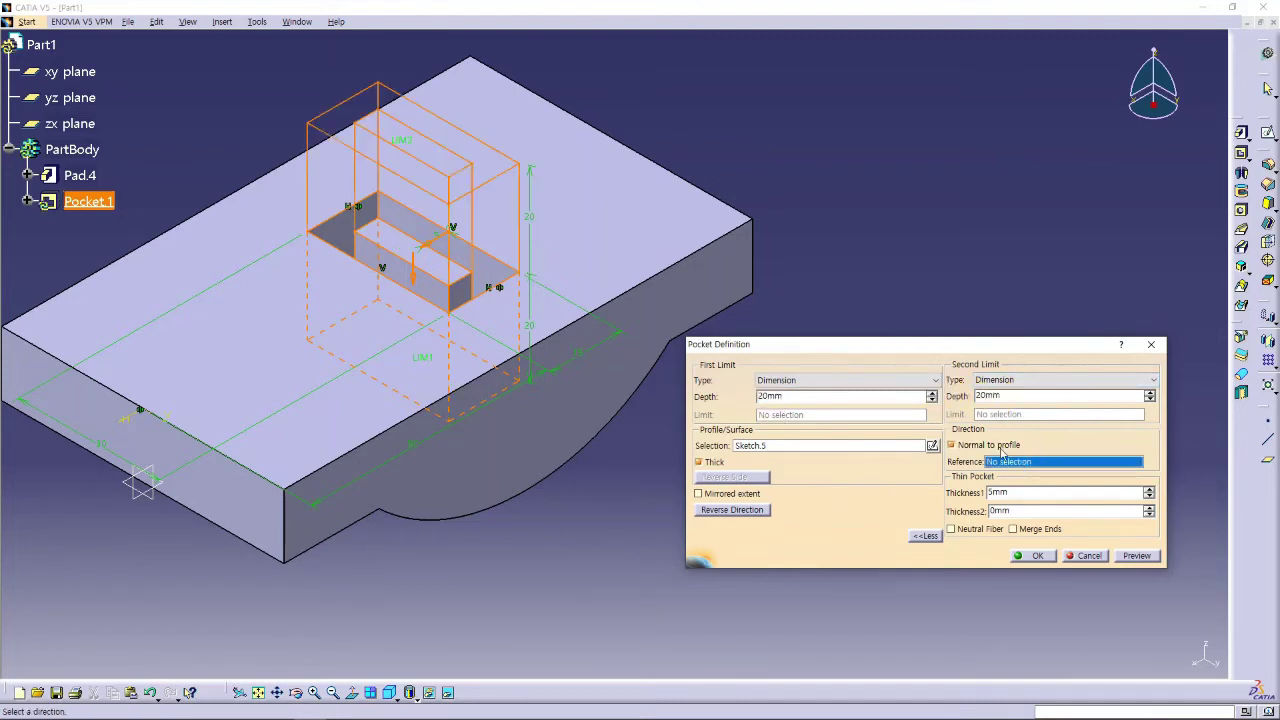
click(1136, 555)
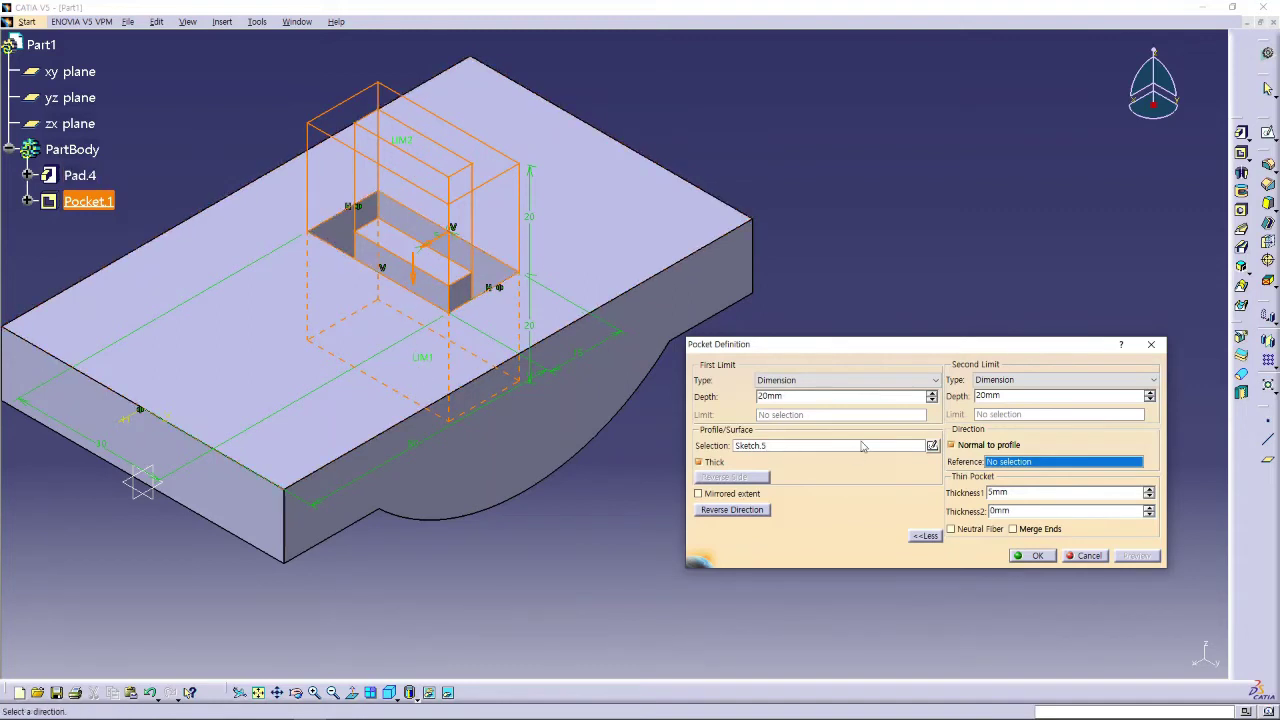
Set the pocket's second limit depth to 5 mm and apply the change.
drag(1010, 397, 937, 397)
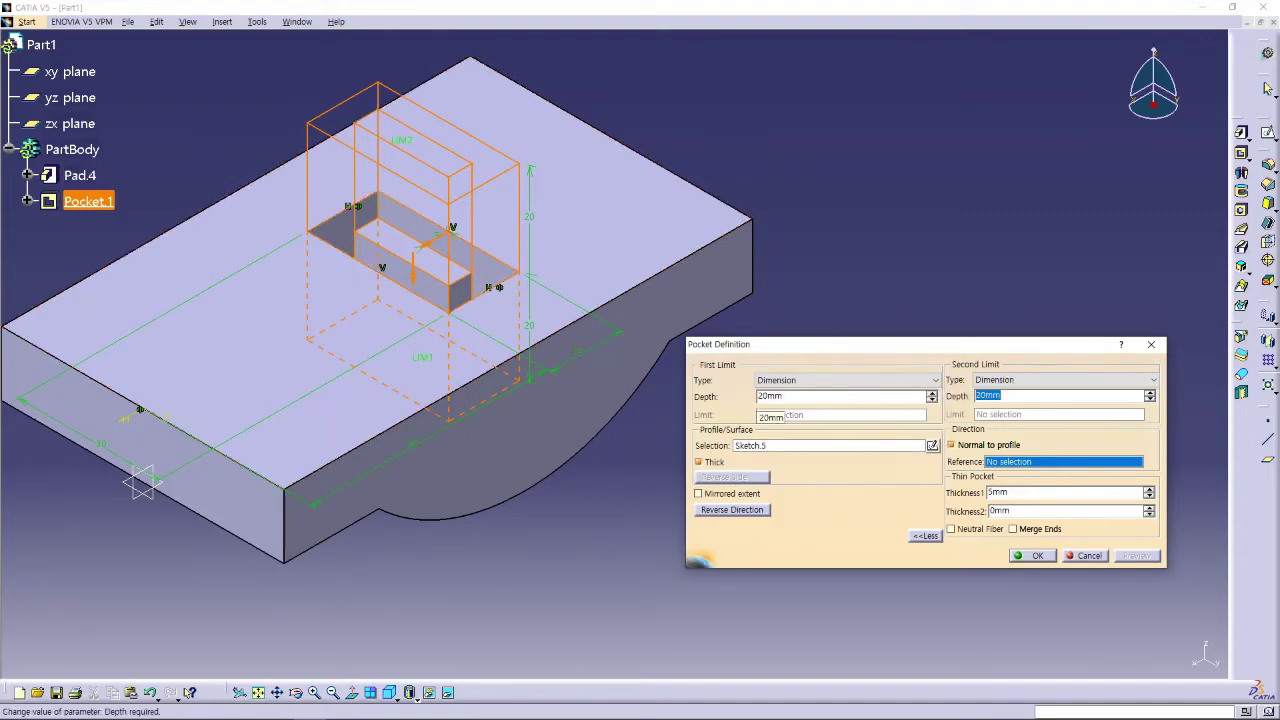
key(Return)
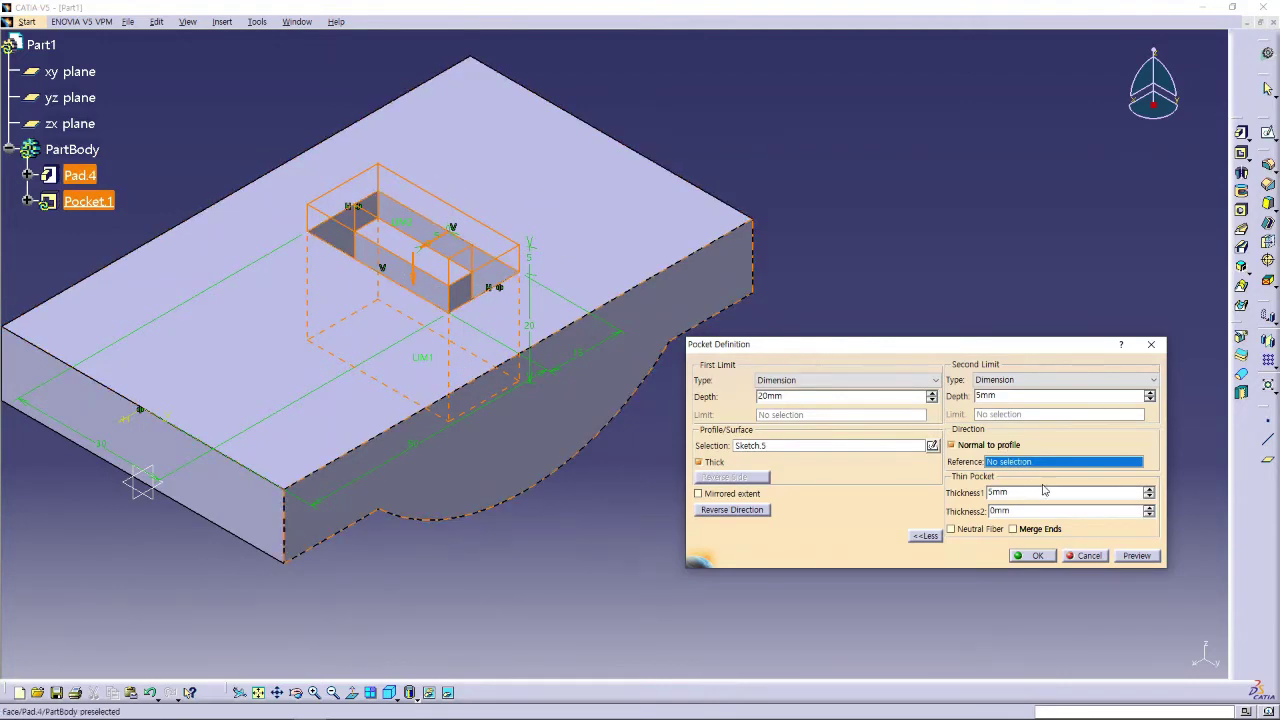
click(1037, 556)
middle_drag(766, 409, 875, 419)
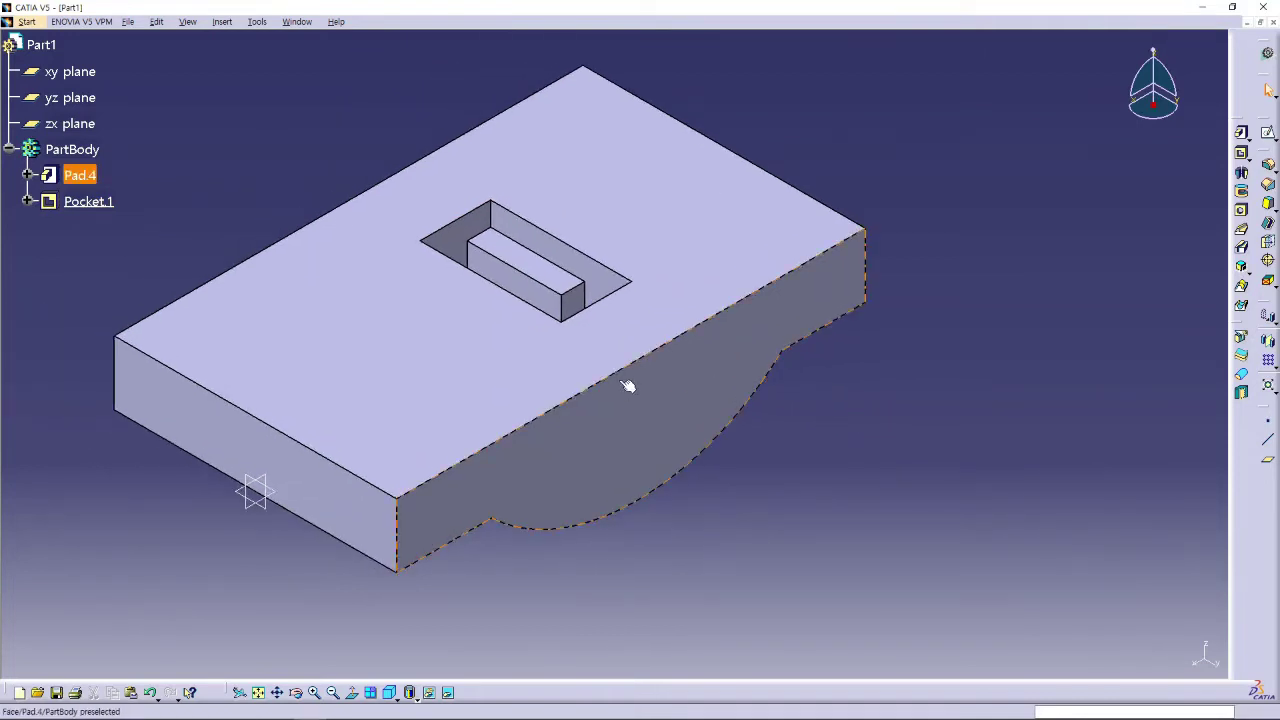
click(88, 202)
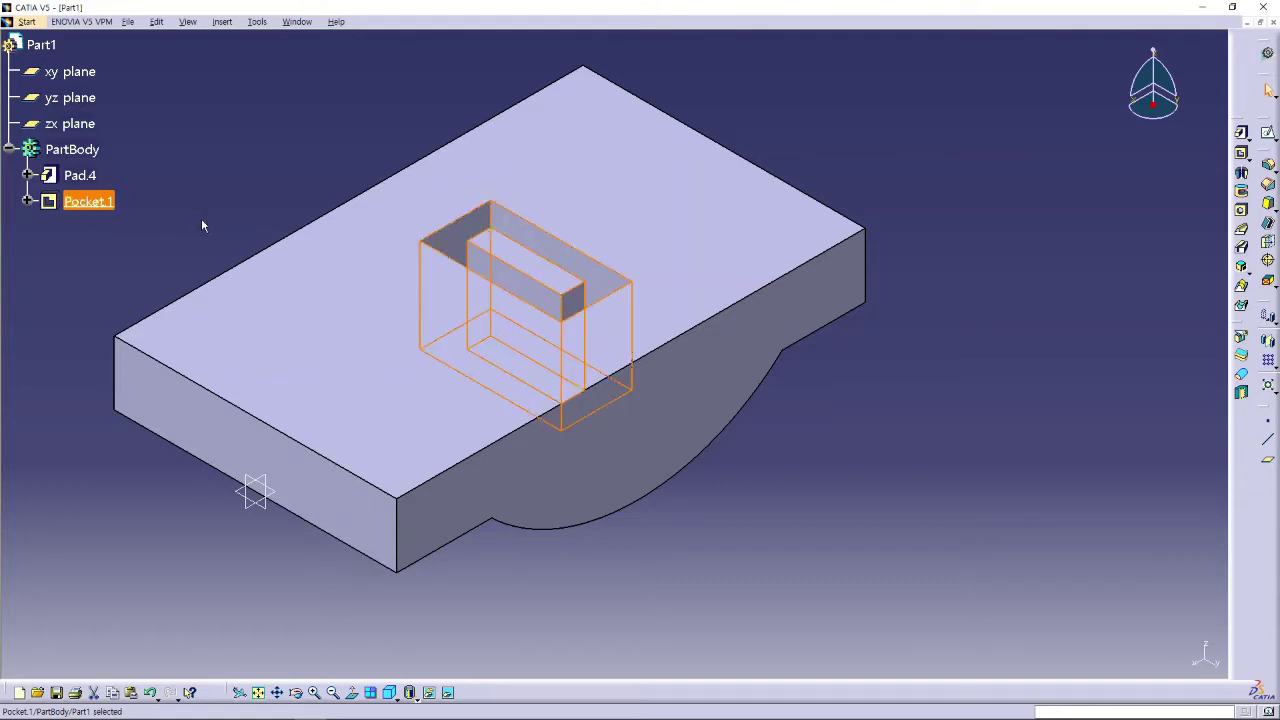
key(Delete)
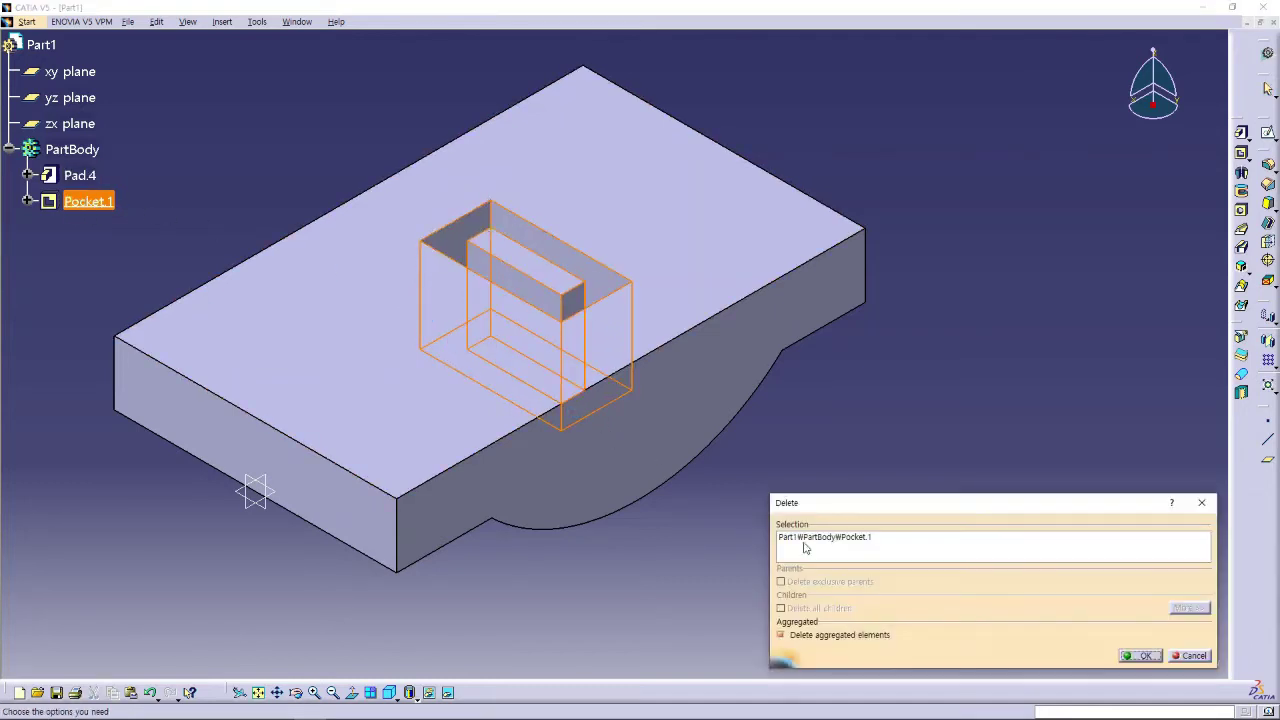
drag(910, 504, 820, 369)
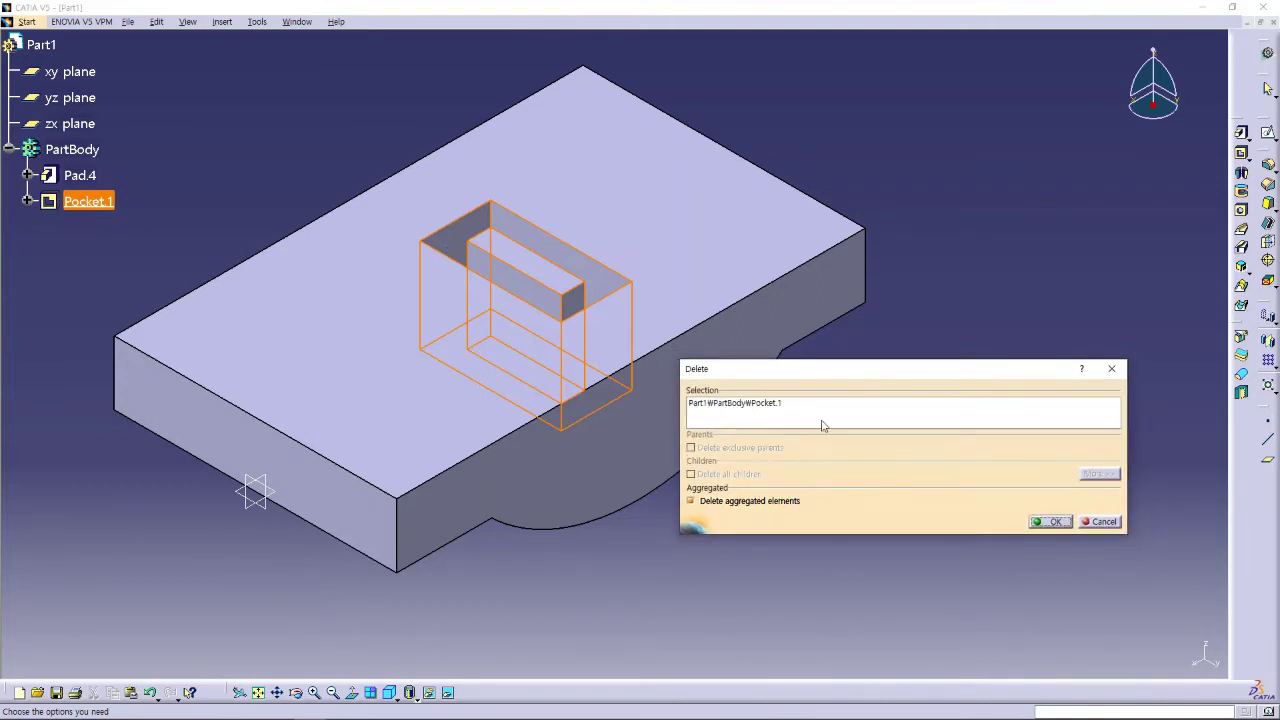
click(1100, 521)
Delete the pocket together with its aggregated elements and undo the deletion.
click(88, 201)
key(Delete)
click(1055, 522)
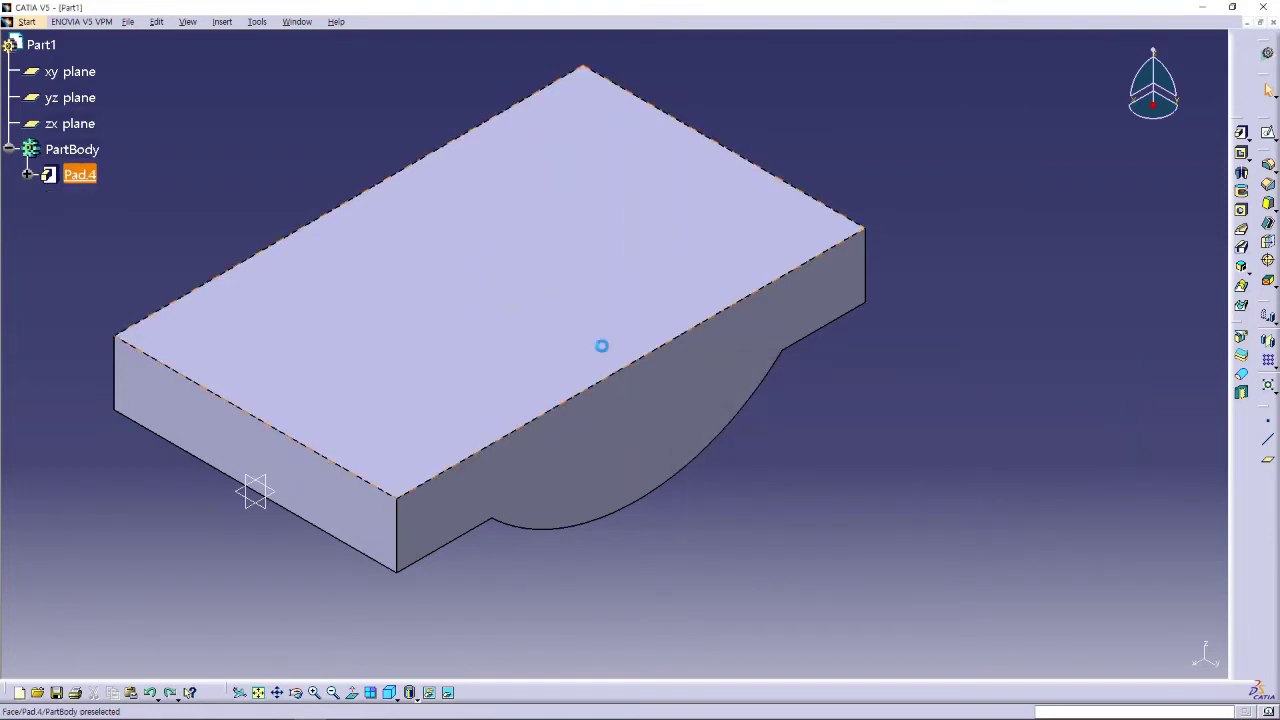
key(ctrl+z)
click(951, 470)
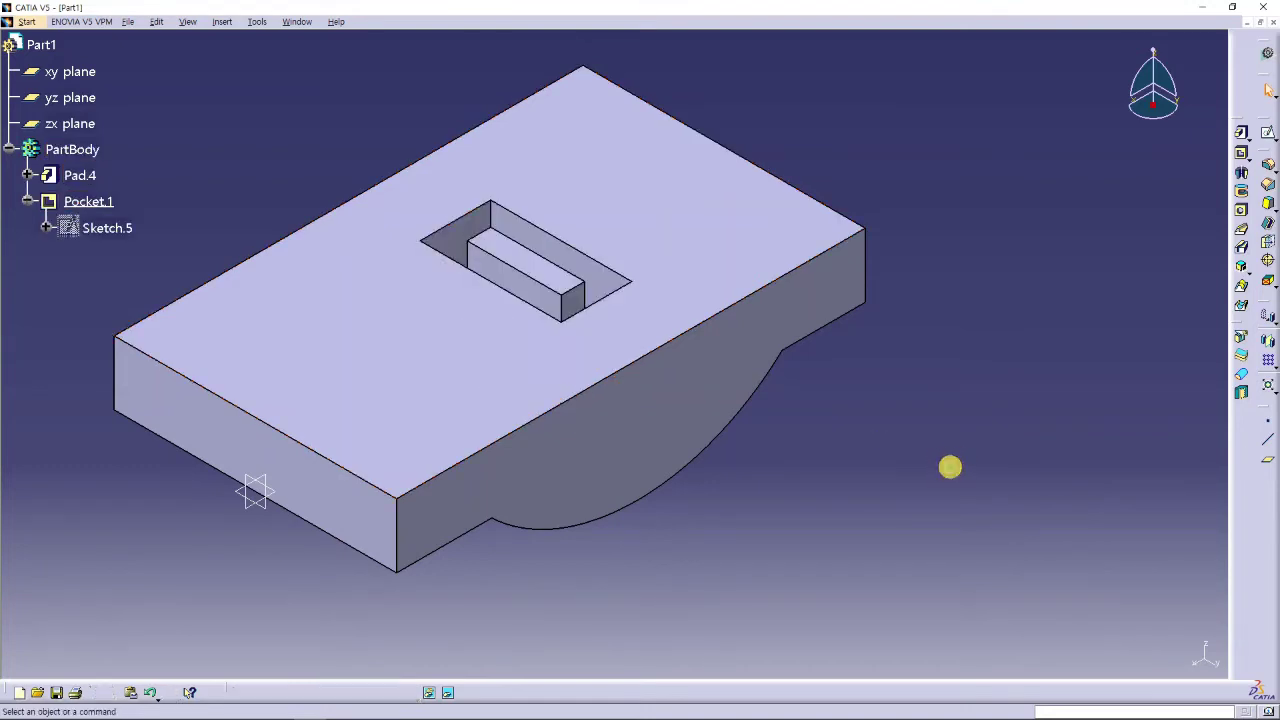
Delete the pocket with Delete aggregated elements turned off so its rectangle sketch is kept.
click(90, 203)
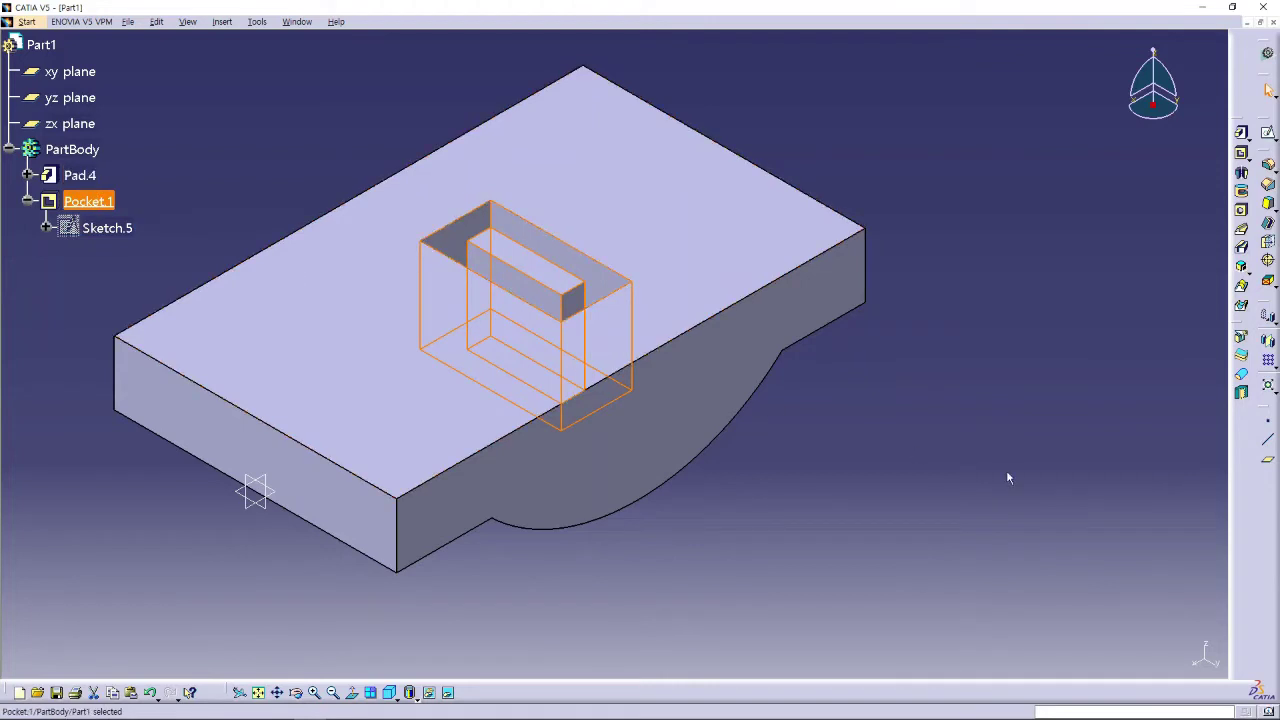
key(Delete)
drag(866, 376, 855, 372)
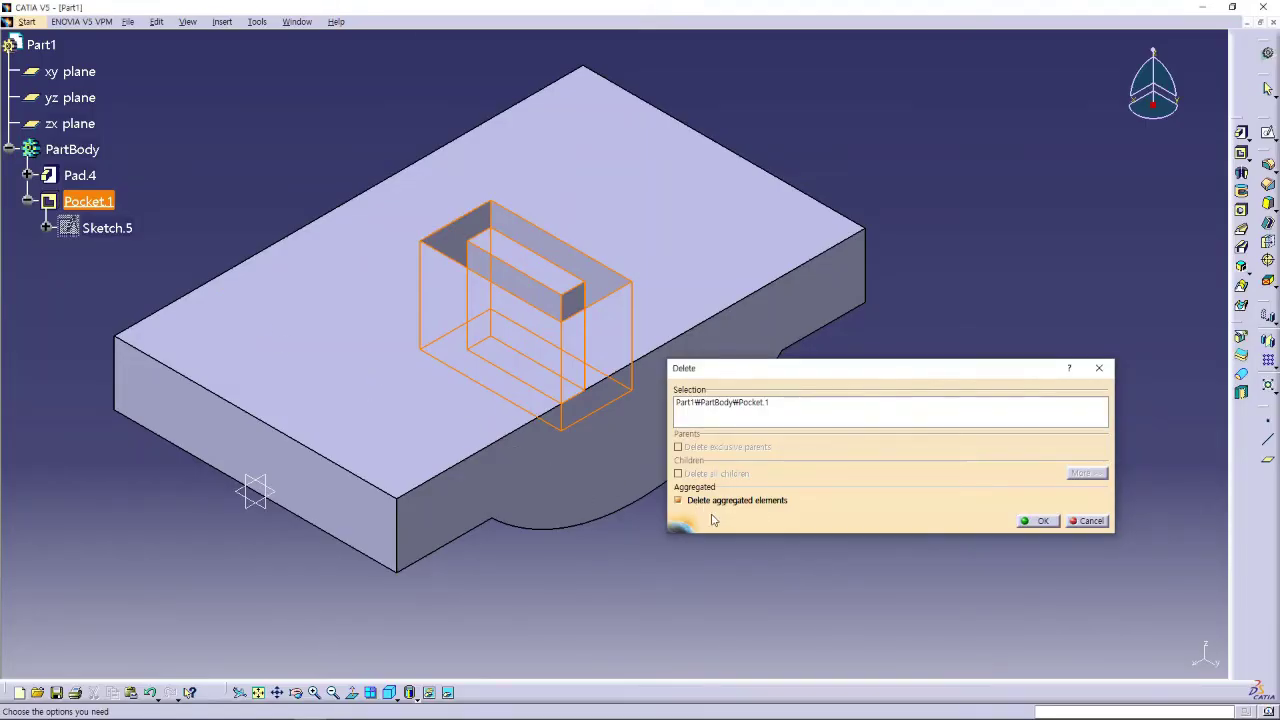
click(679, 500)
click(1040, 520)
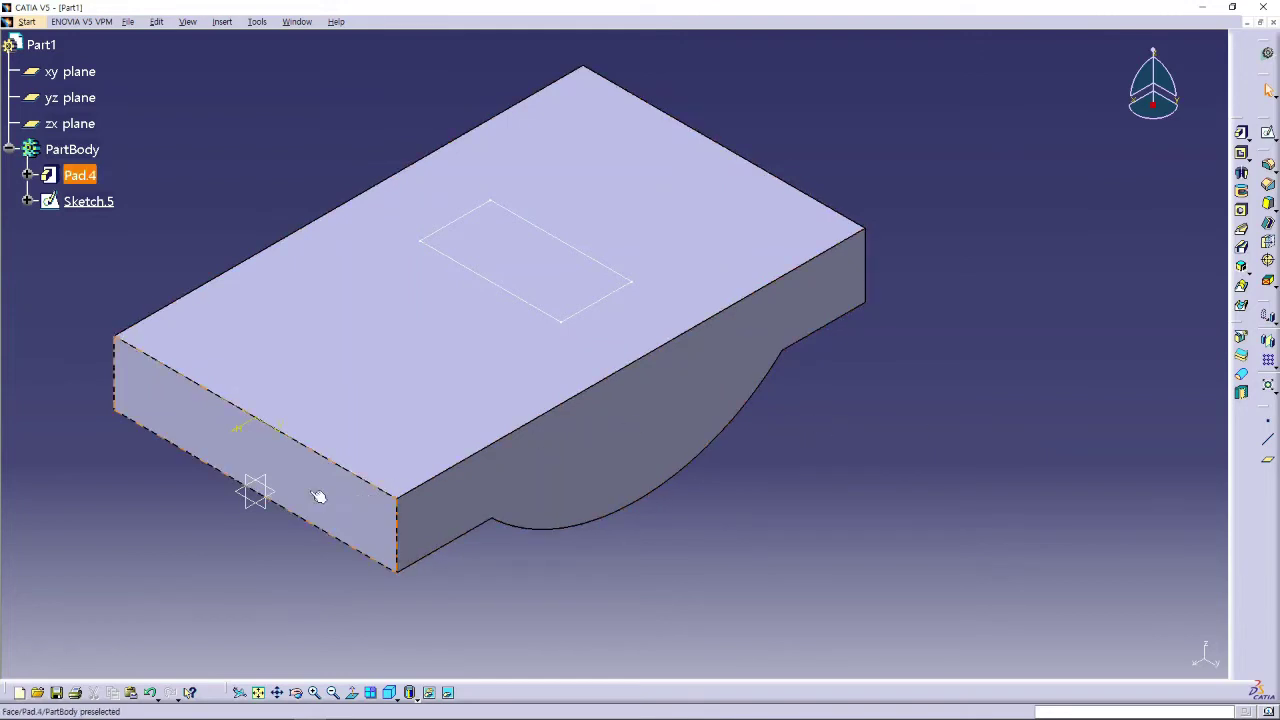
On the zx plane, sketch a slanted line from the rectangle's near edge down past the plate's curved underside.
click(262, 478)
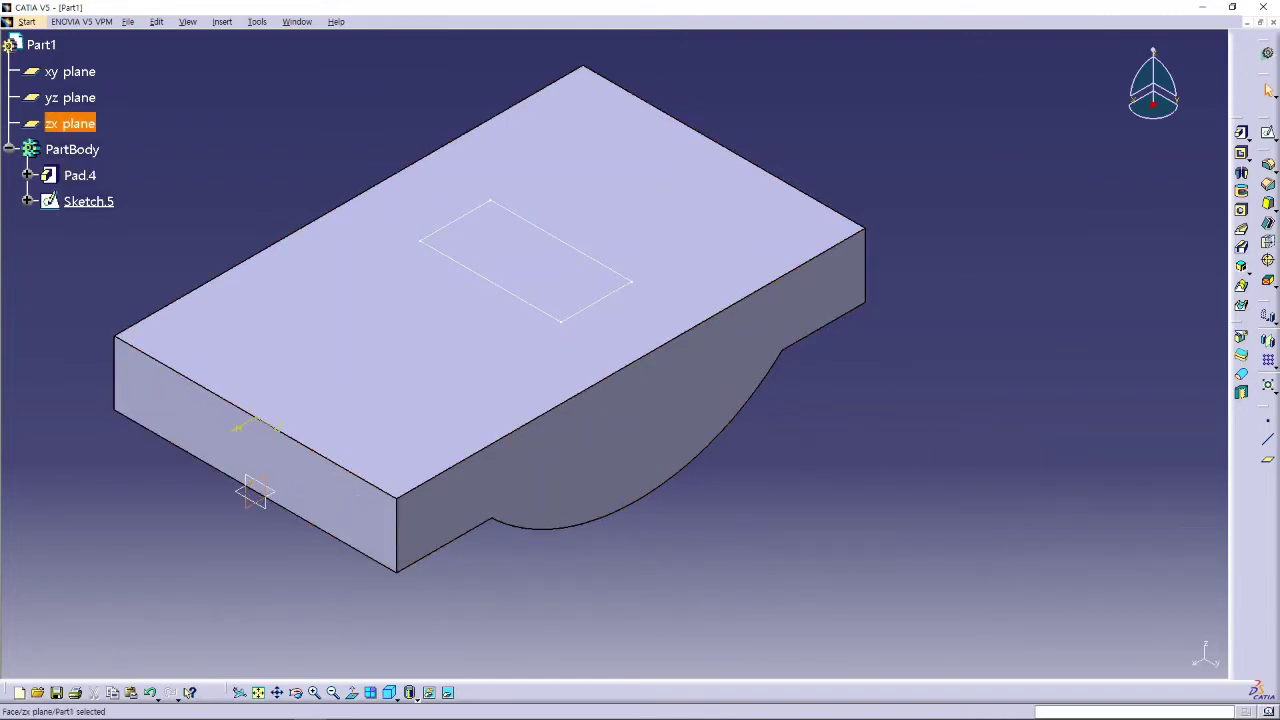
click(1268, 132)
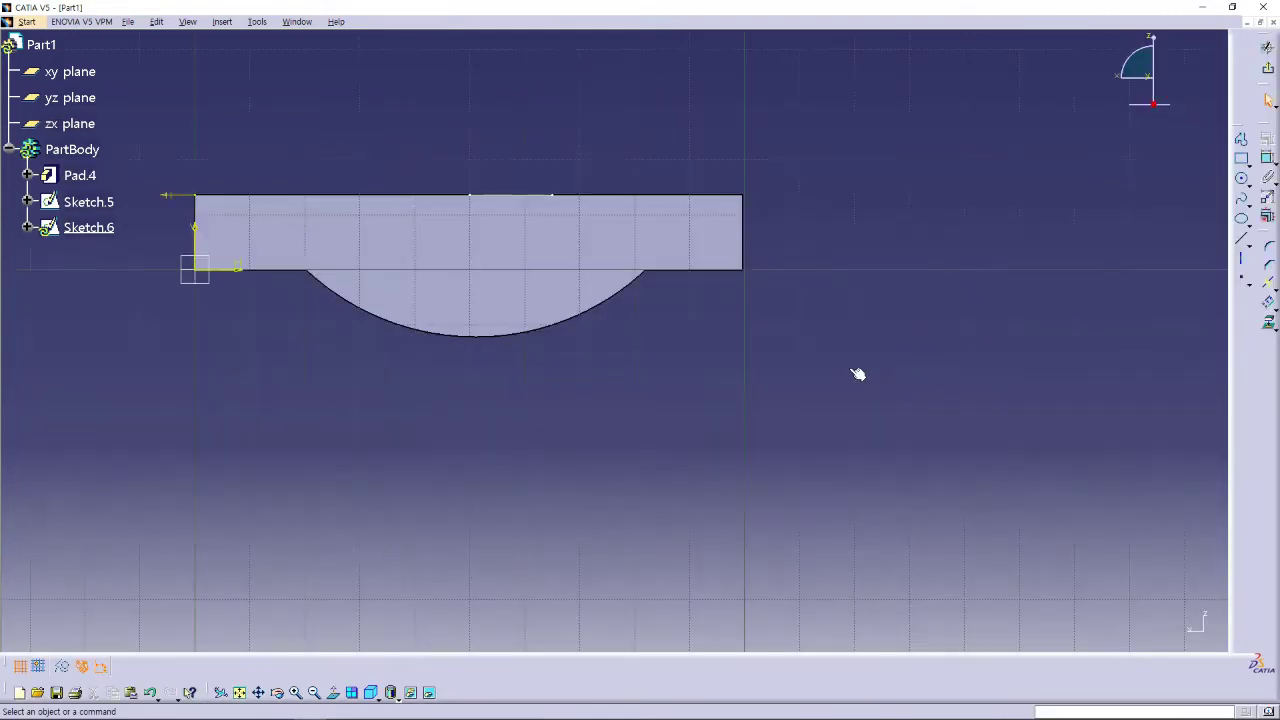
click(1244, 241)
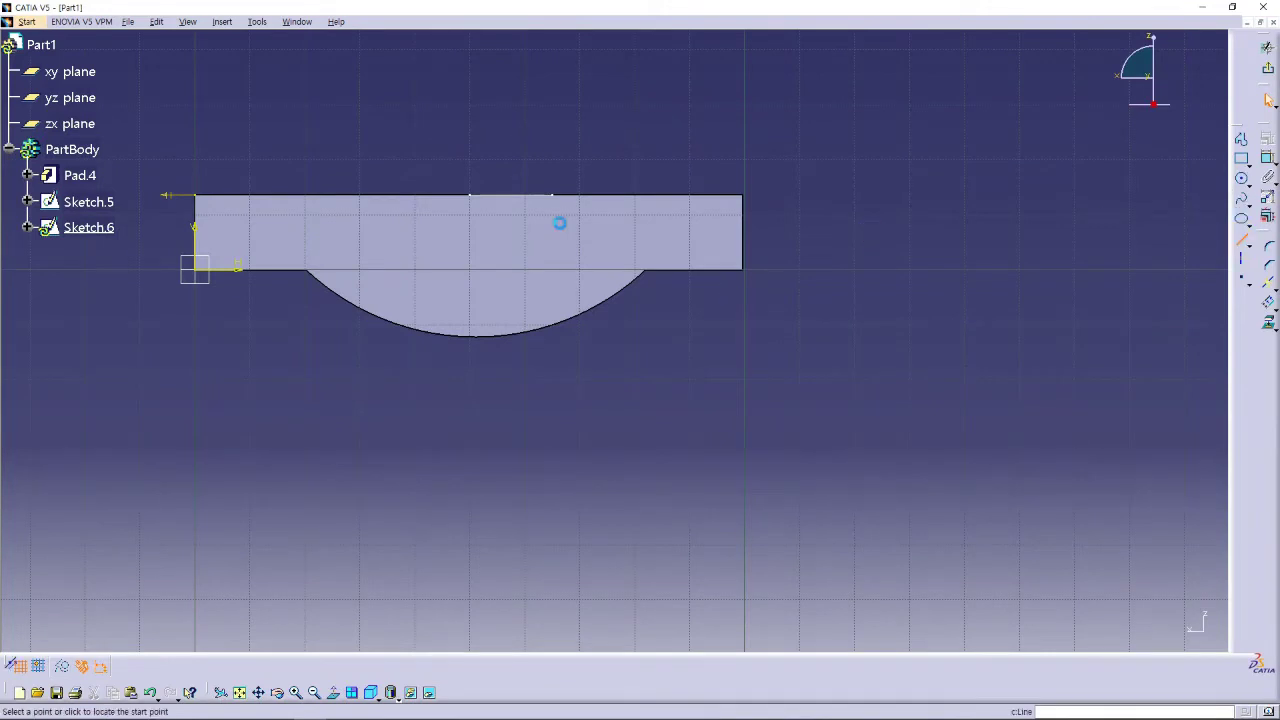
click(468, 195)
click(314, 333)
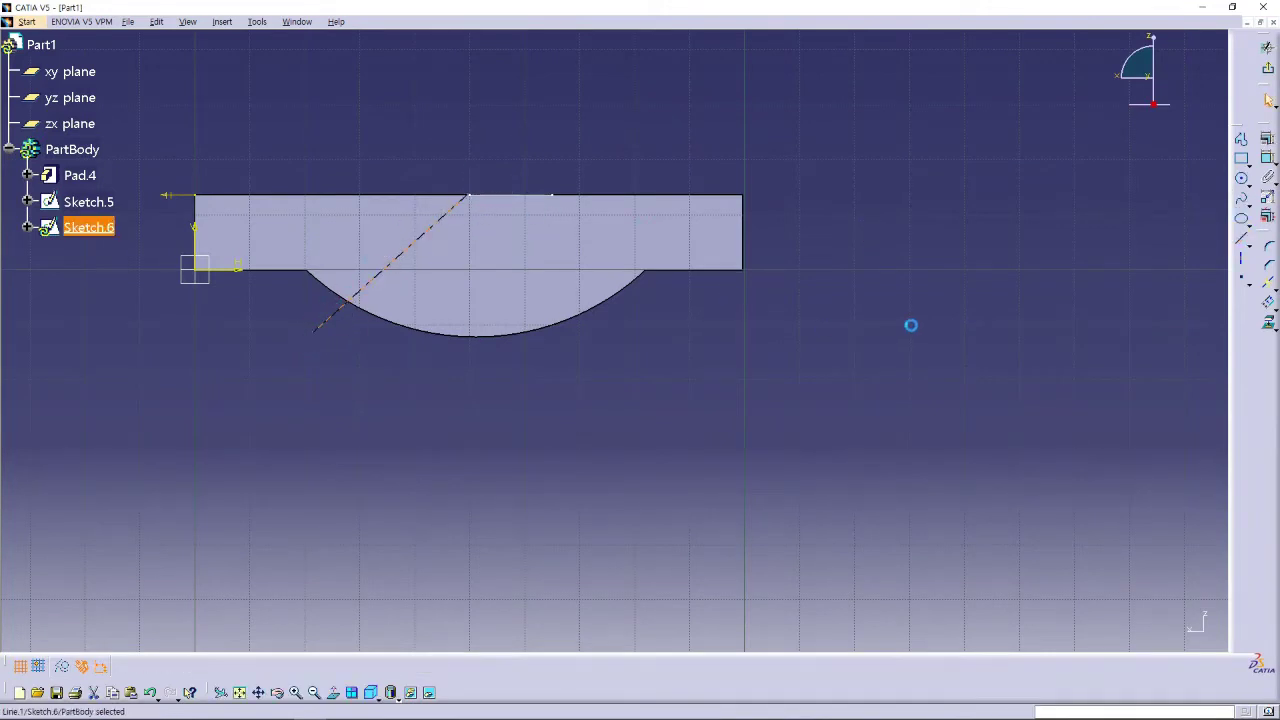
Constrain the angle between the slanted line and the rectangle's edge to 120 degrees and exit the sketch.
click(1253, 160)
click(434, 225)
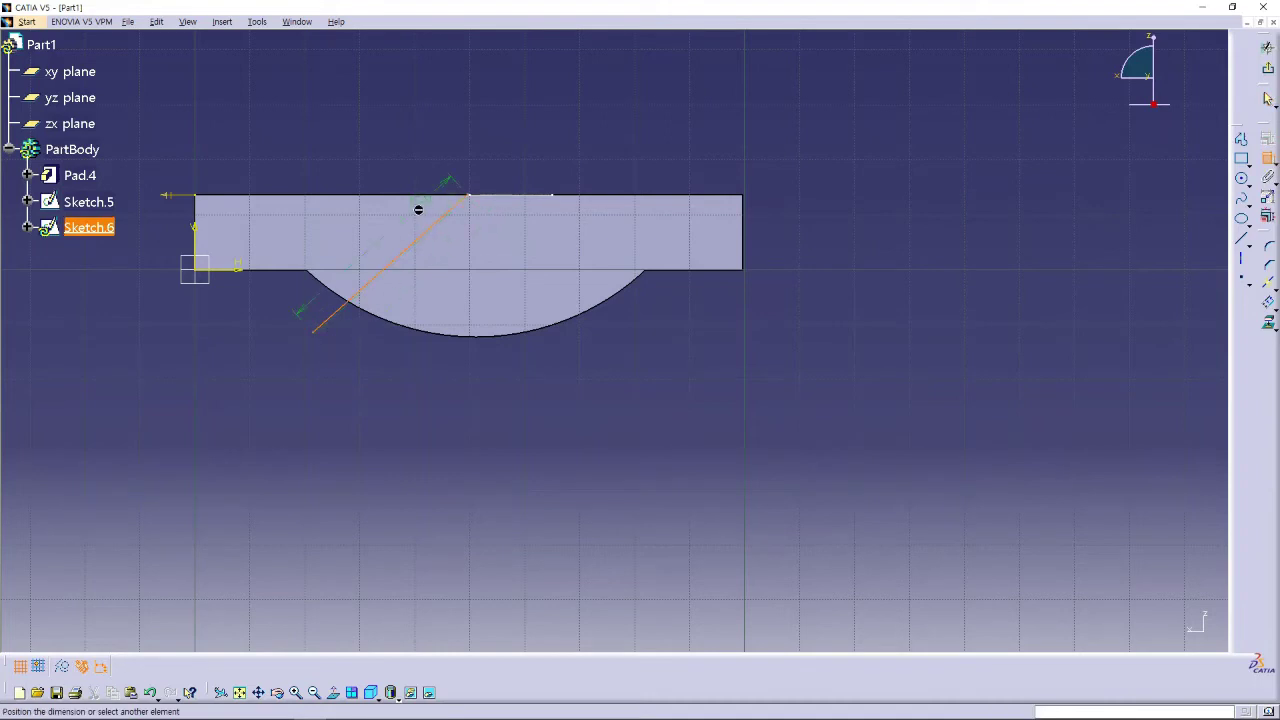
click(532, 199)
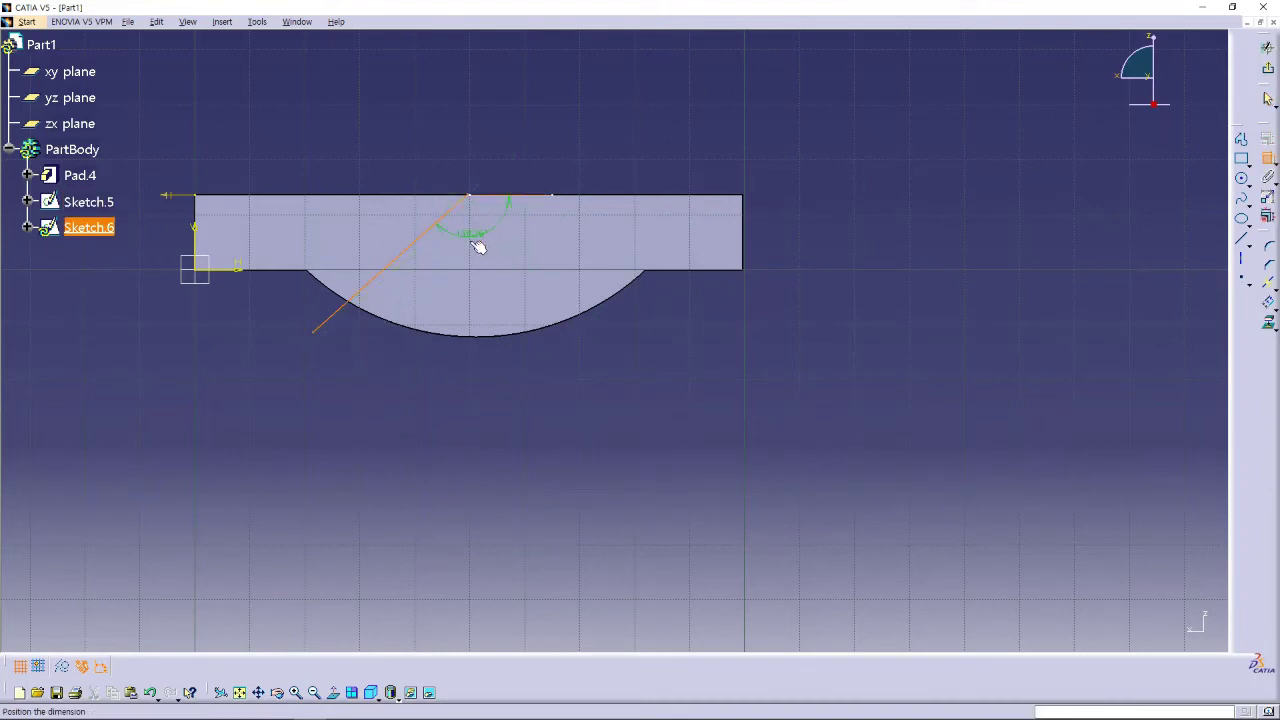
double_click(473, 241)
text(120)
key(Return)
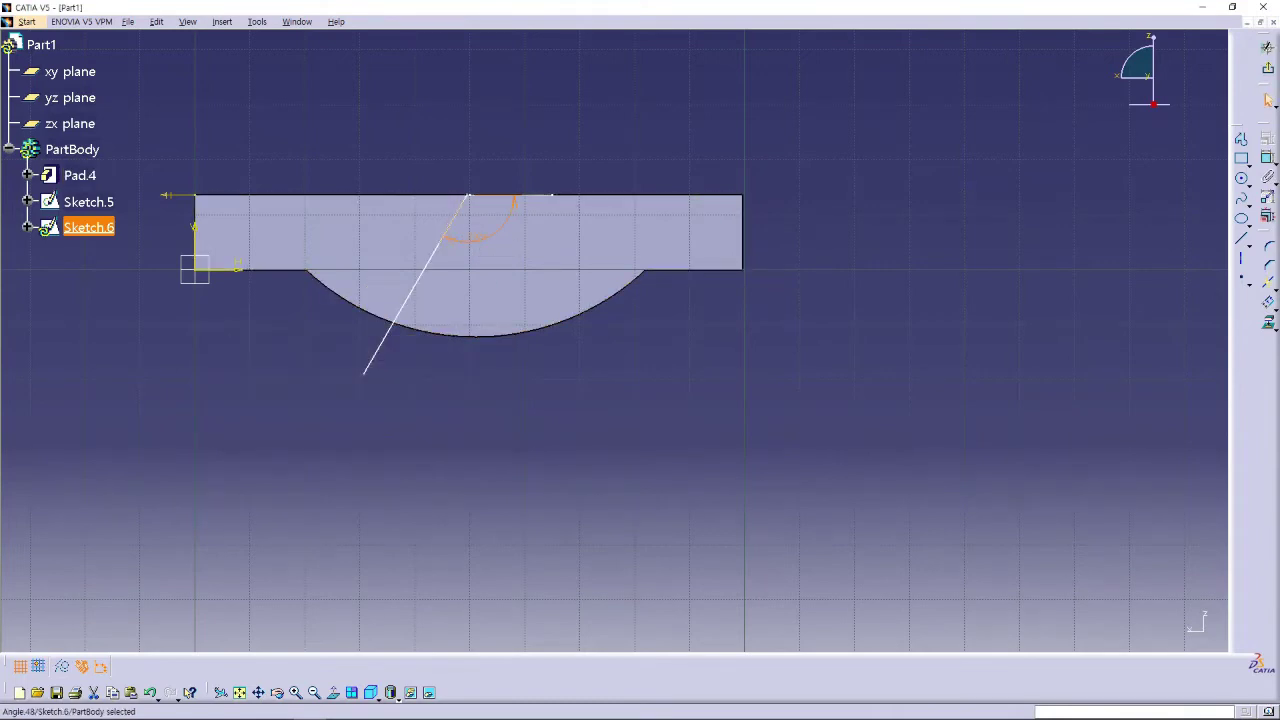
click(1267, 47)
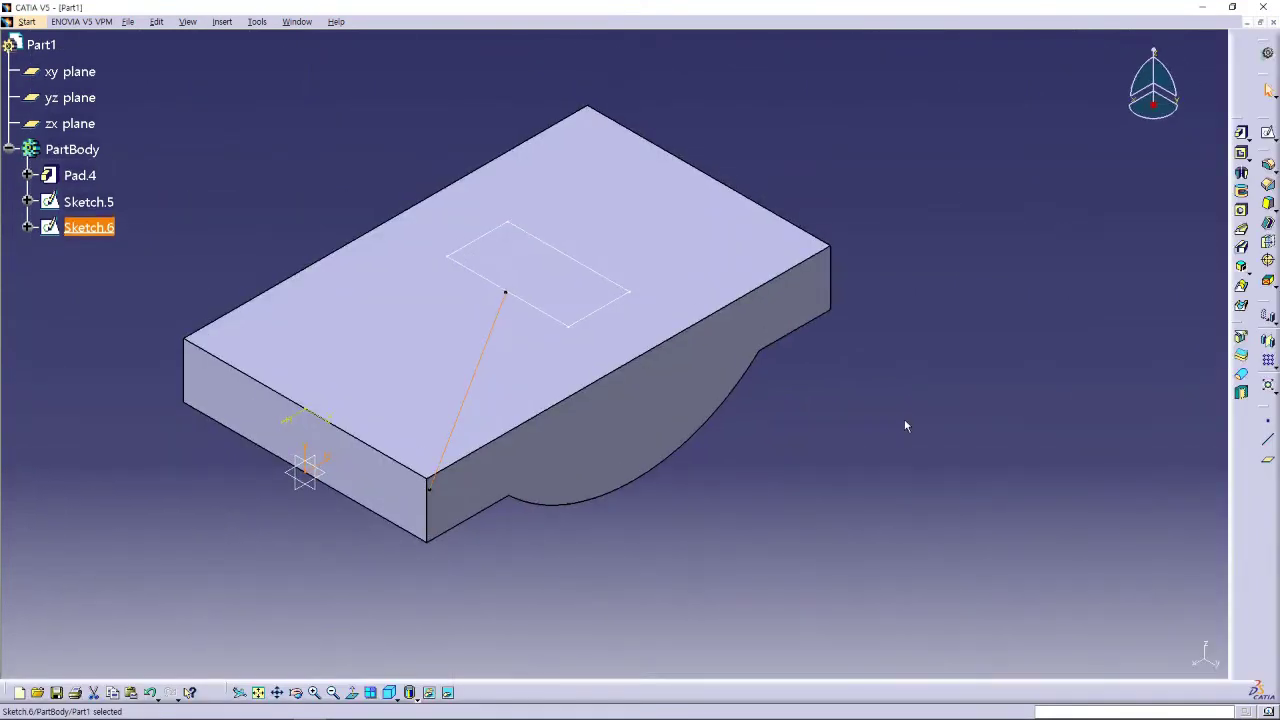
click(906, 426)
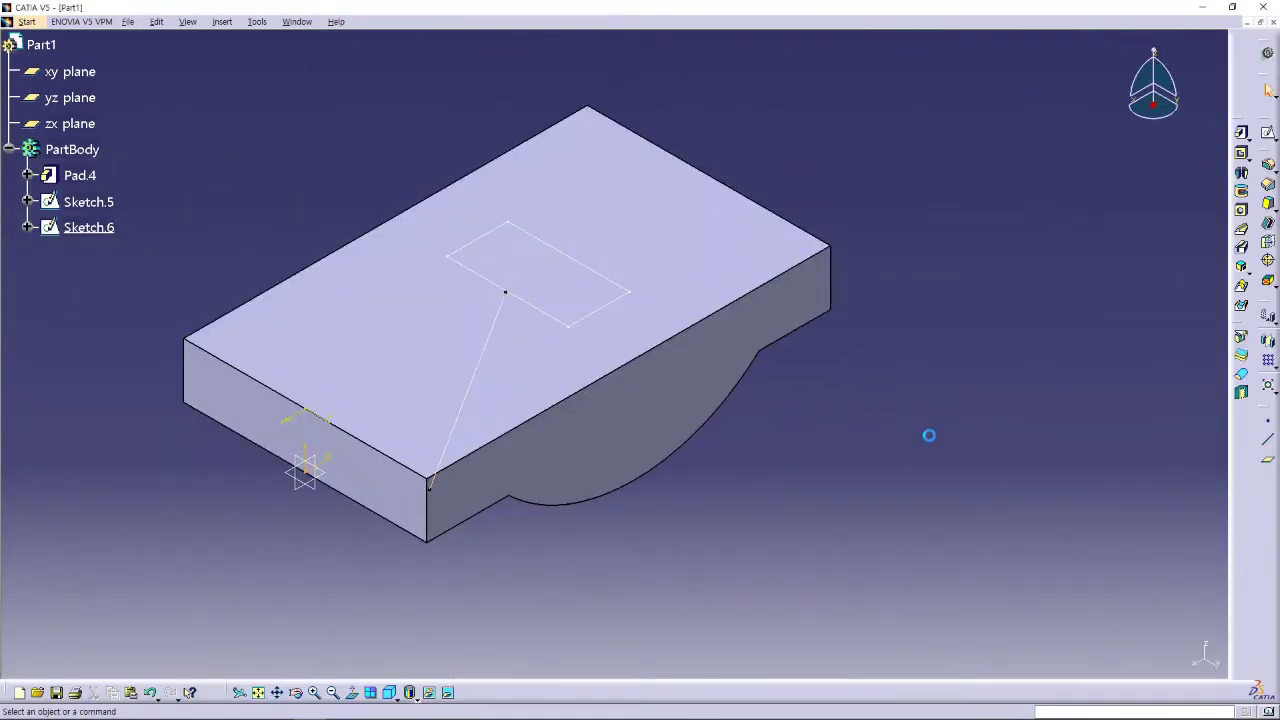
Cut a 20 mm deep pocket from the rectangle sketch, turning off Normal to profile and using the slanted line as its direction.
click(620, 292)
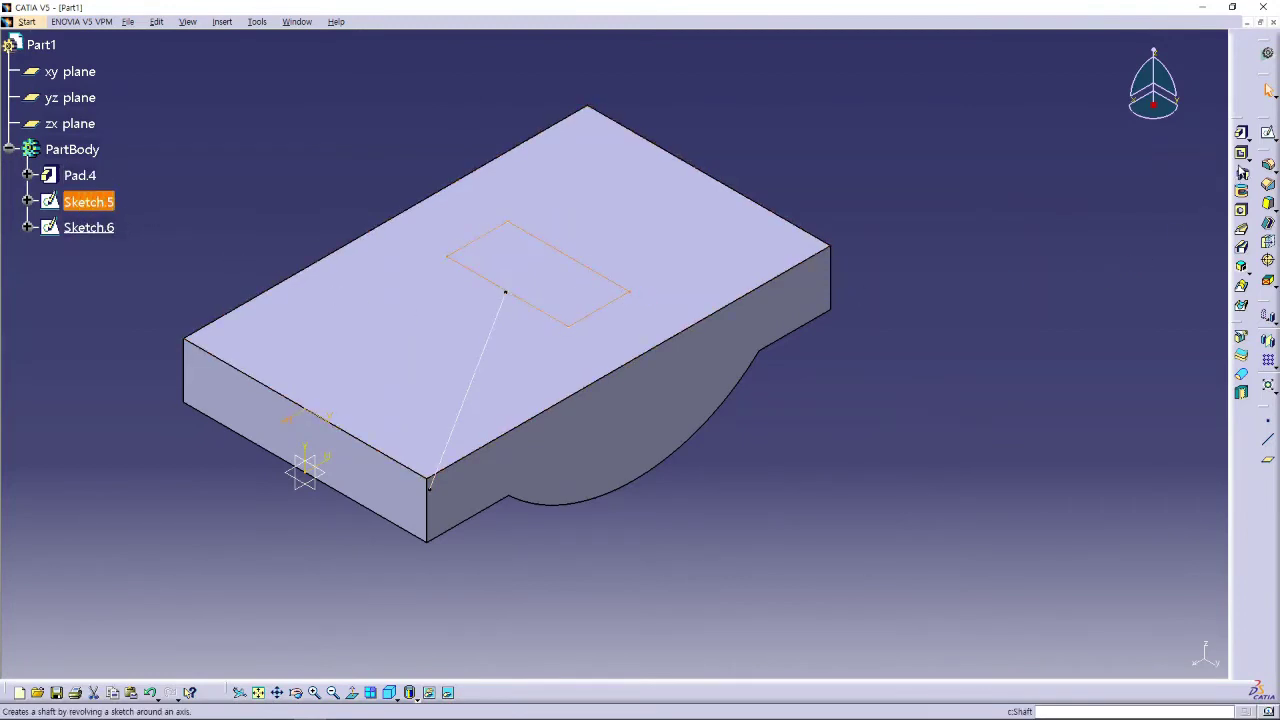
click(1241, 152)
drag(845, 344, 911, 286)
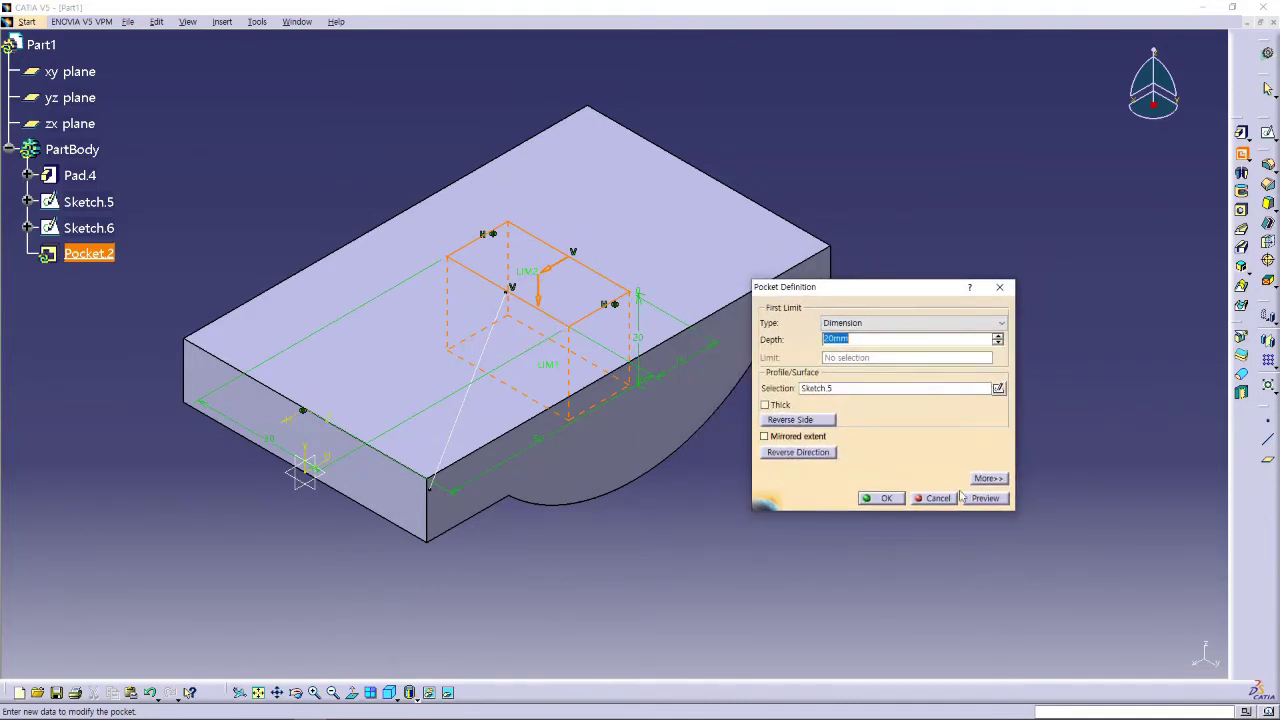
click(987, 478)
drag(924, 293, 809, 340)
click(905, 435)
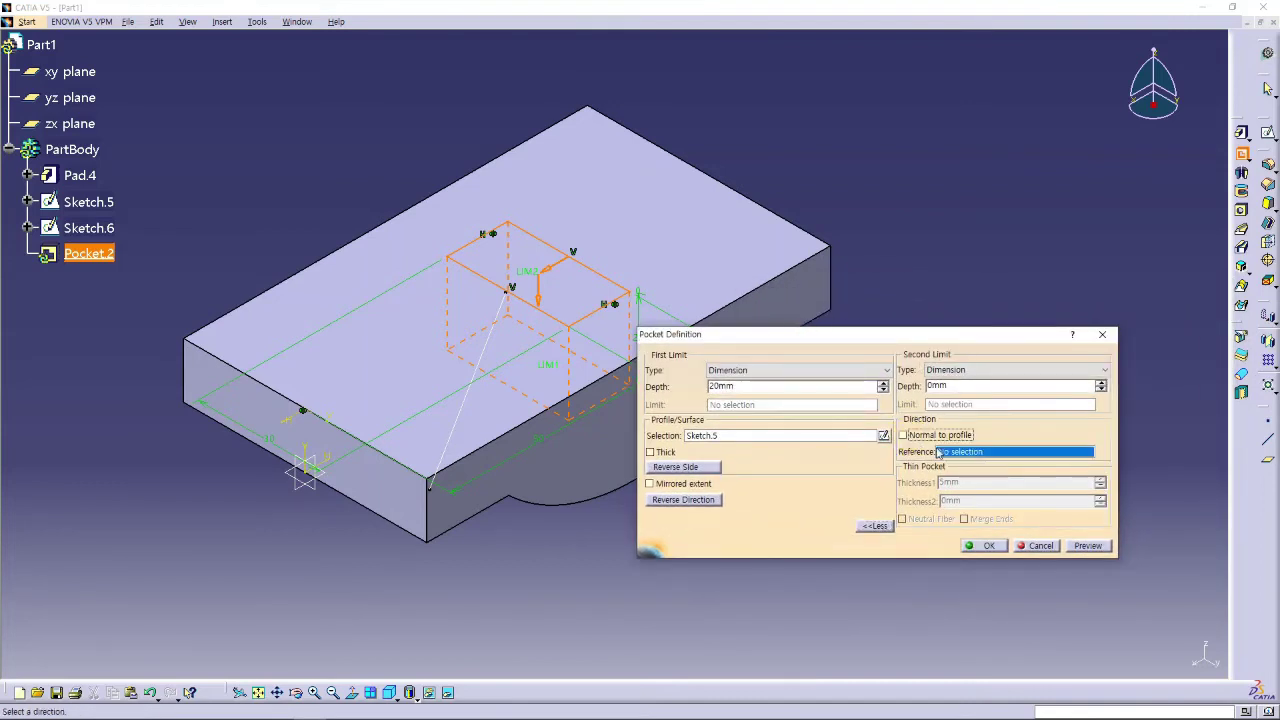
click(472, 403)
click(1082, 546)
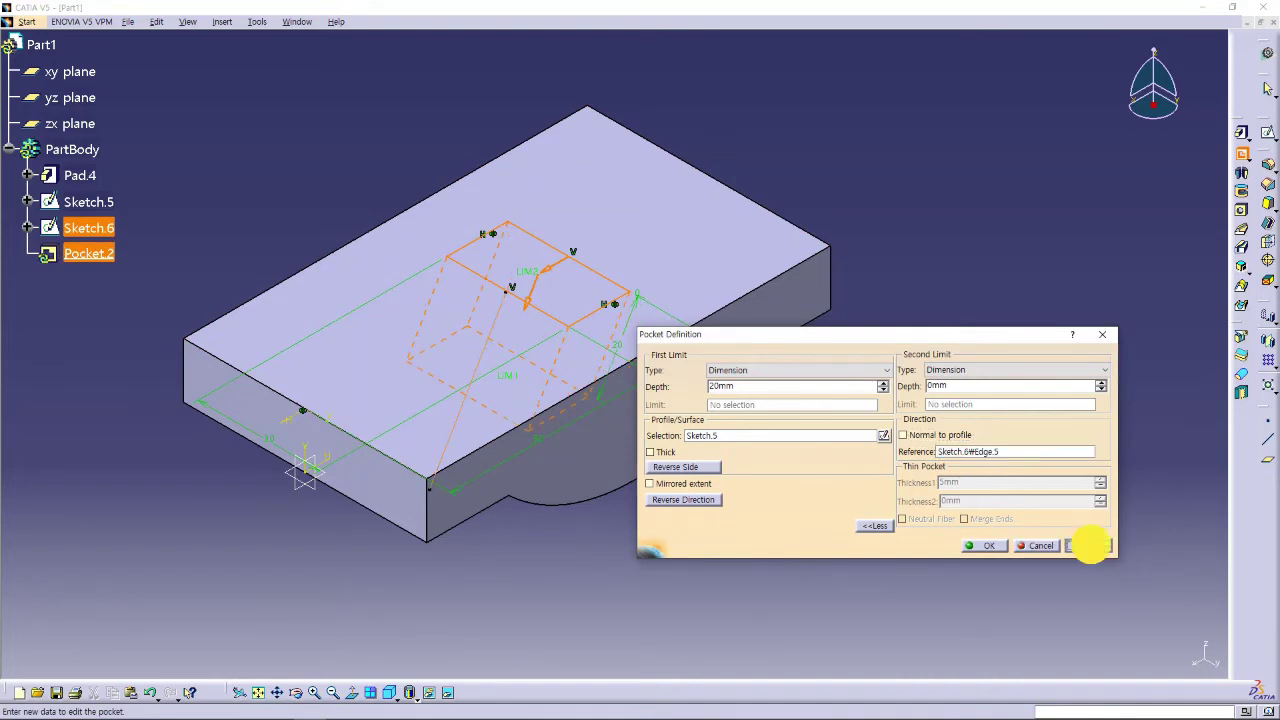
click(983, 545)
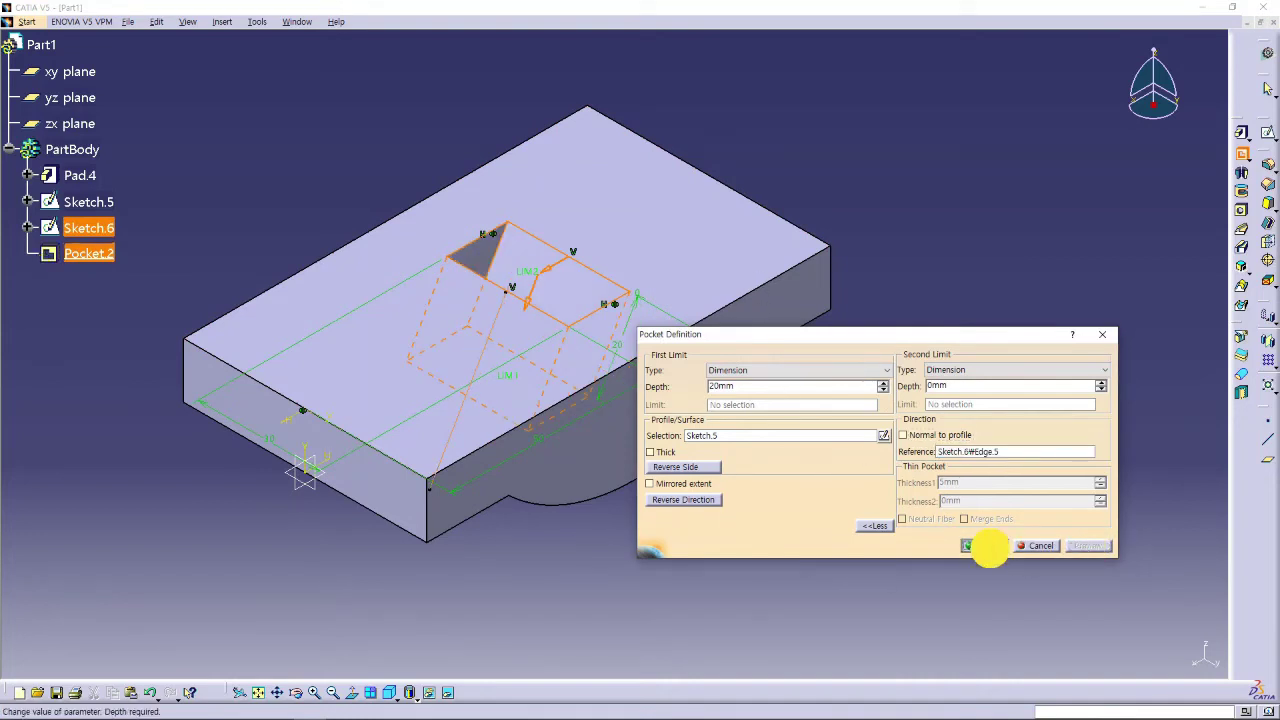
Examine the slanted pocket together with its direction line from several angles.
mouse_move(935, 278)
middle_down()
mouse_move(917, 277)
mouse_move(874, 317)
mouse_move(754, 351)
mouse_move(891, 351)
mouse_move(860, 345)
middle_up()
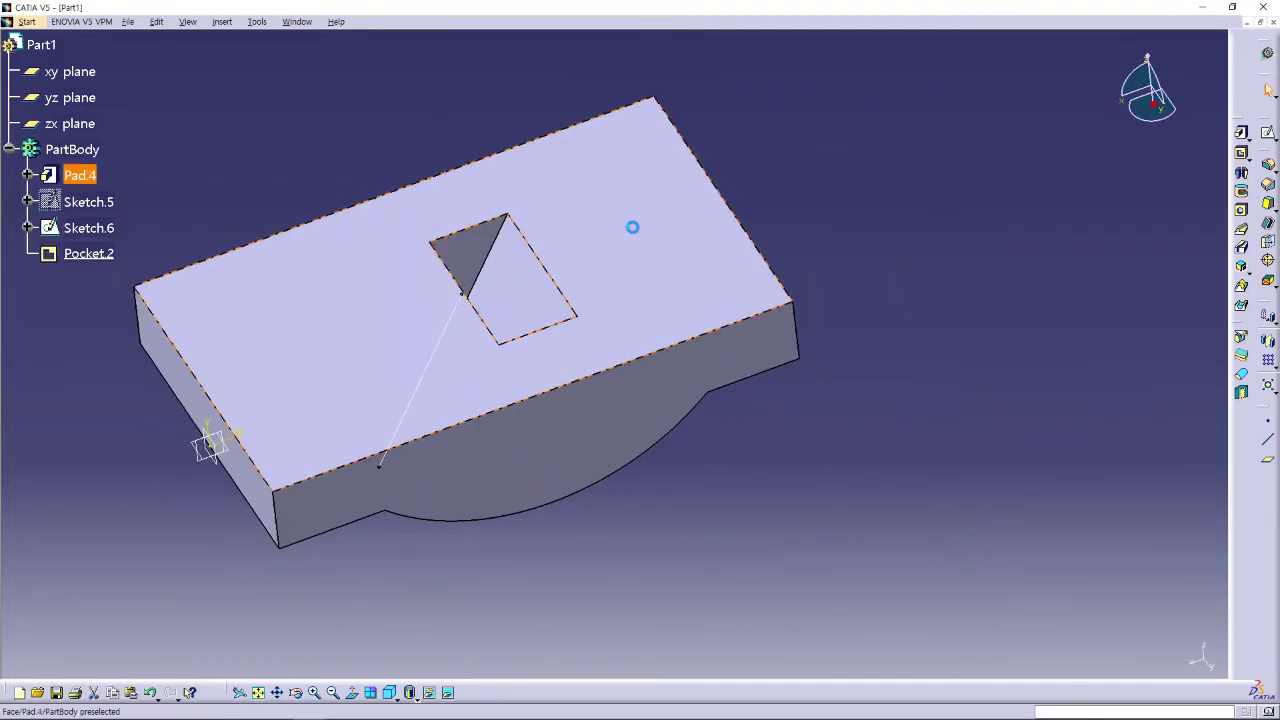
click(461, 326)
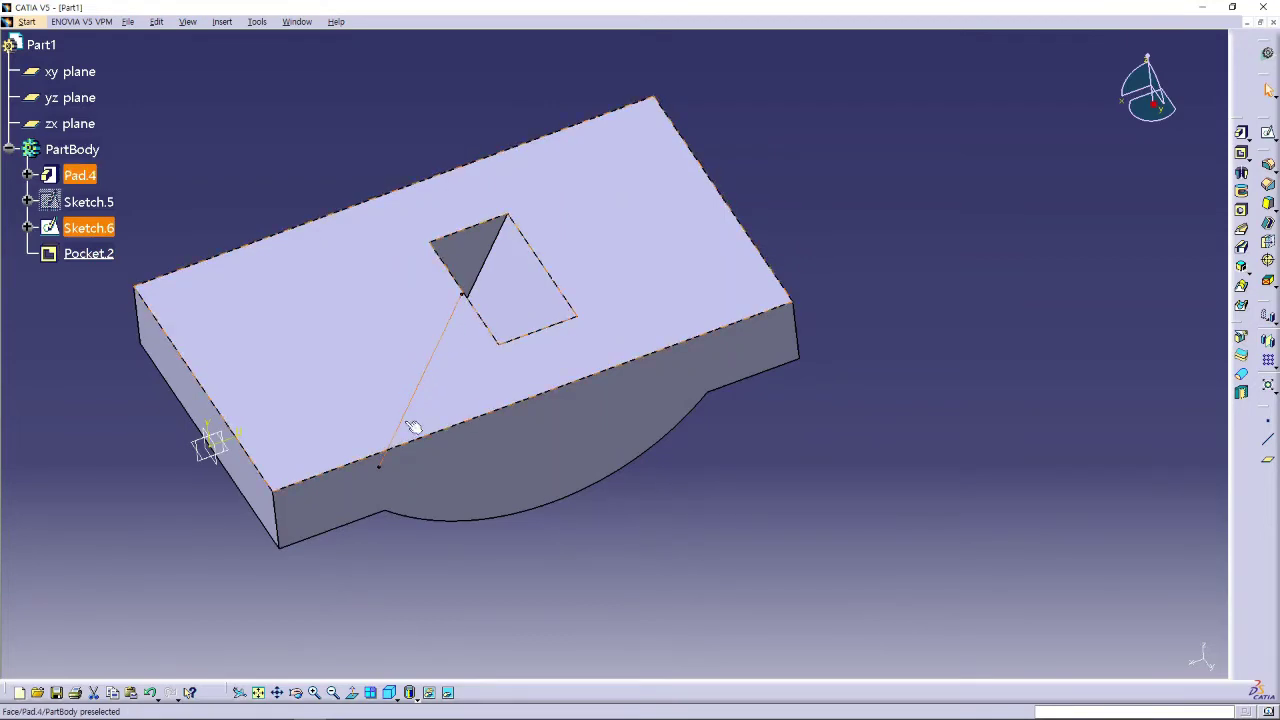
middle_drag(663, 303, 614, 291)
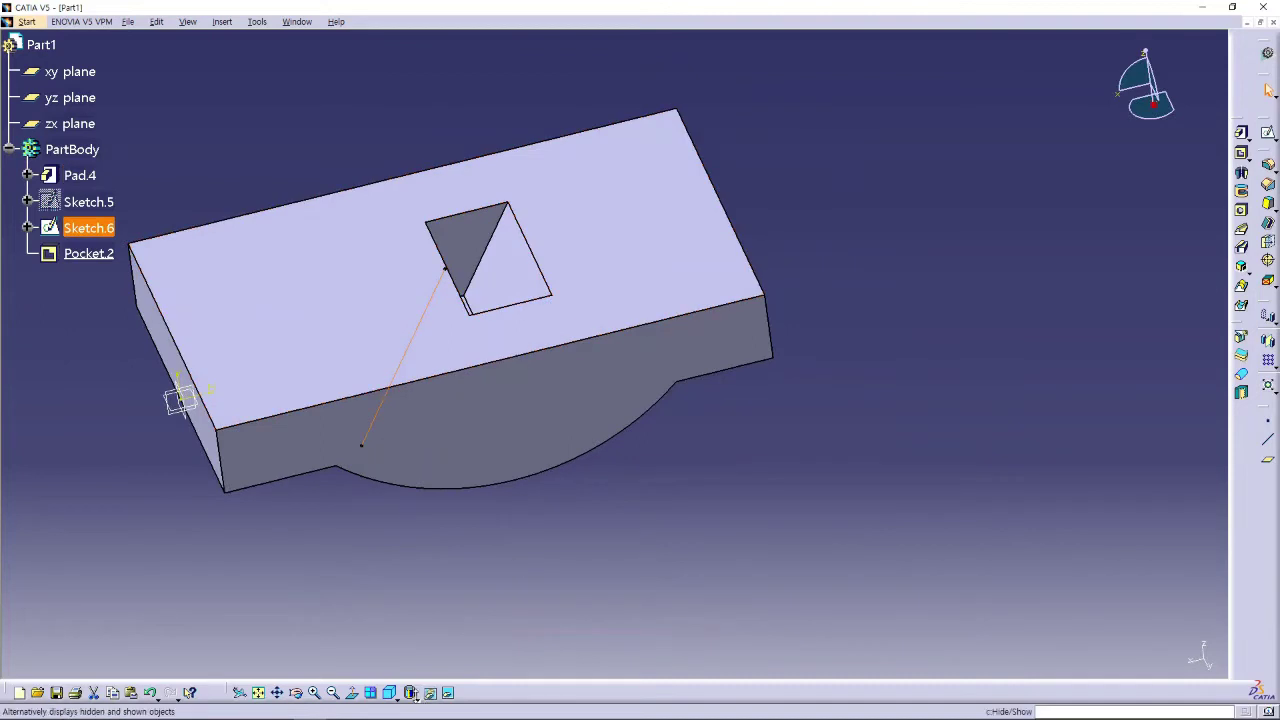
click(389, 692)
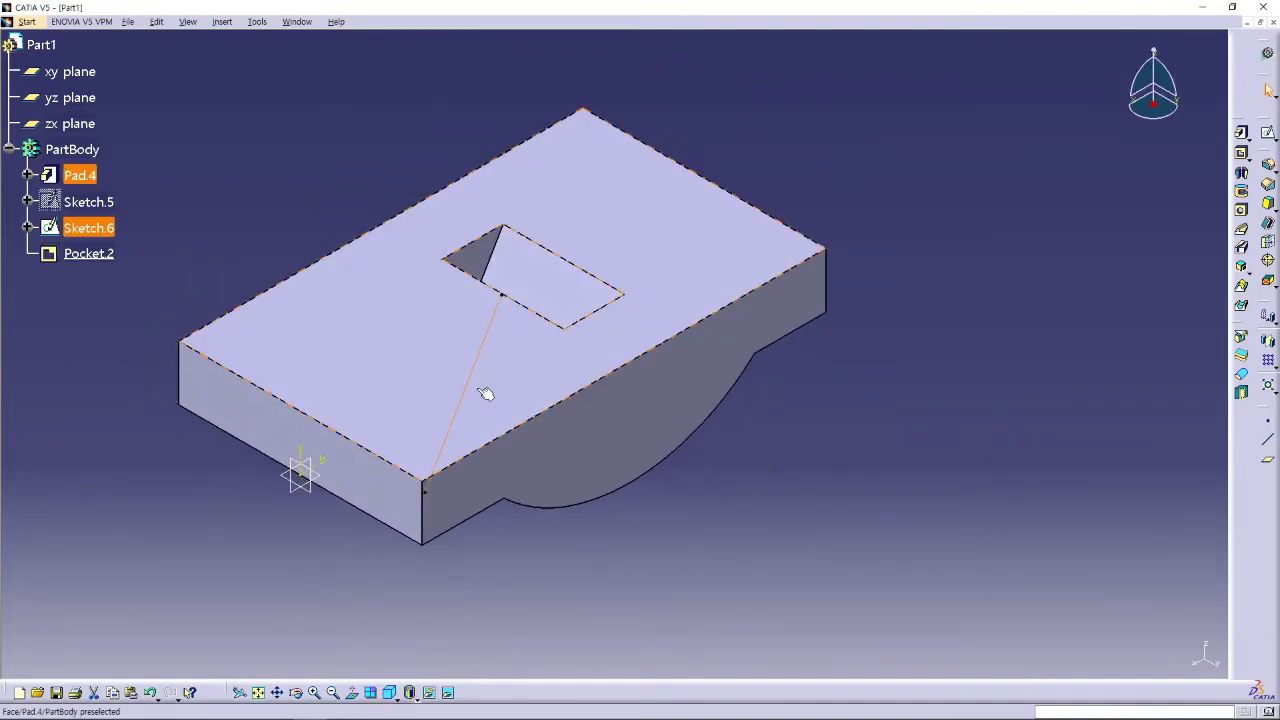
click(858, 463)
middle_drag(892, 452, 904, 422)
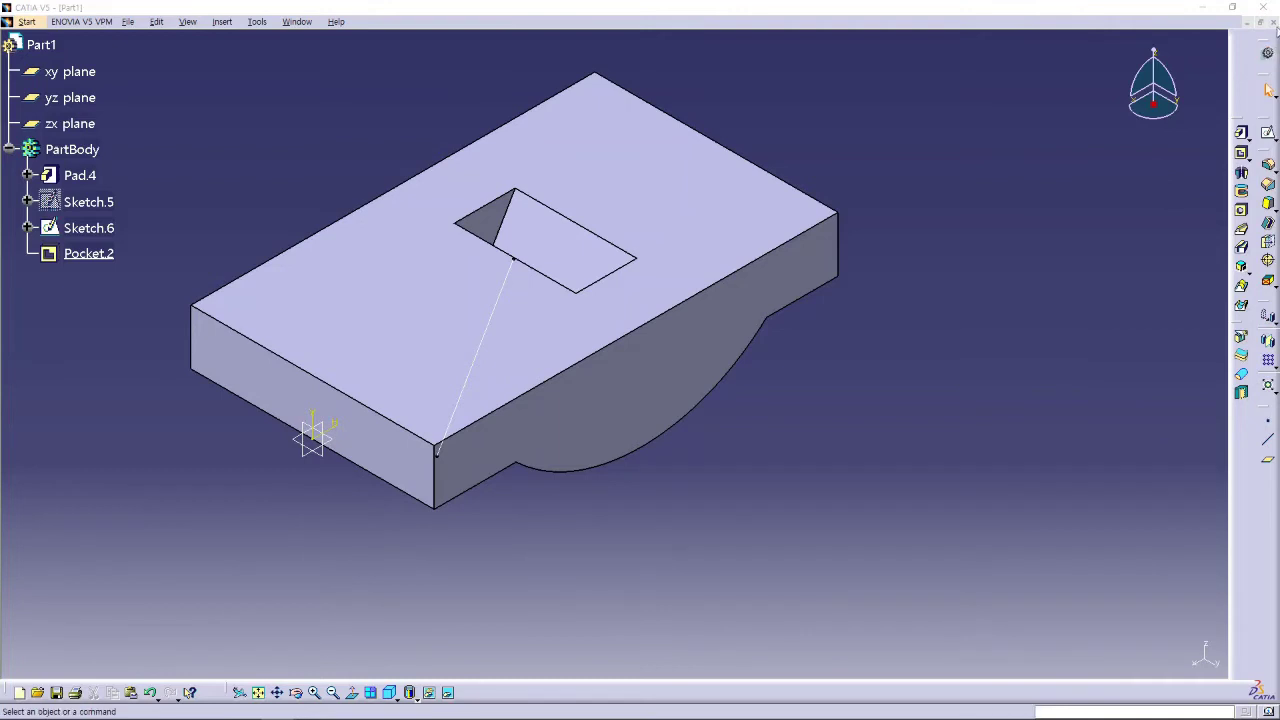
Close the part without saving its changes and create a new empty part in isometric view.
click(1274, 22)
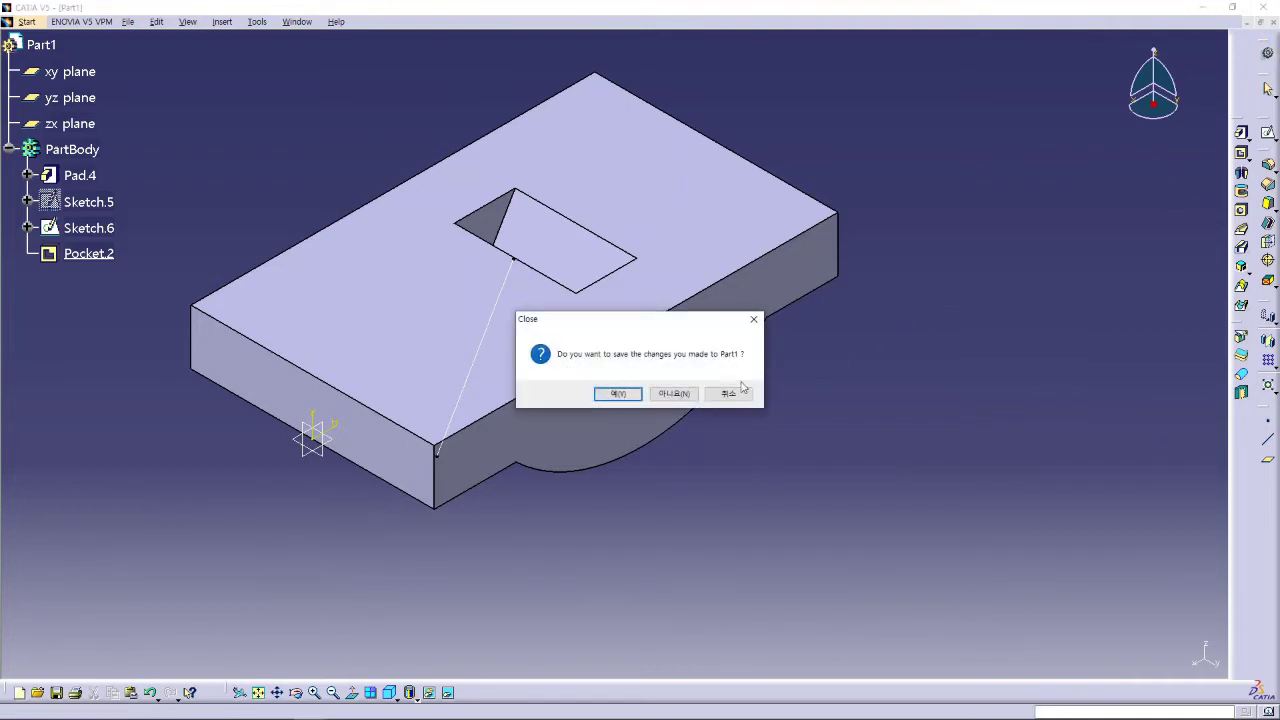
click(676, 394)
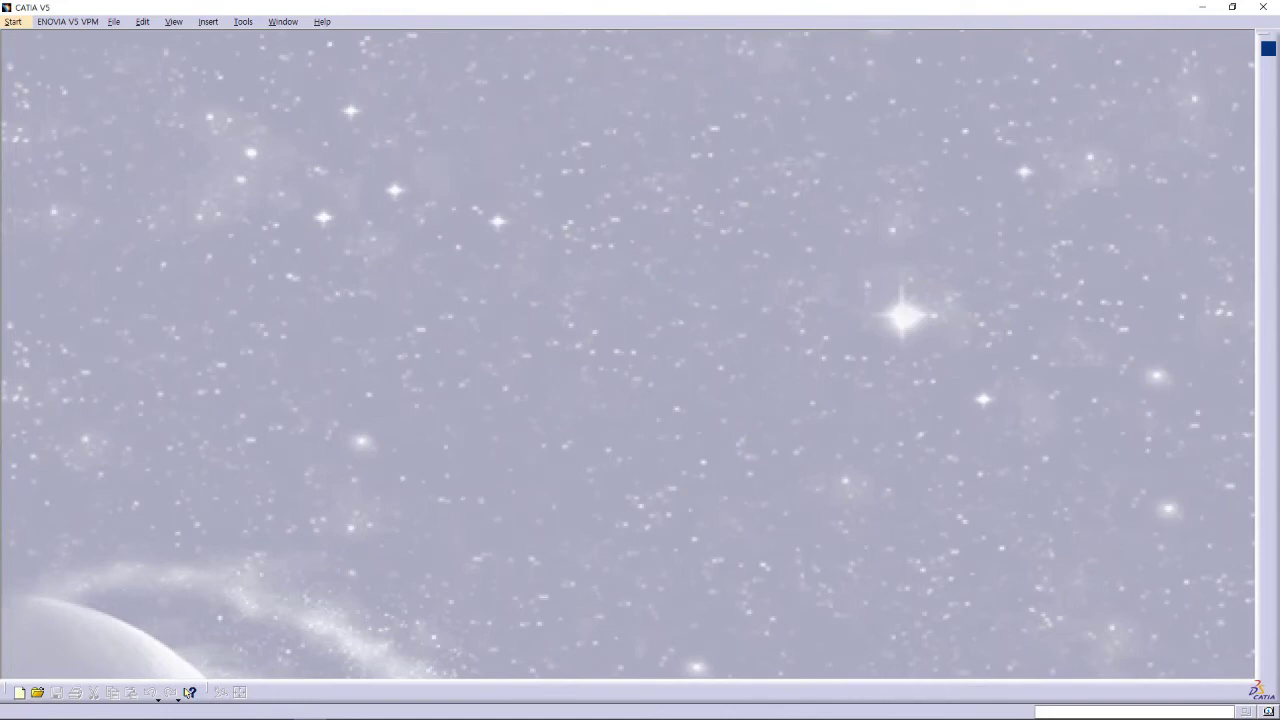
click(1266, 49)
click(869, 343)
click(540, 449)
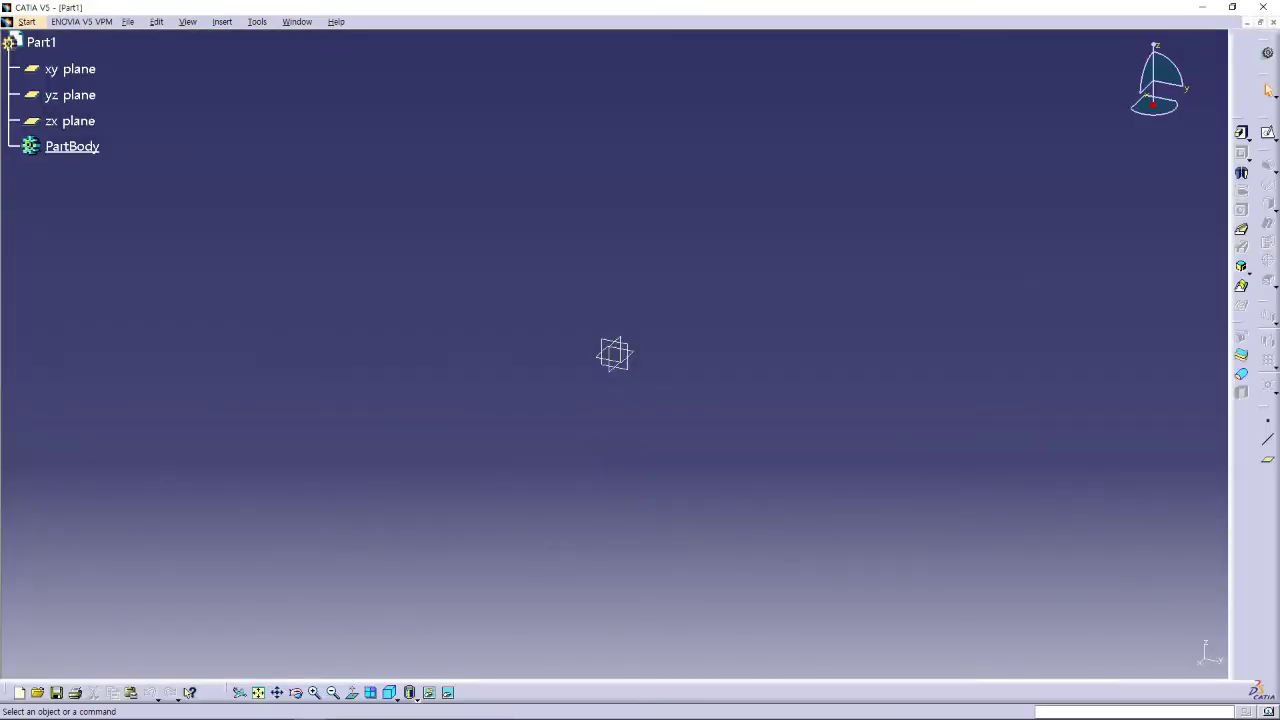
click(389, 692)
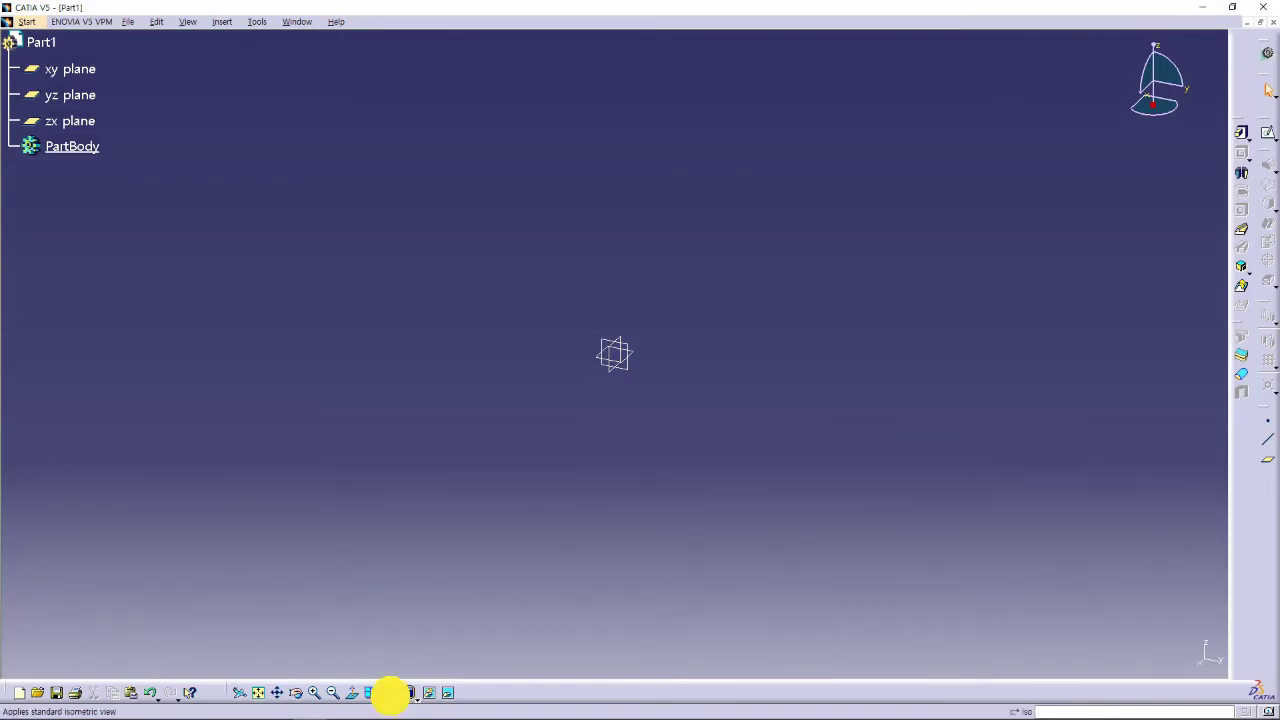
Open the part file Part Design(pocket_2) and expand its PartBody in the tree.
click(130, 22)
click(143, 64)
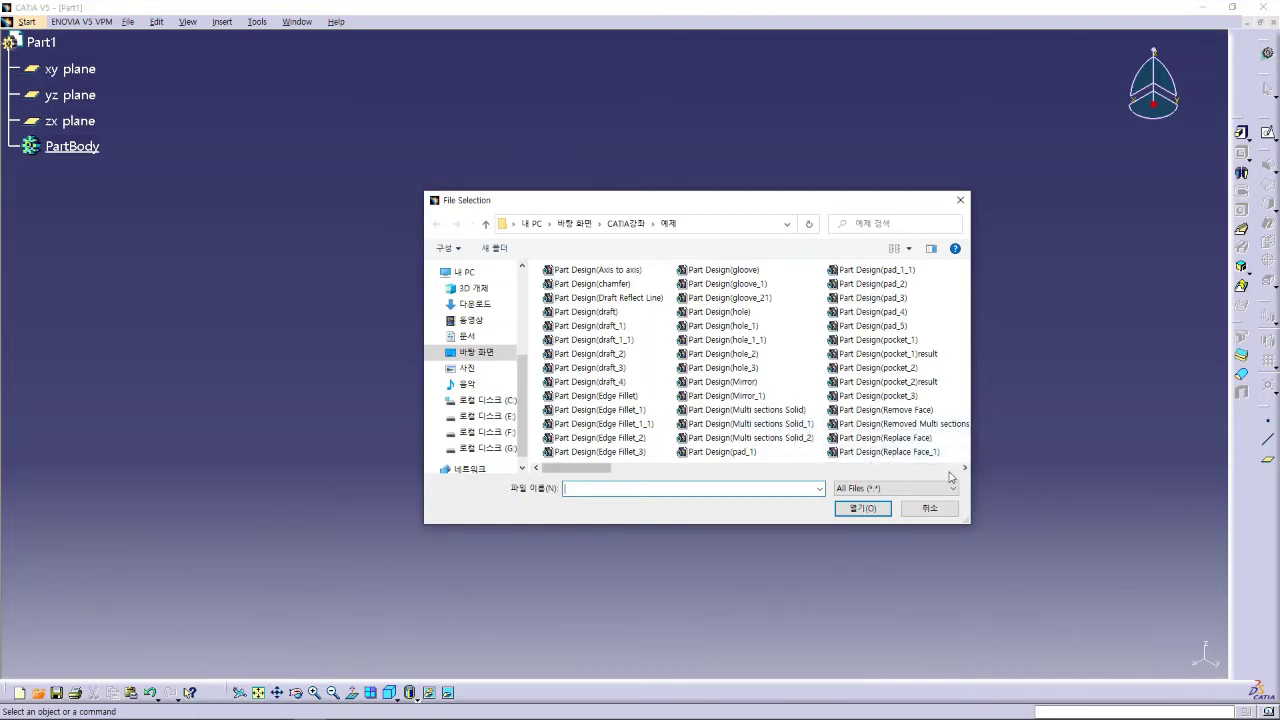
click(906, 368)
click(860, 508)
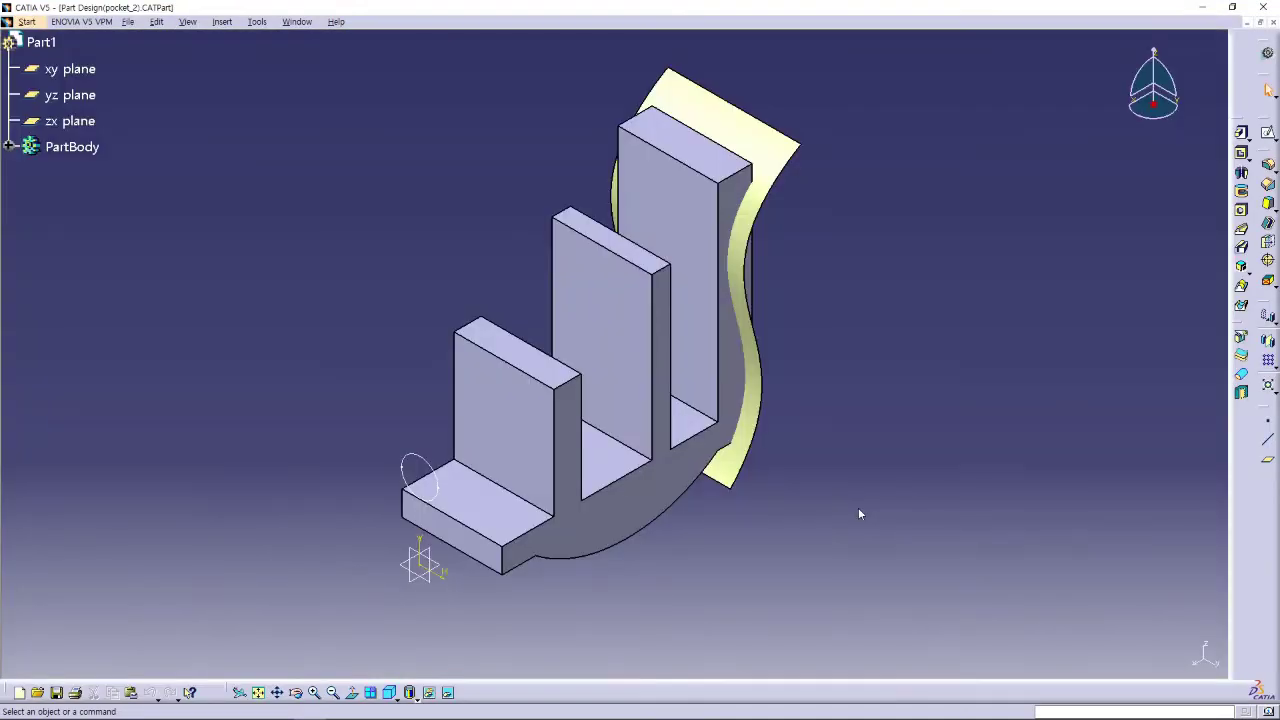
click(8, 146)
click(886, 391)
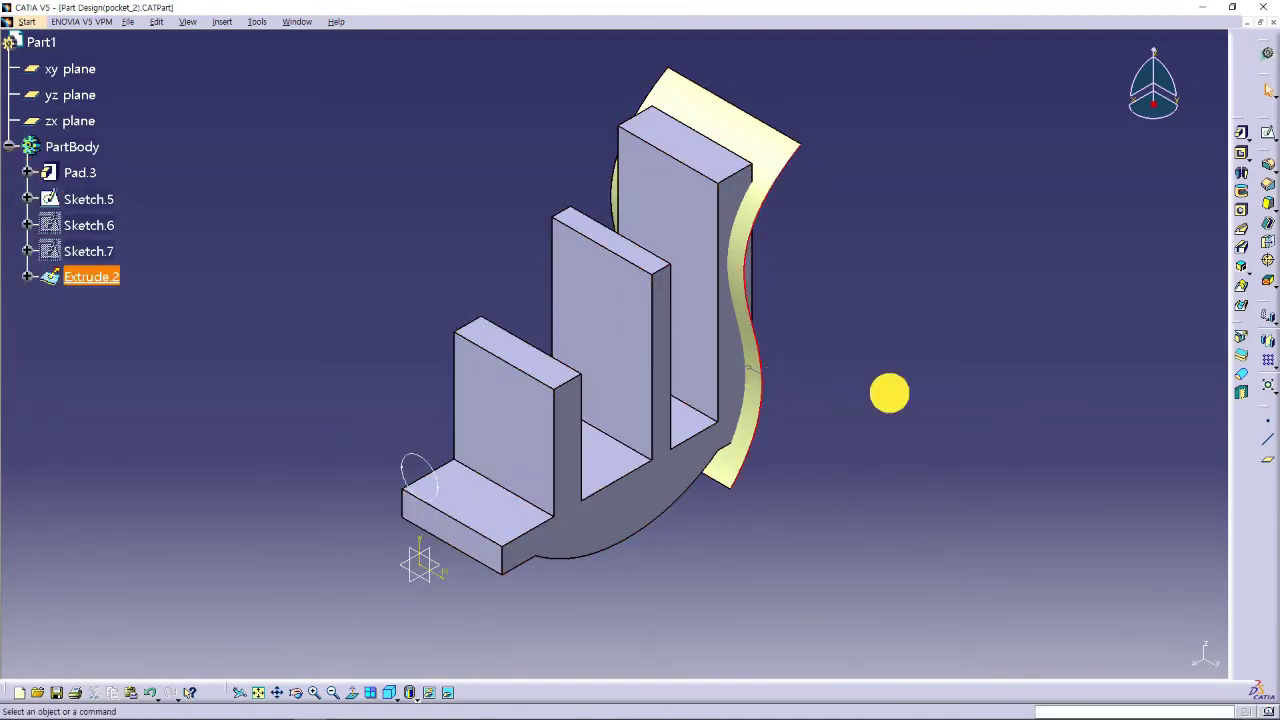
middle_click(914, 463)
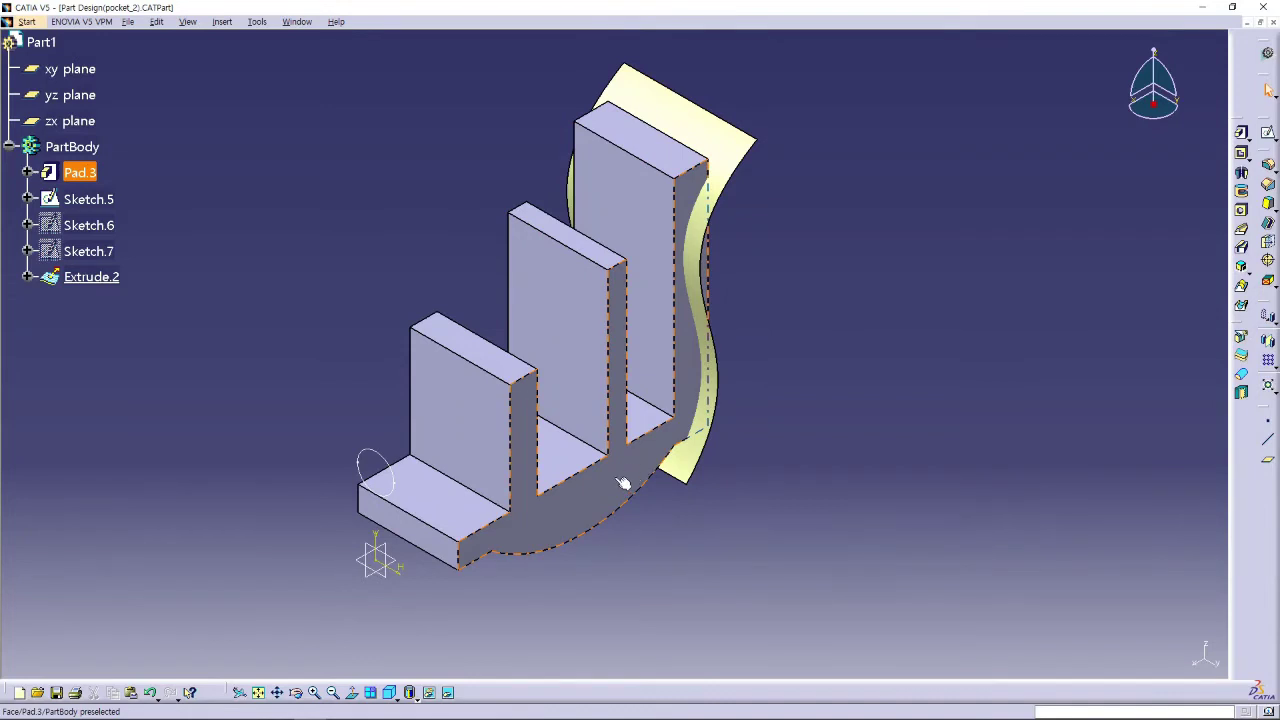
Edit the pad's profile, Sketch.4, to make all three upright walls narrower and the base thinner, and exit the sketch.
click(28, 172)
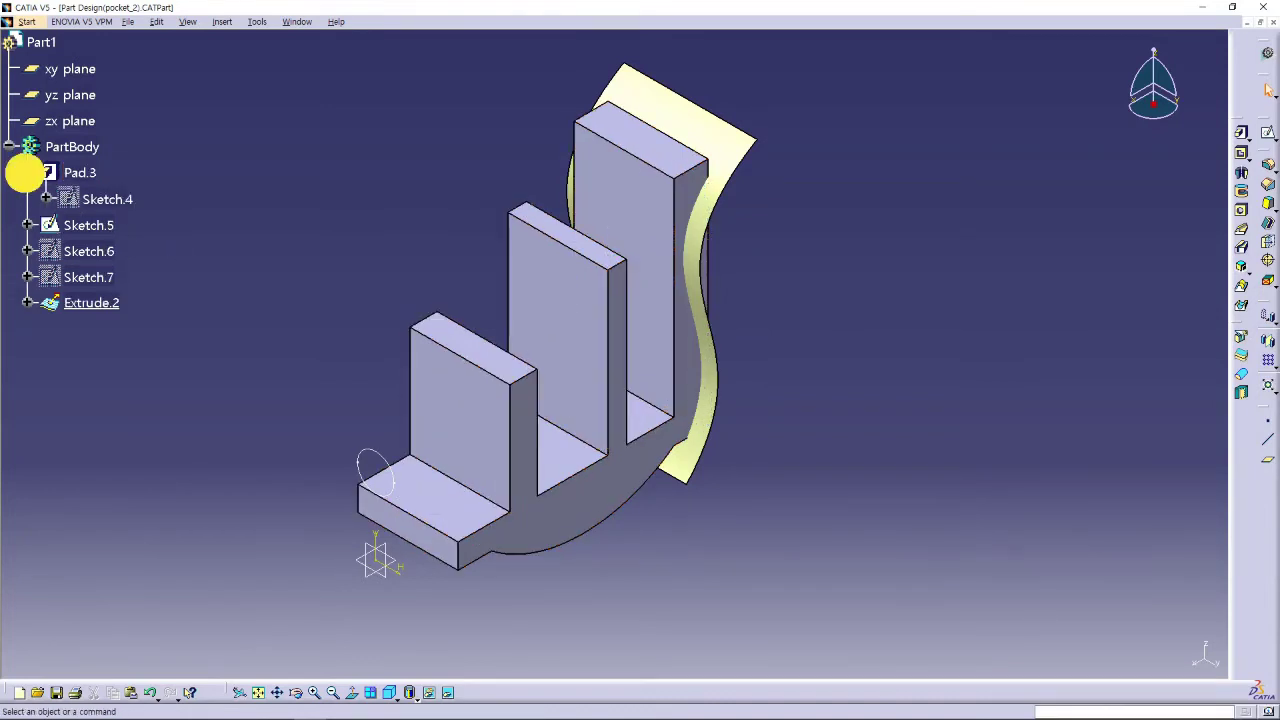
click(110, 200)
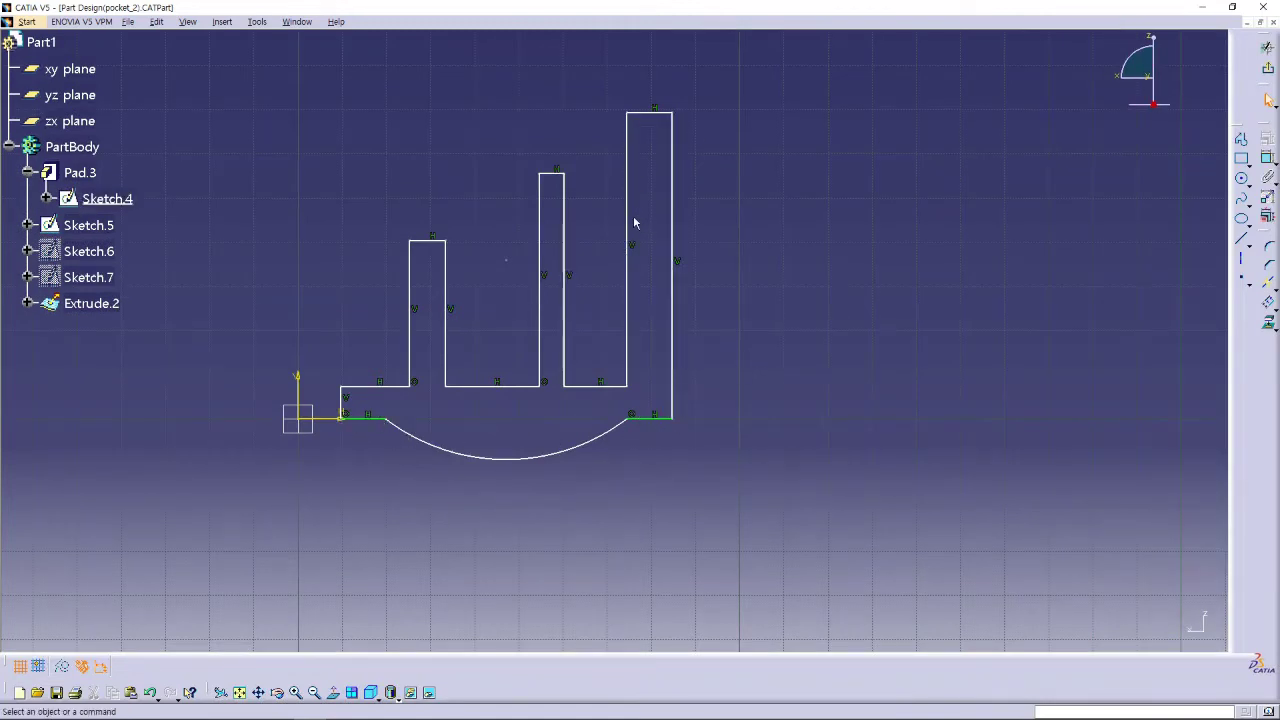
drag(634, 217, 648, 219)
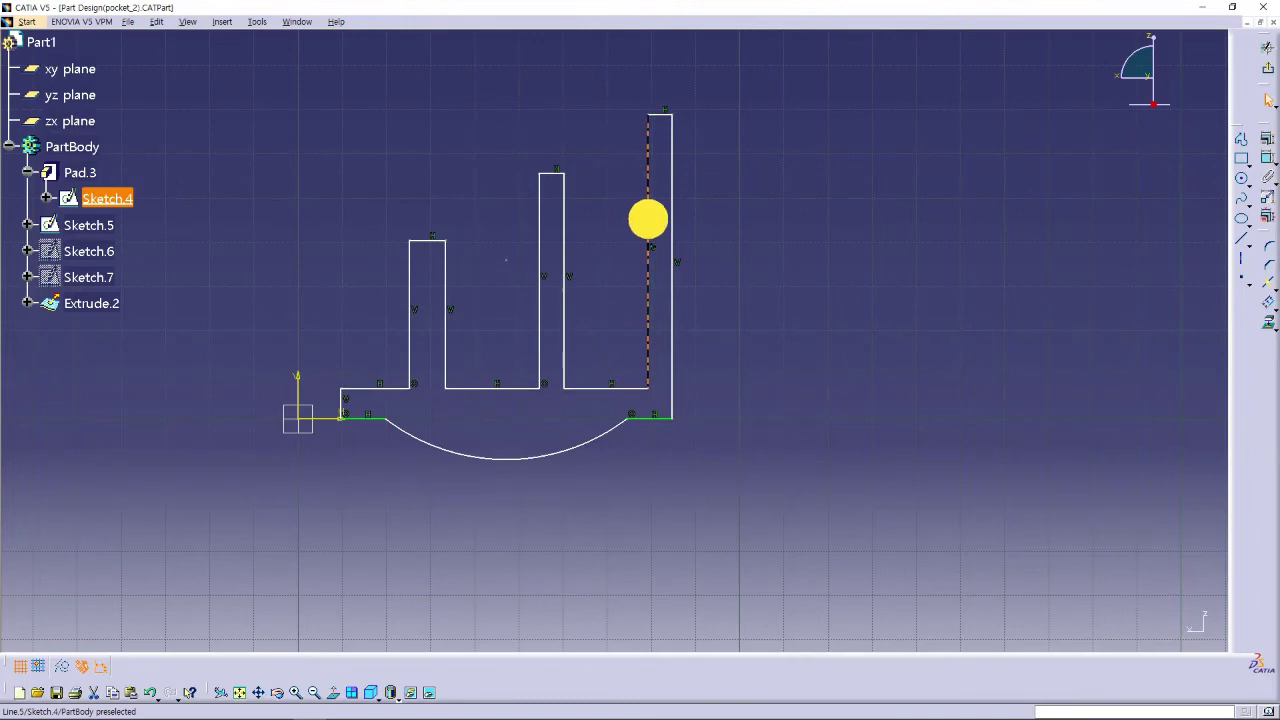
click(437, 315)
drag(443, 320, 427, 317)
drag(573, 318, 556, 323)
mouse_move(622, 396)
mouse_down()
mouse_move(617, 380)
mouse_move(611, 397)
mouse_move(626, 401)
mouse_up()
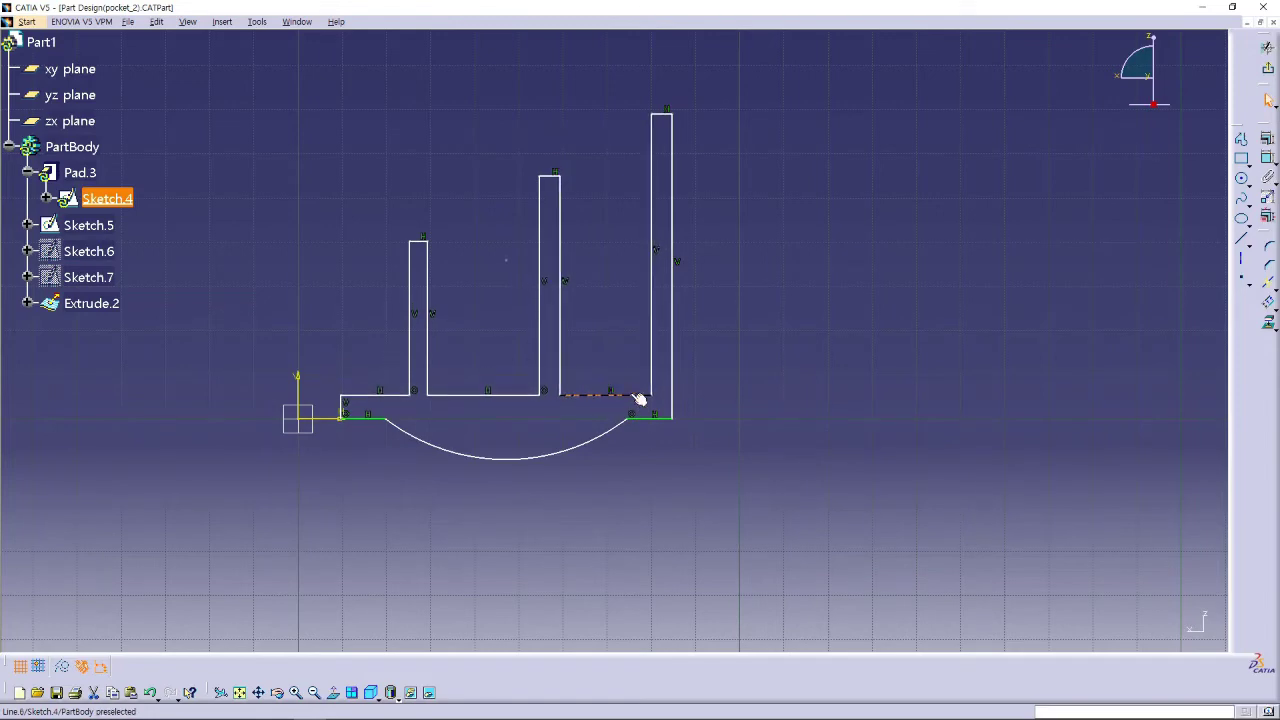
click(1003, 226)
click(1269, 69)
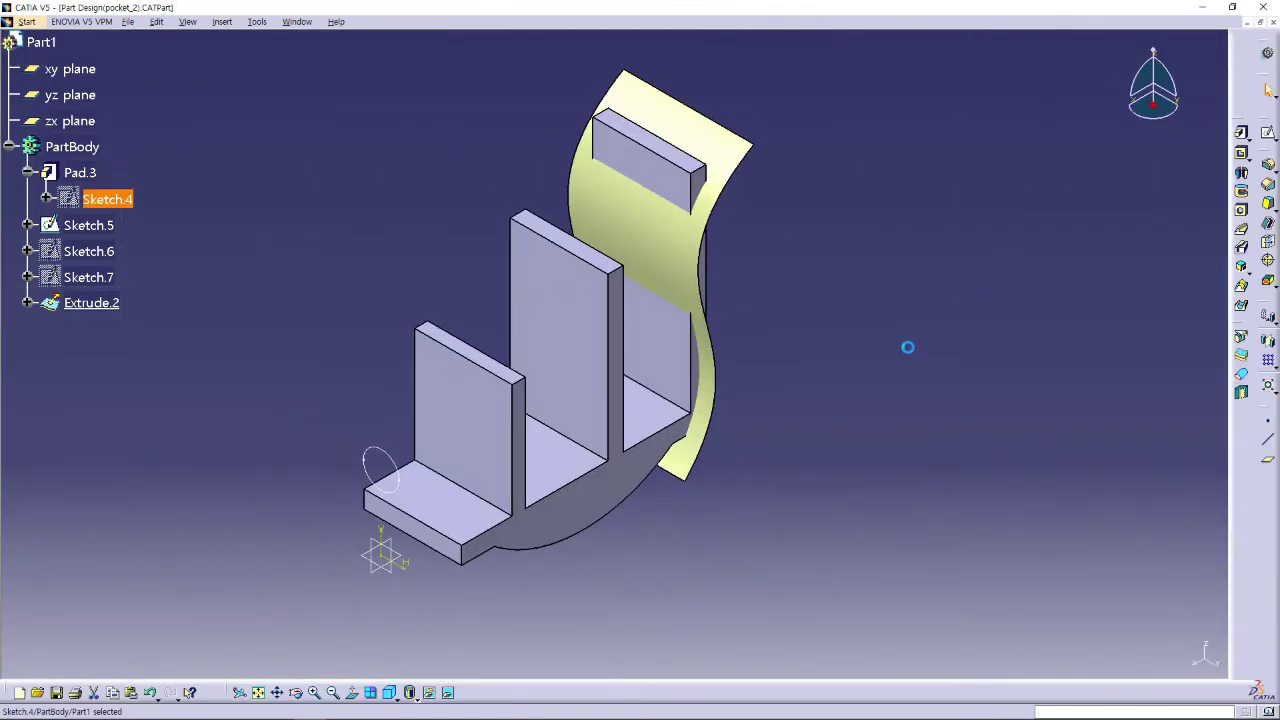
Reopen Sketch.4, widen the tallest wall away from the curved surface, adjust the middle wall and exit the sketch.
click(906, 349)
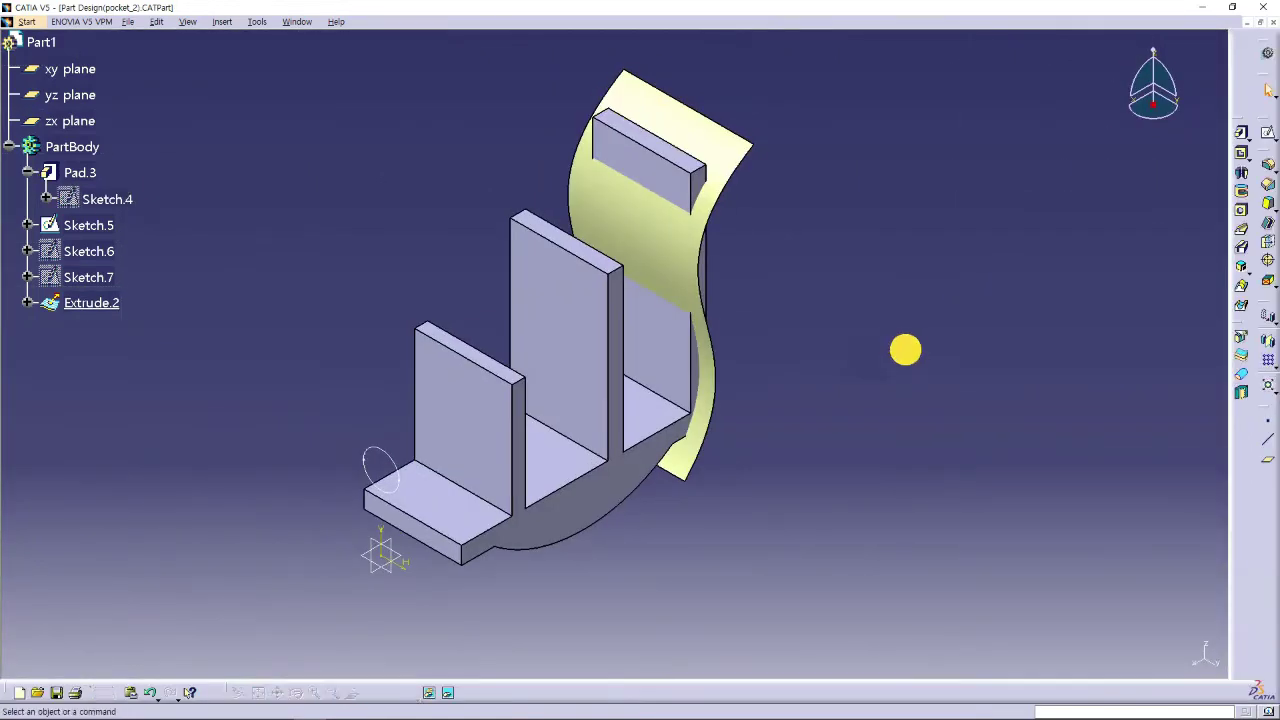
double_click(115, 202)
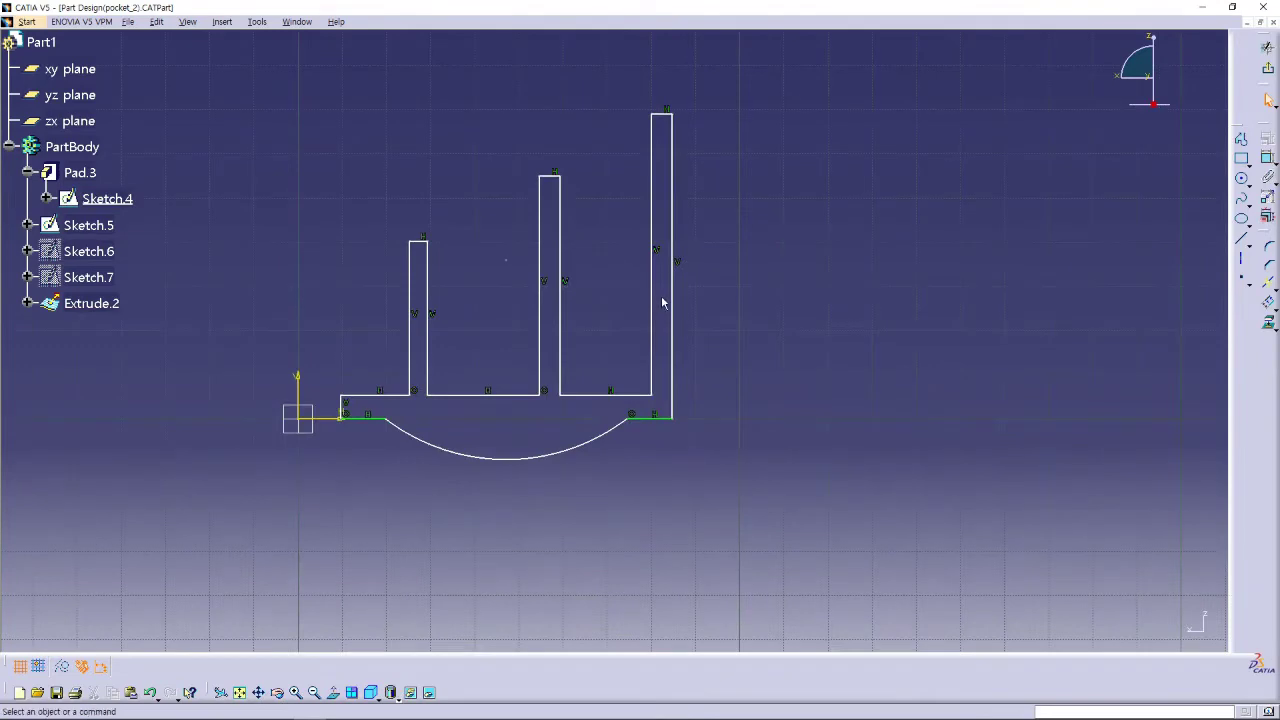
drag(655, 300, 621, 300)
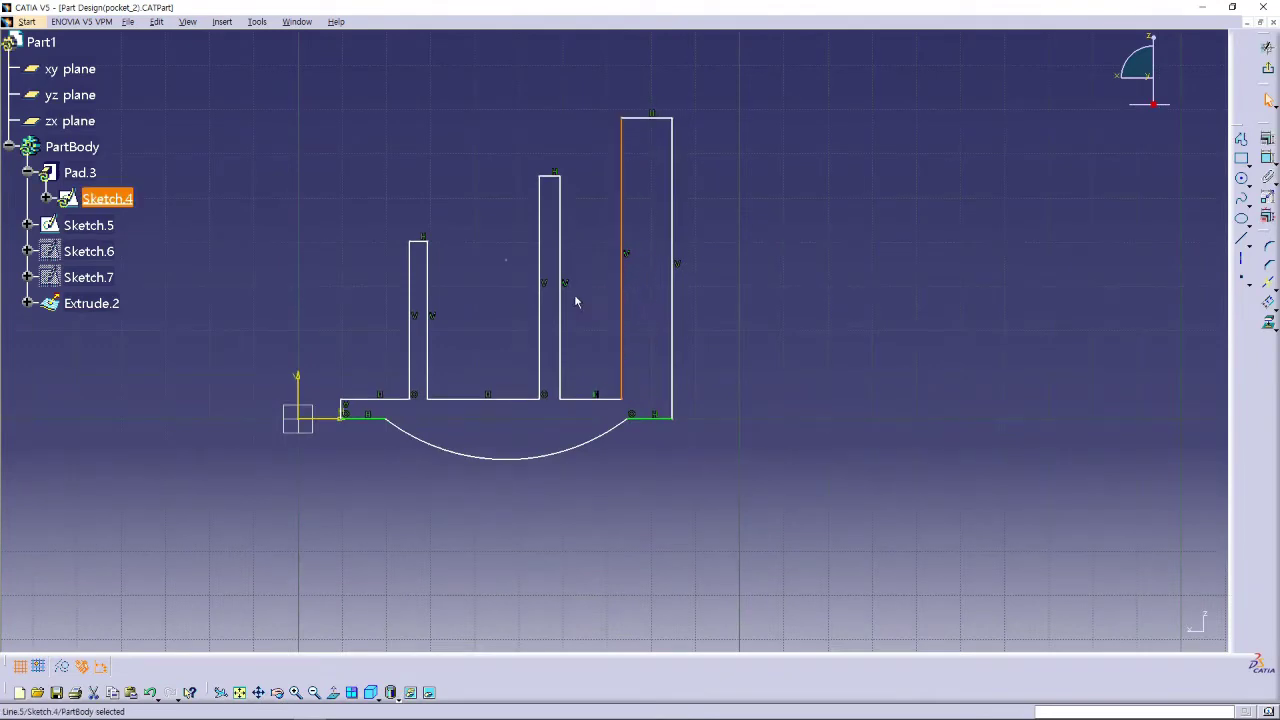
mouse_move(544, 301)
mouse_down()
mouse_move(522, 300)
mouse_move(541, 300)
mouse_up()
drag(627, 293, 609, 290)
click(1268, 72)
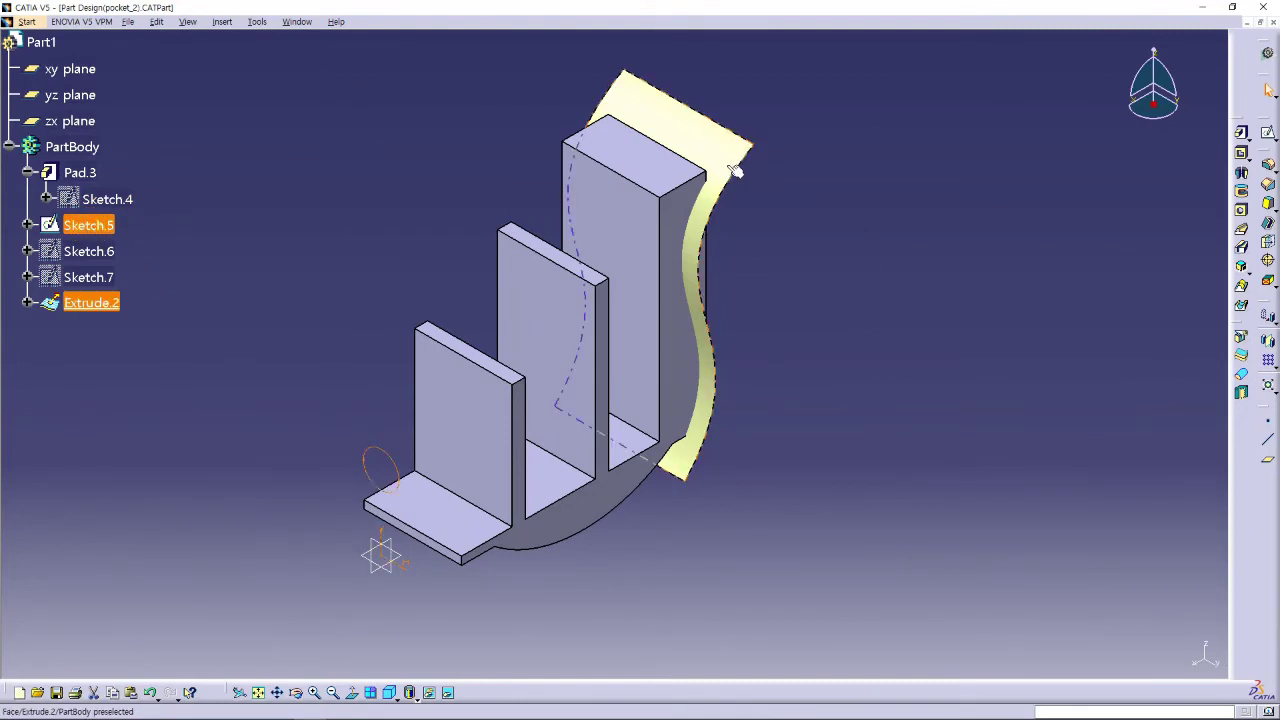
Start a pocket from the circle sketch with a Dimension first limit of 15 mm and preview it.
middle_drag(864, 407, 822, 380)
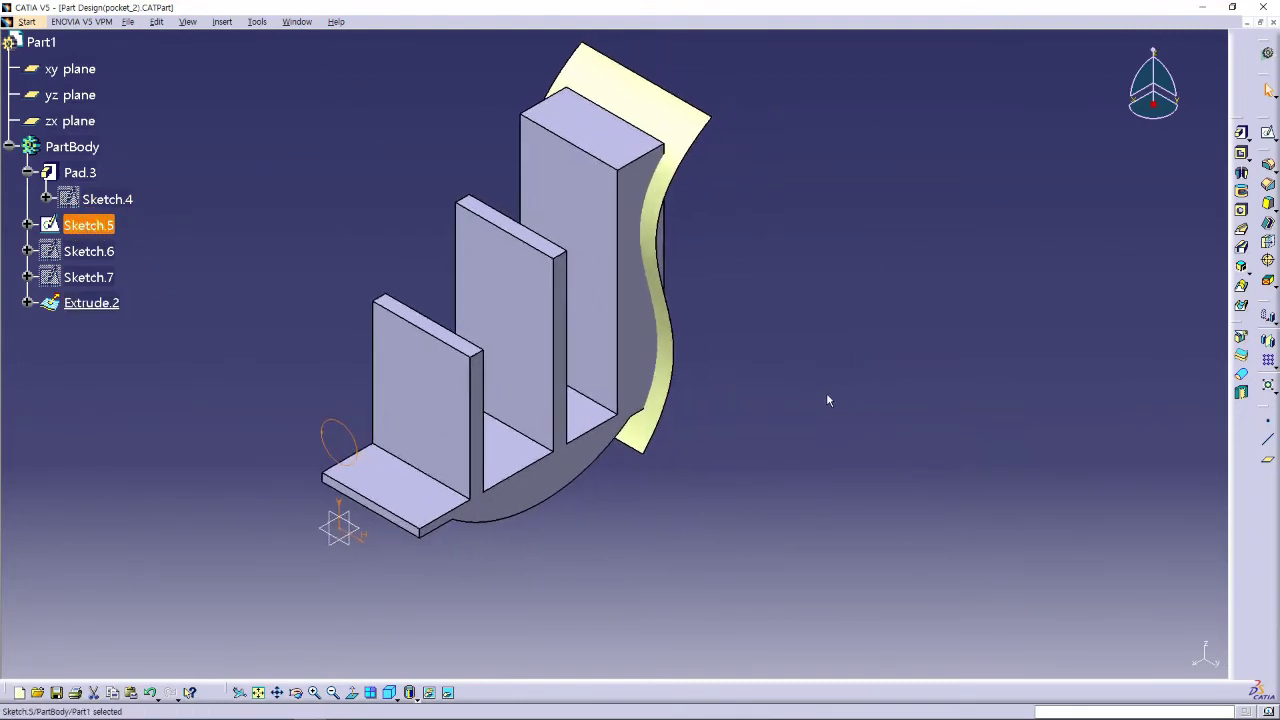
click(361, 440)
click(1241, 153)
drag(775, 335, 882, 217)
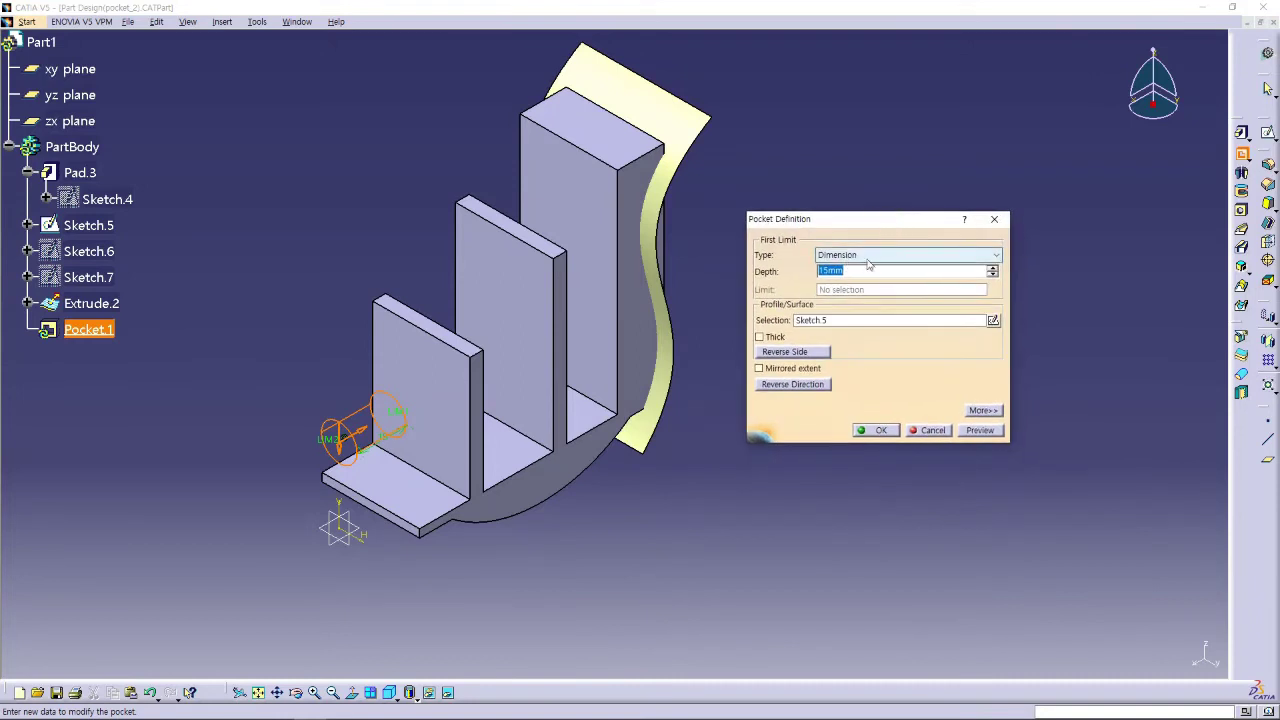
middle_drag(457, 411, 349, 416)
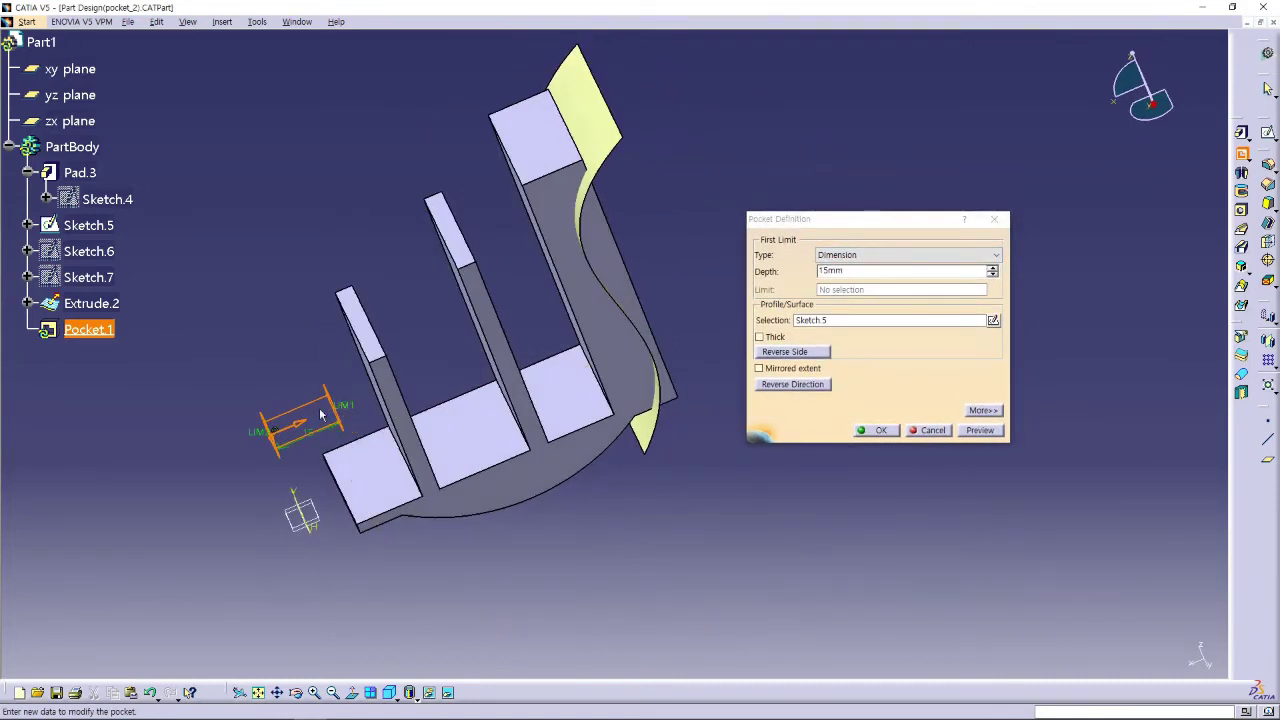
click(393, 690)
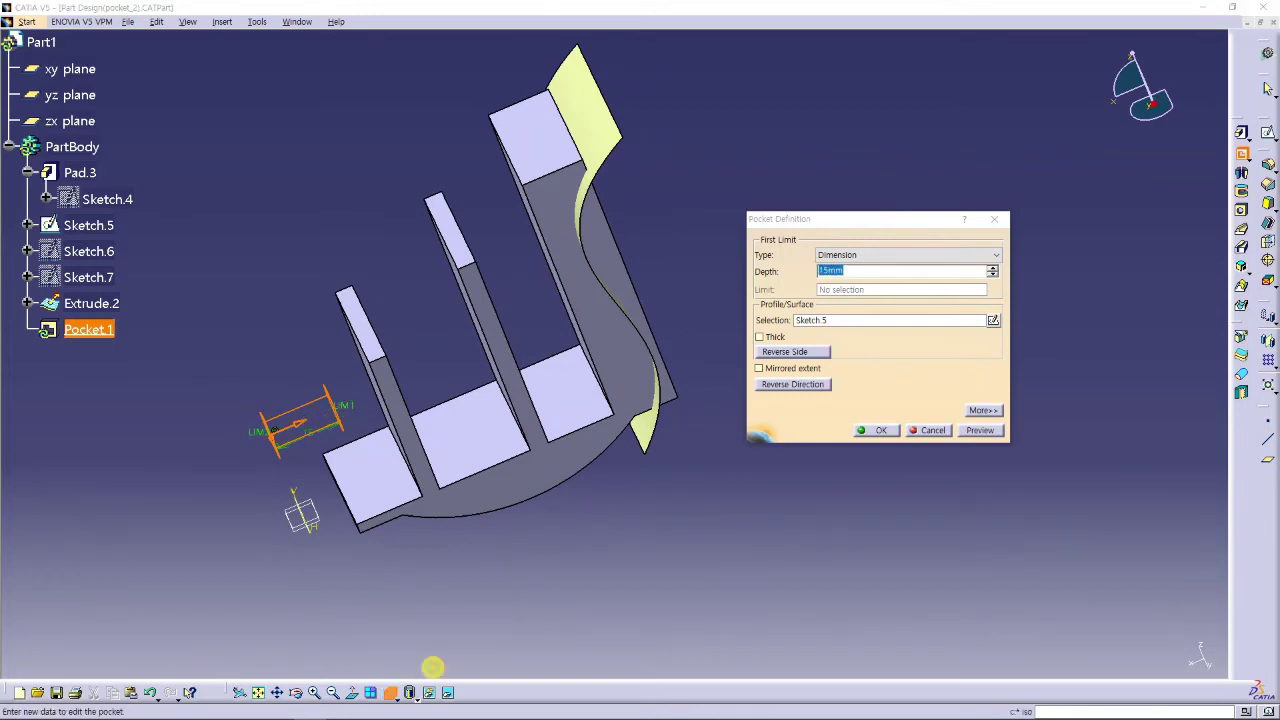
click(929, 432)
click(729, 393)
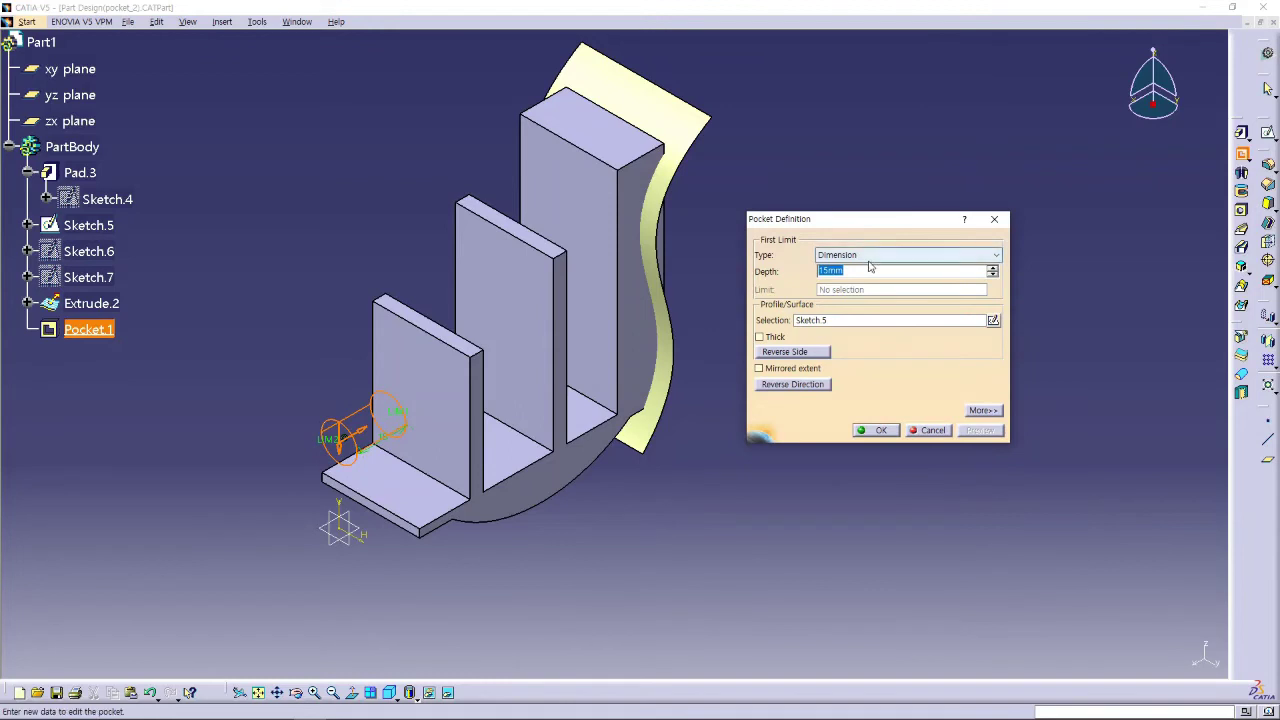
Extend the circular pocket's depth to 33 mm so it passes through the first upright wall, and preview it.
drag(393, 415, 456, 374)
click(980, 430)
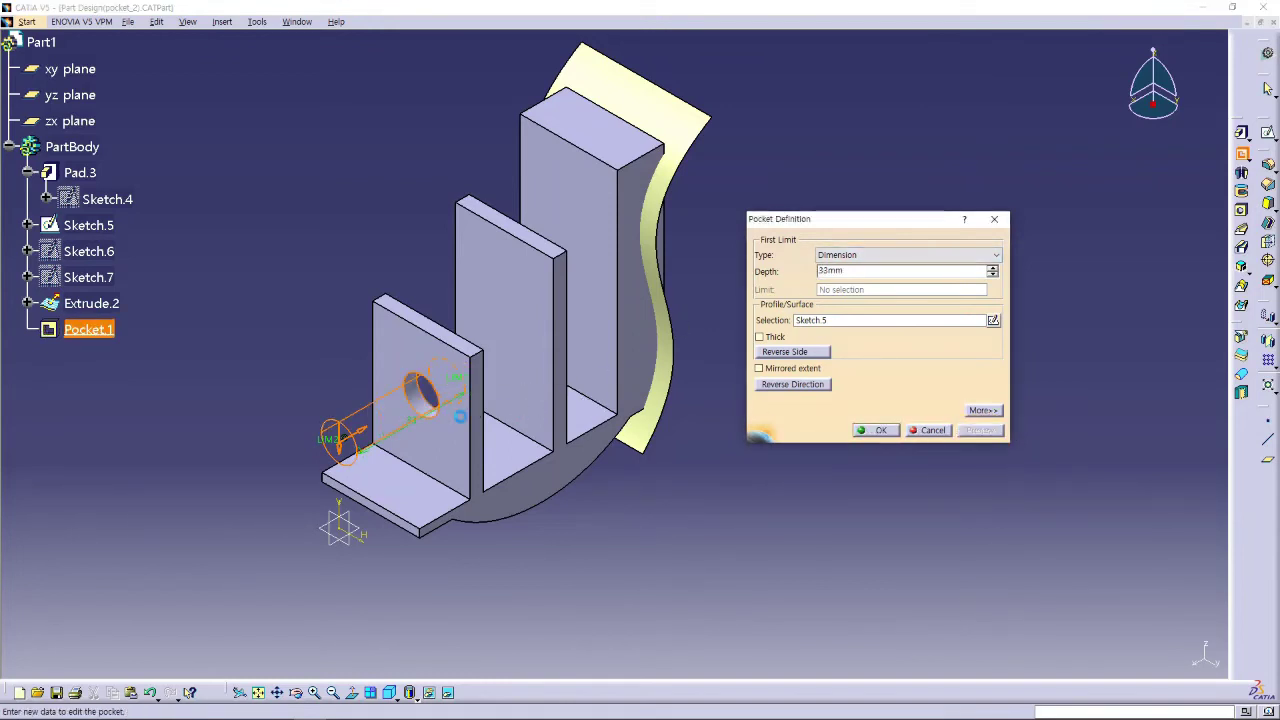
mouse_move(530, 376)
middle_down()
mouse_move(346, 380)
mouse_move(394, 386)
mouse_move(546, 340)
mouse_move(563, 375)
middle_up()
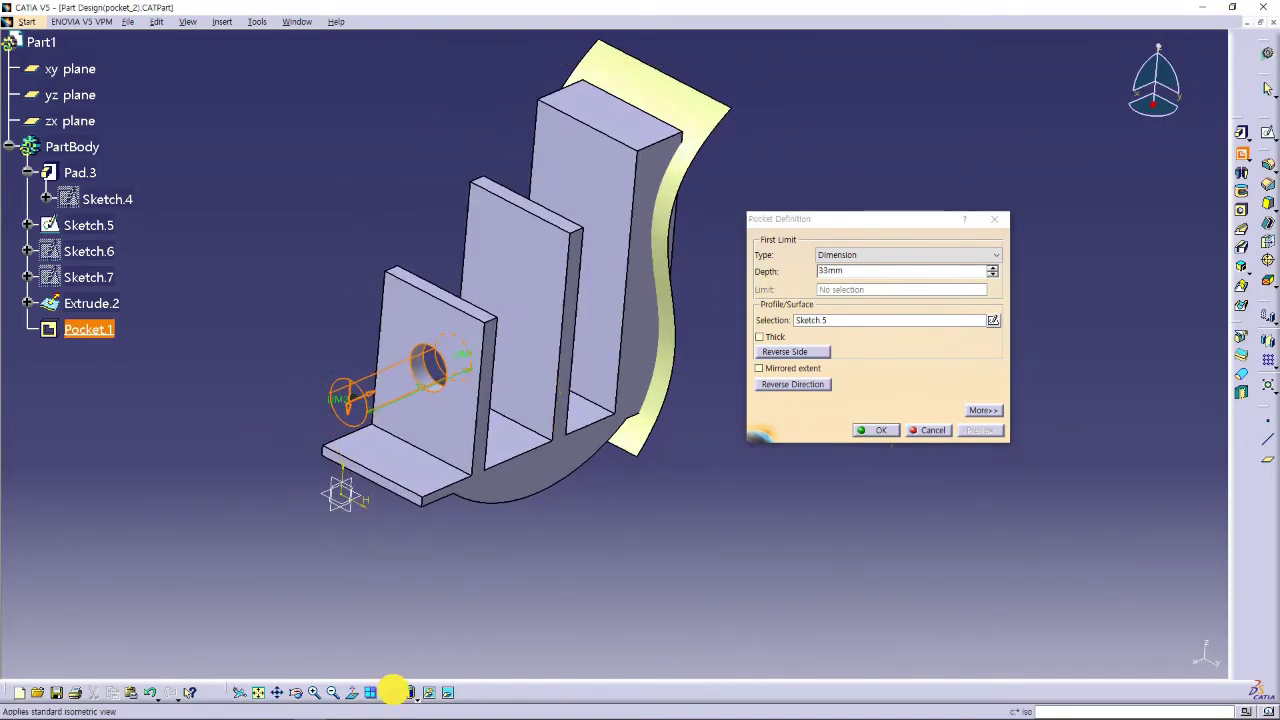
click(389, 692)
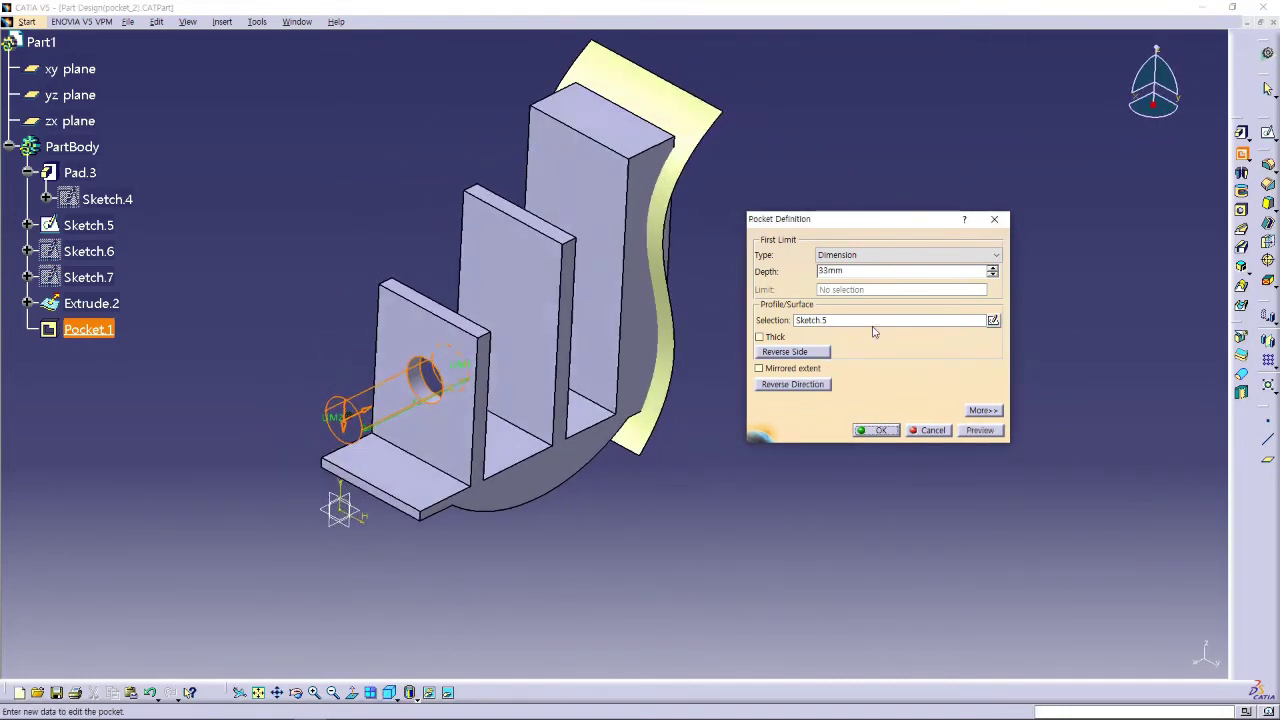
Change the circular pocket's first limit type to Up to next, preview it and accept the pocket.
click(875, 256)
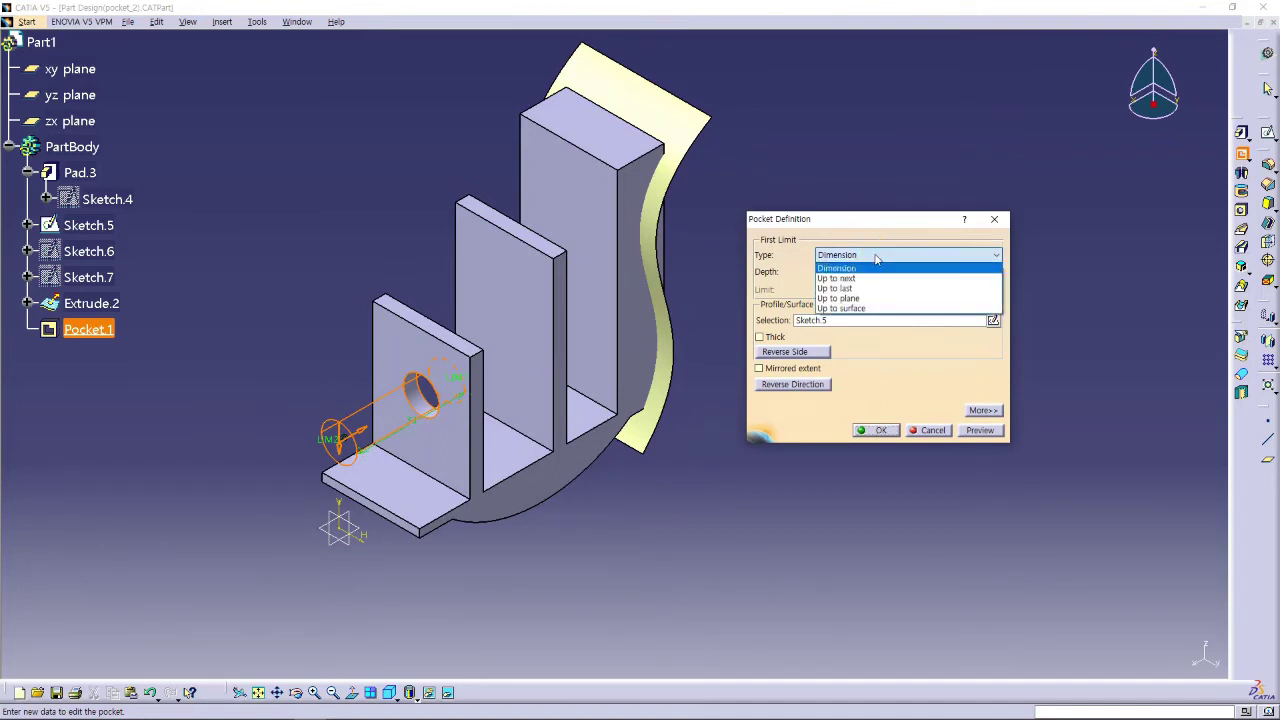
click(858, 279)
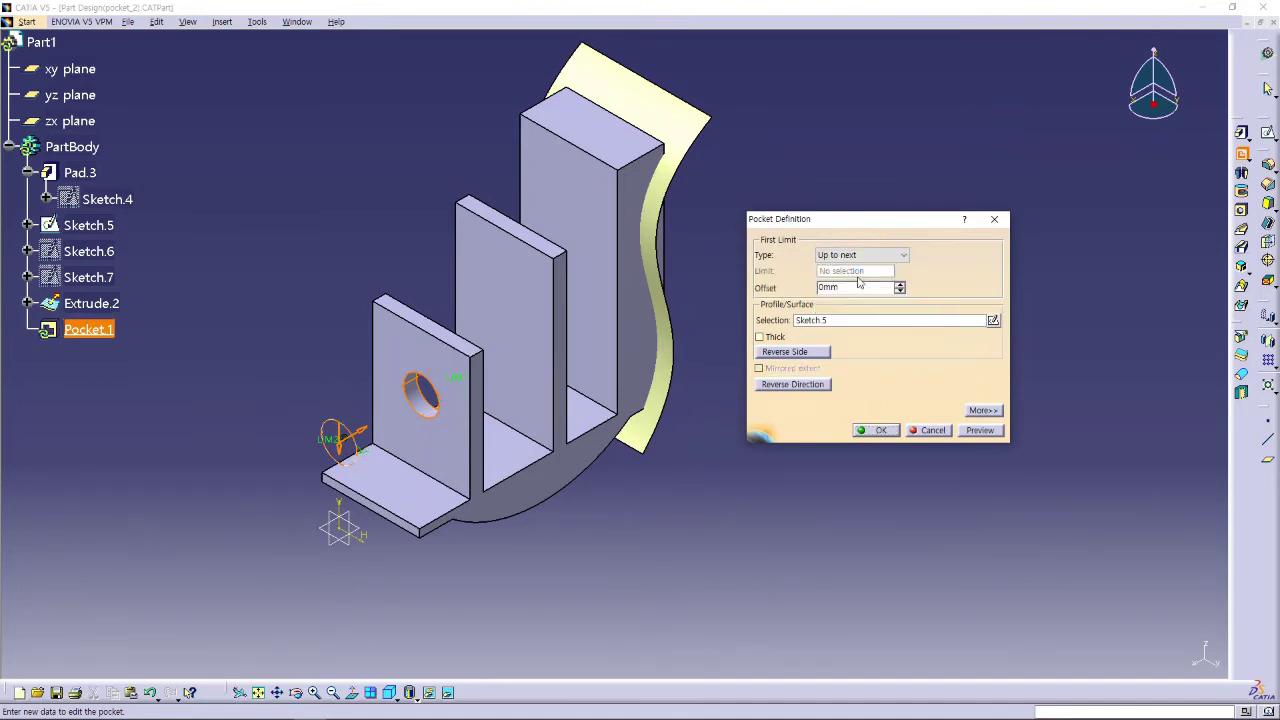
click(976, 428)
click(876, 430)
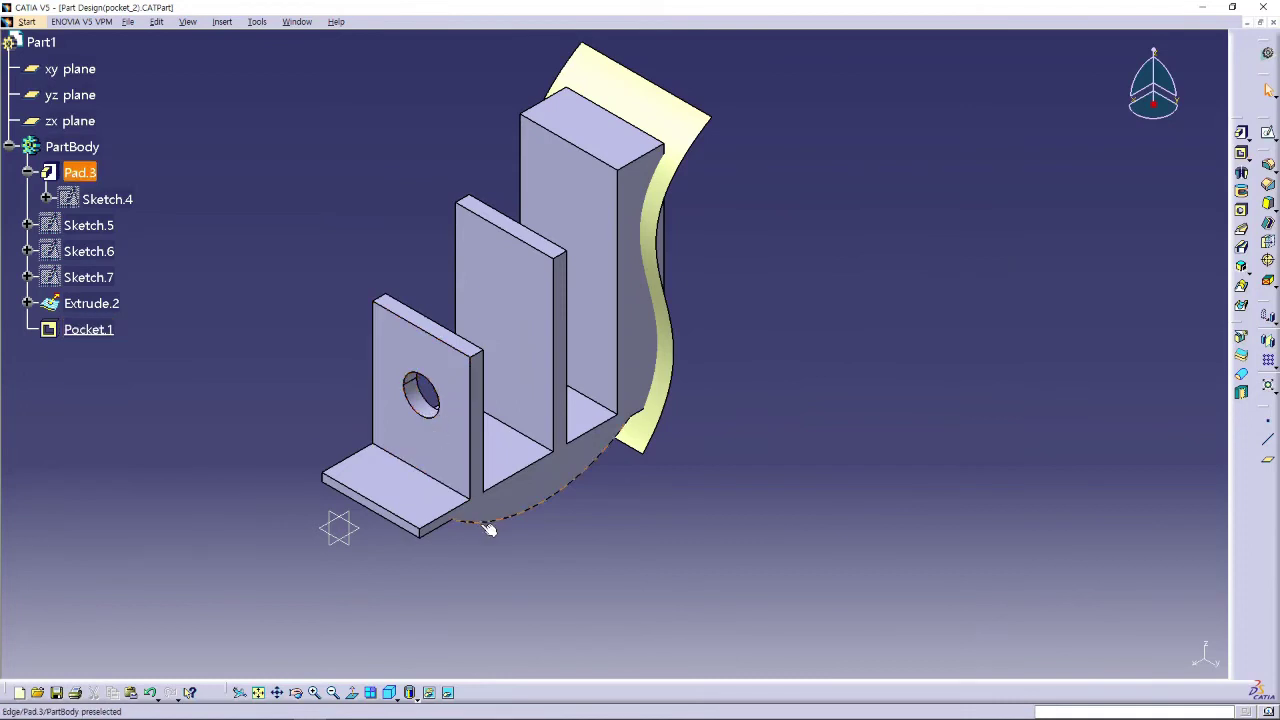
Edit Pocket.1 to use the Up to last first limit, accept it and check the hole through the tallest wall from behind.
double_click(88, 329)
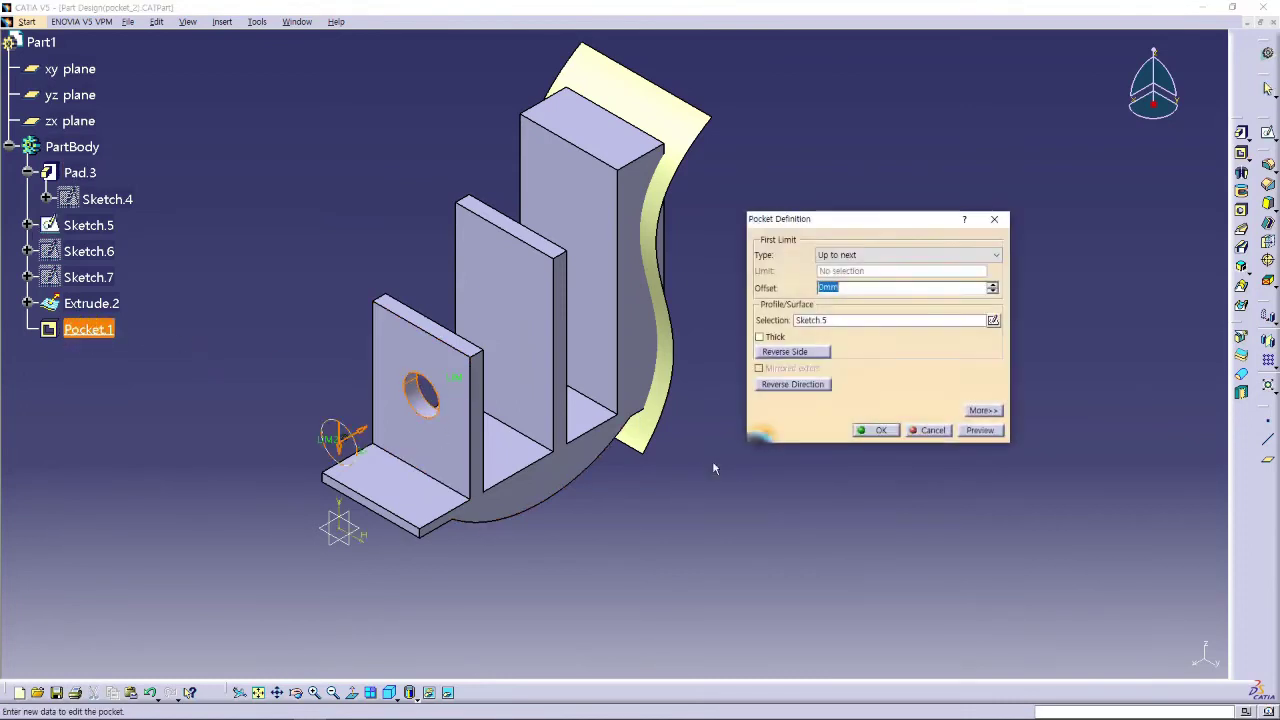
click(900, 255)
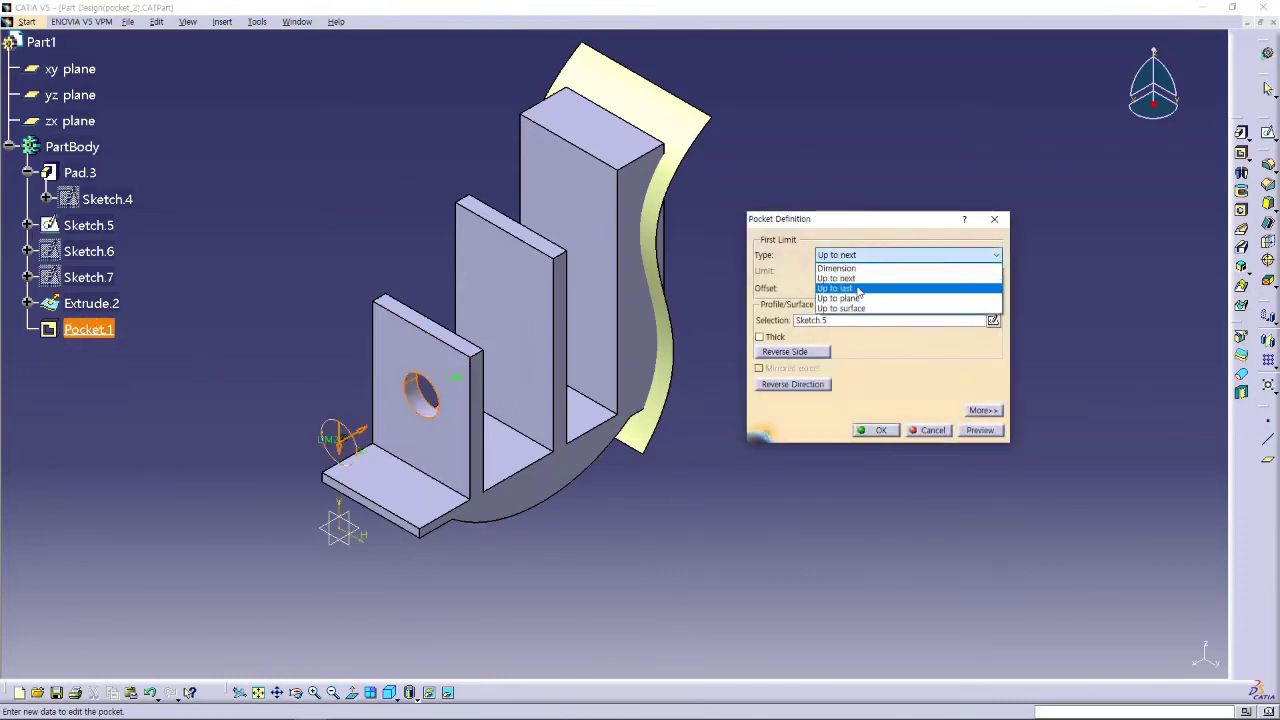
click(850, 279)
click(979, 430)
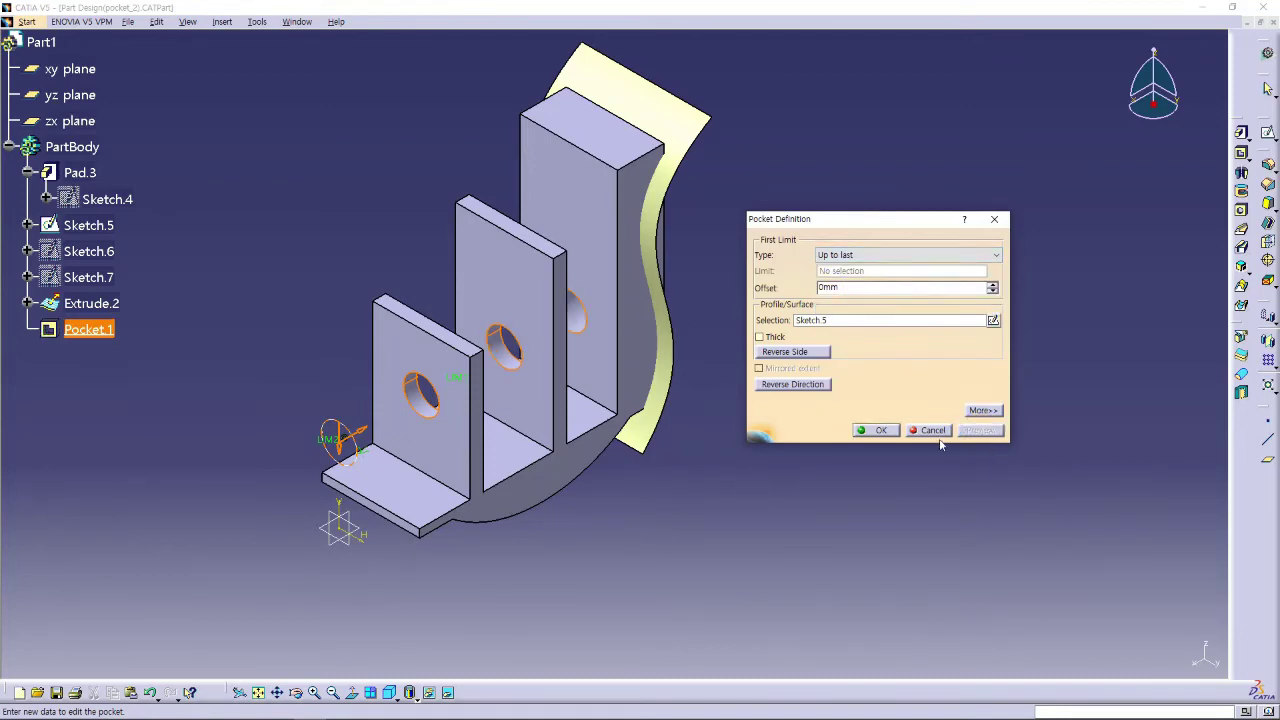
click(875, 432)
middle_drag(829, 345, 636, 396)
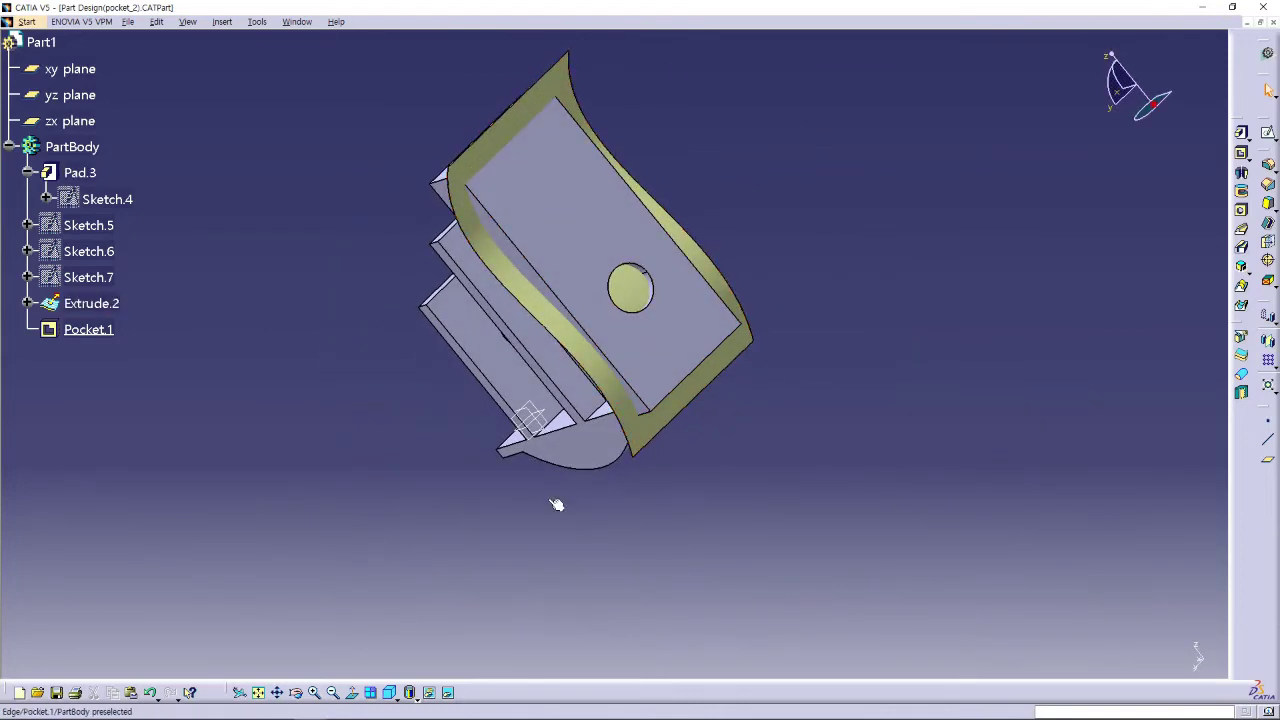
click(408, 690)
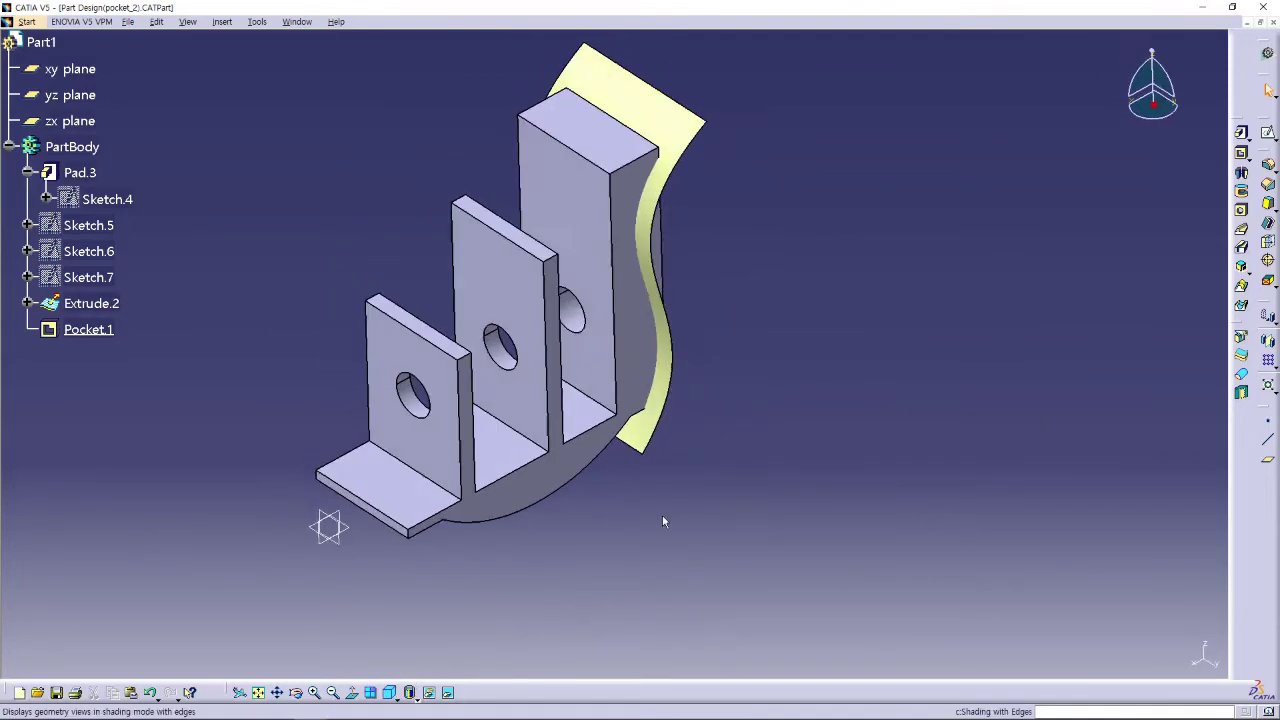
middle_drag(768, 327, 349, 423)
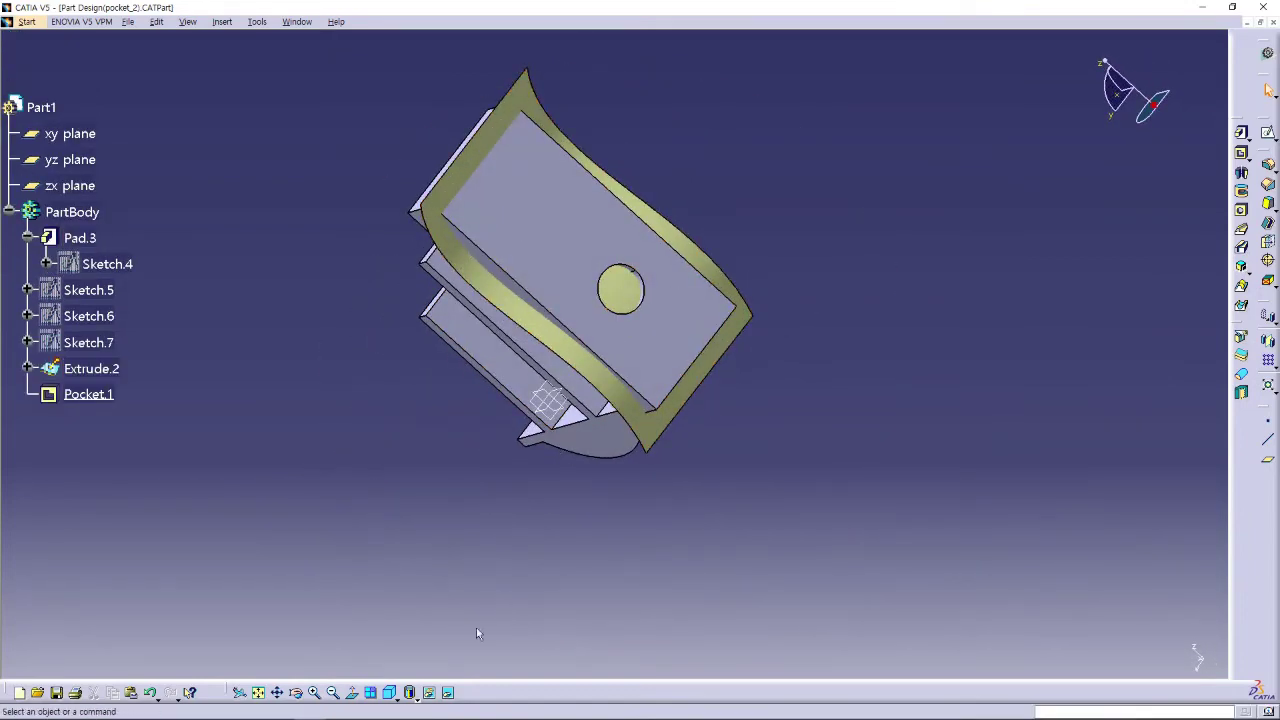
click(389, 692)
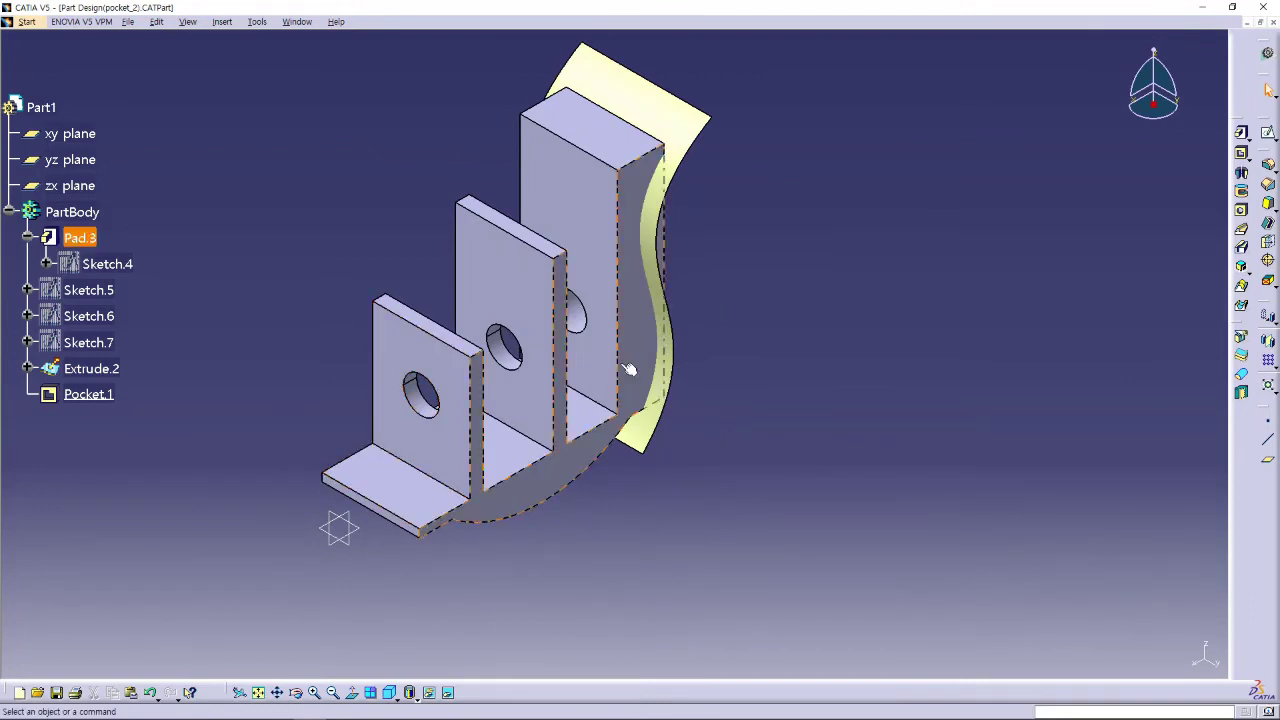
Edit Pocket.1 to use an Up to plane first limit at the far face of the middle wall, and accept it.
click(90, 394)
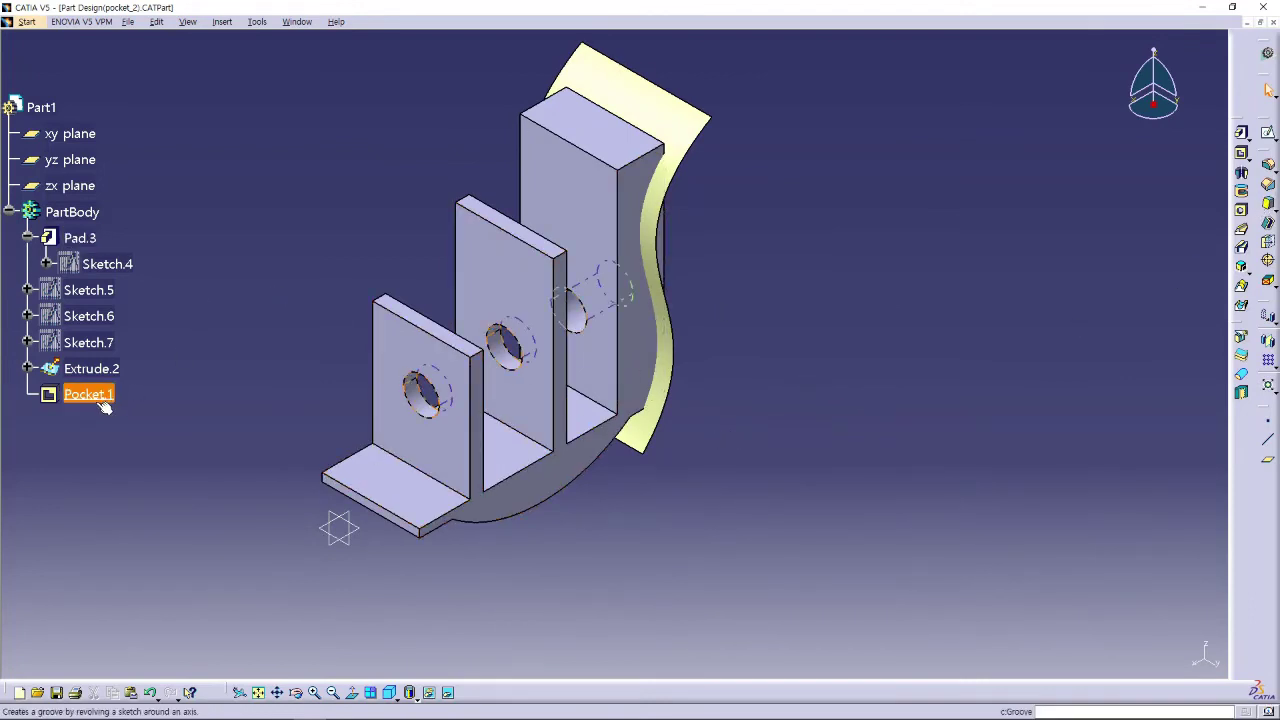
double_click(90, 394)
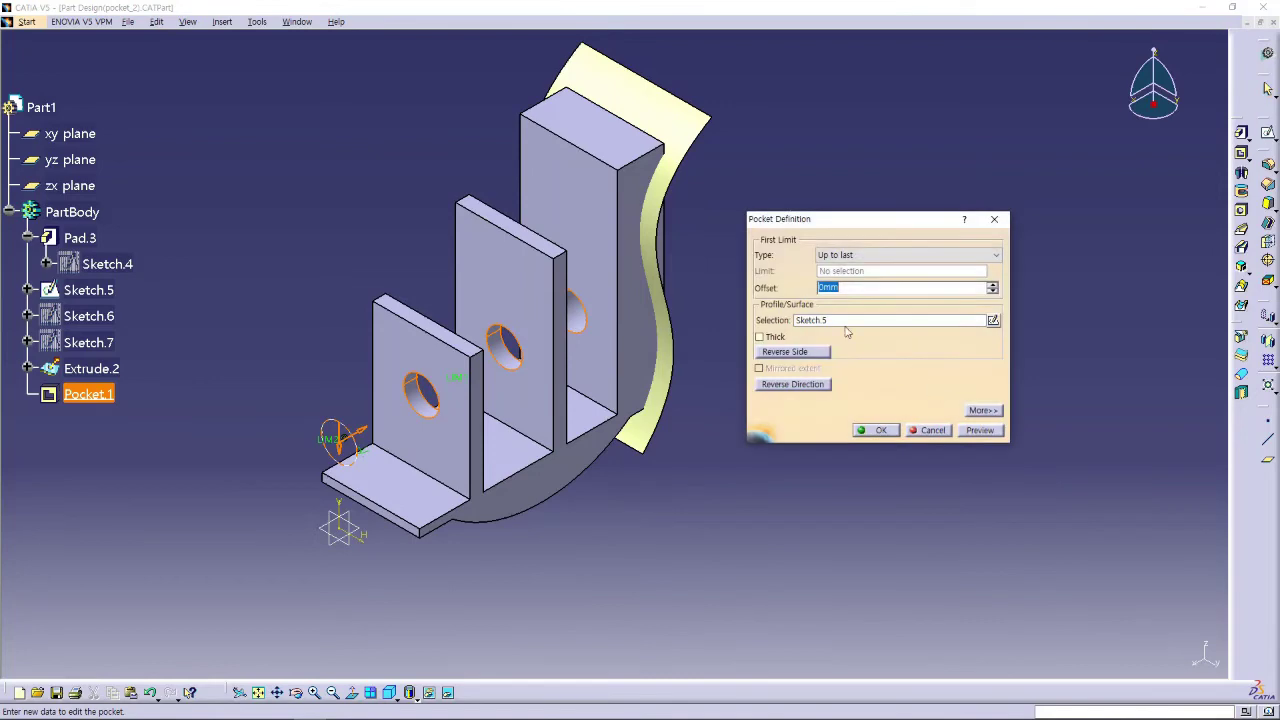
click(857, 255)
click(862, 300)
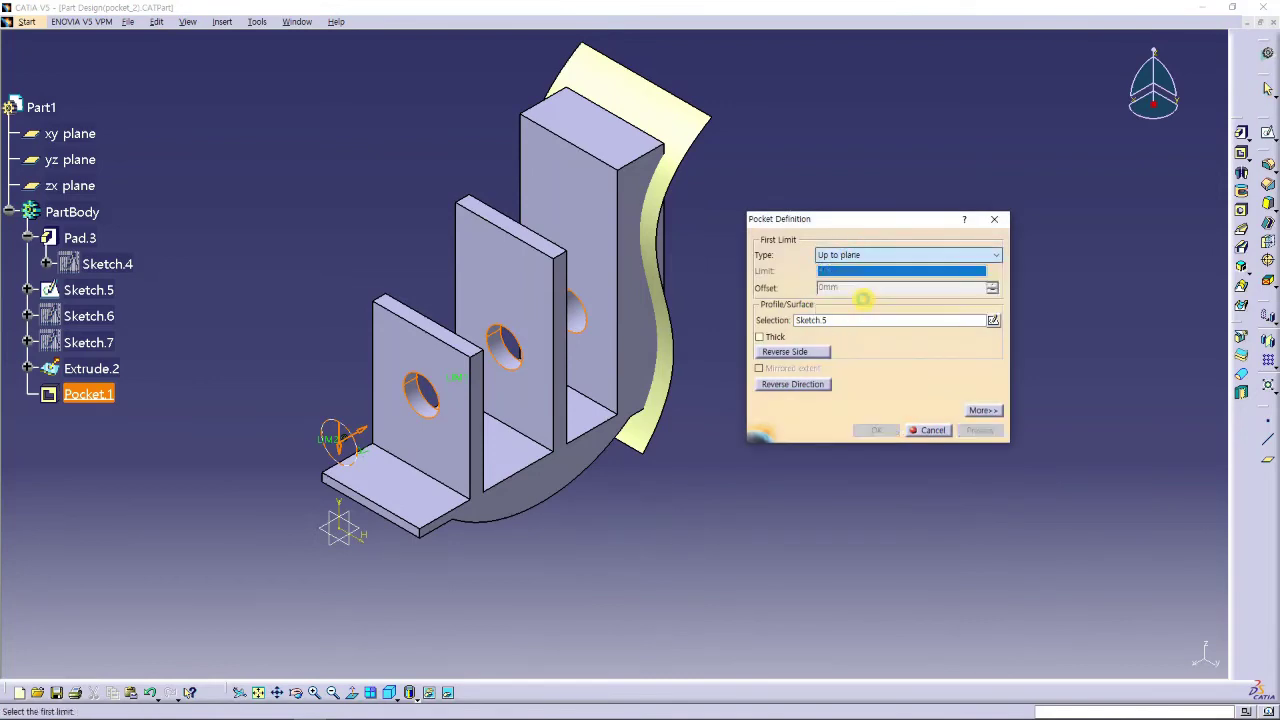
middle_drag(686, 362, 477, 311)
click(480, 289)
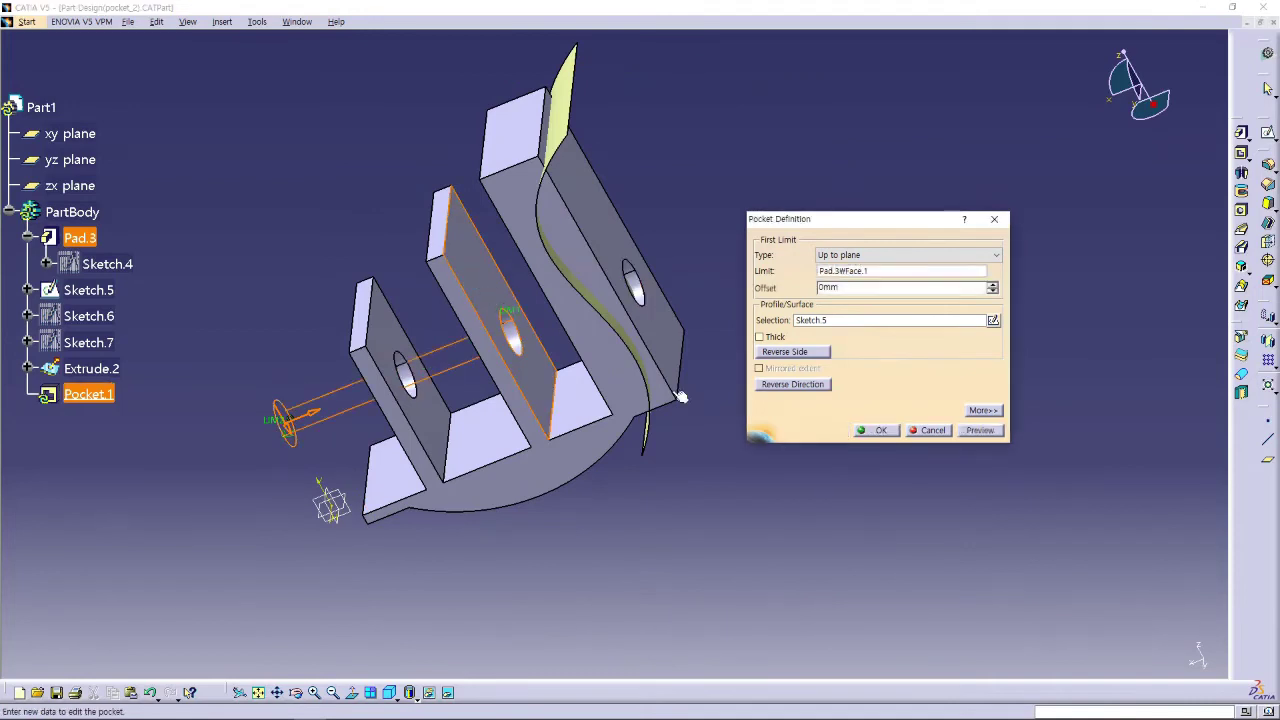
click(982, 432)
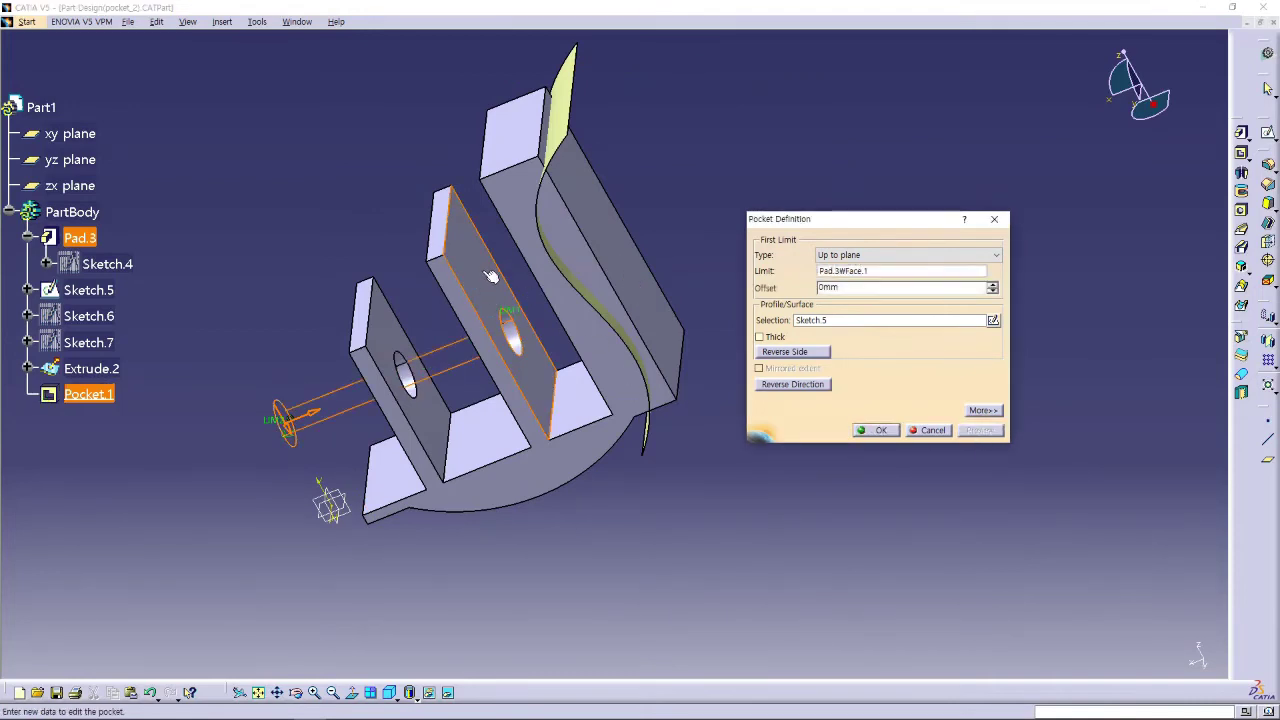
click(880, 431)
middle_drag(698, 471, 855, 395)
click(392, 692)
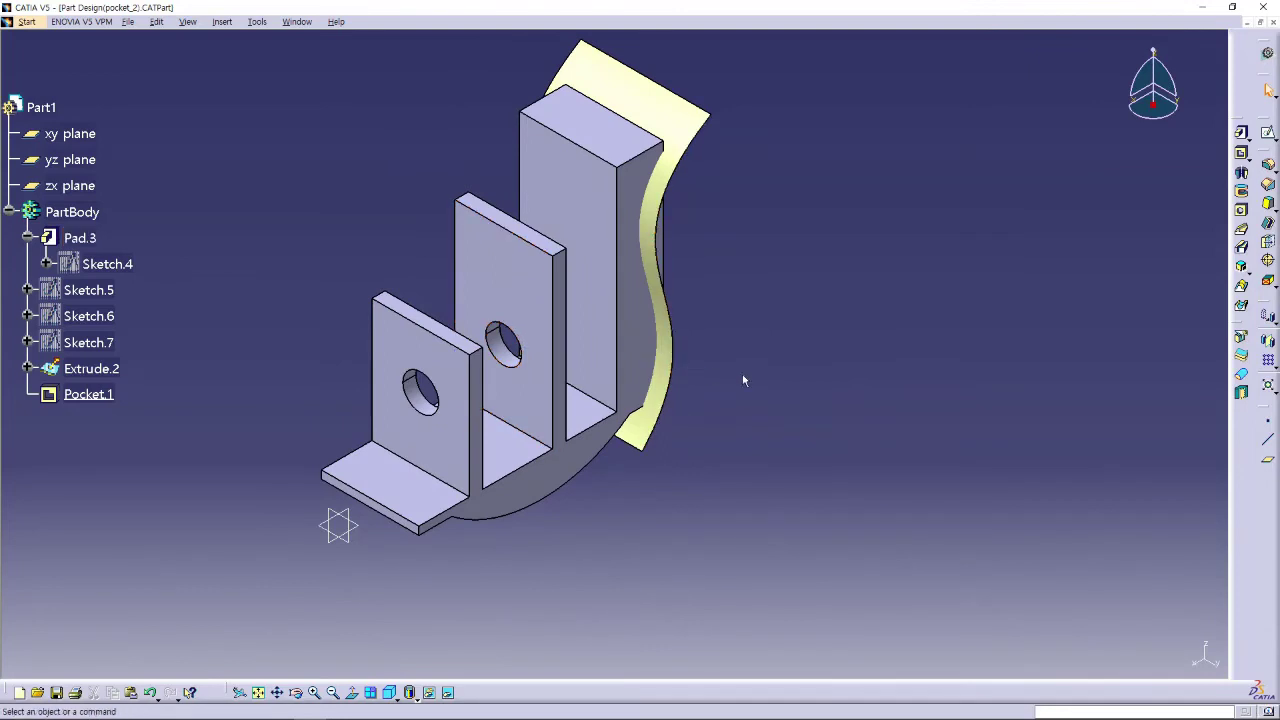
Edit Pocket.1 to end Up to surface at the curved surface Extrude.2, accept it and inspect the pocket's end in the tallest wall.
scroll(167, 384, down, 1)
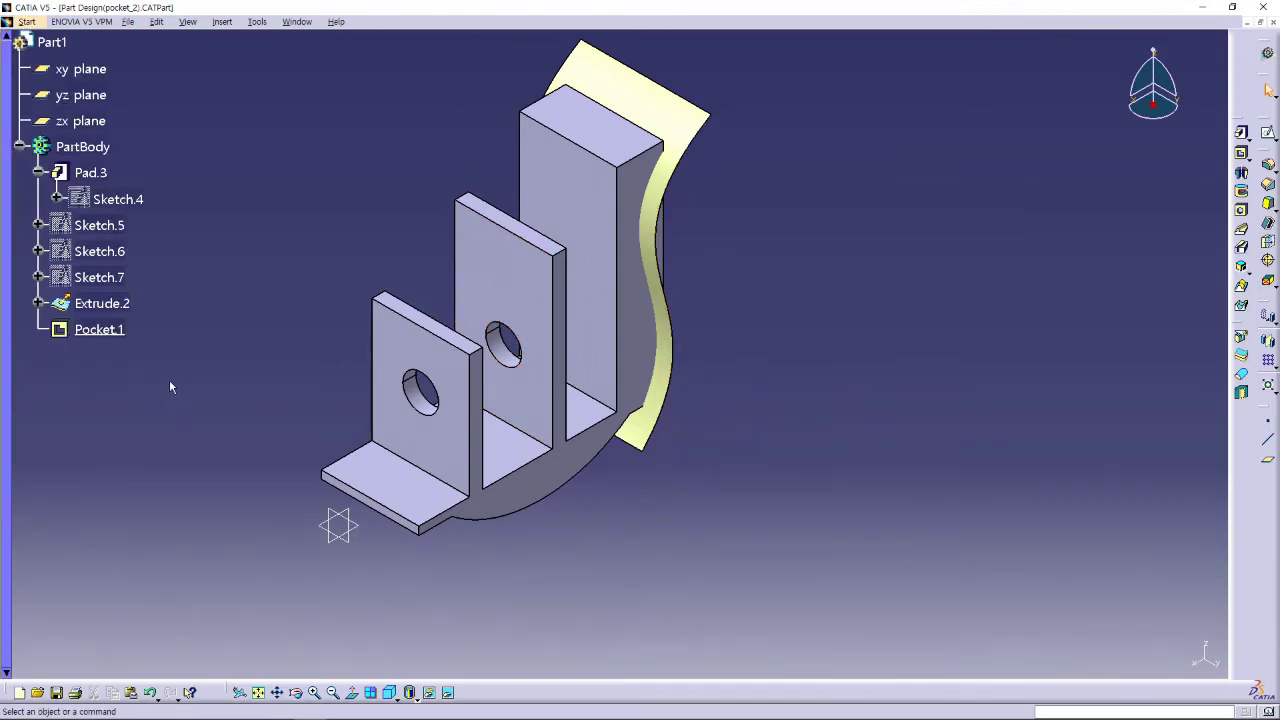
click(6, 36)
double_click(88, 351)
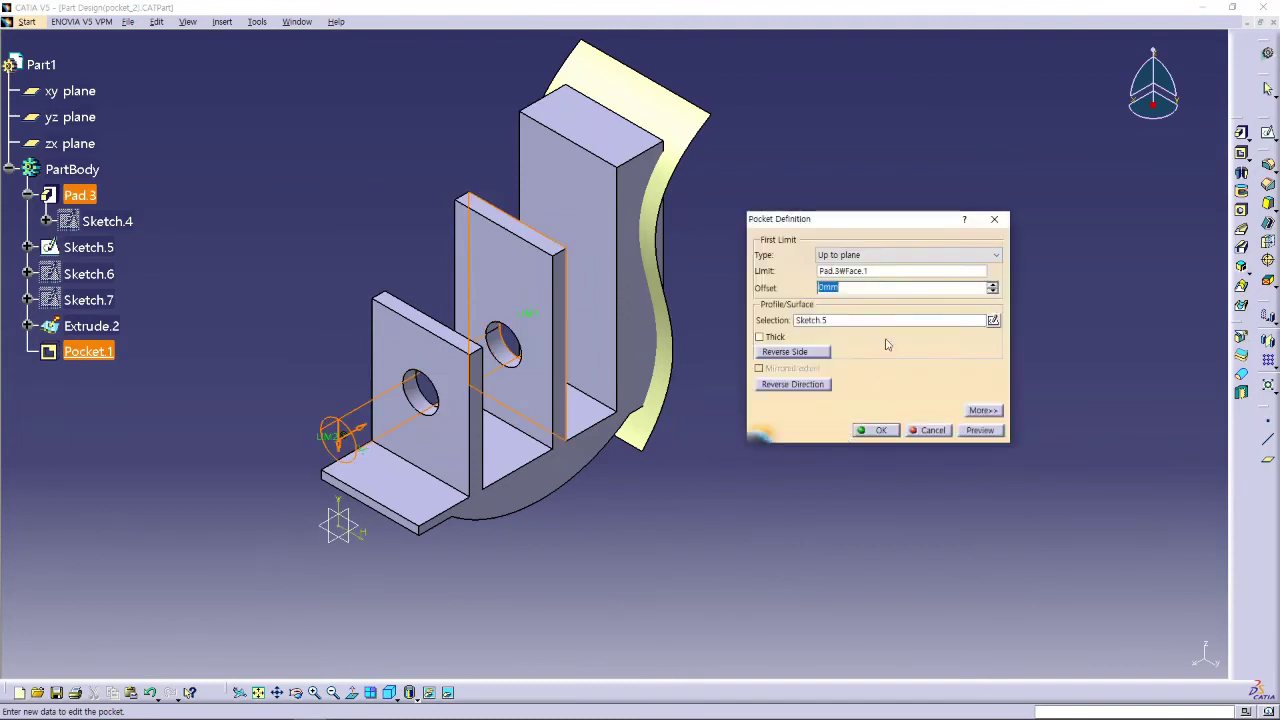
click(892, 255)
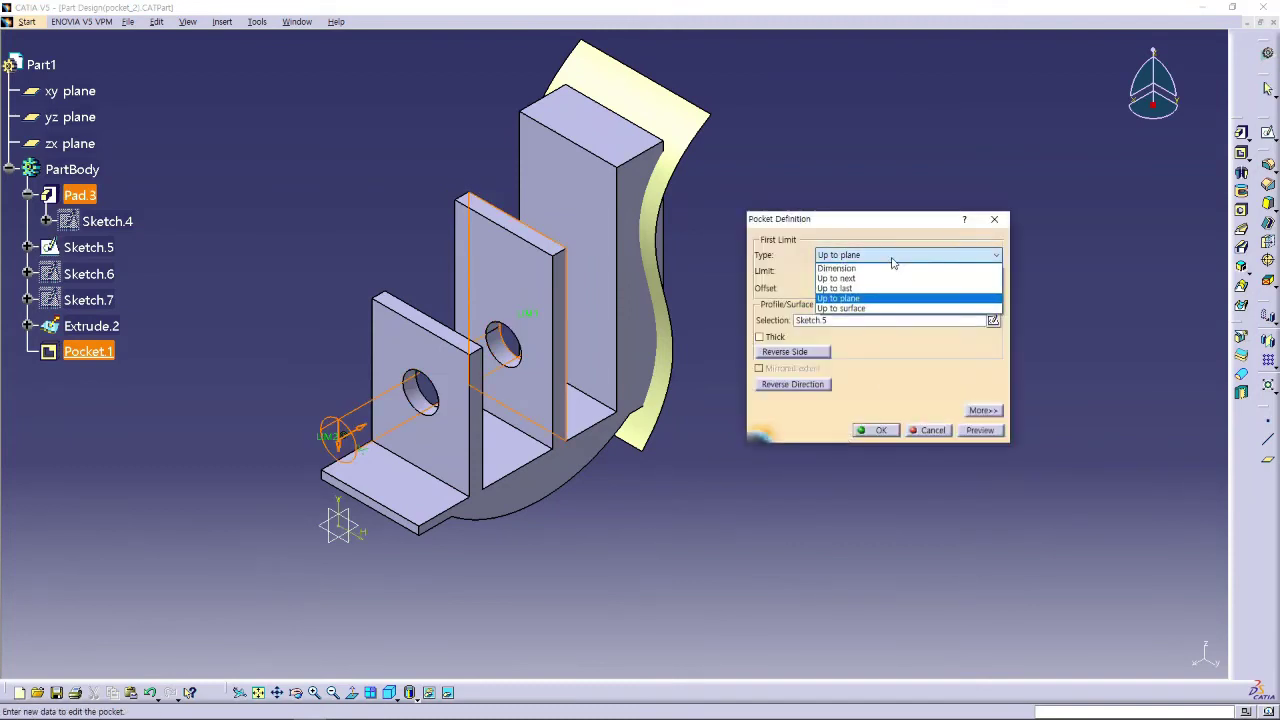
click(878, 310)
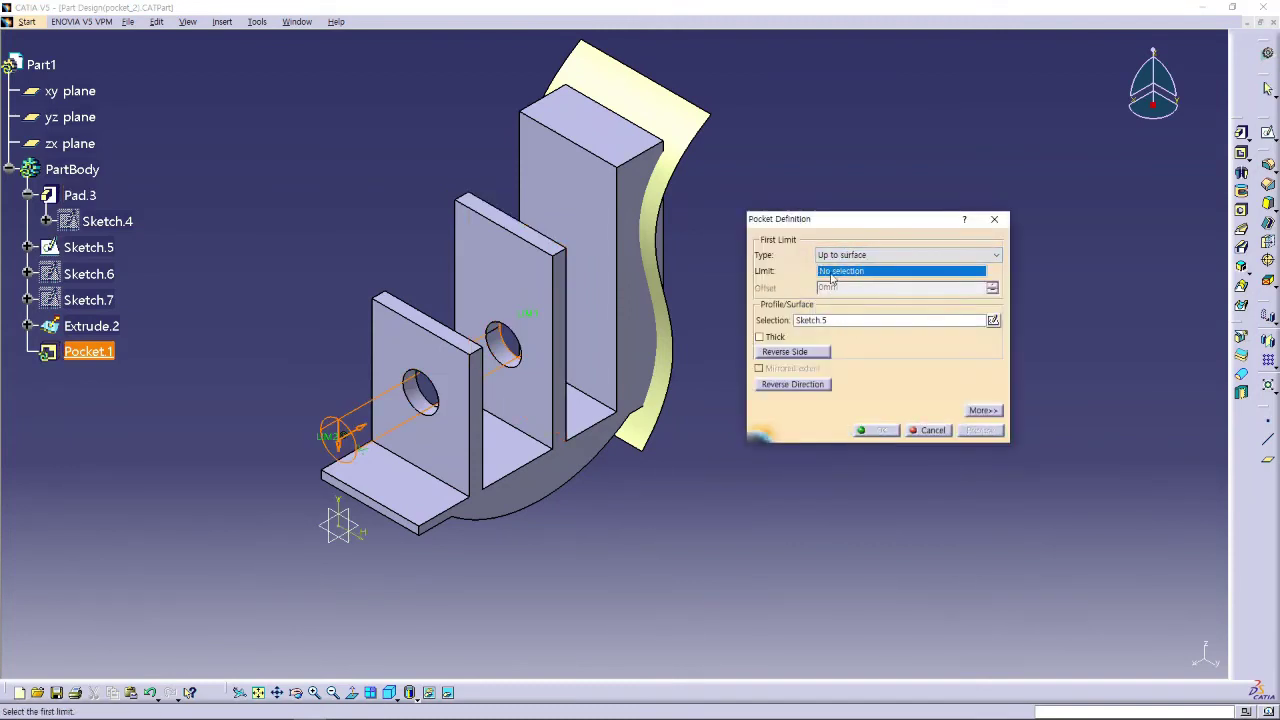
click(679, 135)
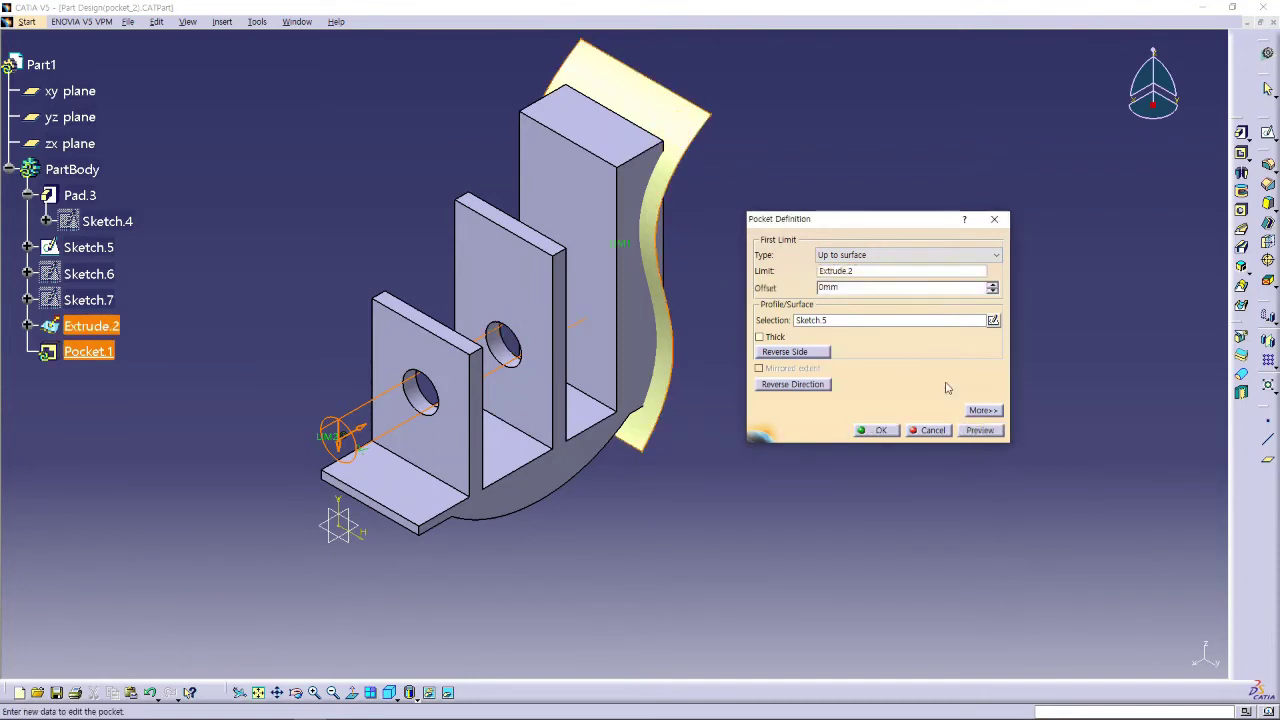
click(980, 431)
click(879, 430)
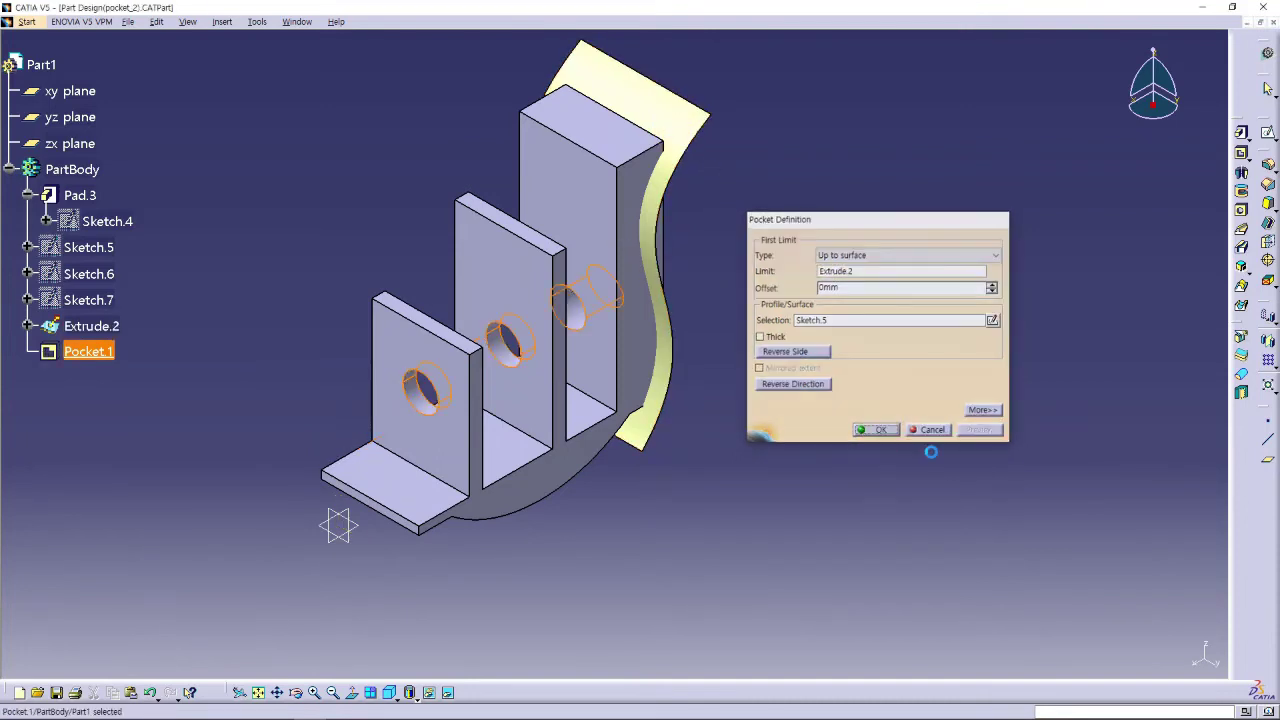
middle_drag(930, 344, 679, 333)
middle_drag(629, 457, 723, 323)
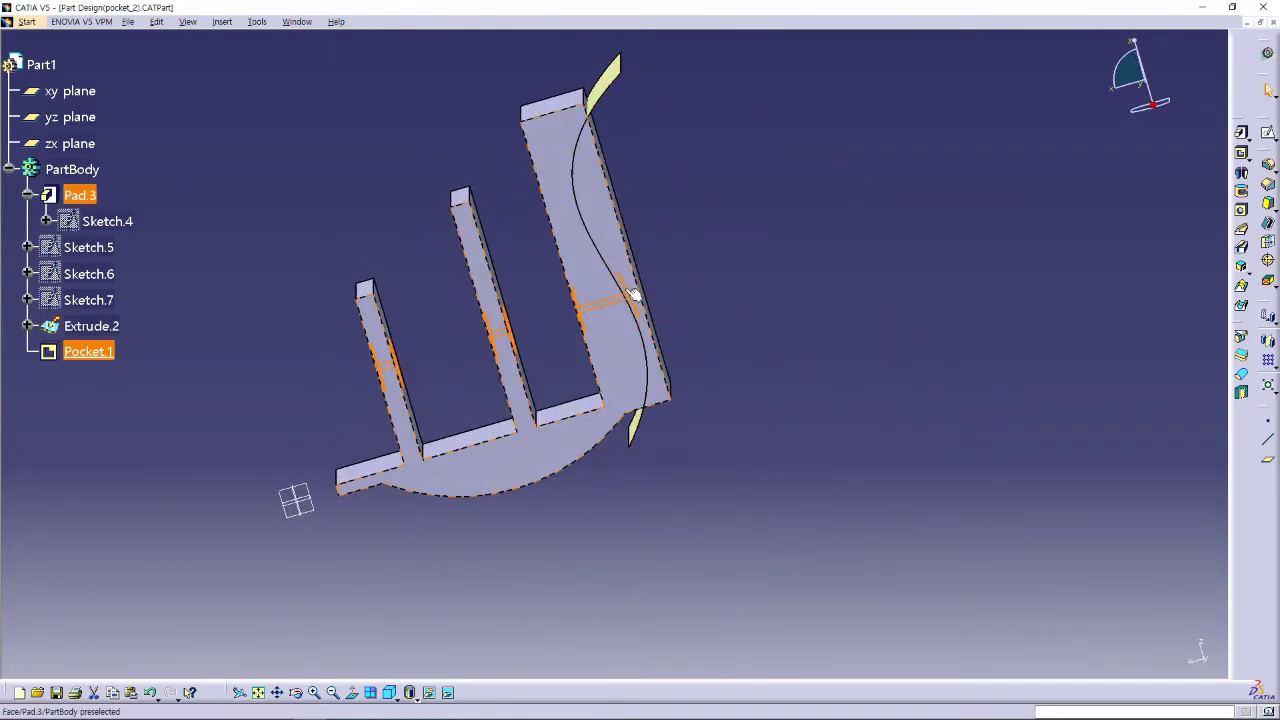
middle_drag(614, 340, 690, 320)
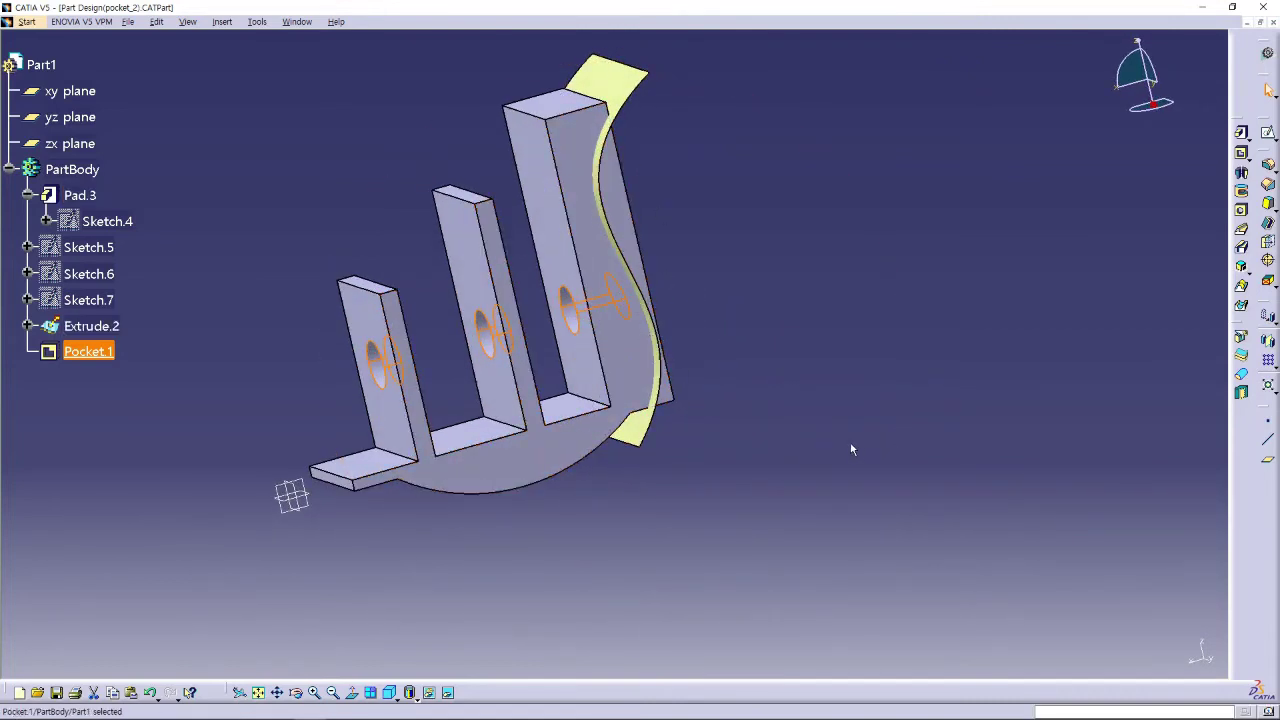
middle_drag(594, 380, 605, 425)
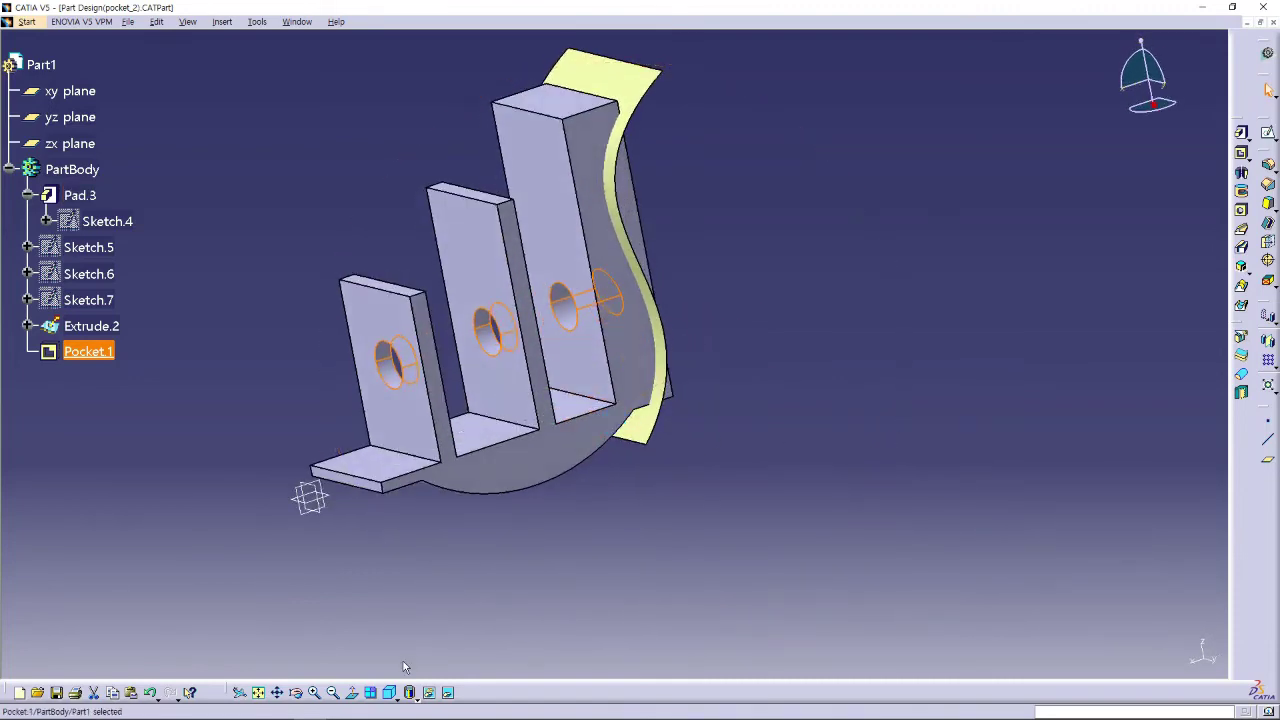
key(ctrl+i)
click(820, 405)
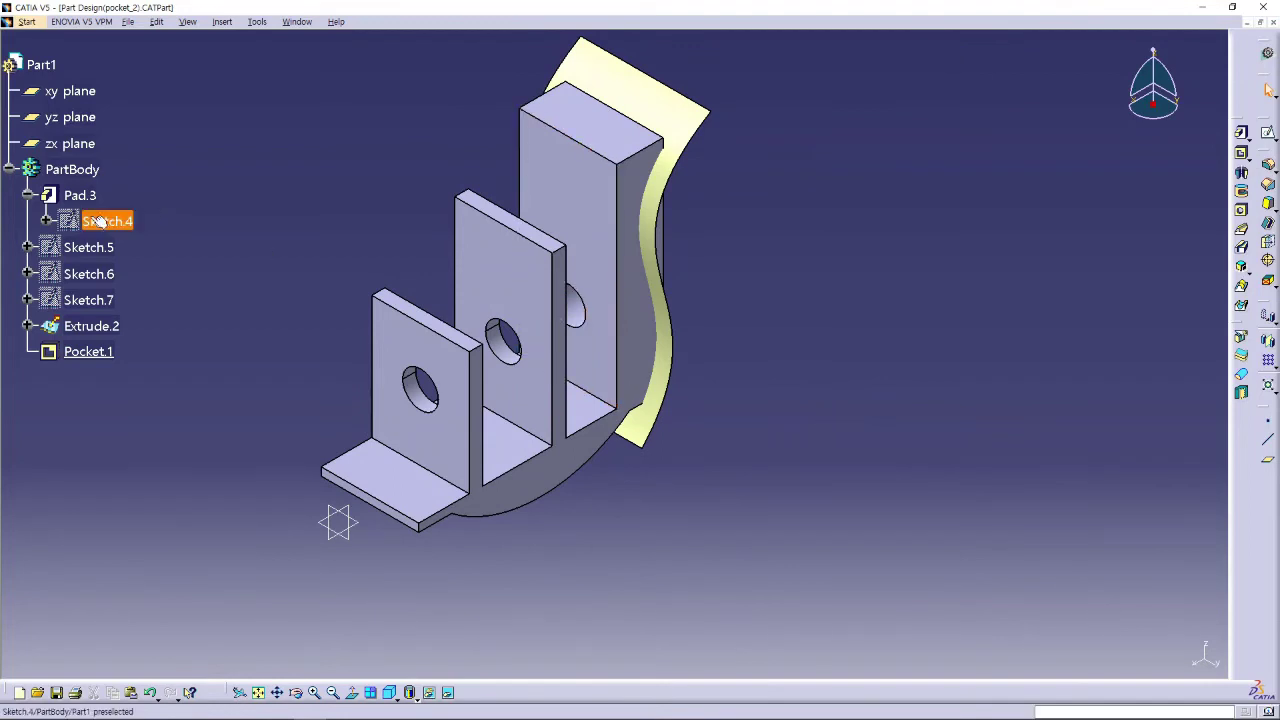
Collapse Pad.3 in the tree, close the pocket_2 part without saving the changes, and begin a new empty part.
click(28, 195)
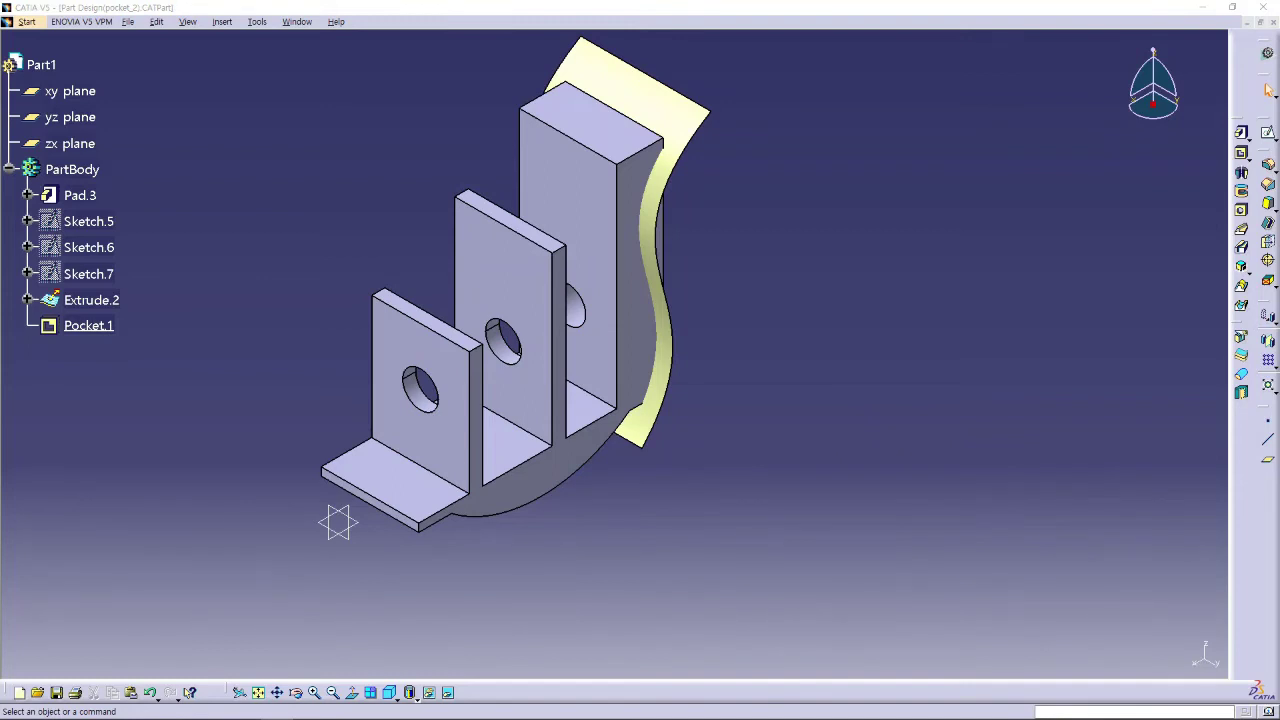
click(1272, 22)
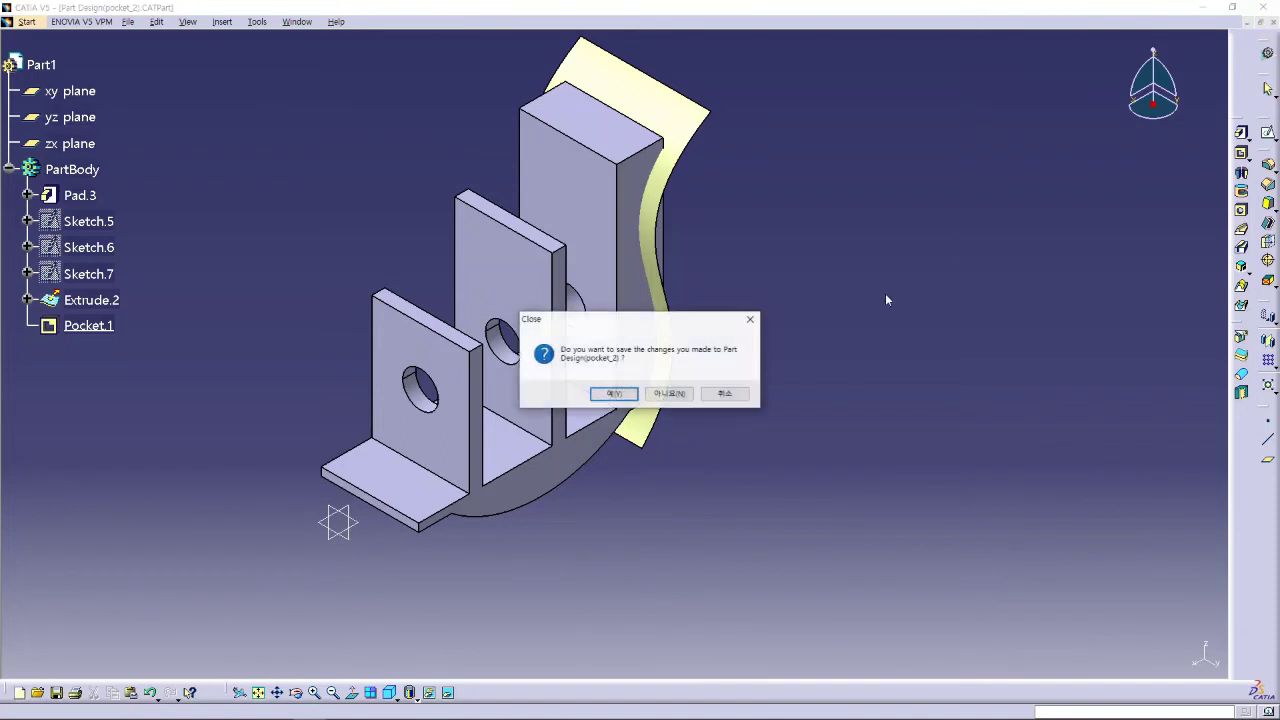
click(668, 394)
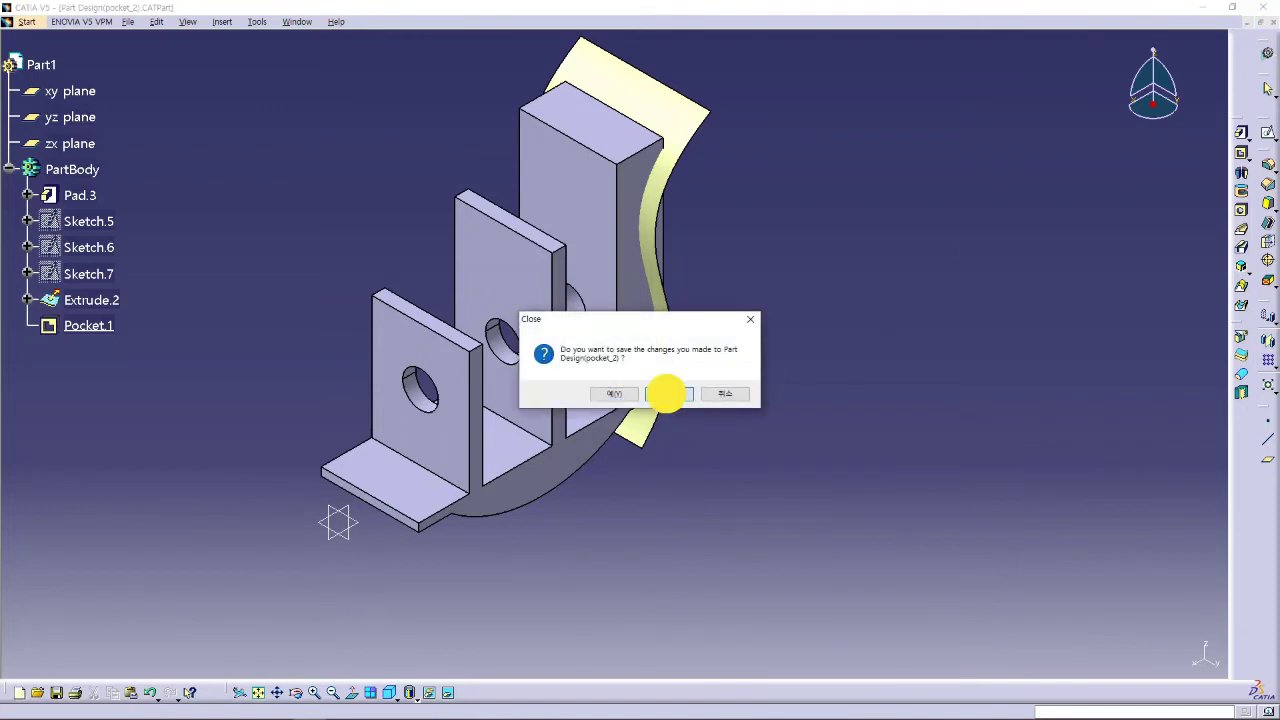
click(920, 449)
middle_drag(888, 439, 834, 443)
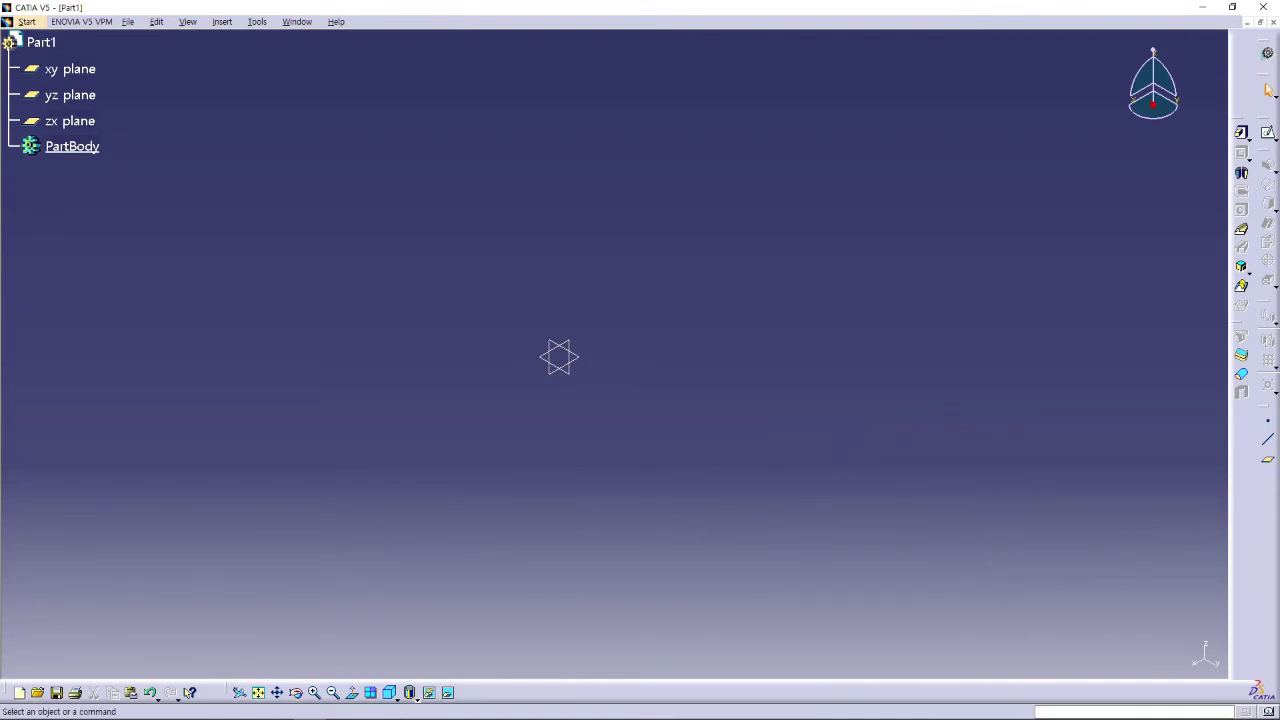
Sketch a tall centered rectangle about the origin on the xy plane and exit the sketch.
click(1268, 132)
click(588, 362)
middle_drag(834, 343, 738, 312)
click(1250, 166)
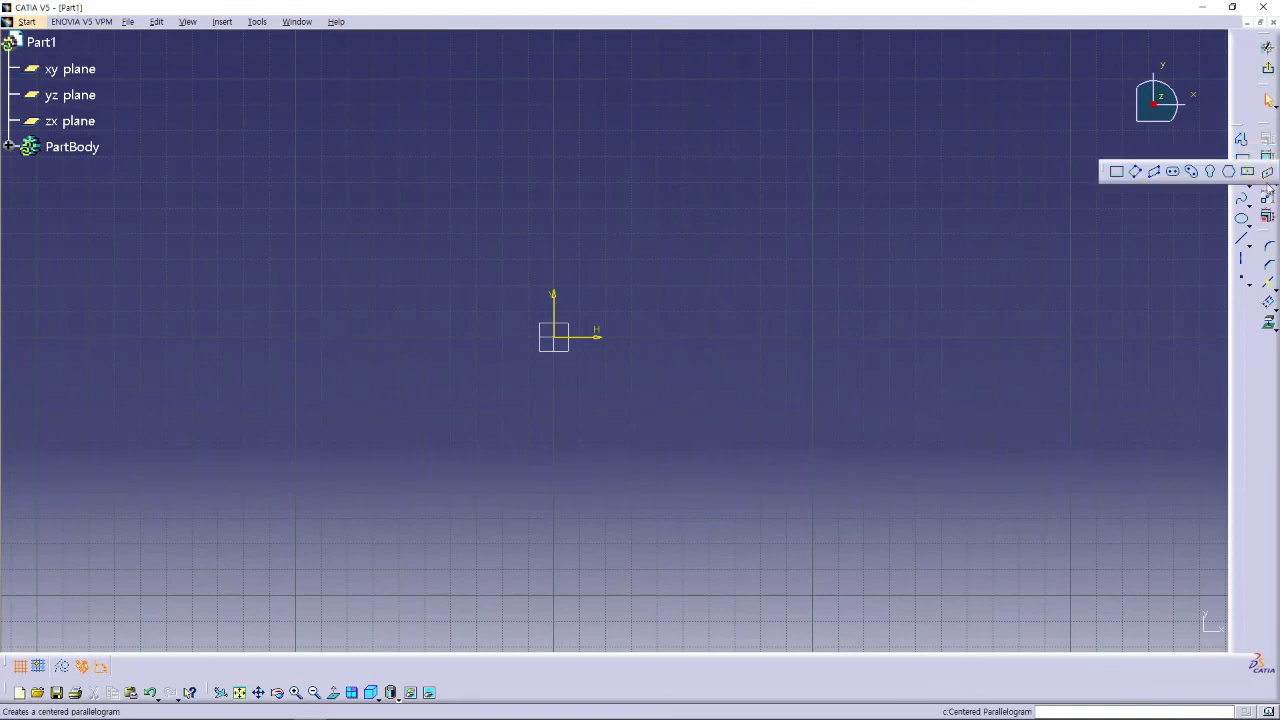
click(1248, 172)
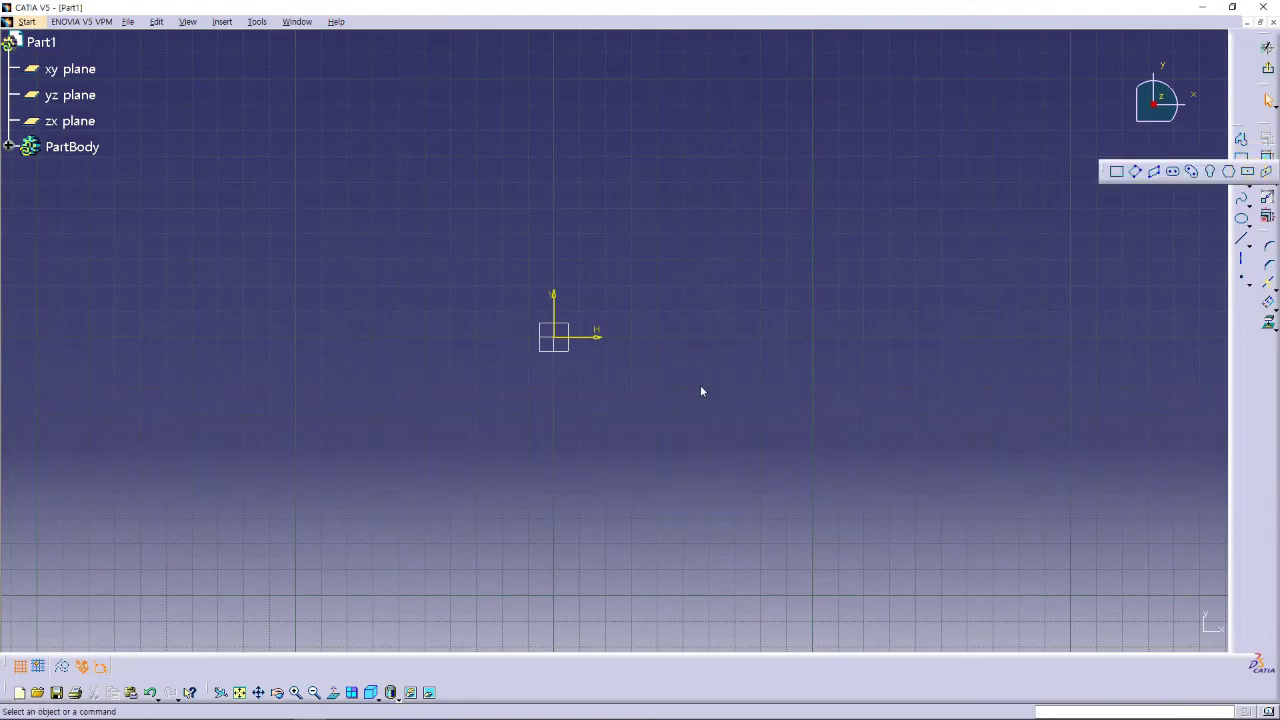
click(558, 338)
click(674, 128)
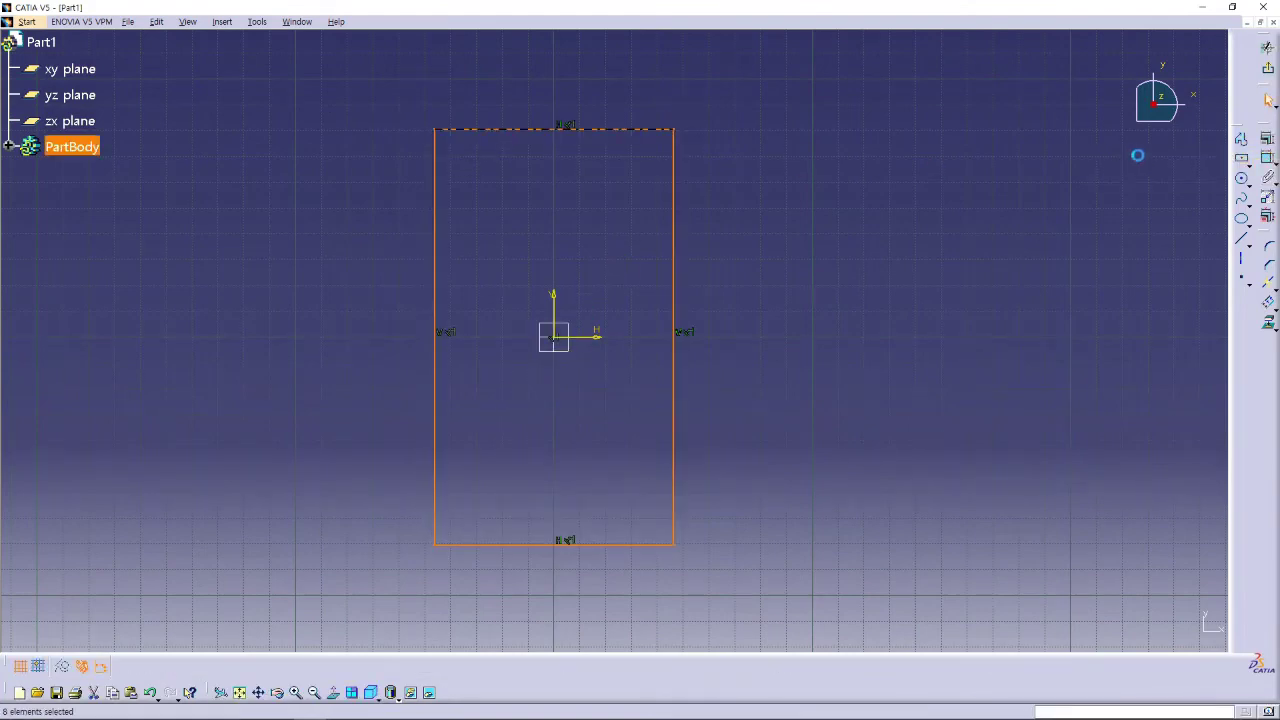
click(1268, 68)
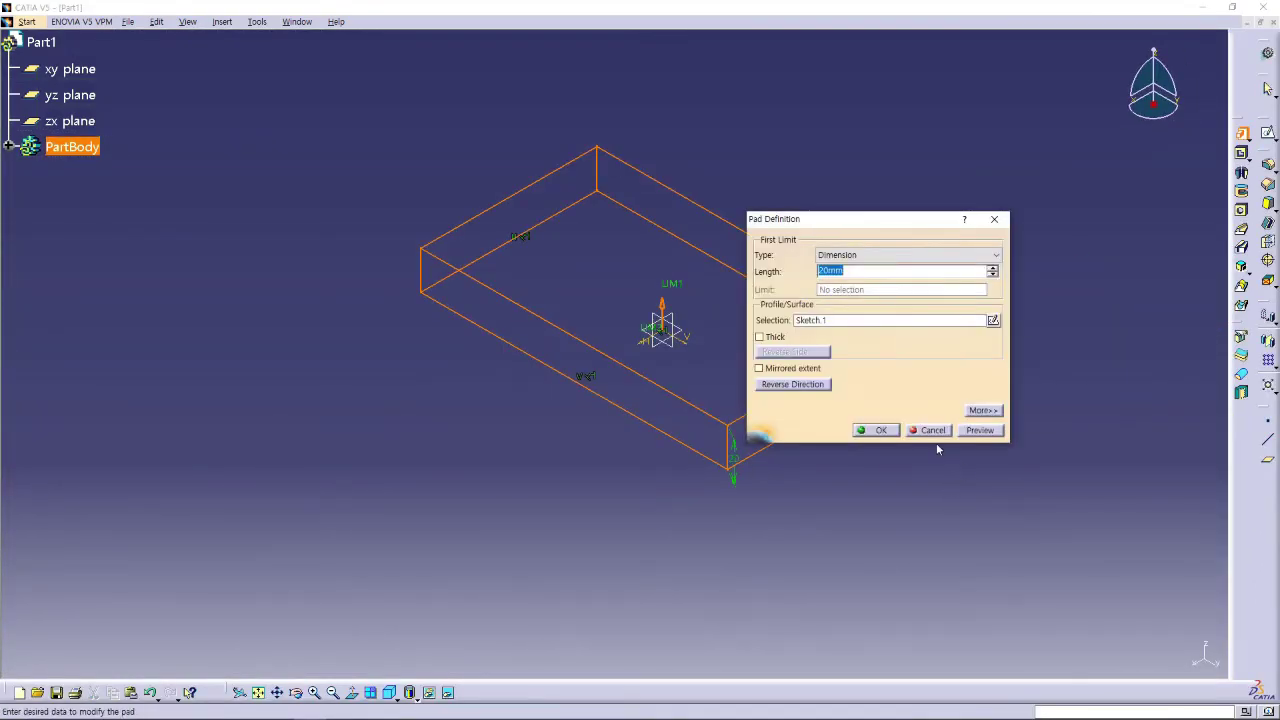
Extrude the rectangle upward into a block 69 mm high and expand PartBody in the tree to show the pad.
drag(663, 288, 717, 177)
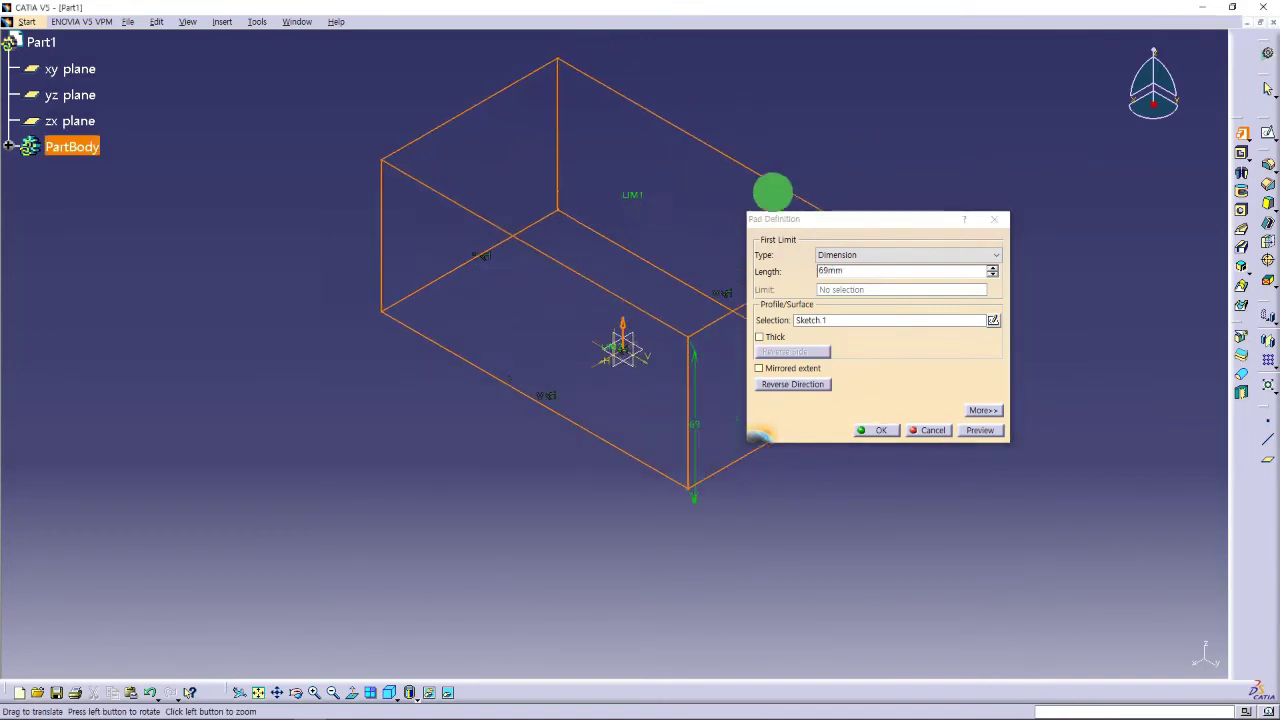
middle_drag(831, 171, 718, 218)
click(880, 430)
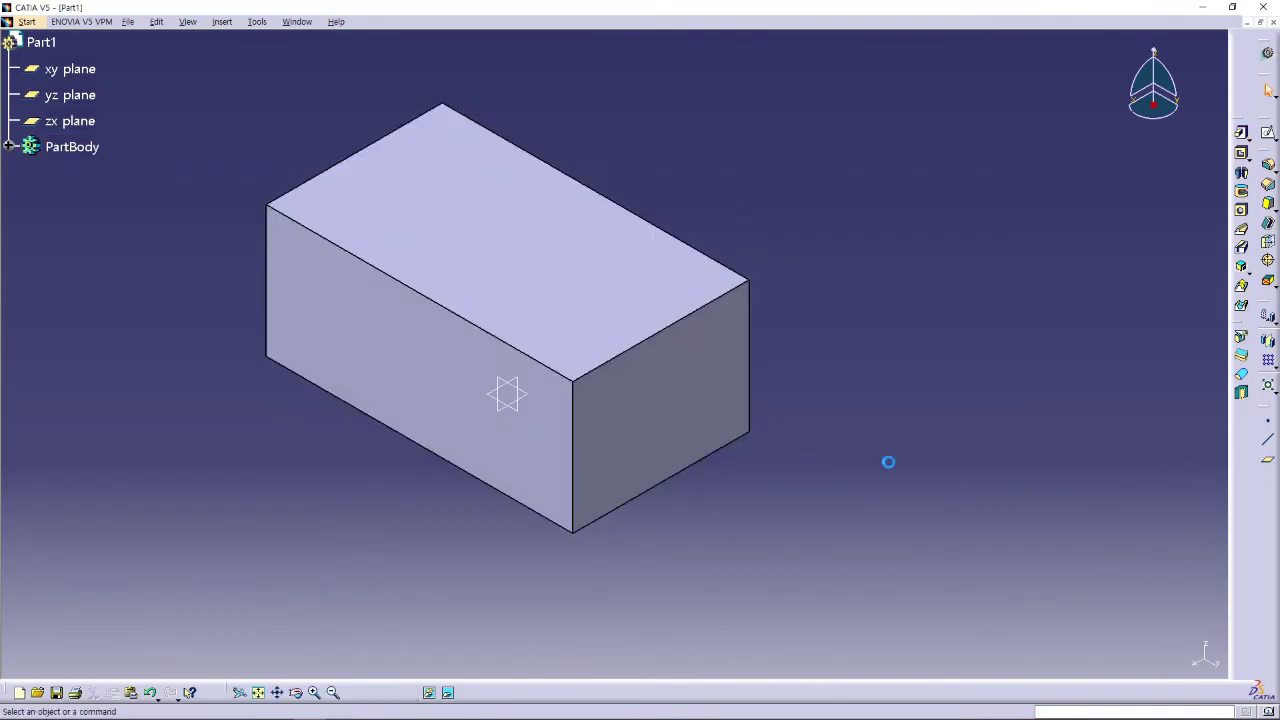
middle_drag(860, 437, 884, 436)
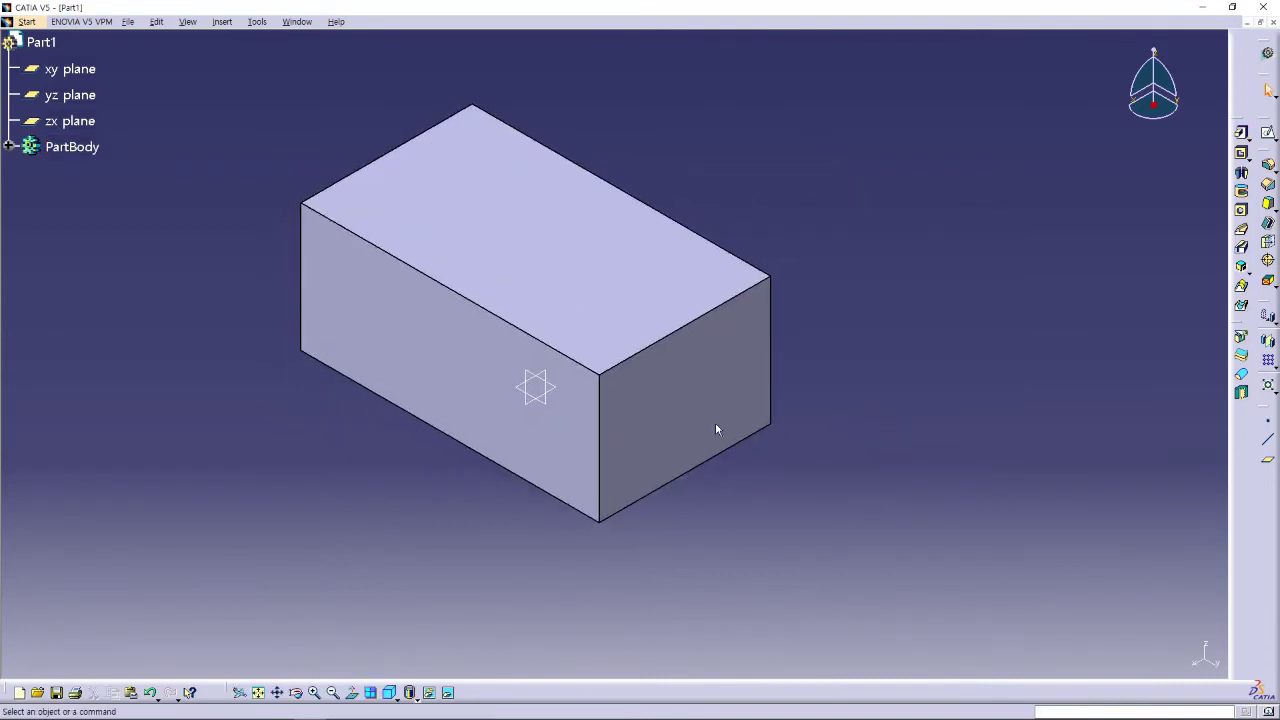
click(8, 146)
click(28, 172)
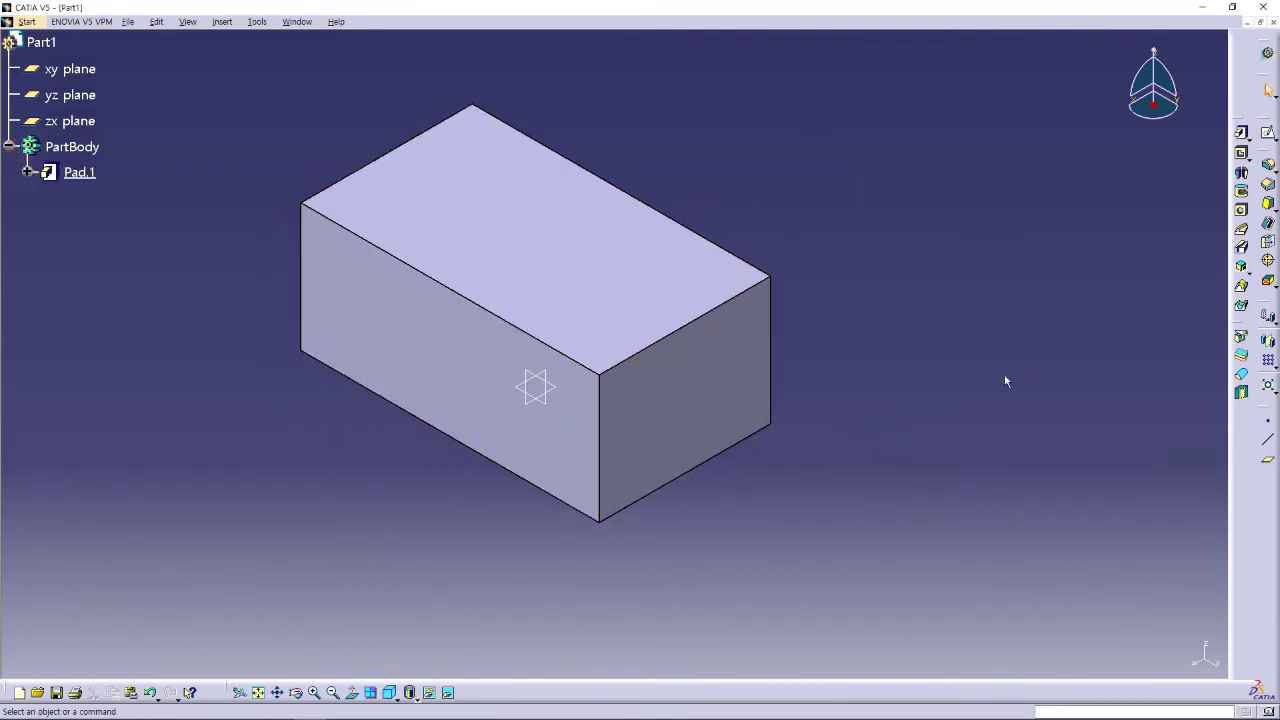
Sketch a smaller centered rectangle about the origin on the block's top face and exit the sketch.
click(574, 269)
click(1268, 134)
click(586, 283)
middle_drag(930, 345, 953, 200)
click(1233, 163)
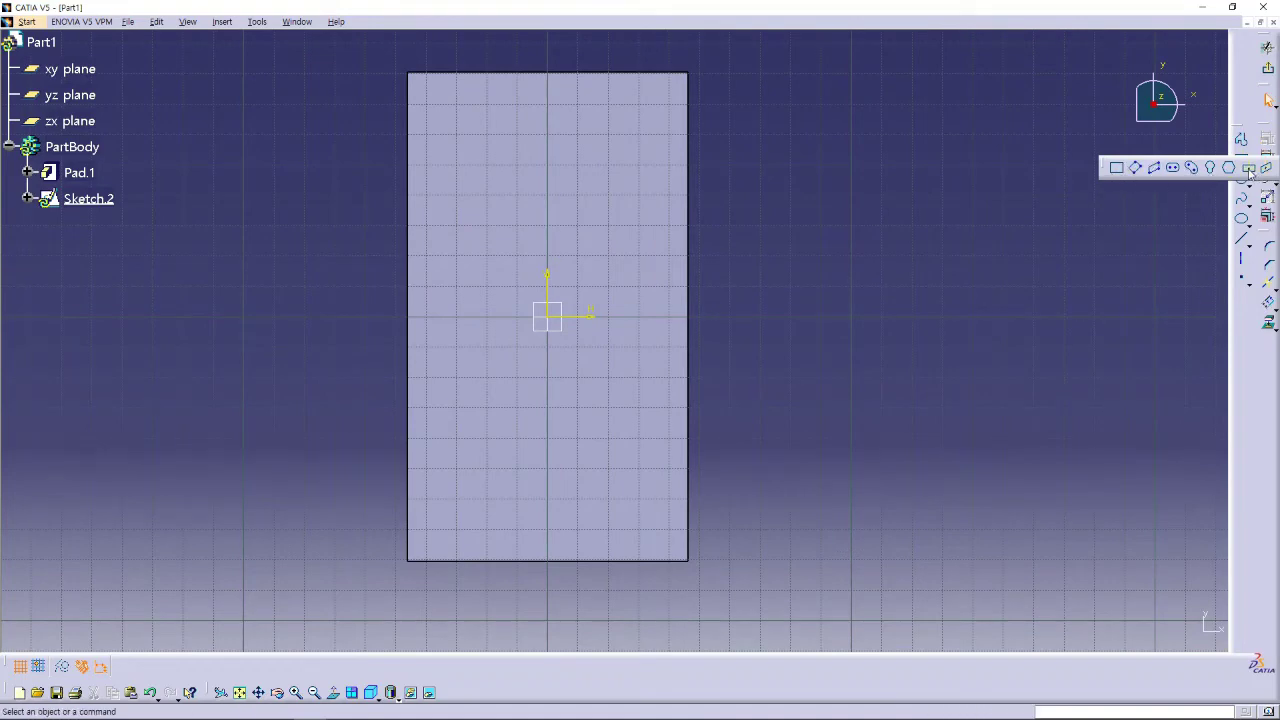
click(1248, 167)
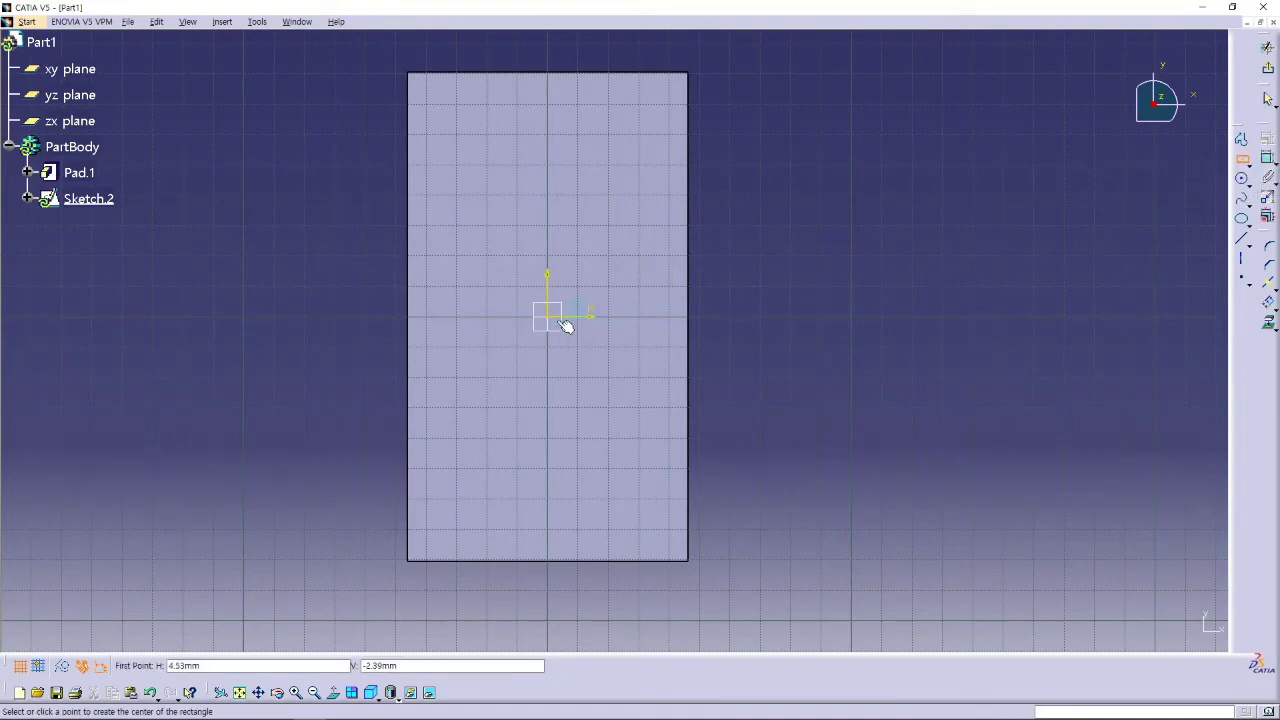
click(549, 316)
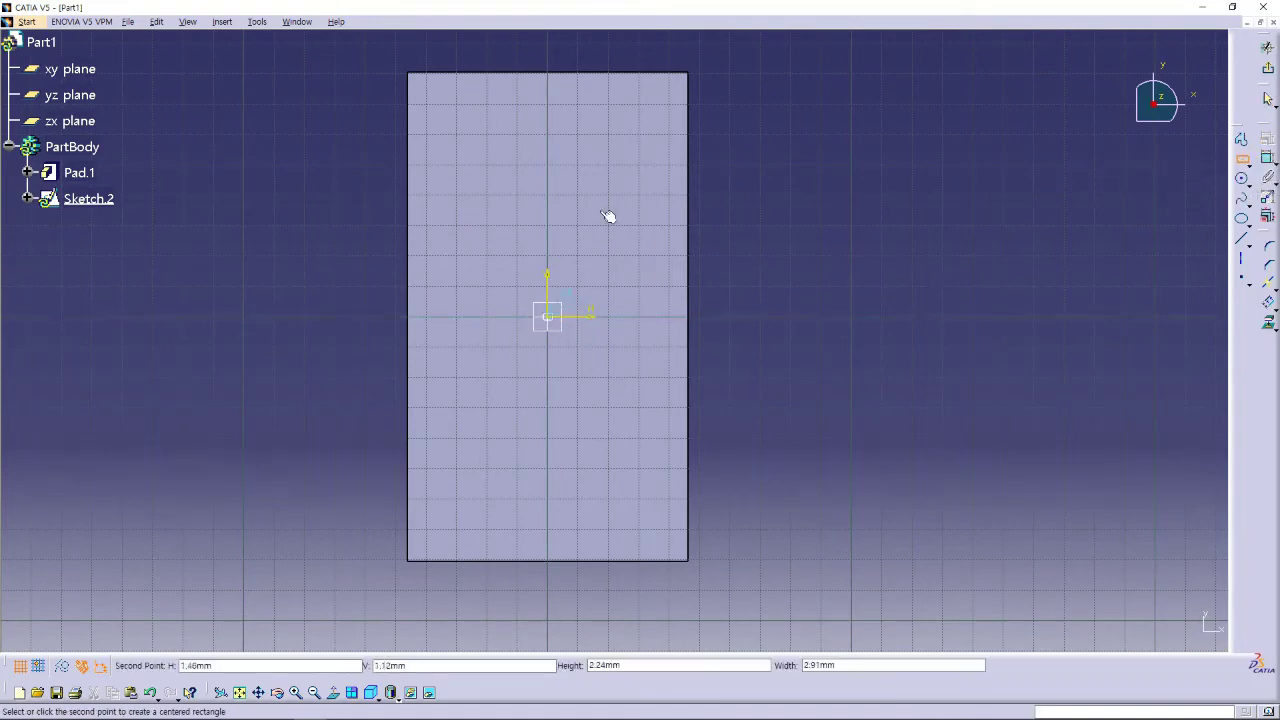
click(634, 167)
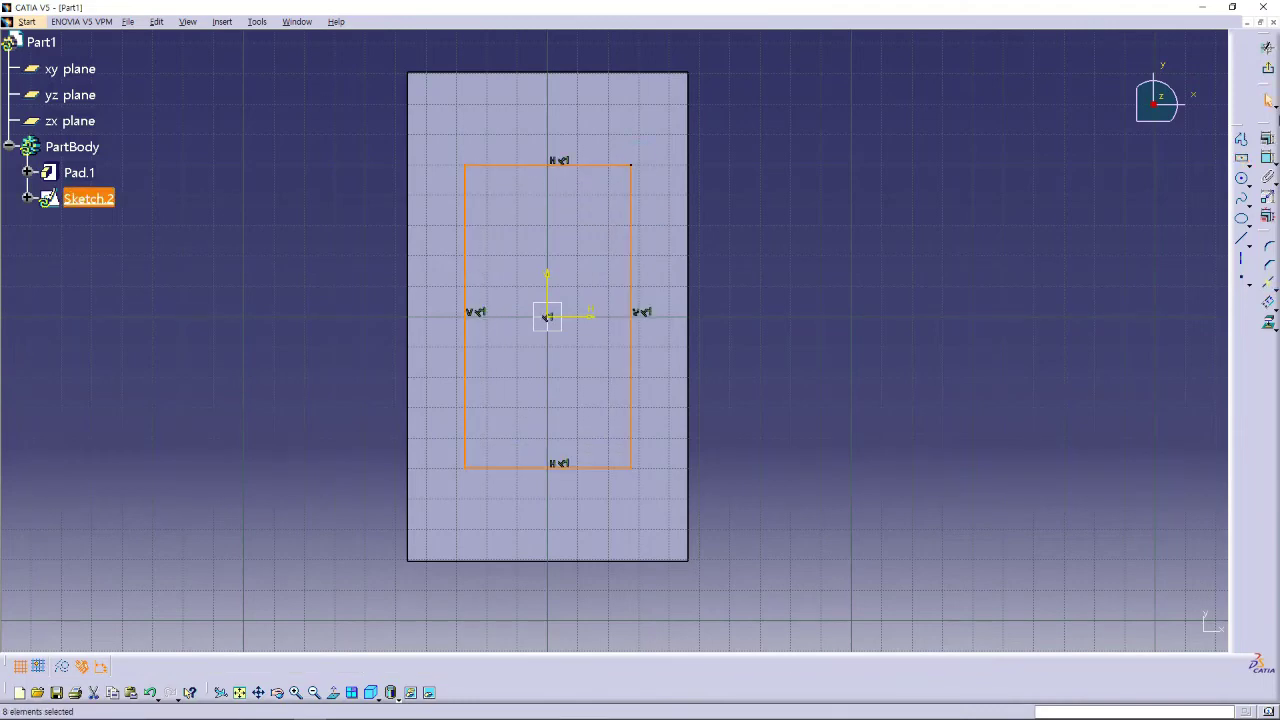
click(1267, 71)
mouse_move(986, 449)
middle_down()
mouse_move(898, 387)
mouse_move(840, 379)
middle_up()
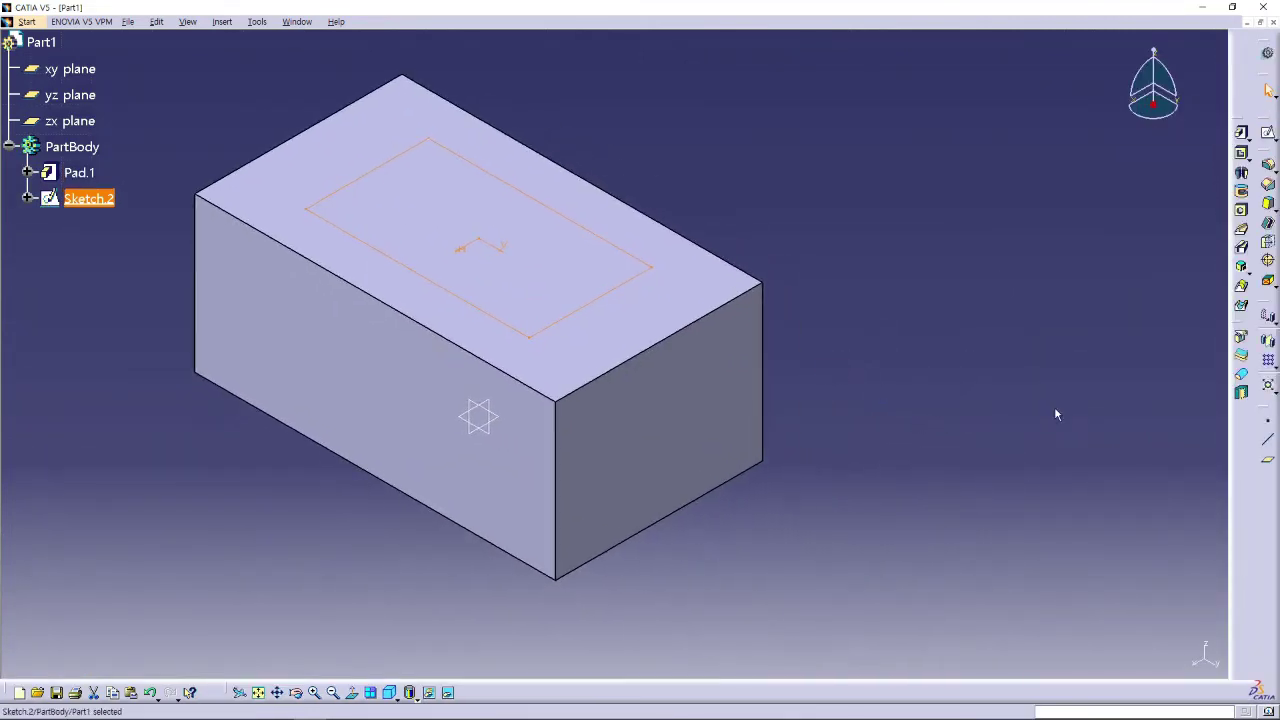
Start a Drafted Filleted Pocket from the new sketch with a 50 mm depth and the block's top face as second limit.
click(1246, 158)
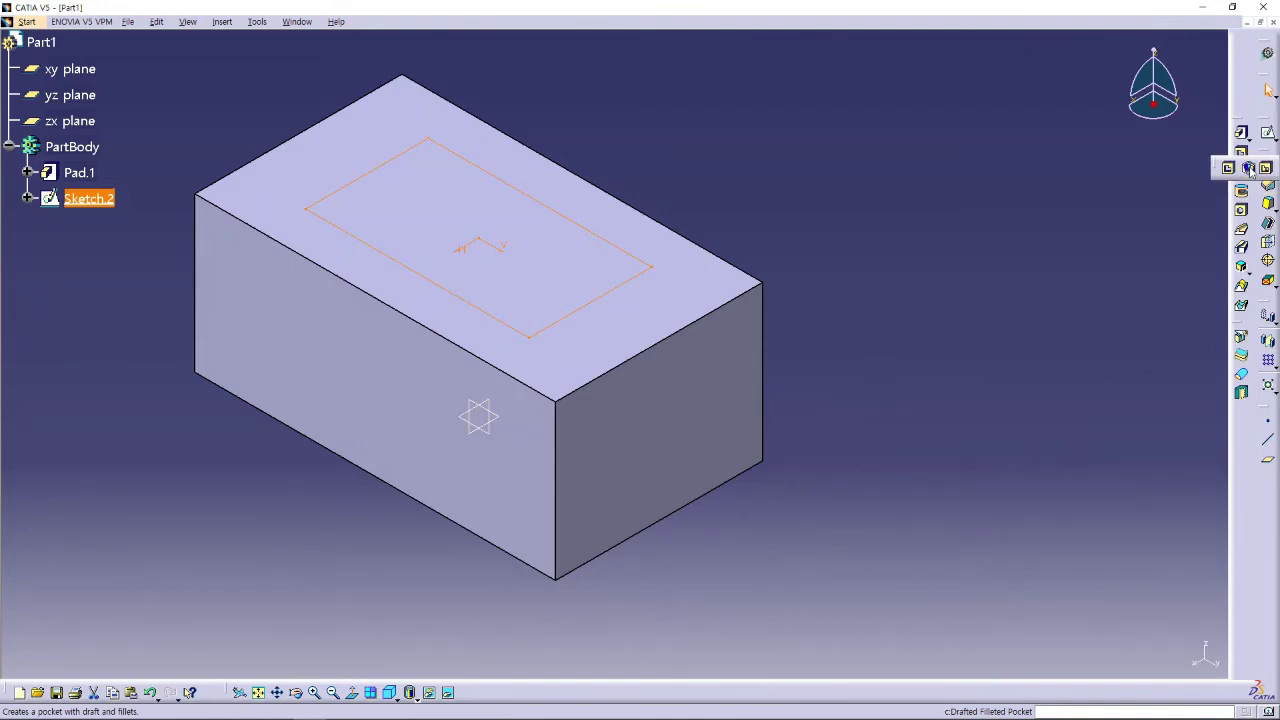
click(1249, 168)
drag(845, 220, 929, 140)
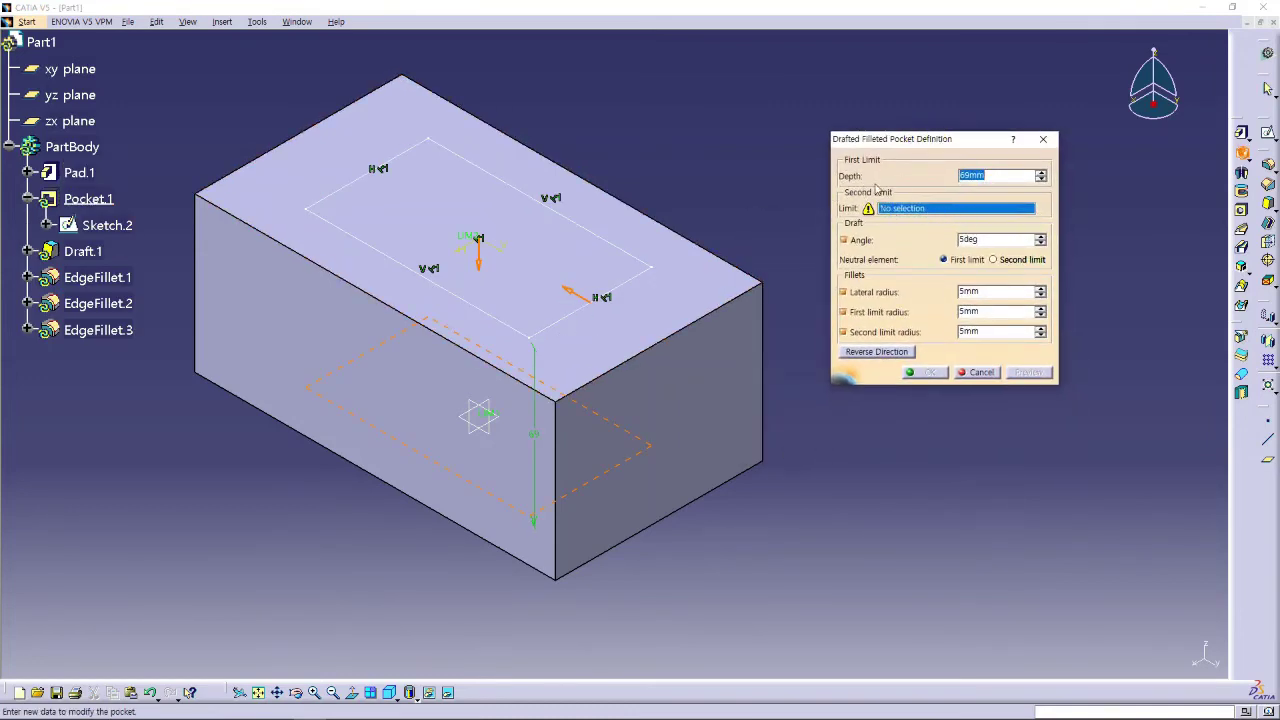
click(932, 178)
text(50)
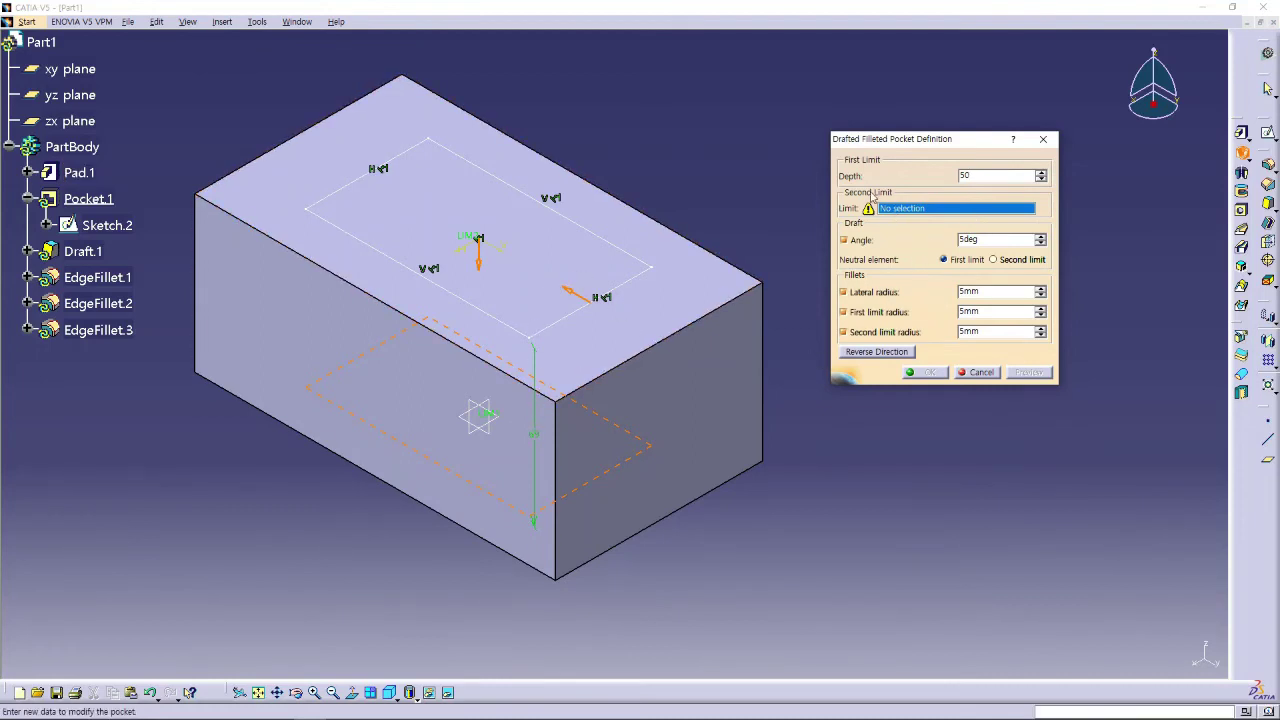
click(654, 289)
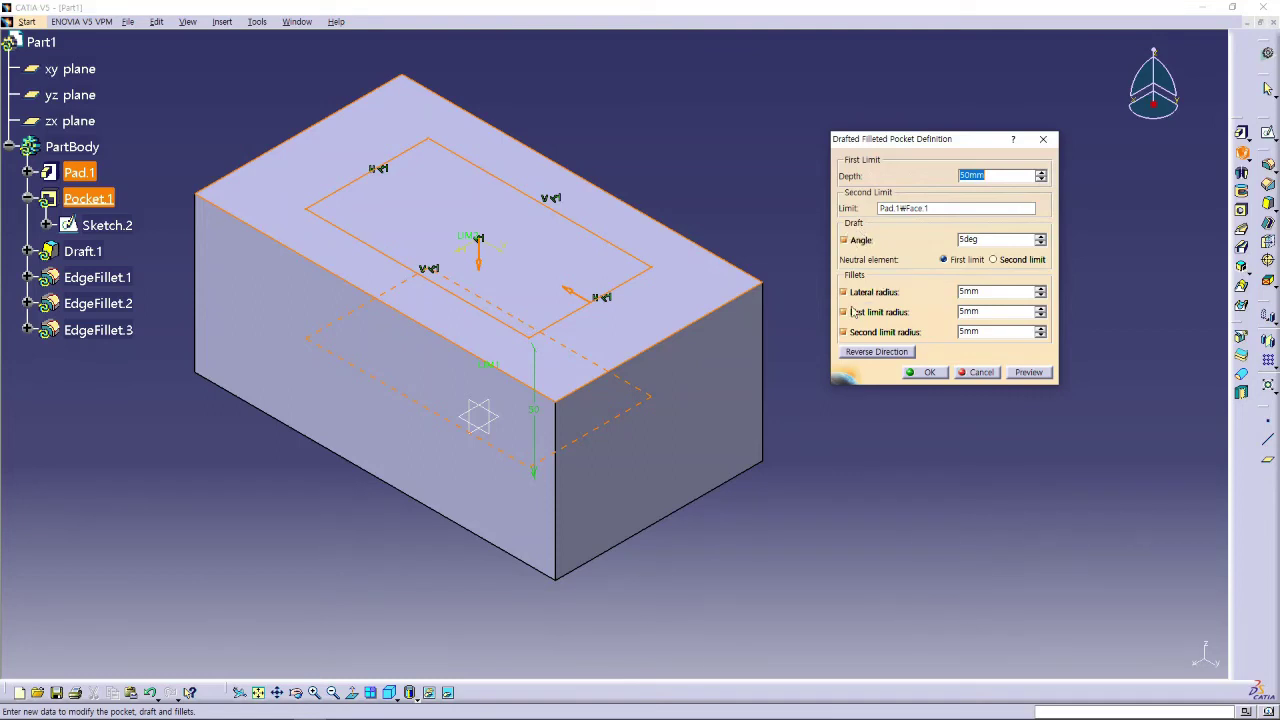
Set the pocket's draft angle to 20 degrees and preview it.
drag(986, 241, 928, 245)
text(20)
click(985, 292)
click(1029, 372)
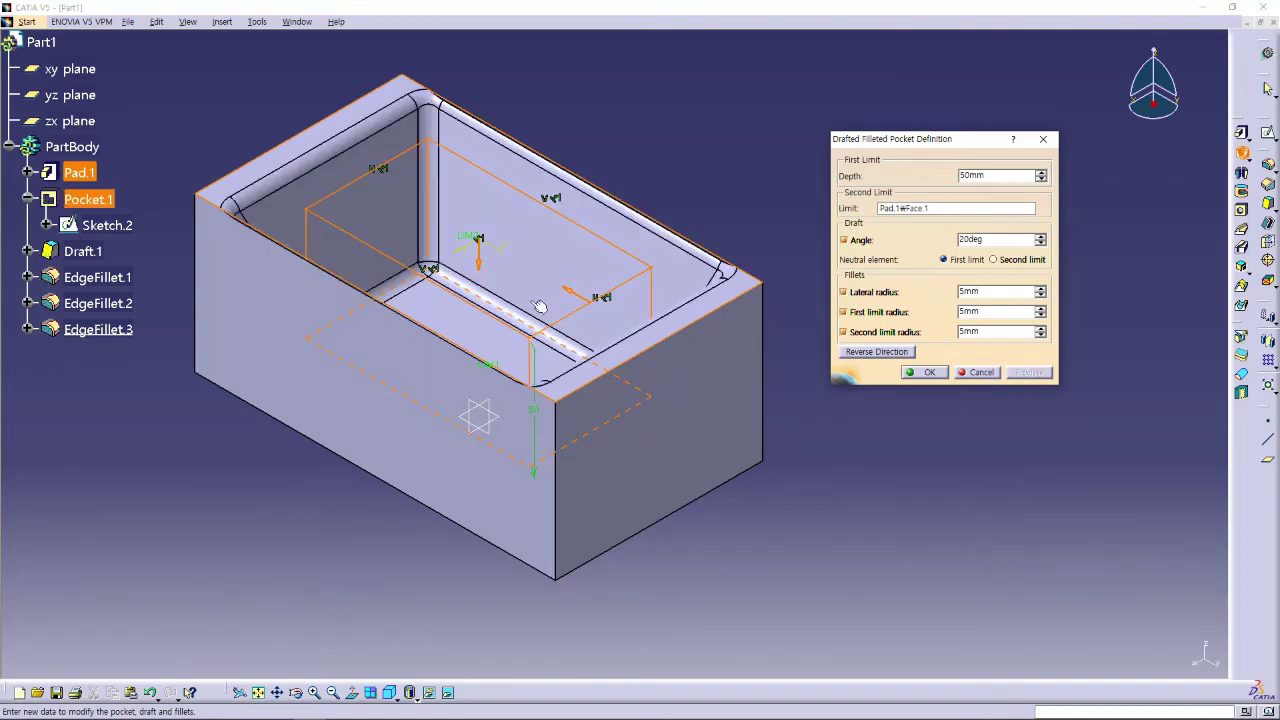
Set the pocket's lateral radius to 10 mm and second limit radius to 20 mm, and preview the fillets.
click(940, 138)
drag(940, 138, 916, 149)
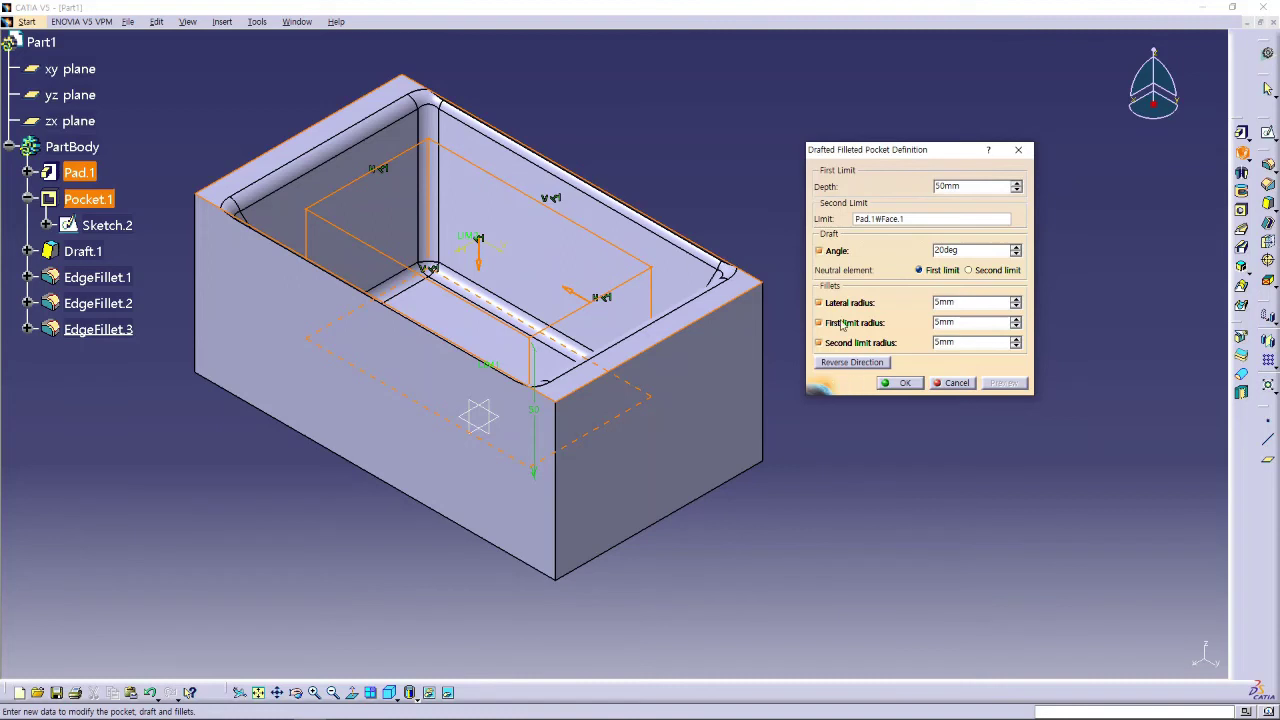
click(891, 300)
text(10)
click(903, 322)
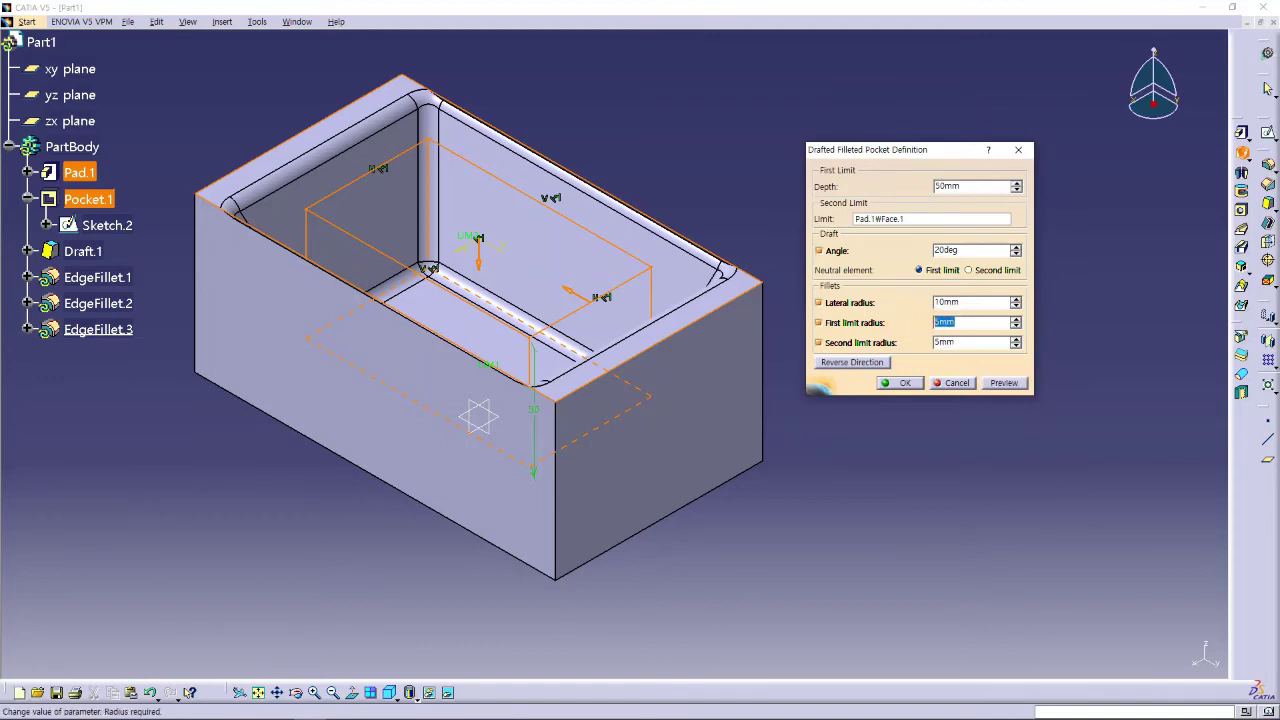
click(971, 344)
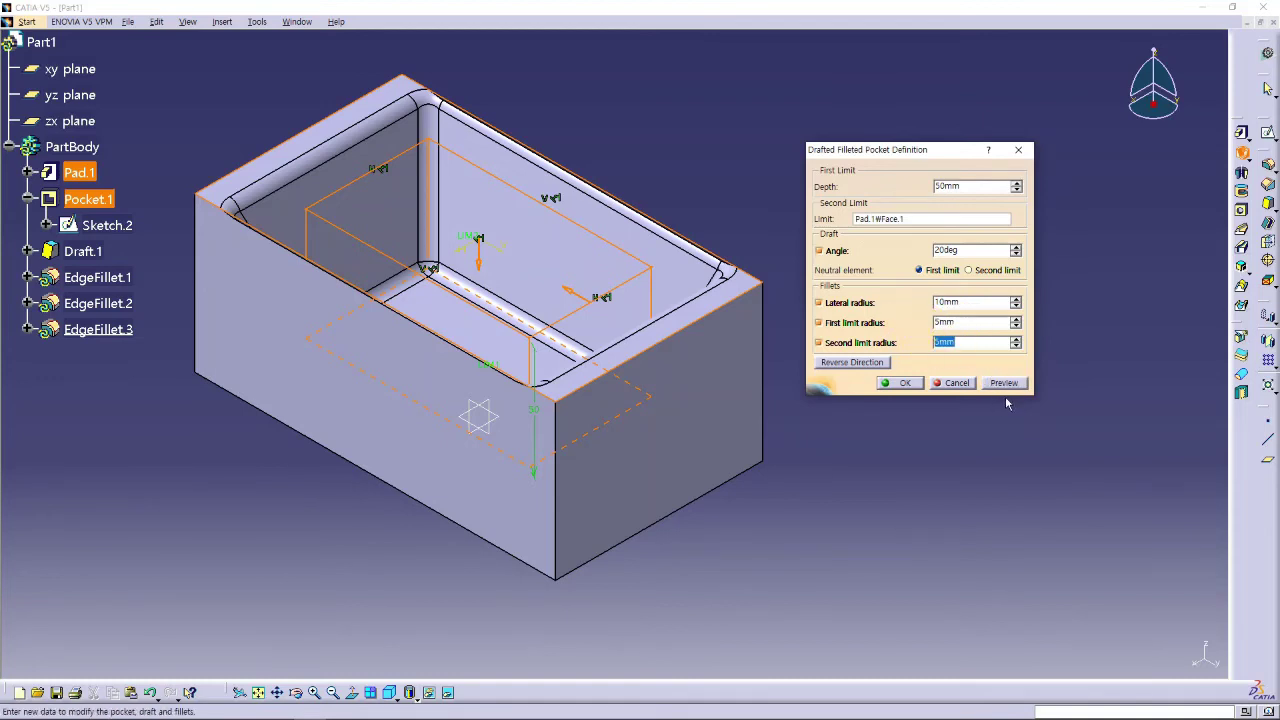
text(20)
key(Return)
click(1003, 383)
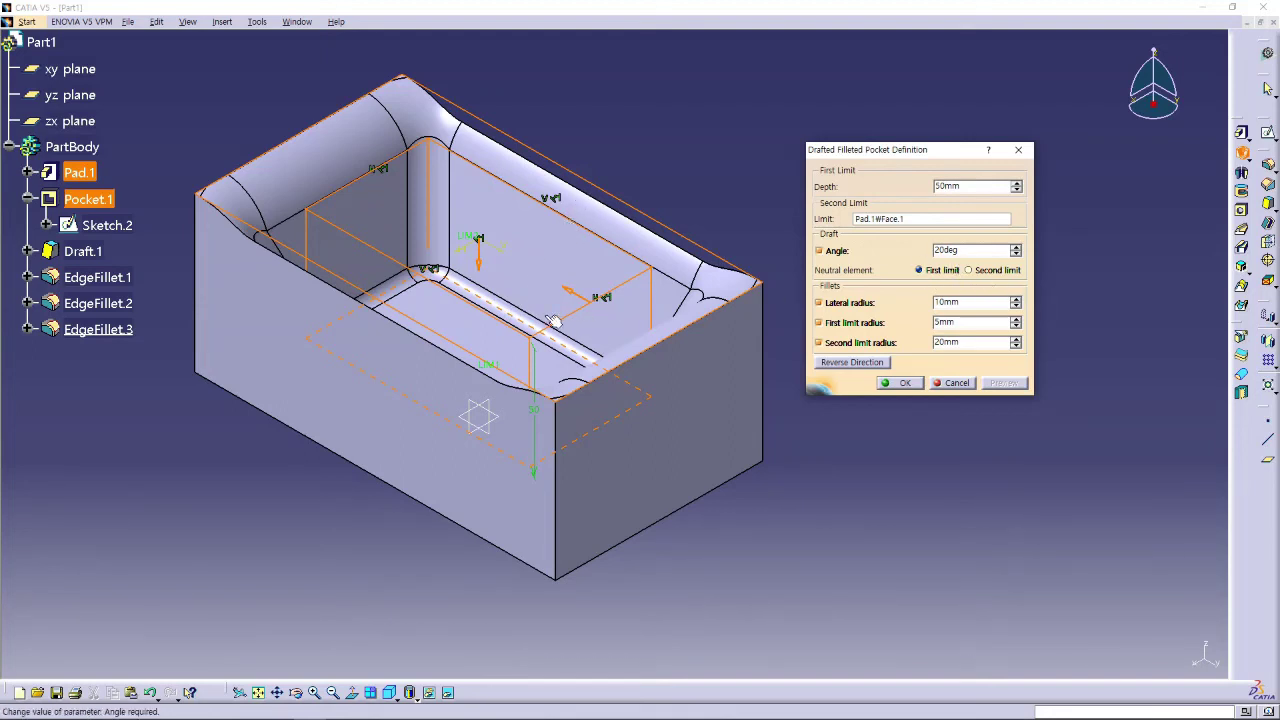
drag(903, 158, 846, 174)
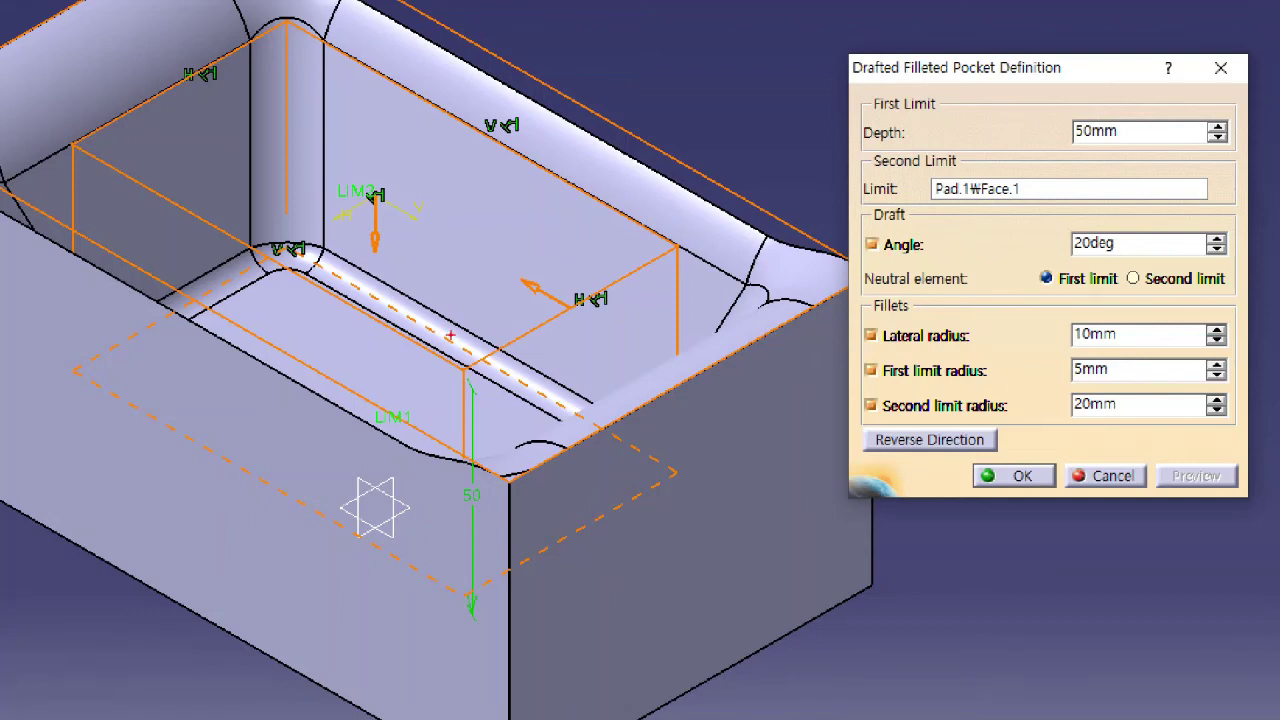
shift+drag(451, 230, 445, 135)
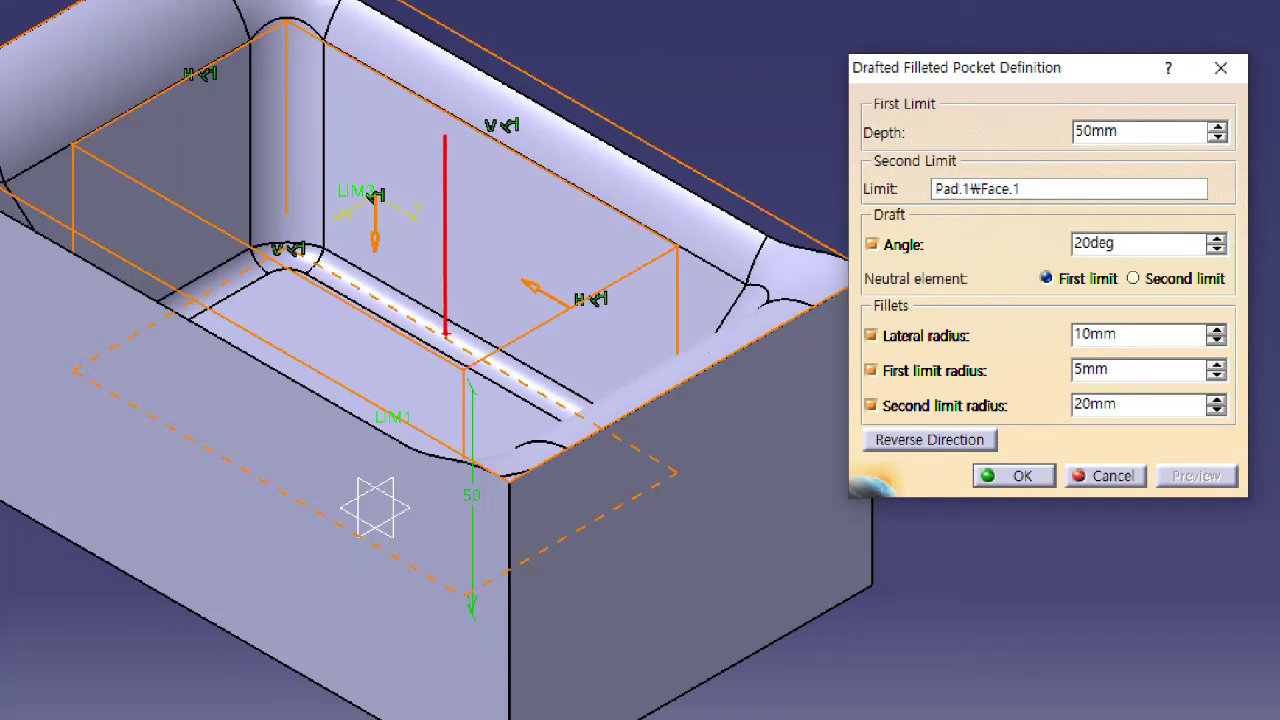
drag(493, 225, 511, 155)
drag(1031, 265, 1132, 296)
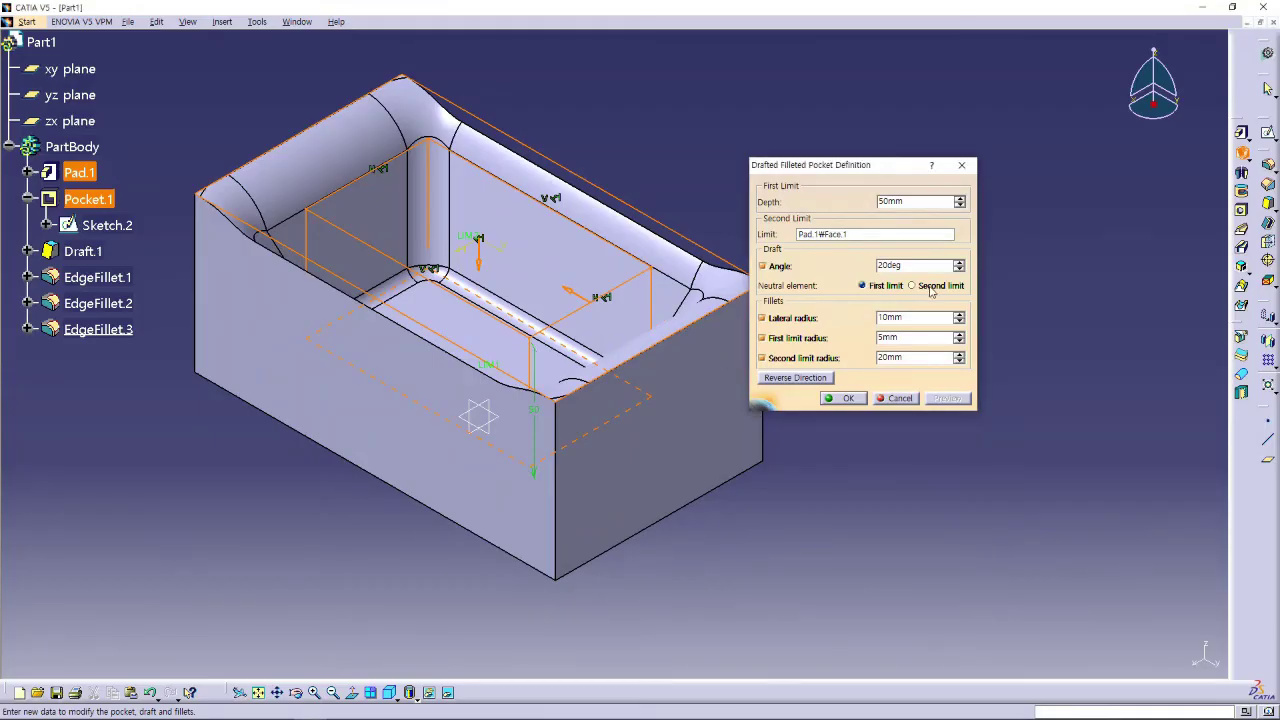
Switch the draft's neutral element to the second limit, preview the pocket and inspect its inside before restoring the isometric view.
click(912, 286)
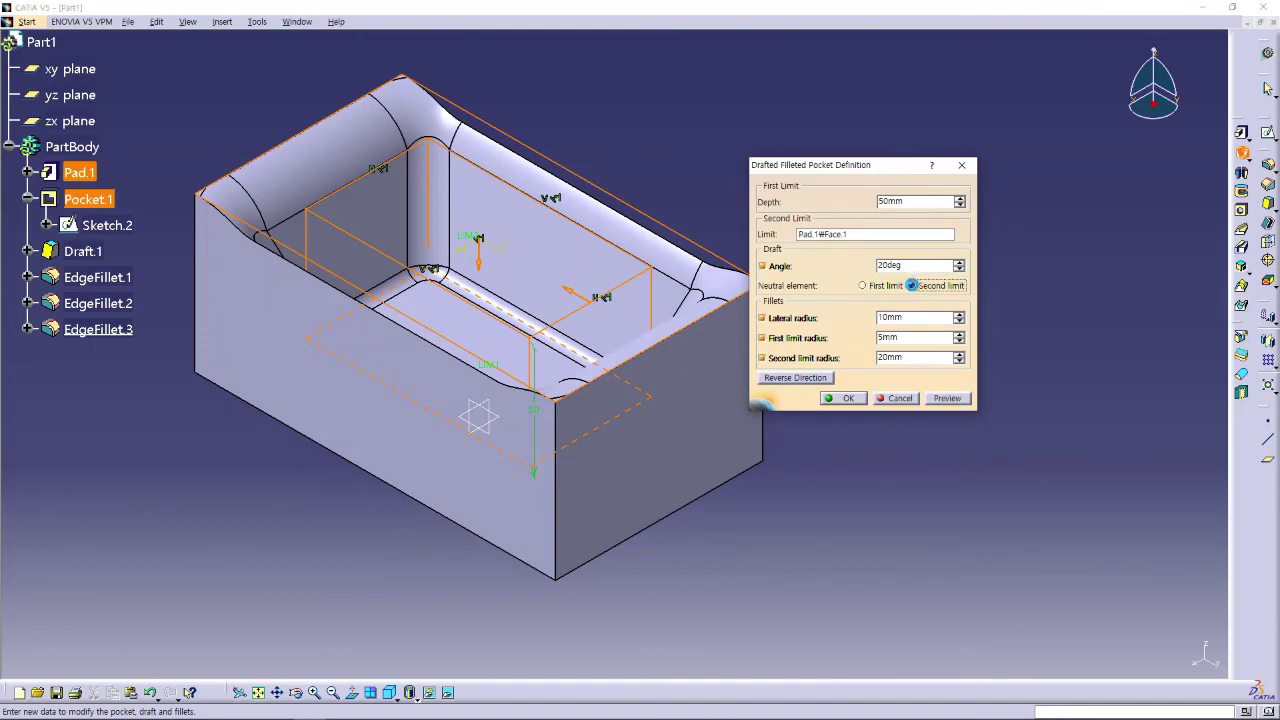
click(946, 398)
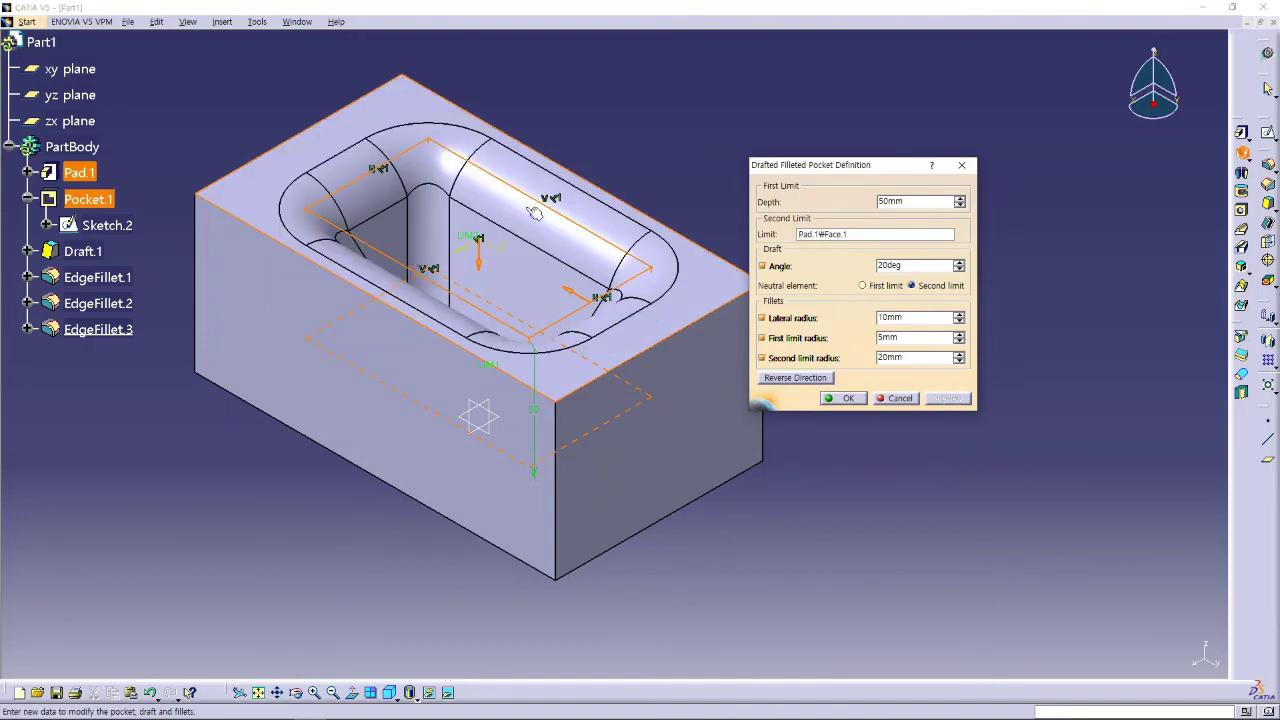
middle_drag(612, 248, 551, 246)
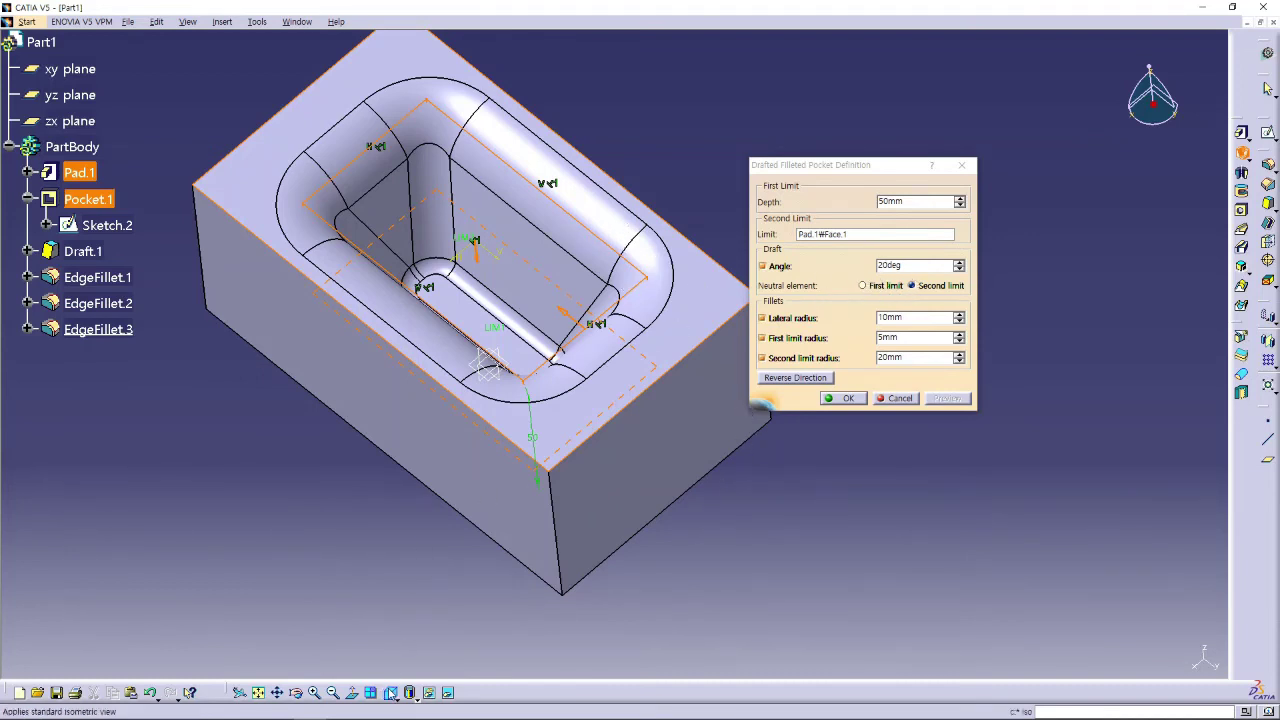
click(389, 692)
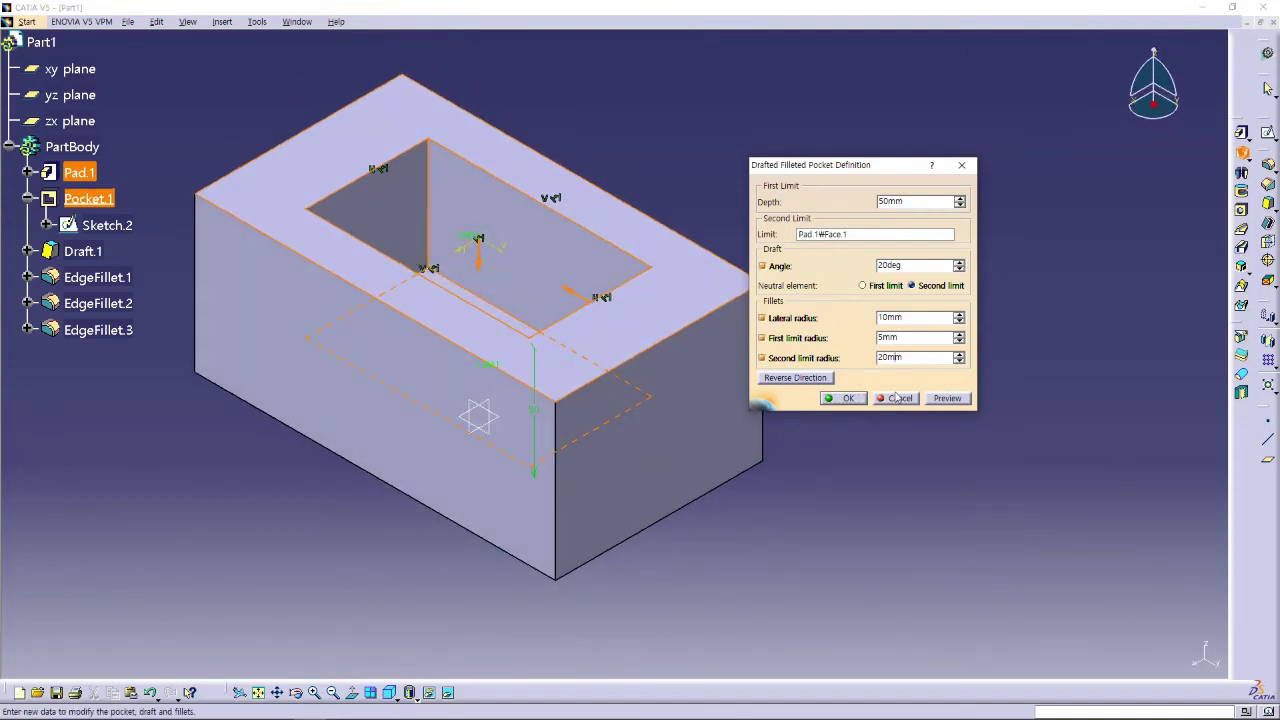
Turn off the second limit radius, preview the pocket without its upper edge fillet and accept the Drafted Filleted Pocket.
click(762, 357)
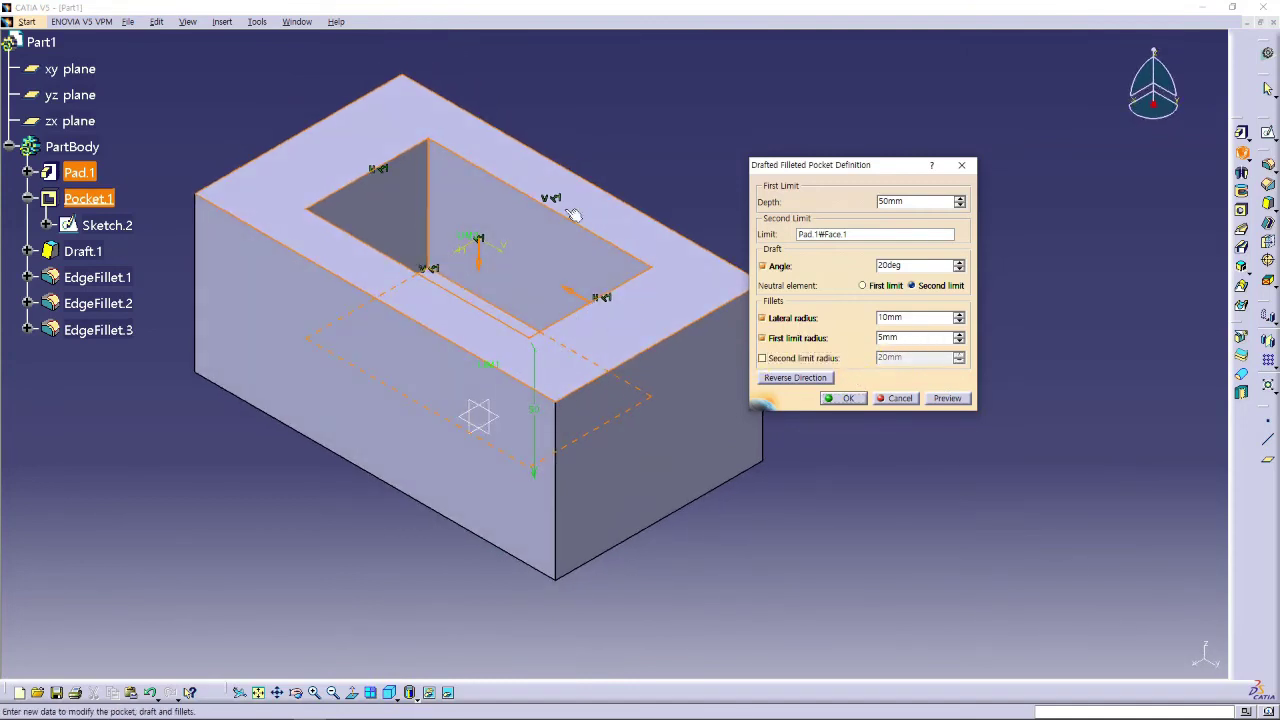
click(947, 398)
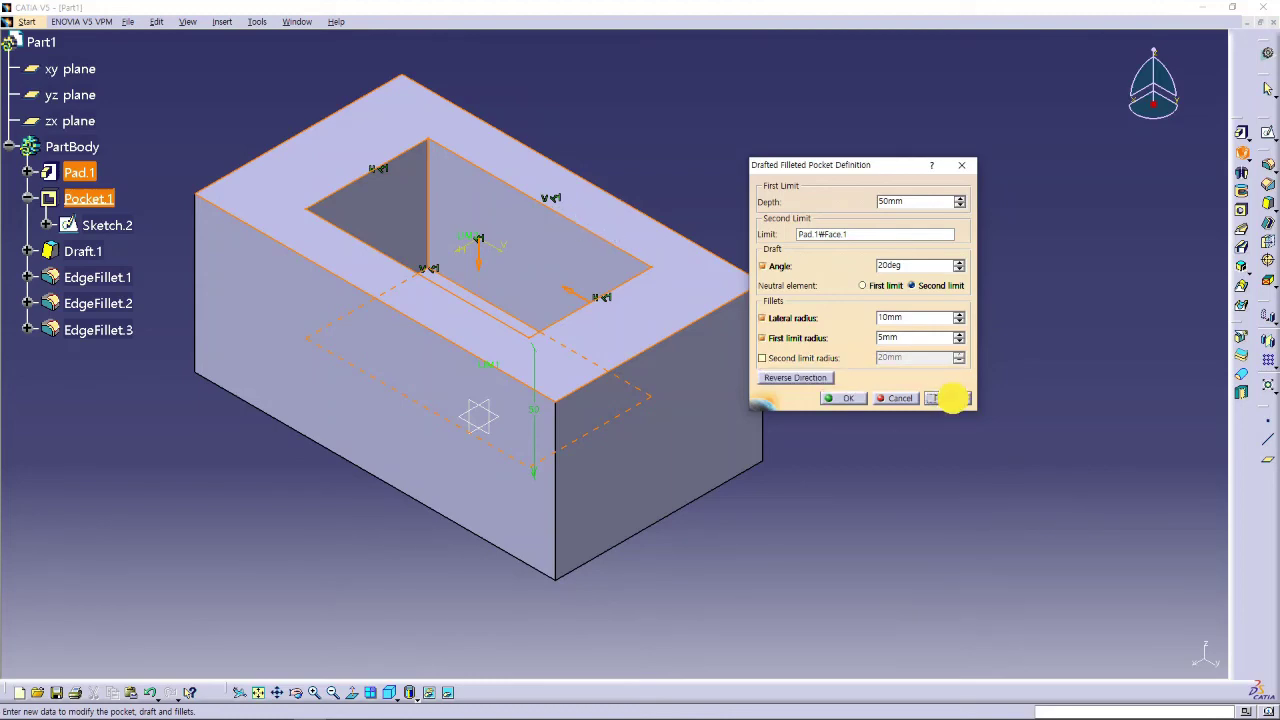
middle_drag(640, 275, 610, 247)
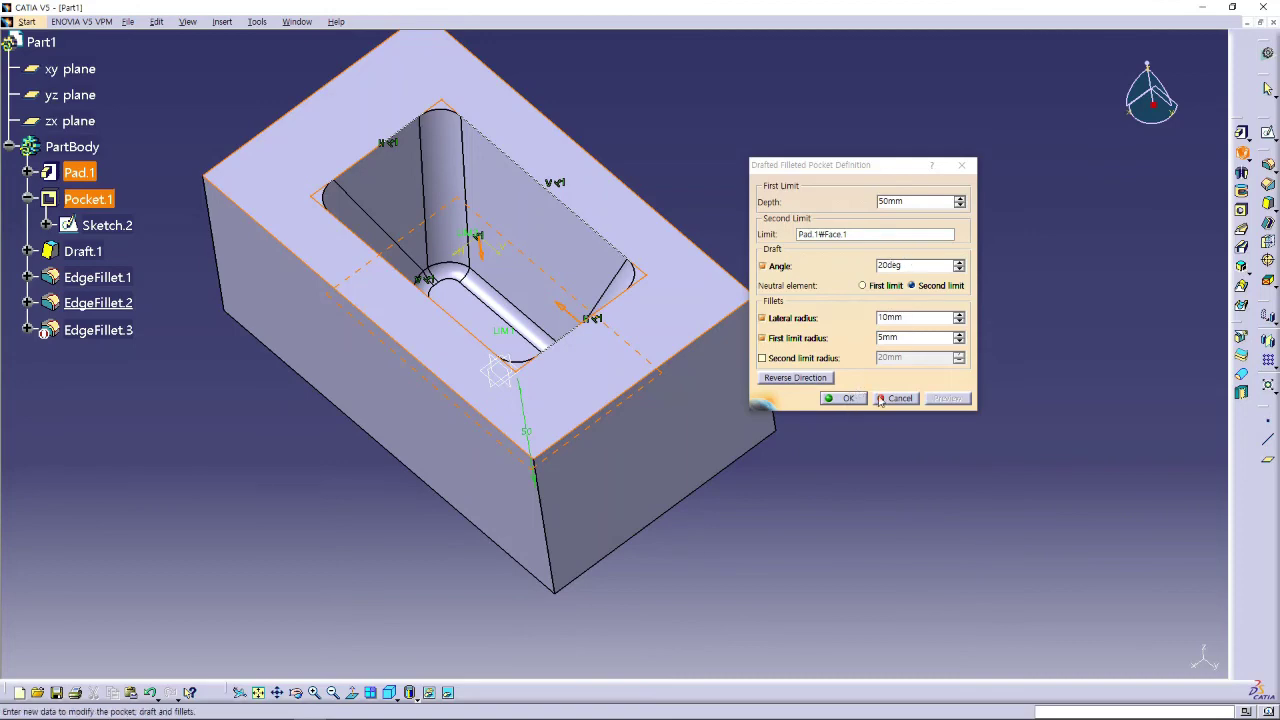
click(391, 692)
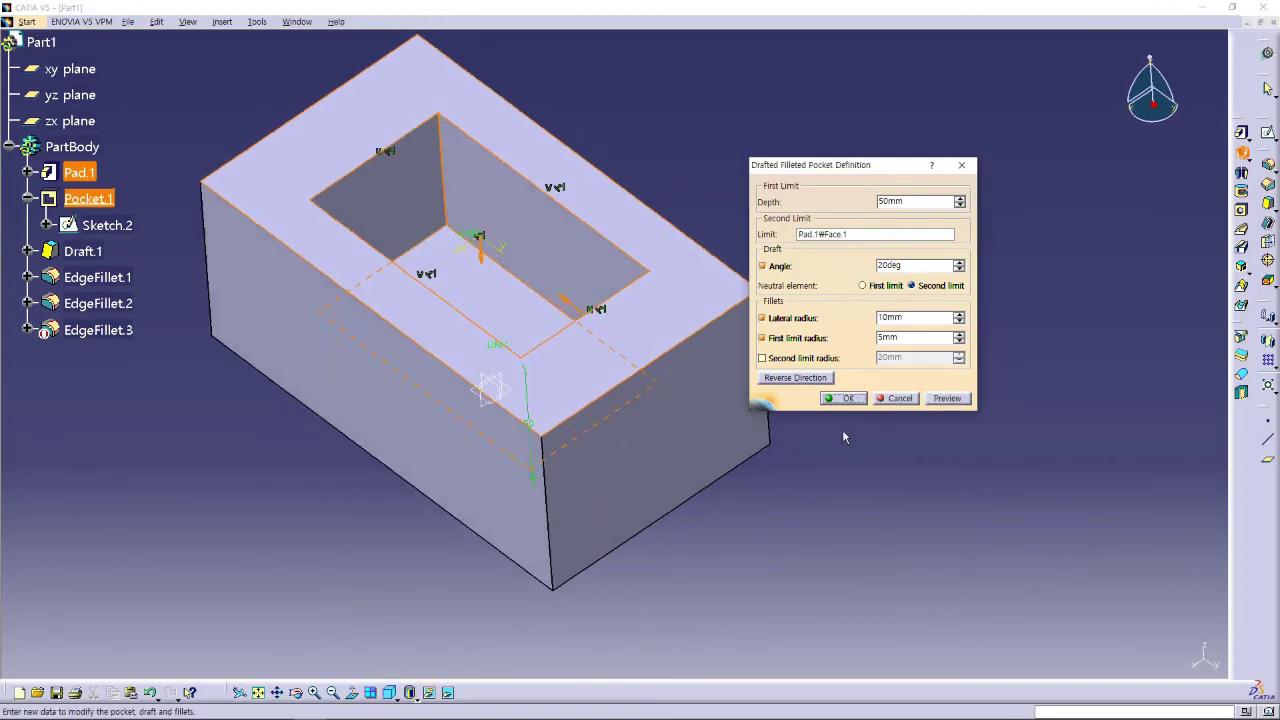
click(843, 398)
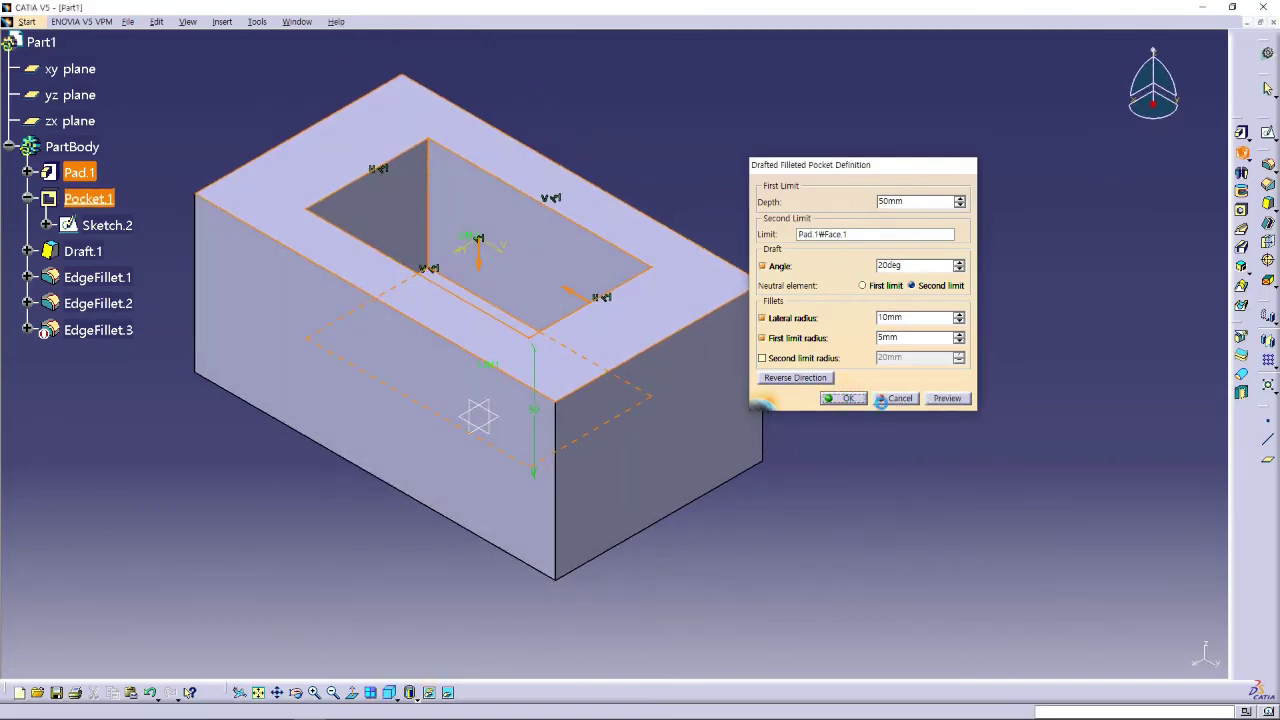
Examine which separate features the pocket created by highlighting Draft.1, EdgeFillet.1 and EdgeFillet.2 in the tree, and restore the isometric view.
middle_drag(831, 245, 745, 400)
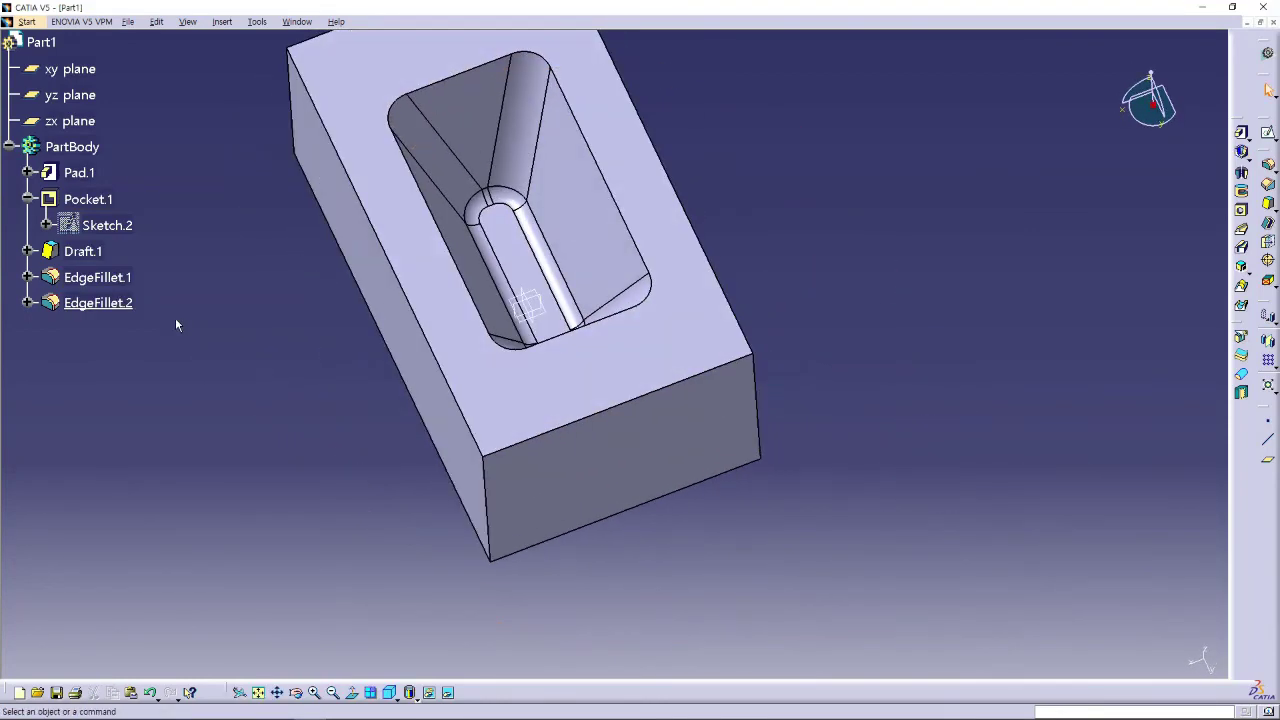
click(29, 200)
click(85, 226)
click(108, 257)
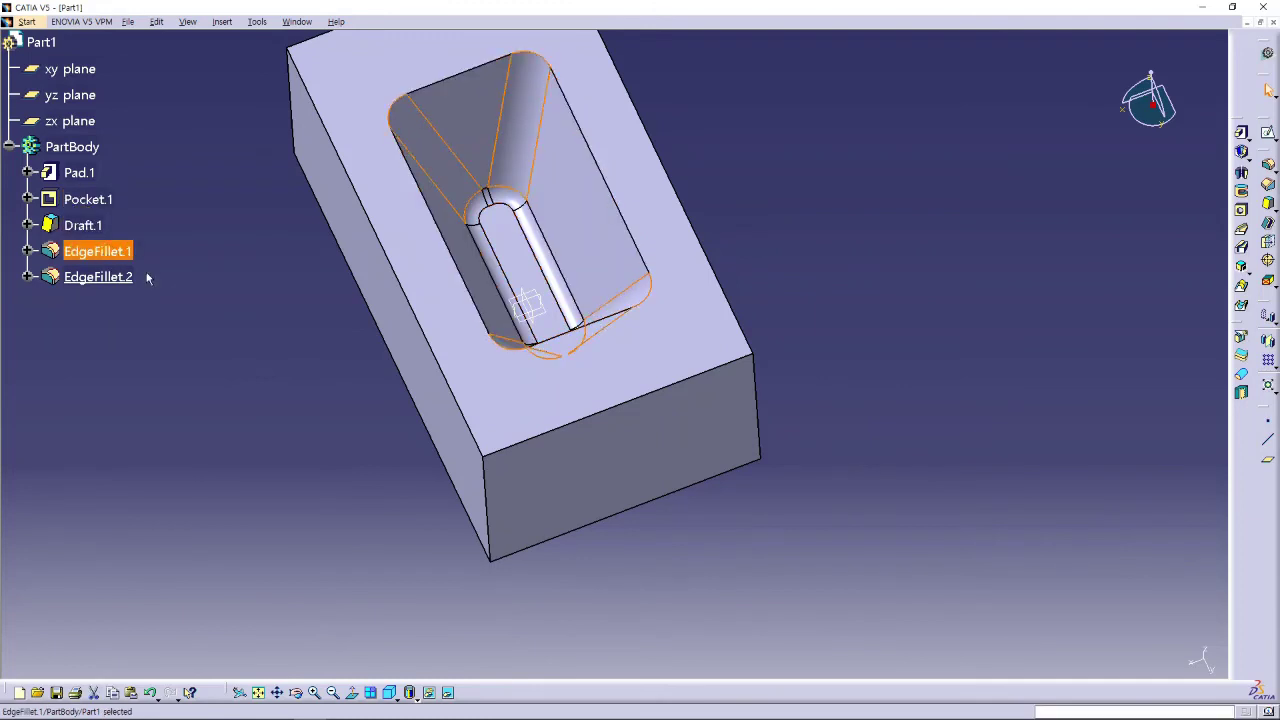
click(108, 280)
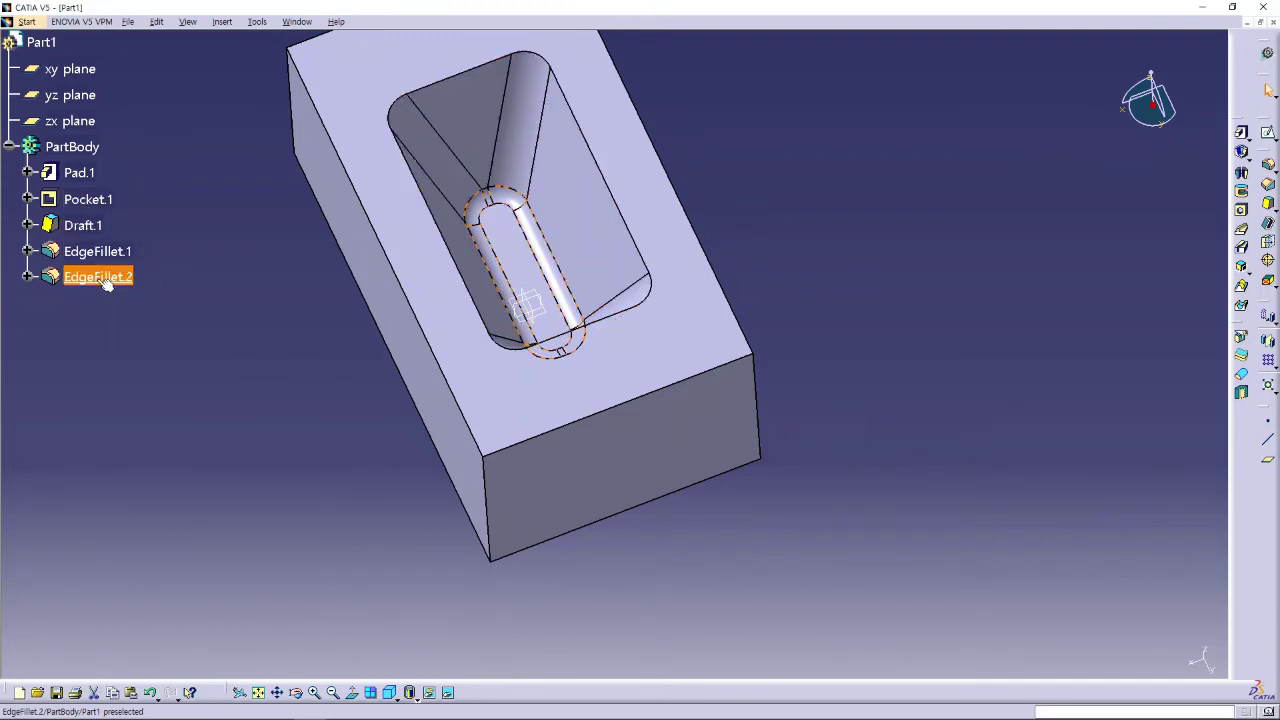
click(98, 251)
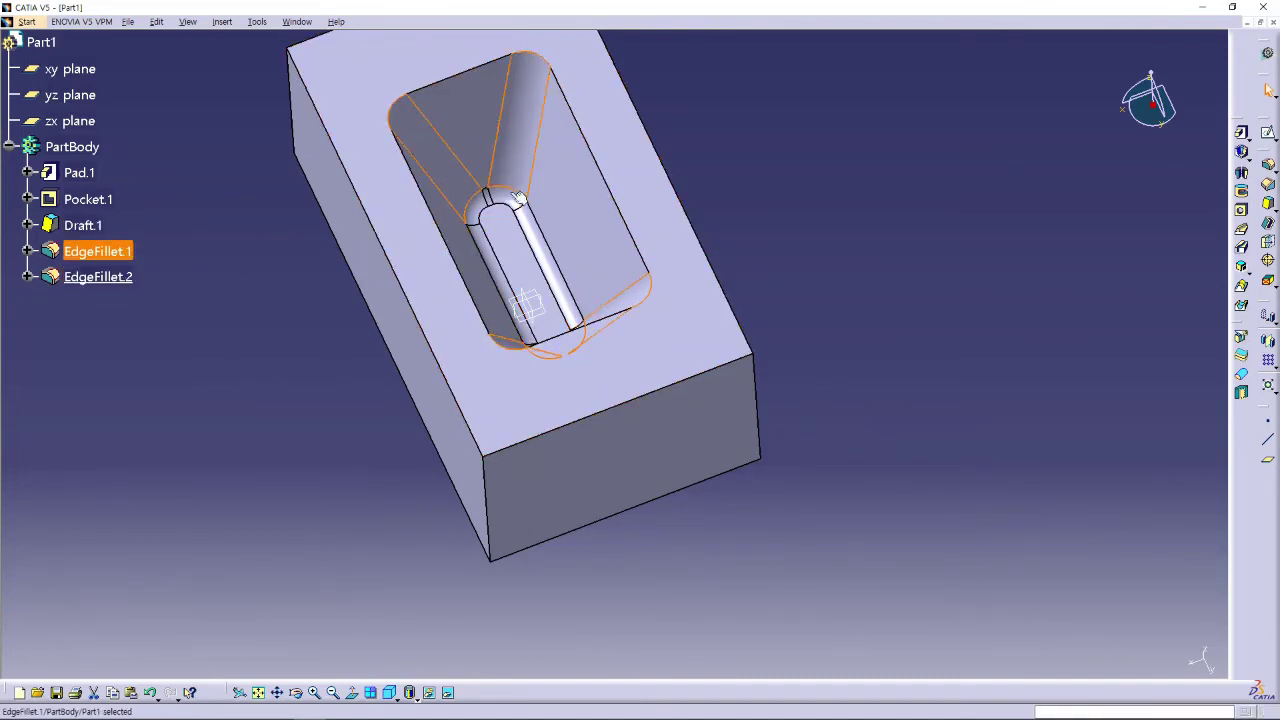
click(392, 695)
click(800, 450)
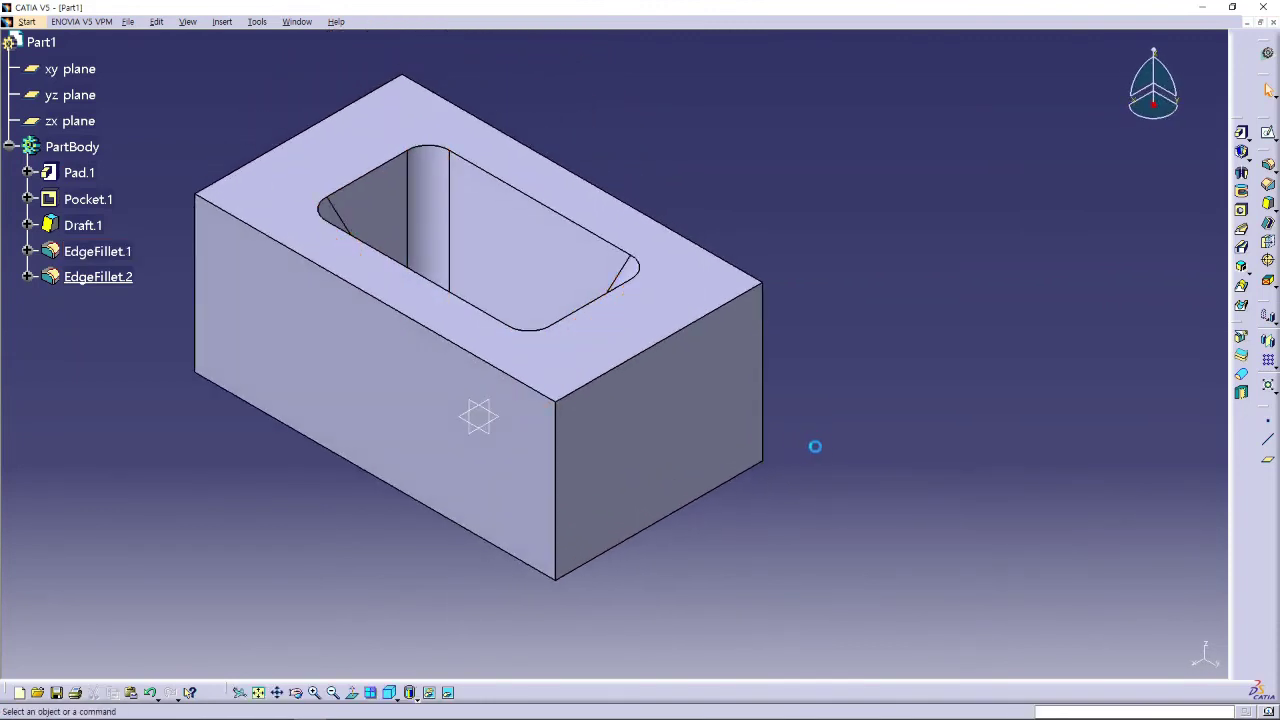
Delete the draft and the pocket together with its dependent edge fillets, keeping only the rectangular pad.
middle_drag(824, 429, 867, 400)
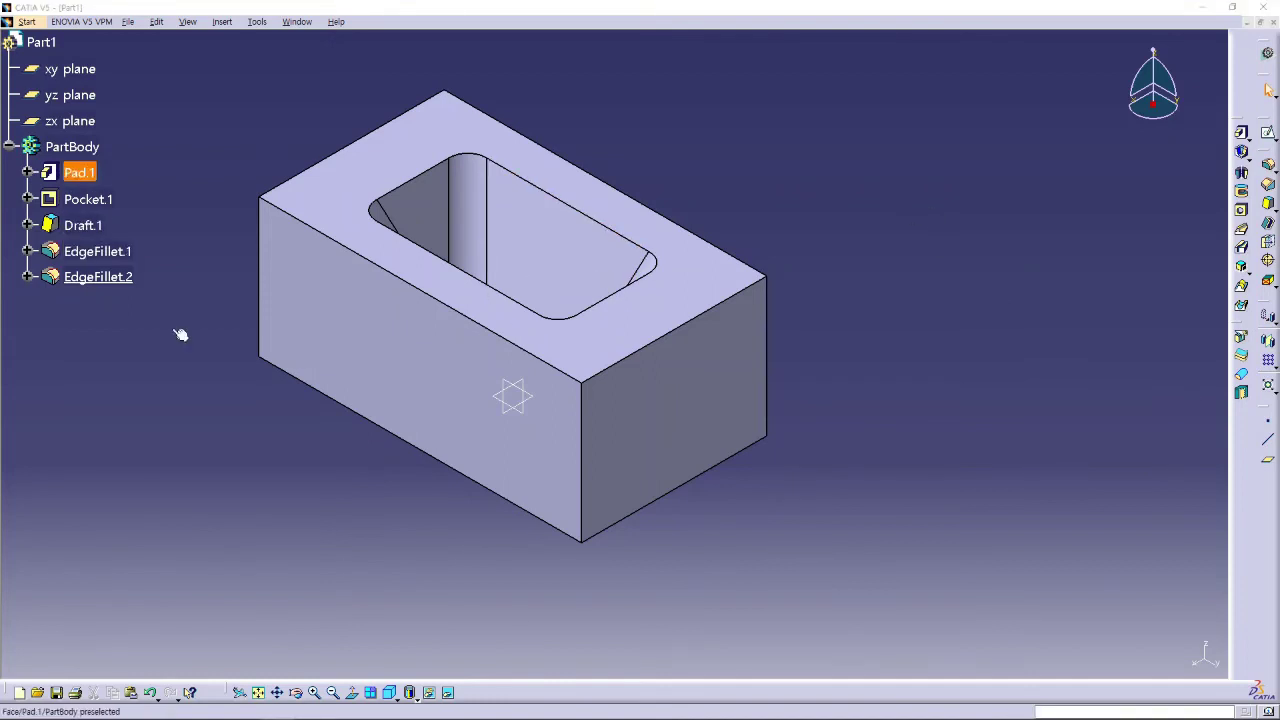
click(566, 251)
key(Delete)
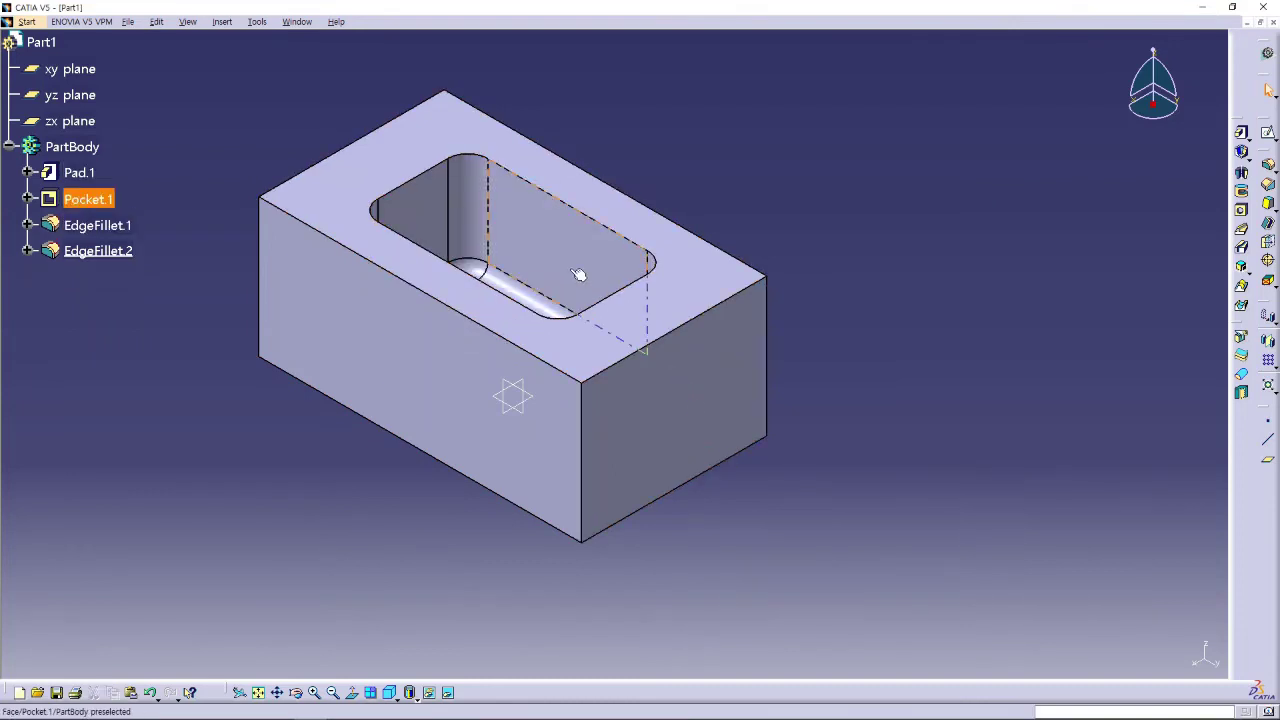
click(576, 271)
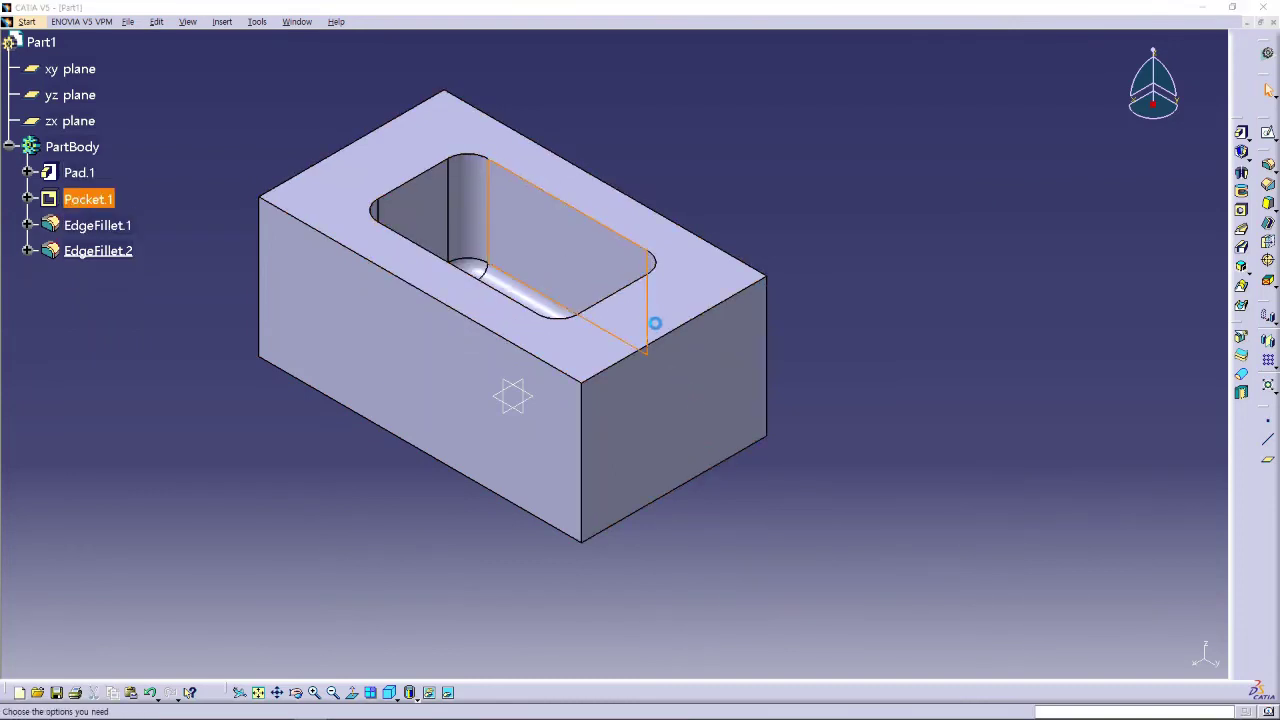
key(Delete)
click(1028, 519)
click(917, 477)
Start a sketch on the block's top face and draw an upper semicircular arc of about 40 mm radius centred on the origin.
click(521, 256)
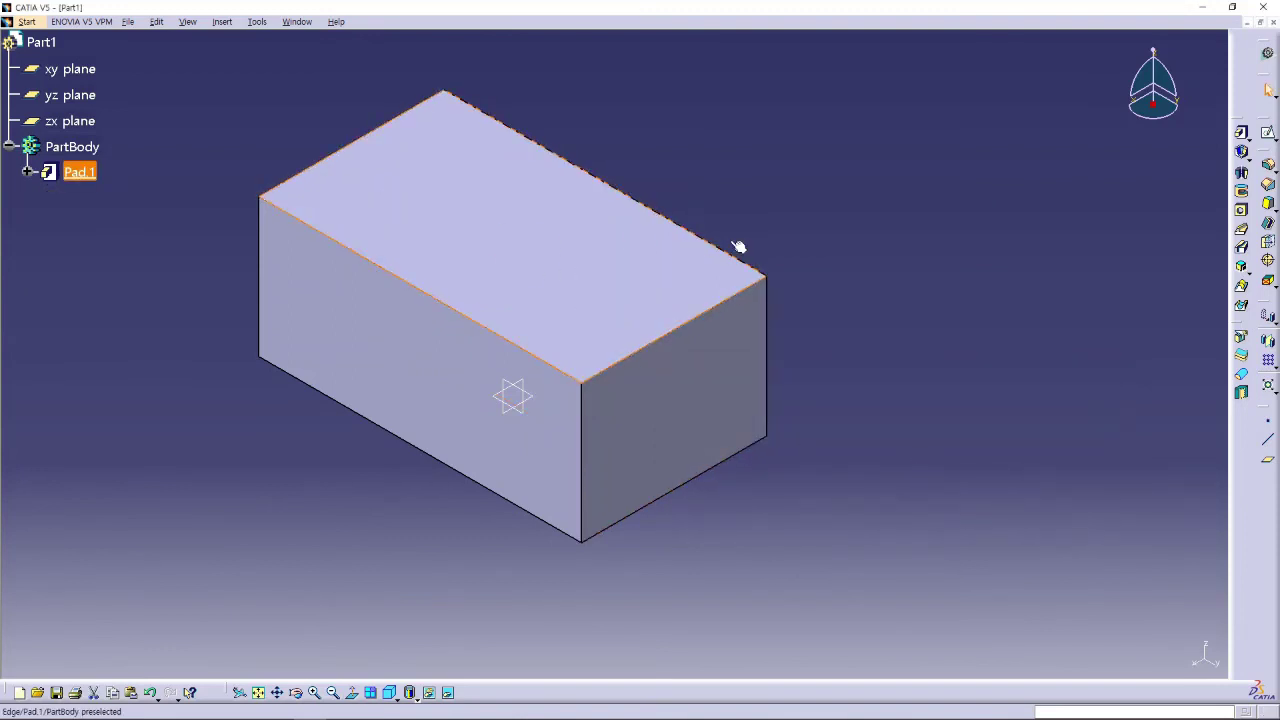
click(985, 350)
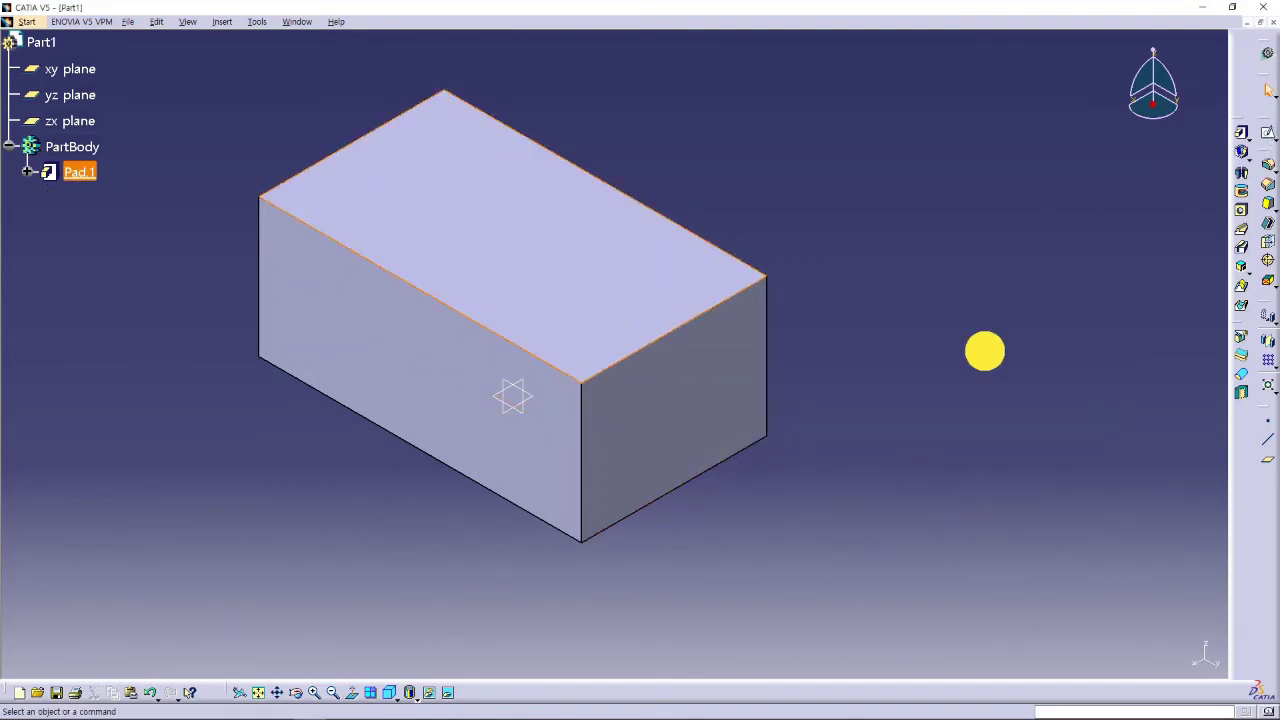
click(1268, 132)
click(528, 248)
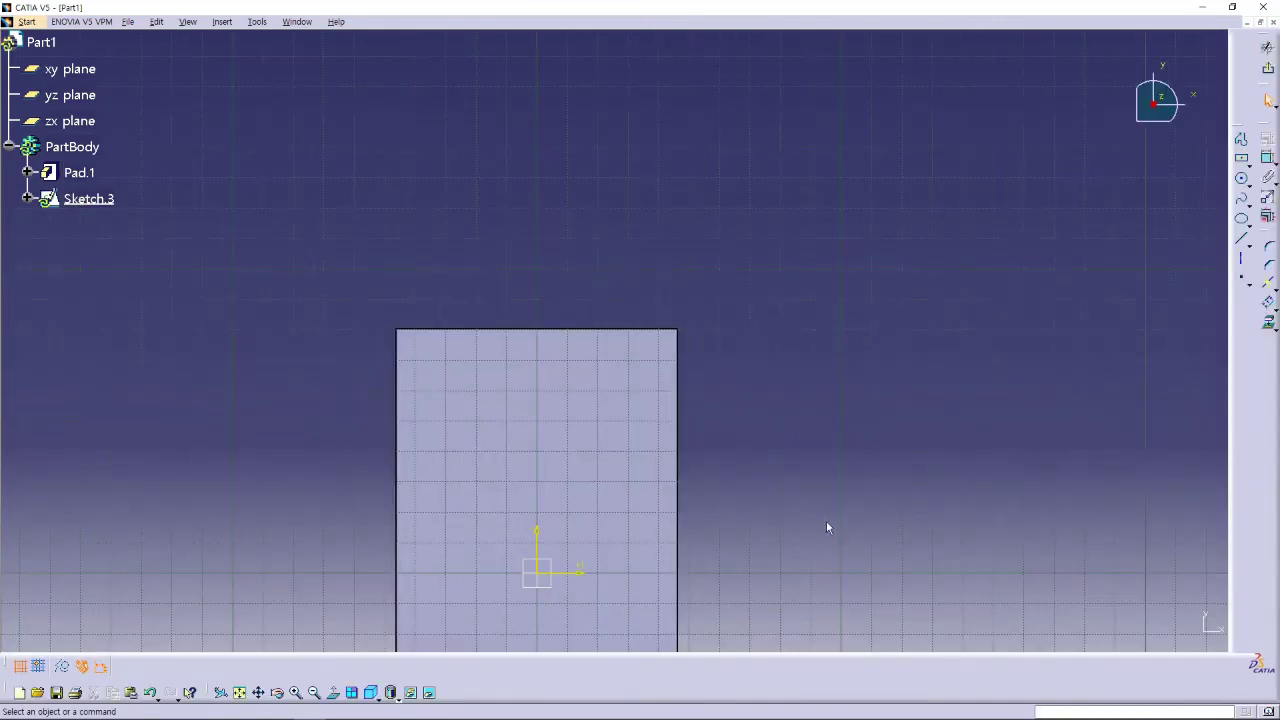
middle_drag(826, 527, 820, 266)
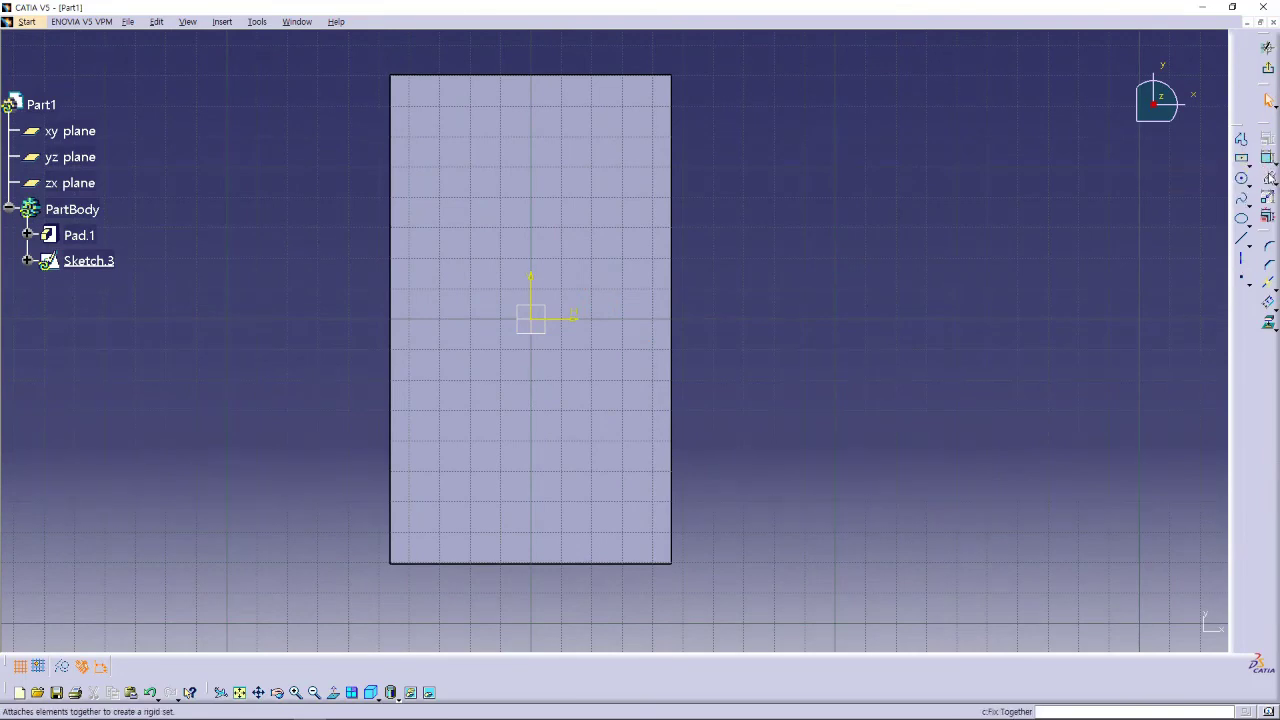
click(1248, 186)
click(1265, 195)
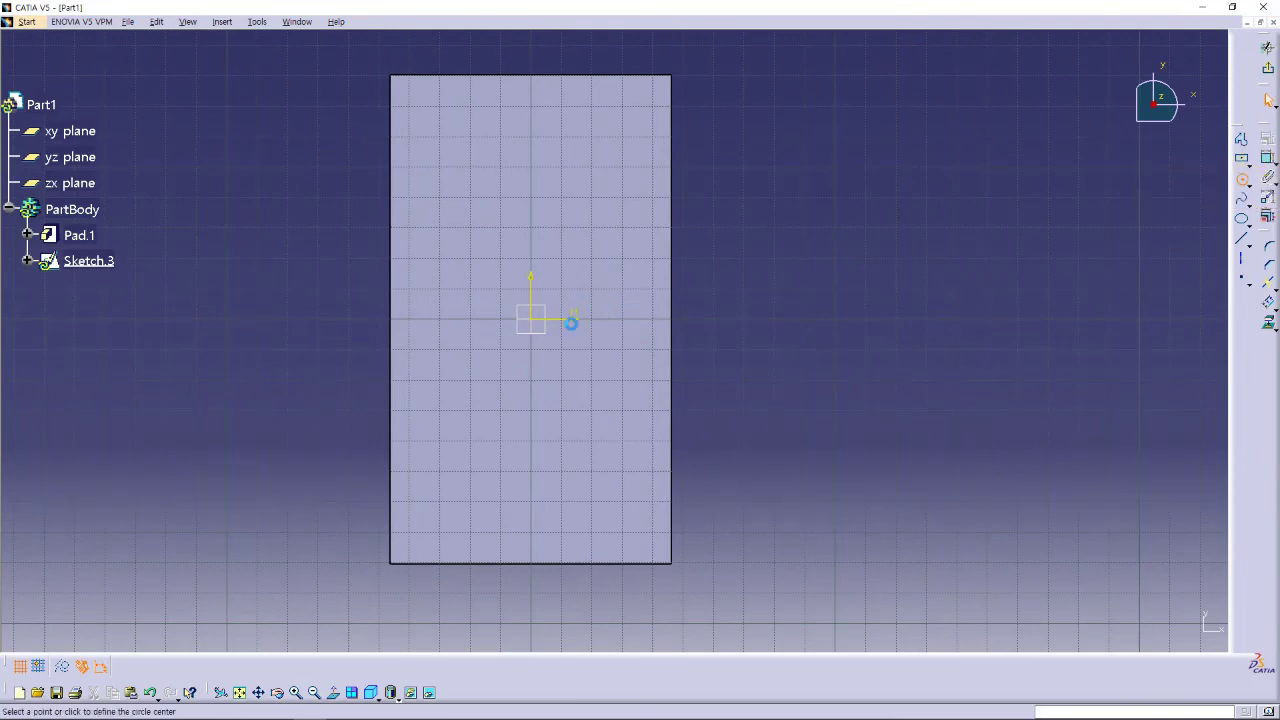
click(536, 320)
click(410, 318)
click(656, 317)
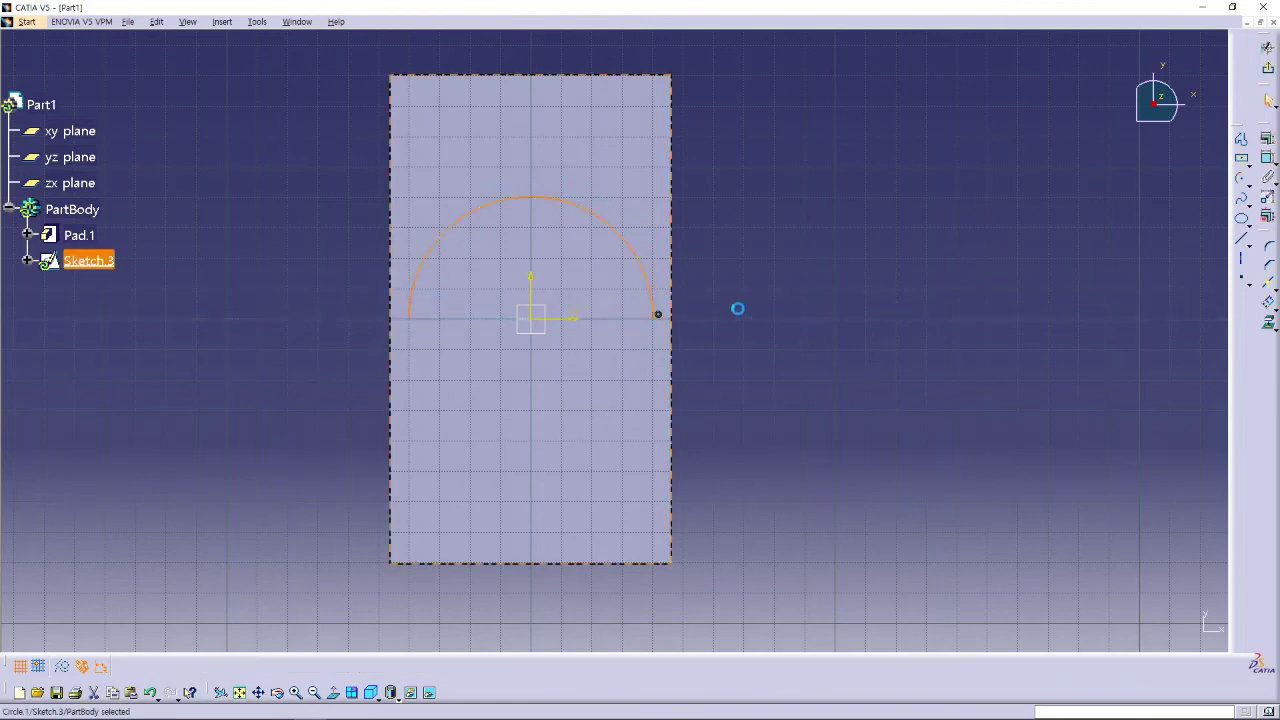
Offset the semicircular arc inward by about 8 mm and join the right ends of the two arcs with a line.
click(1268, 308)
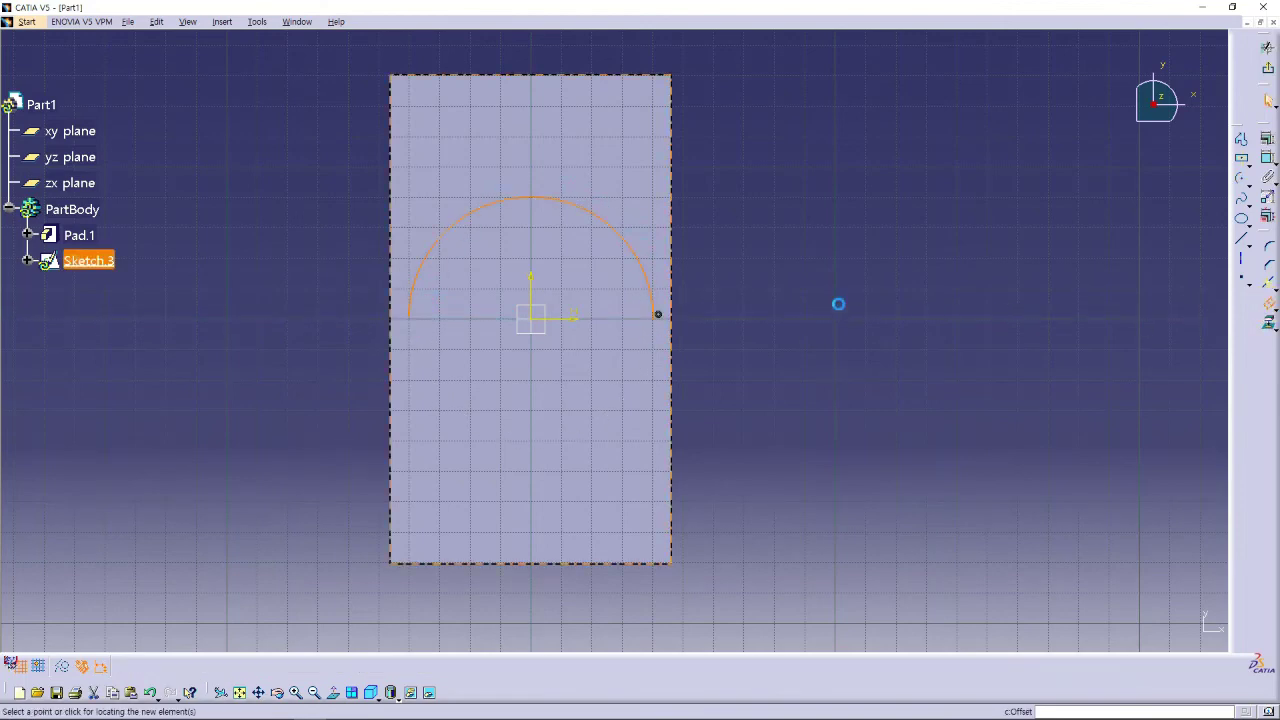
click(620, 262)
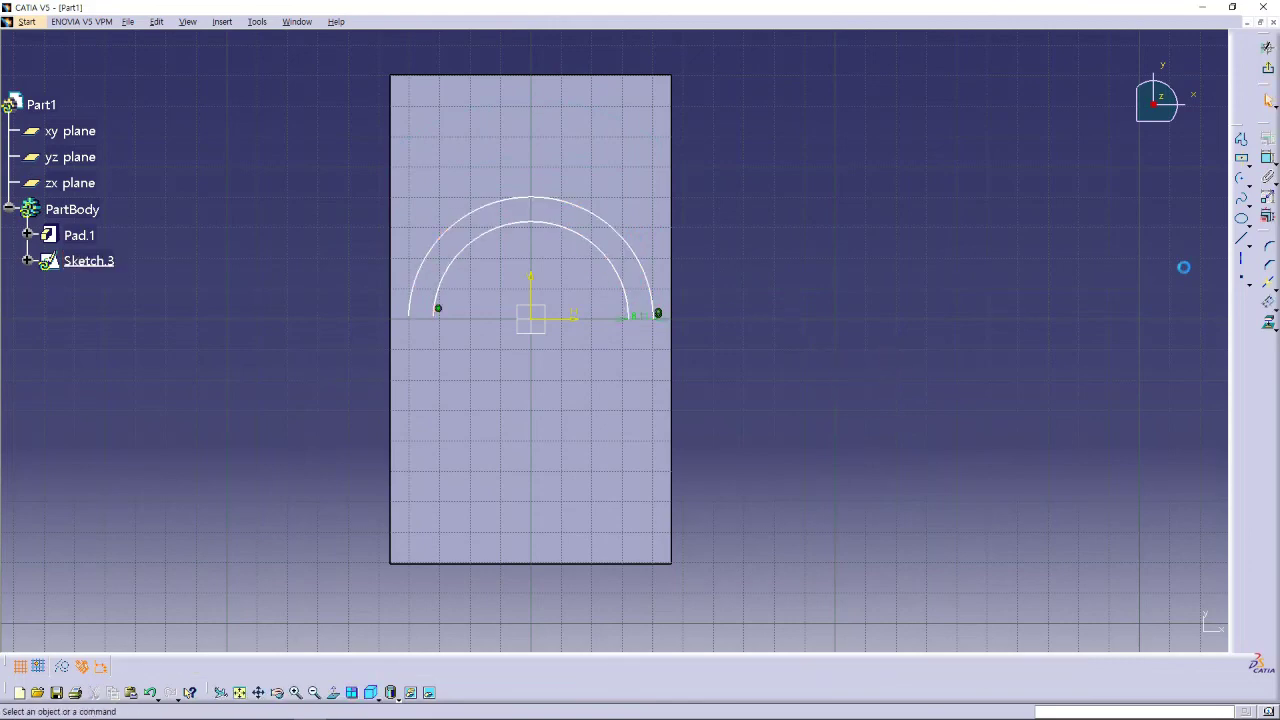
click(1246, 239)
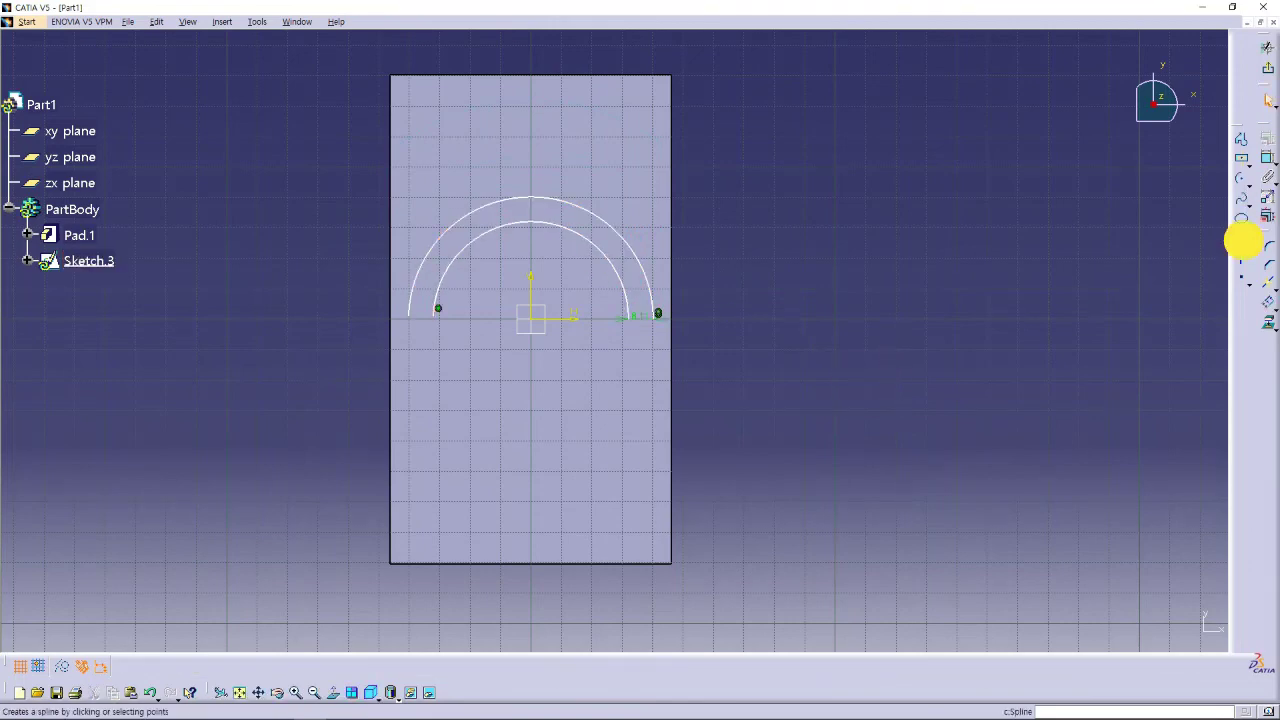
click(634, 319)
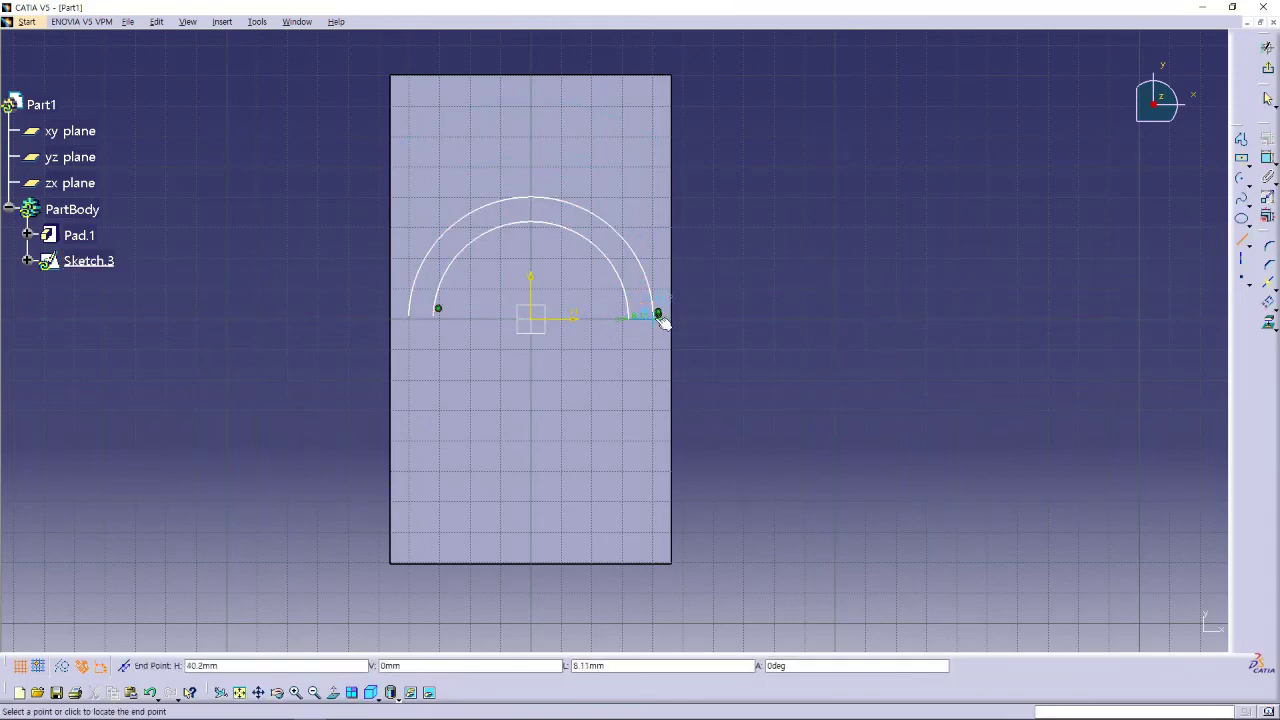
click(657, 319)
Try to join the left ends of the two arcs with a line, and delete that line.
click(1245, 240)
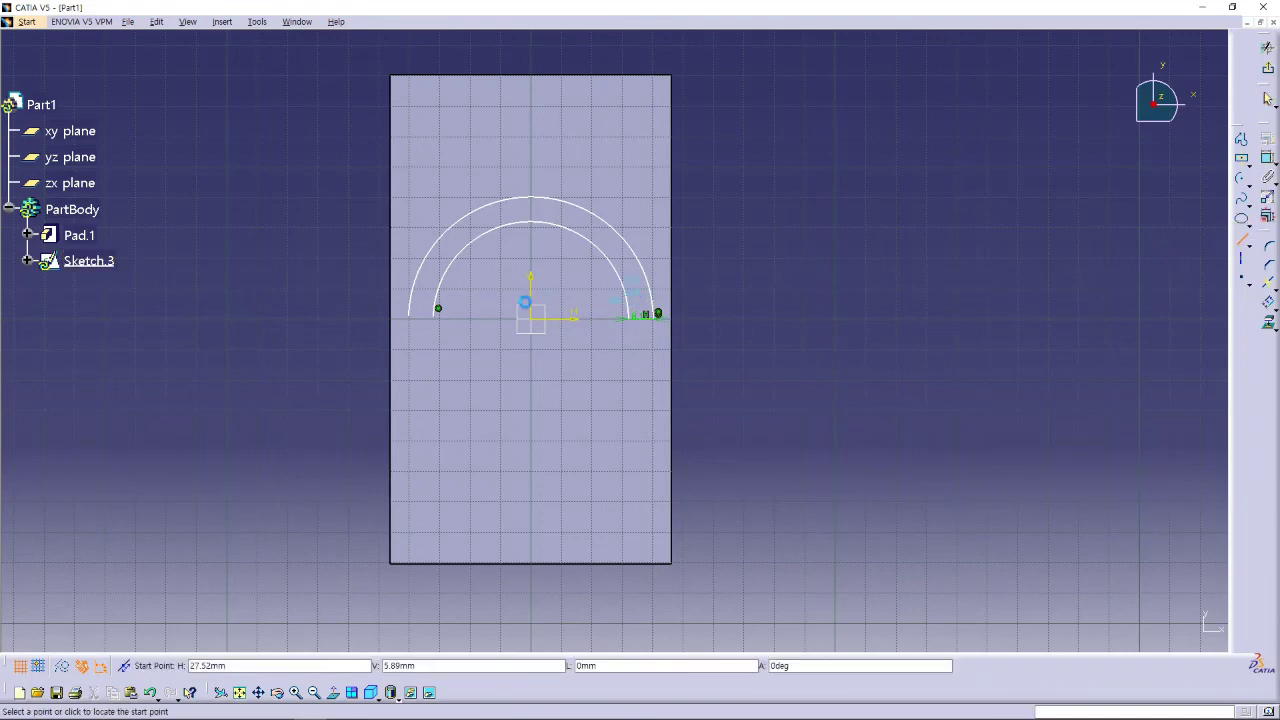
click(410, 316)
click(437, 316)
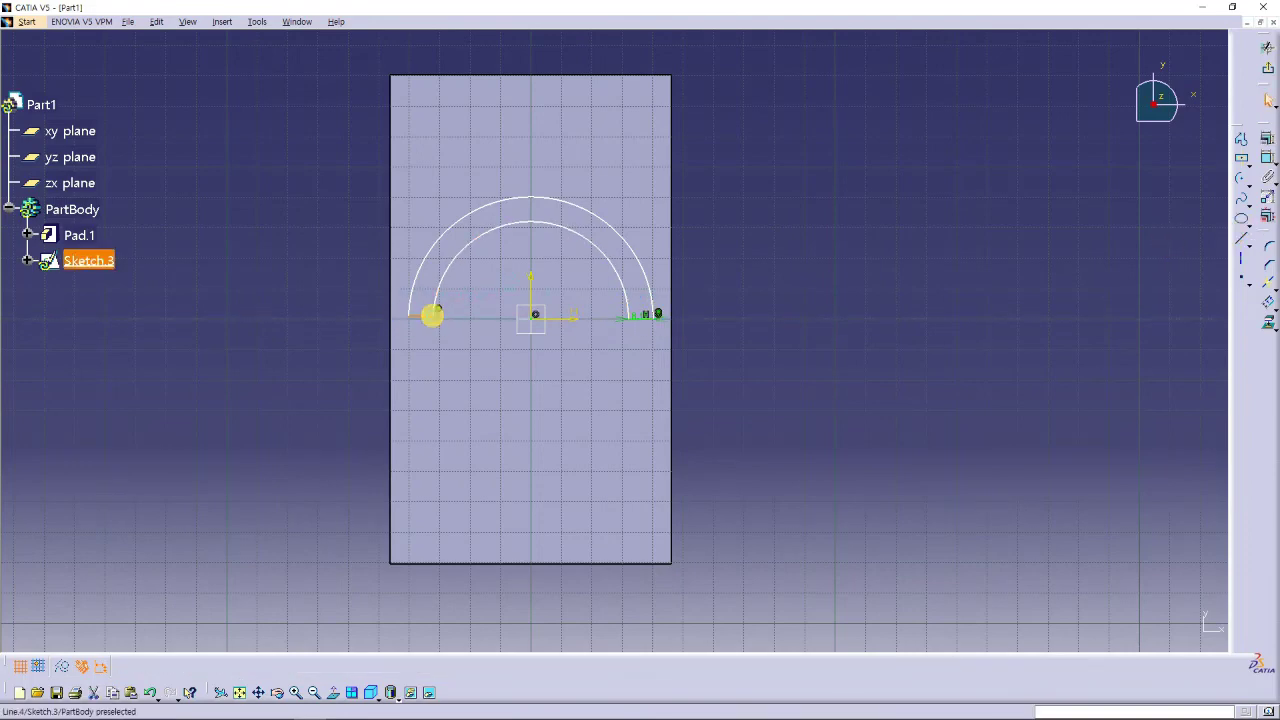
click(988, 320)
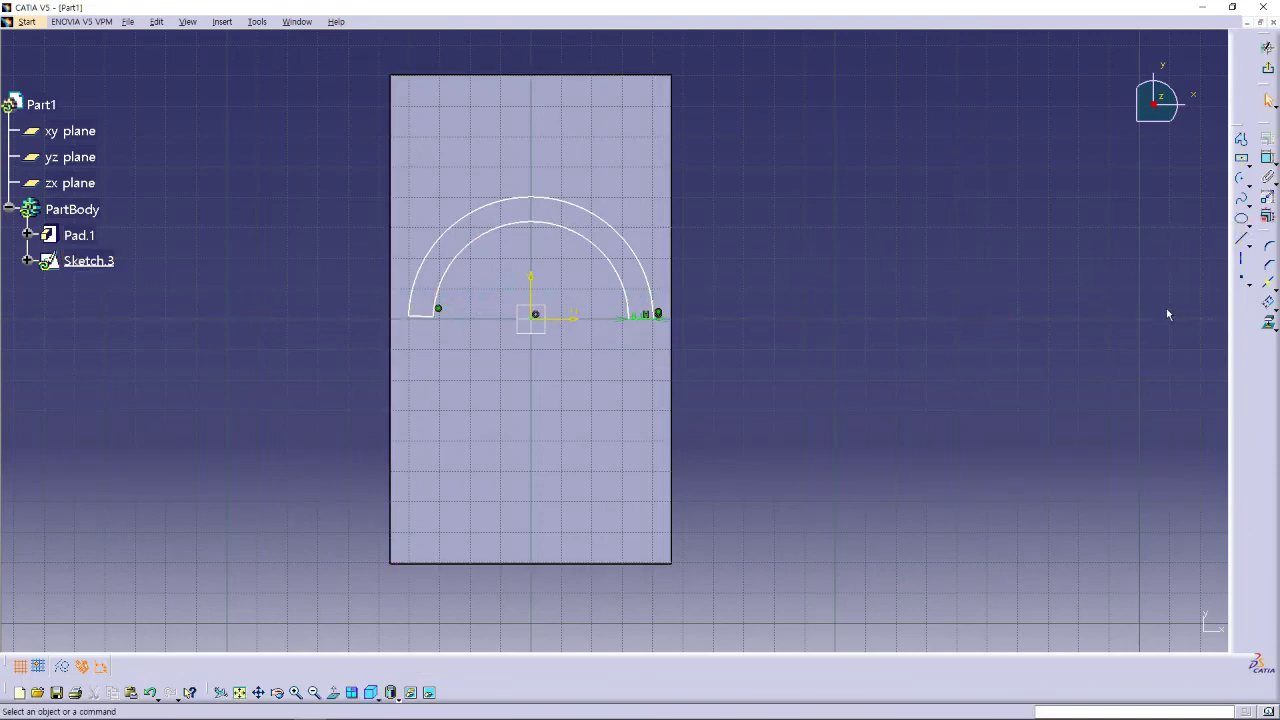
click(473, 328)
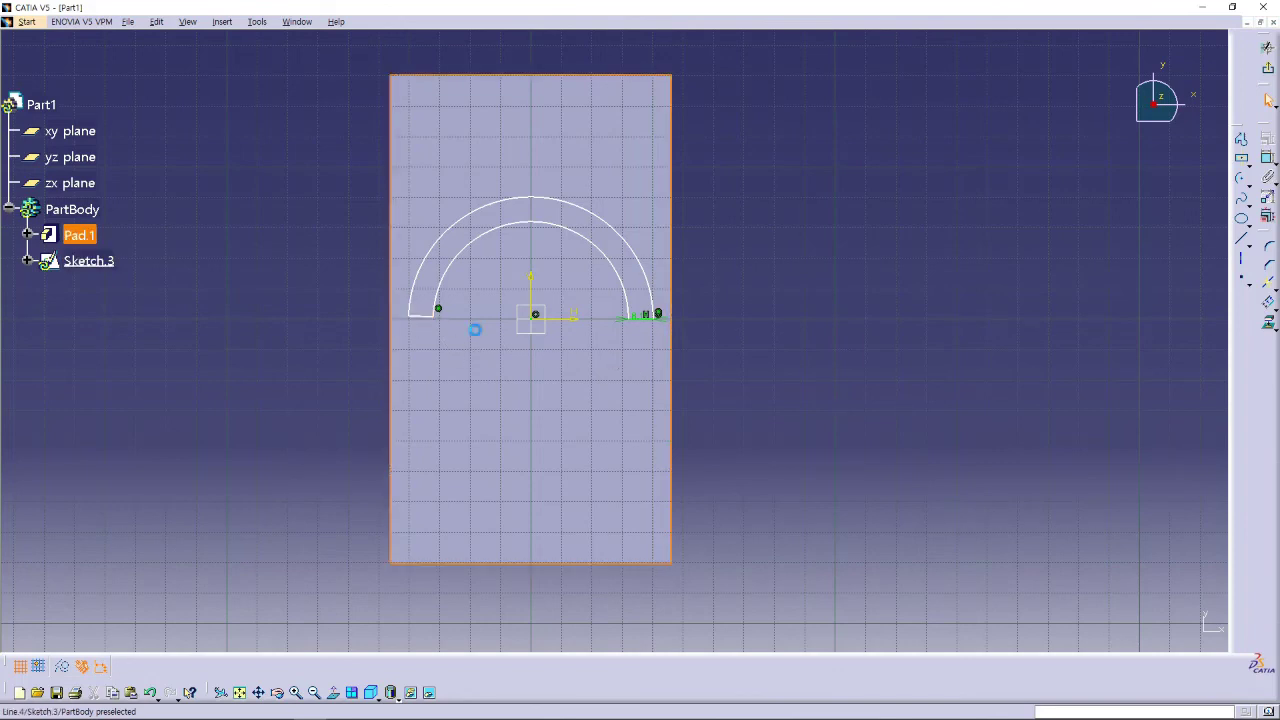
click(423, 316)
key(Delete)
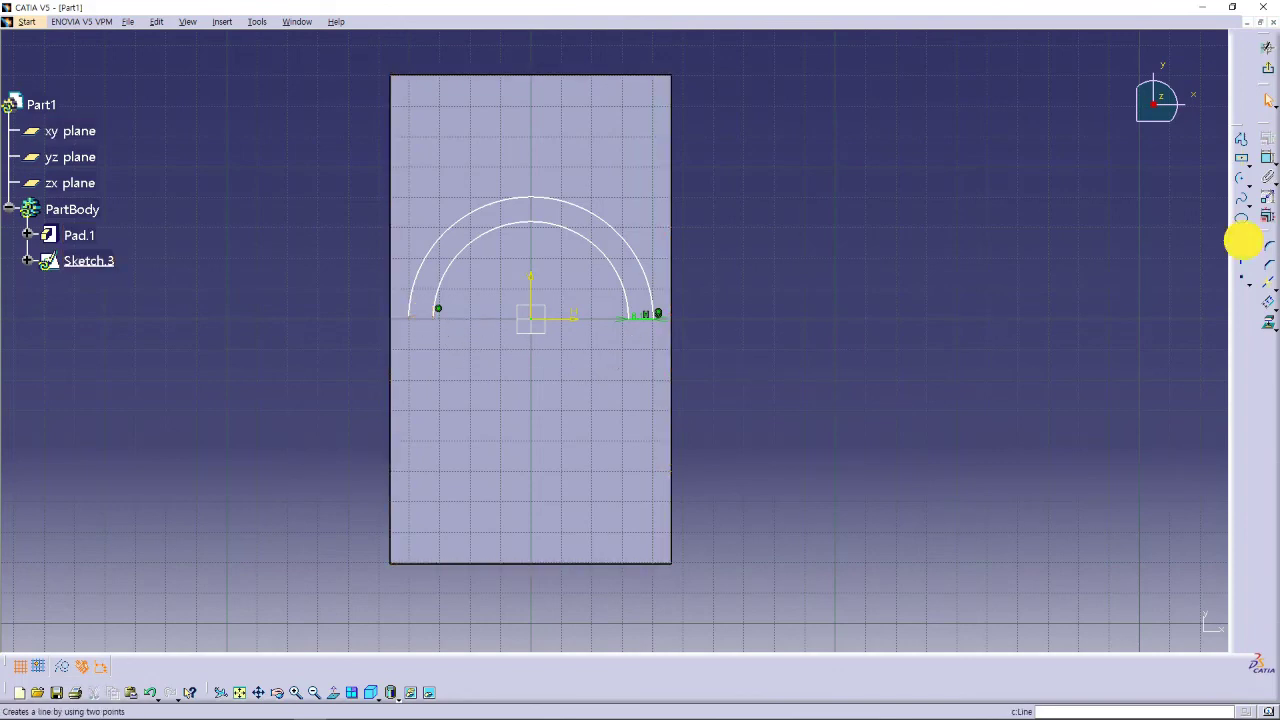
Draw a line between the left ends of the inner and outer arcs to close the arch profile.
click(1243, 243)
click(438, 310)
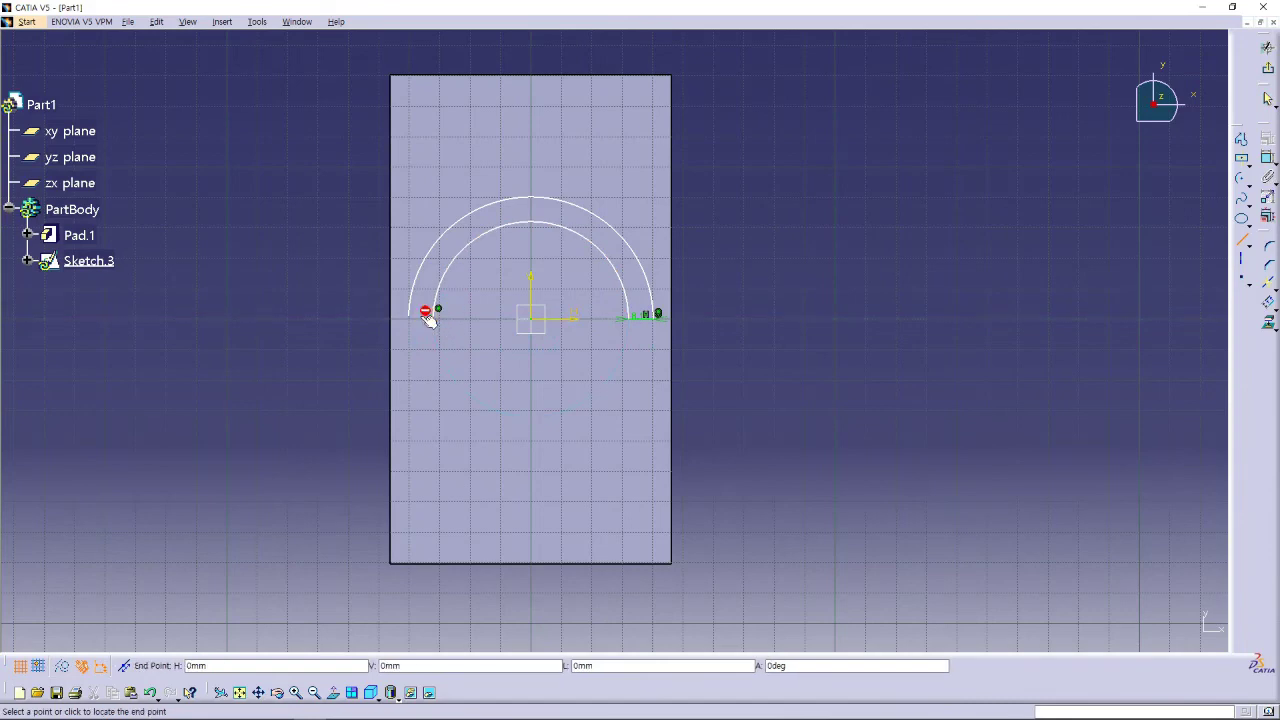
click(411, 315)
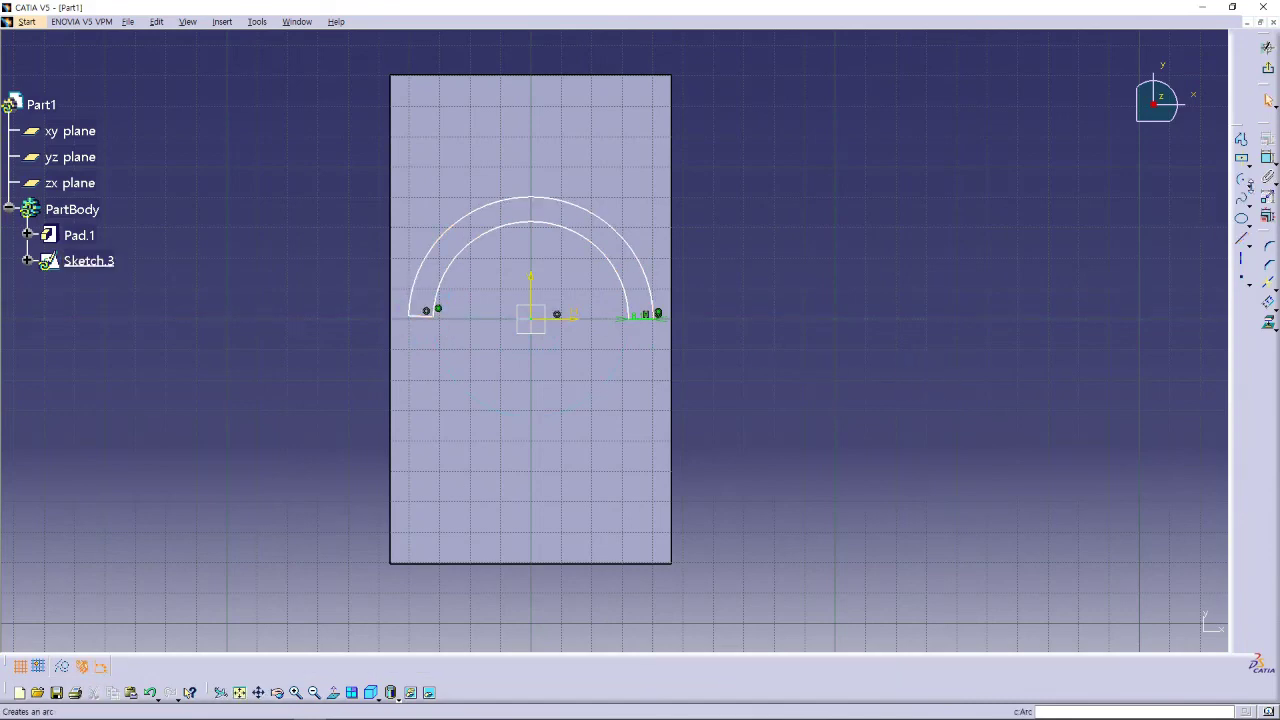
Draw two separate circles of about 6 mm radius inside the arch, one on each side of the vertical axis.
click(1248, 184)
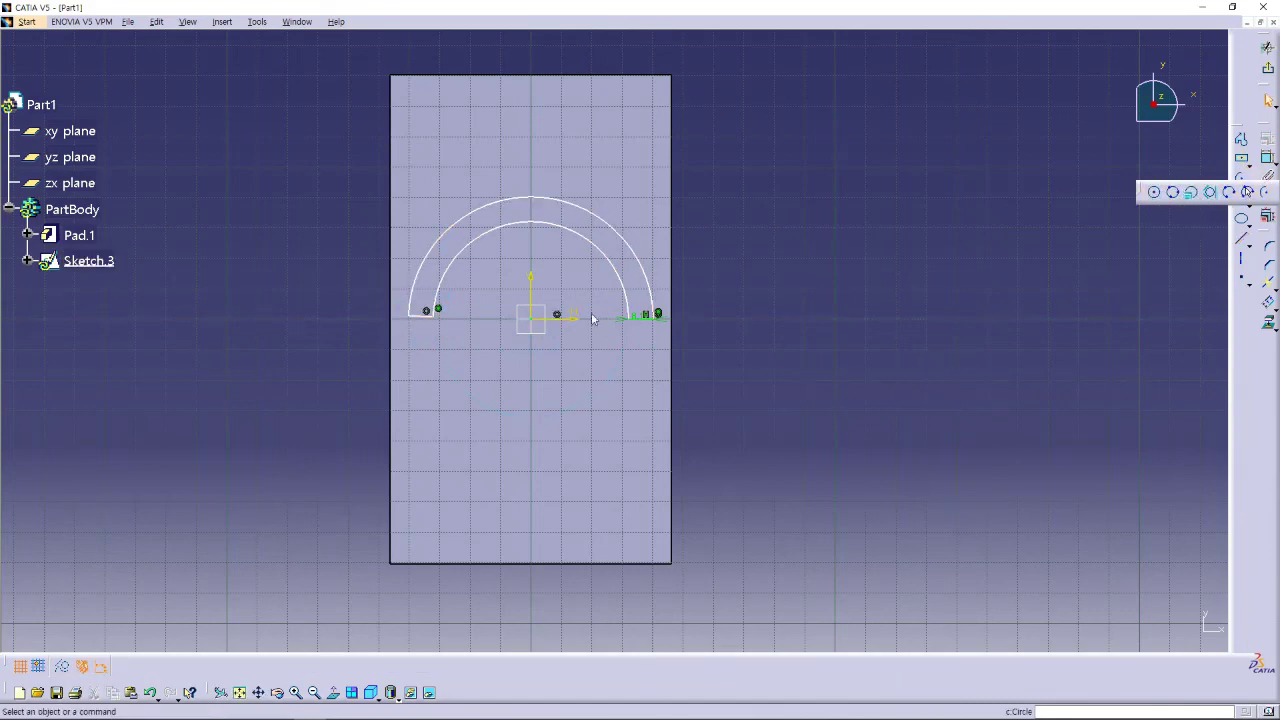
click(1154, 192)
click(561, 282)
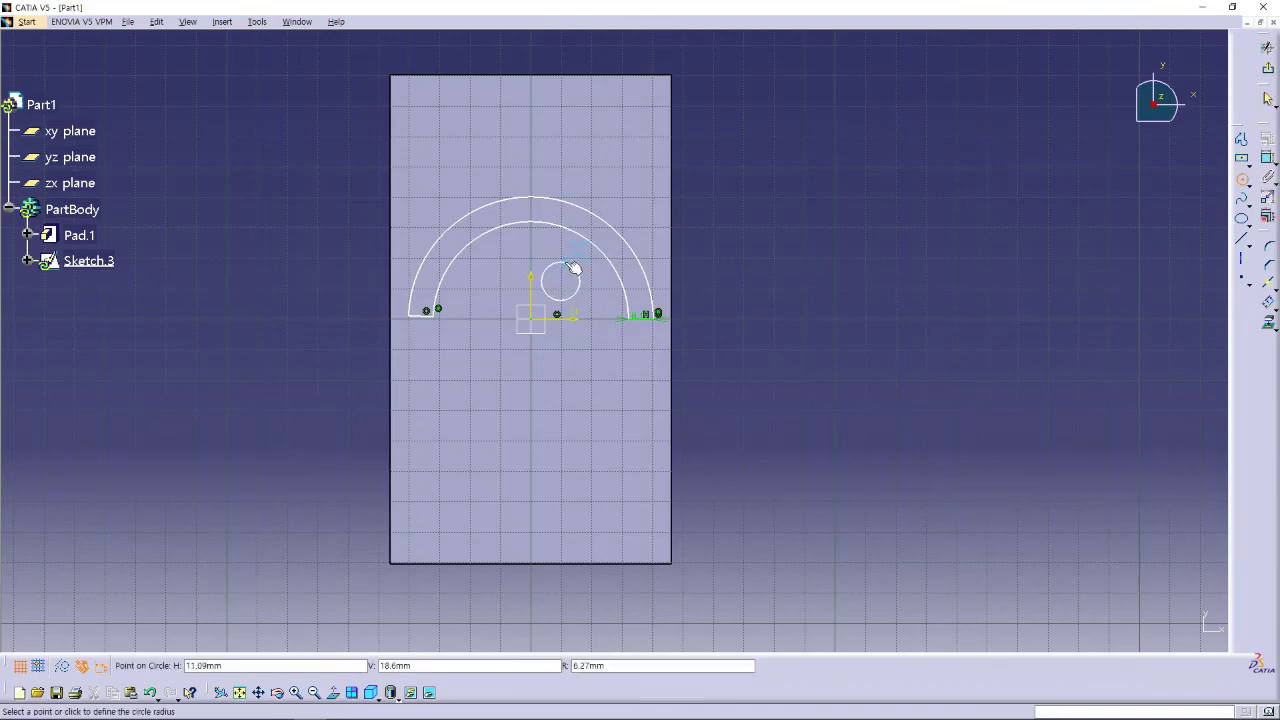
click(574, 268)
click(1243, 180)
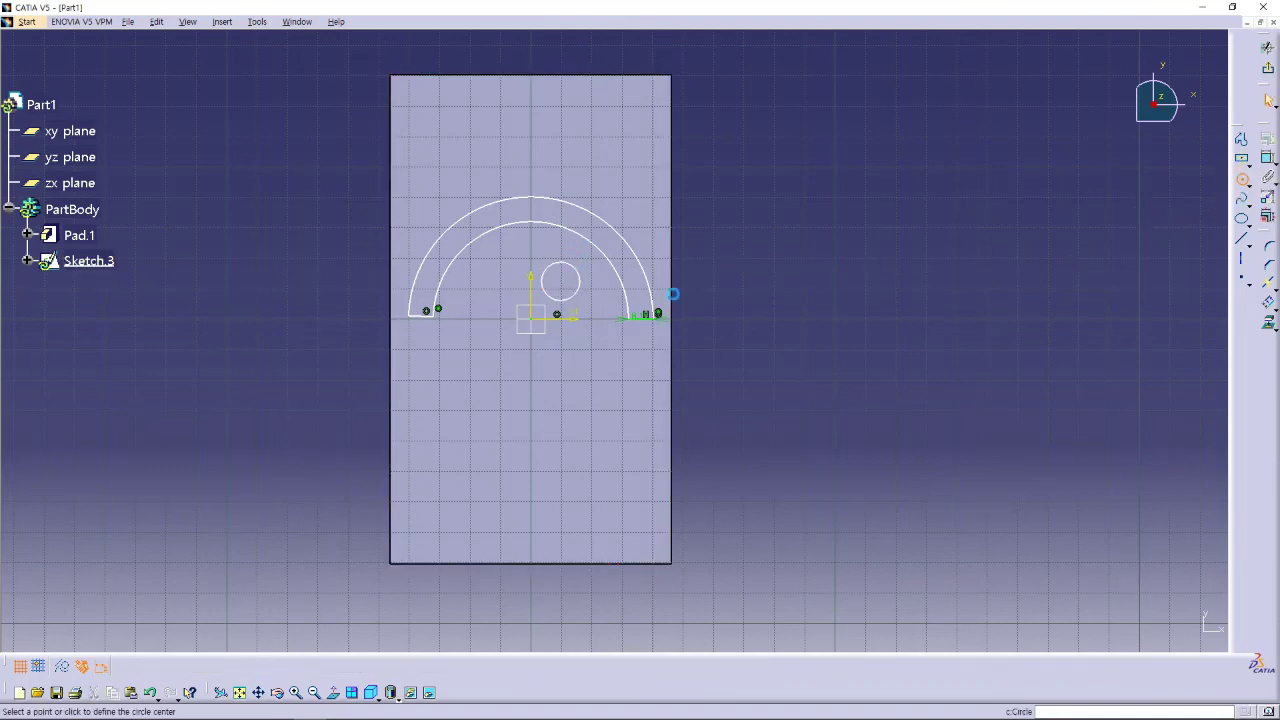
click(483, 287)
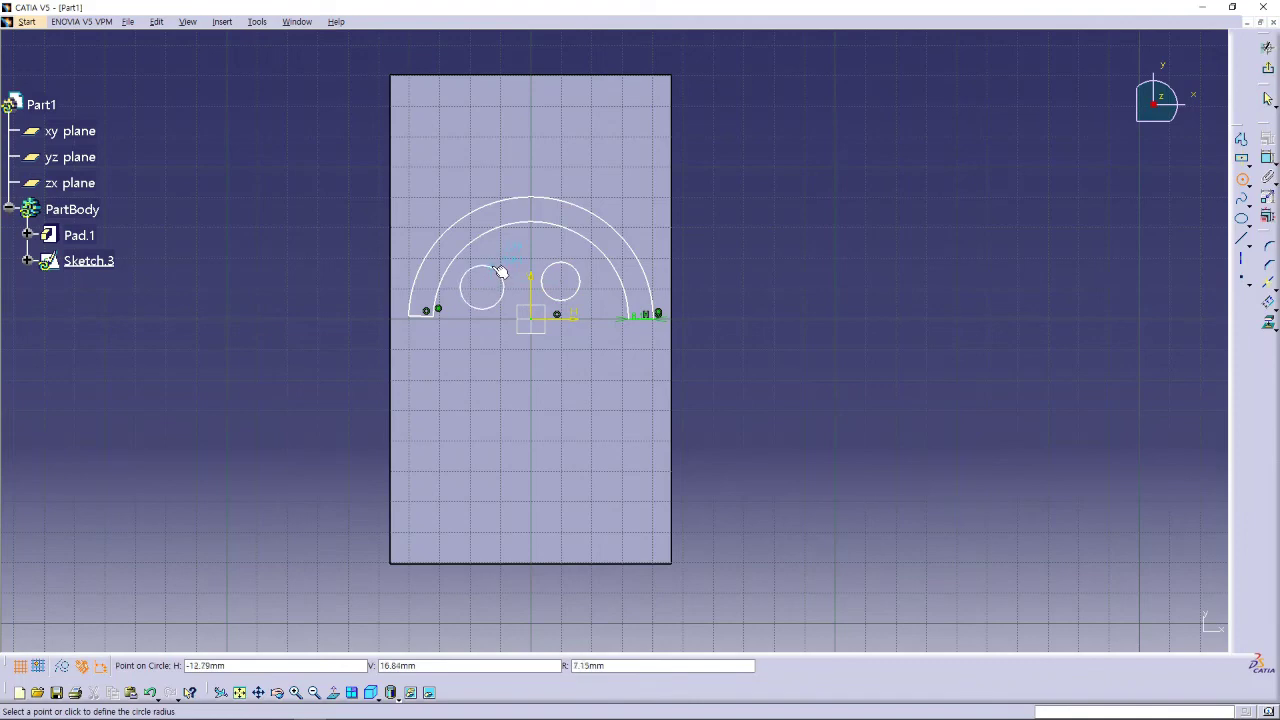
click(492, 271)
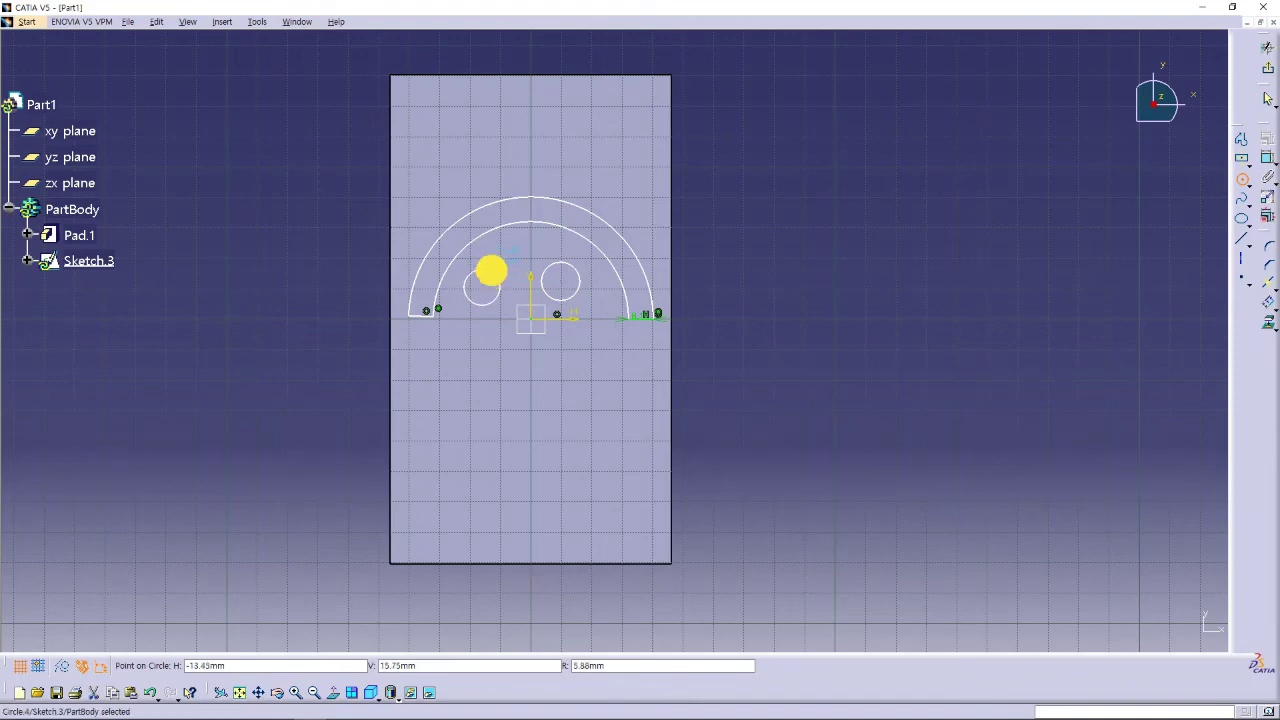
click(886, 337)
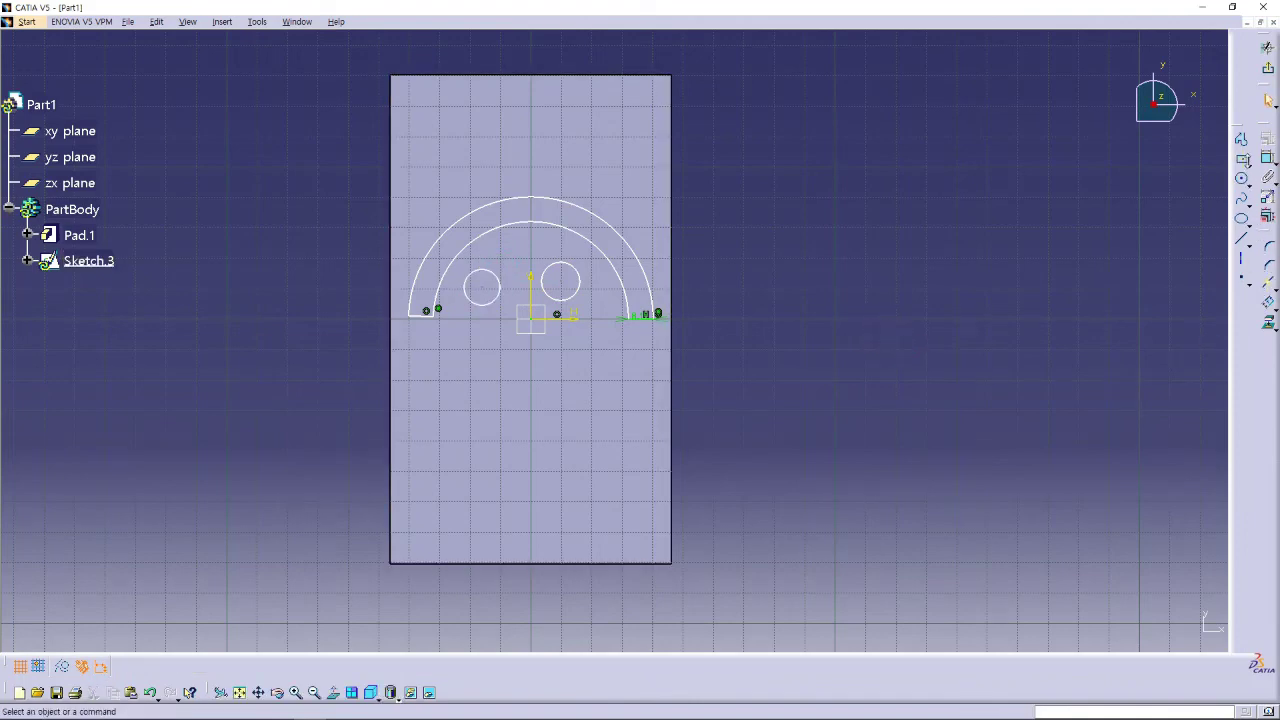
Draw a lower arc of about 25 mm radius centred on the origin, below the two circles.
click(1246, 161)
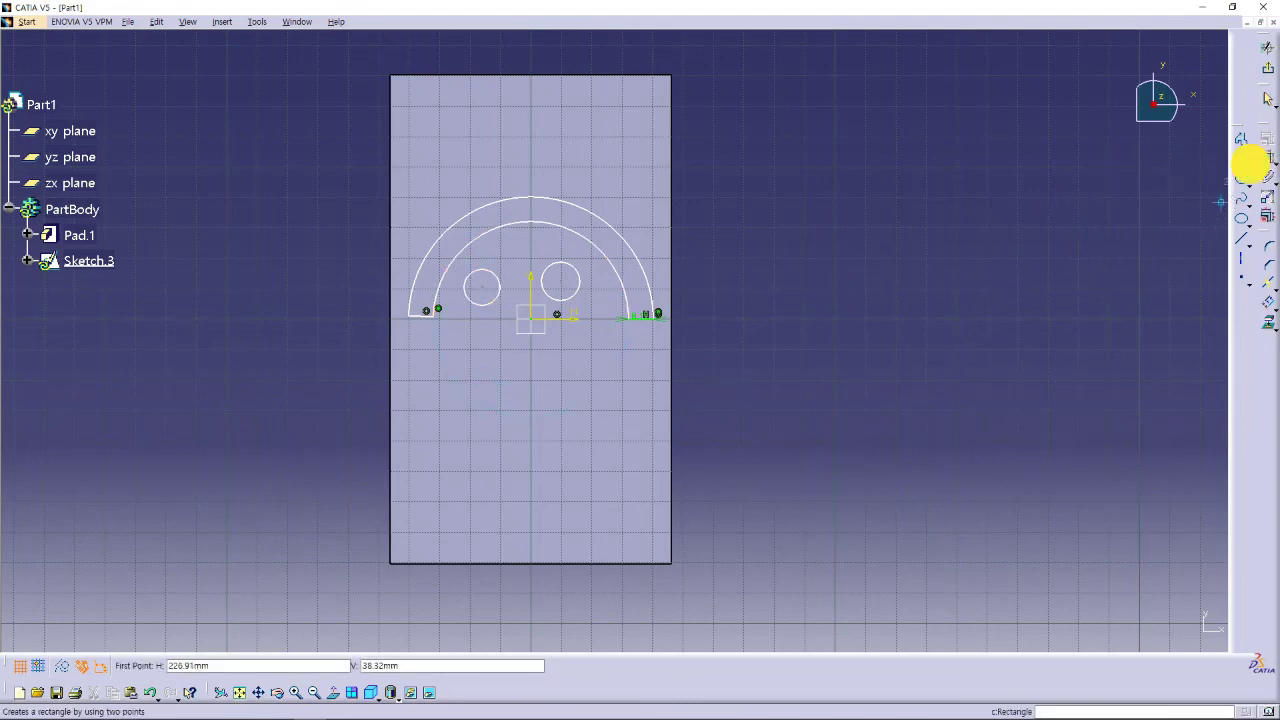
click(1249, 185)
click(1228, 193)
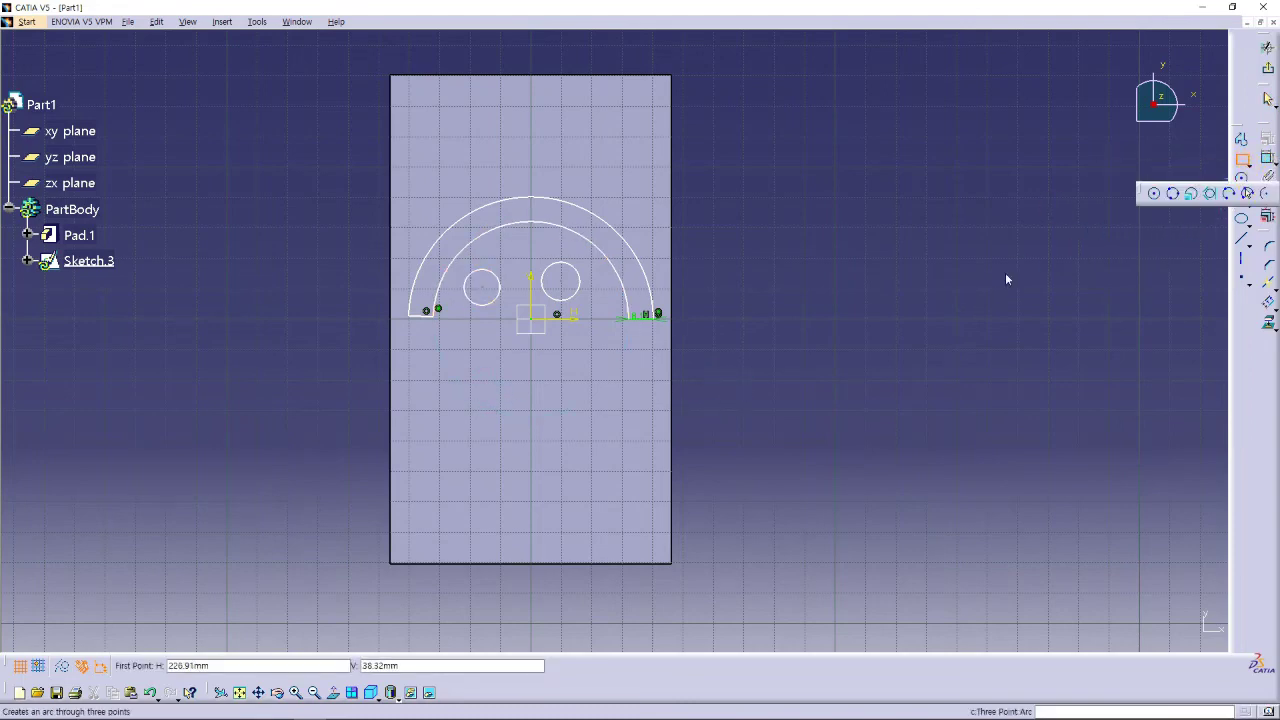
click(531, 316)
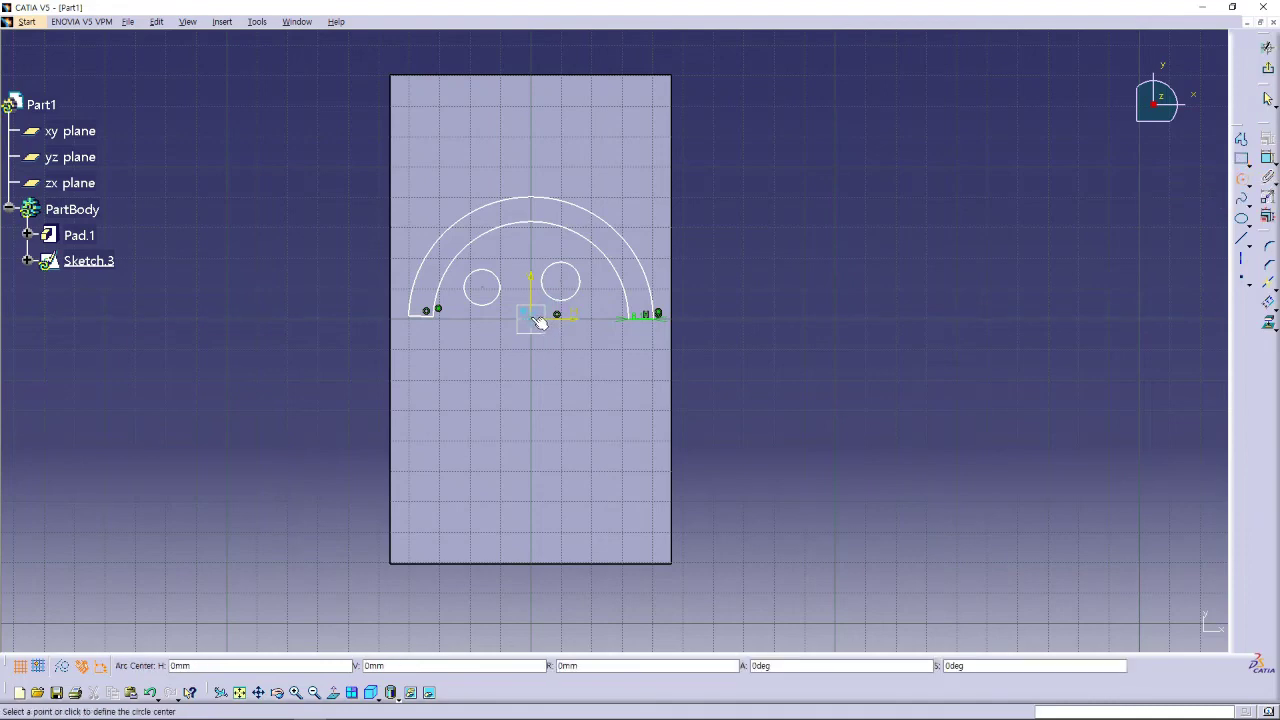
click(471, 358)
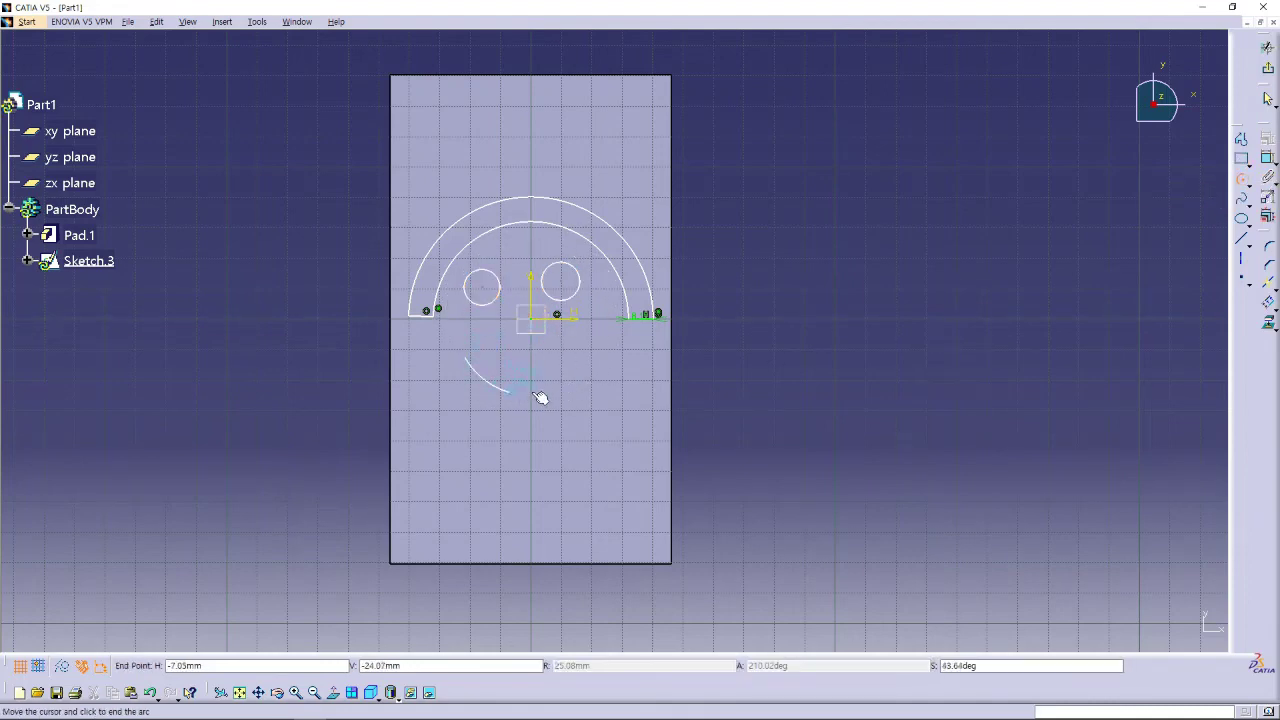
click(593, 360)
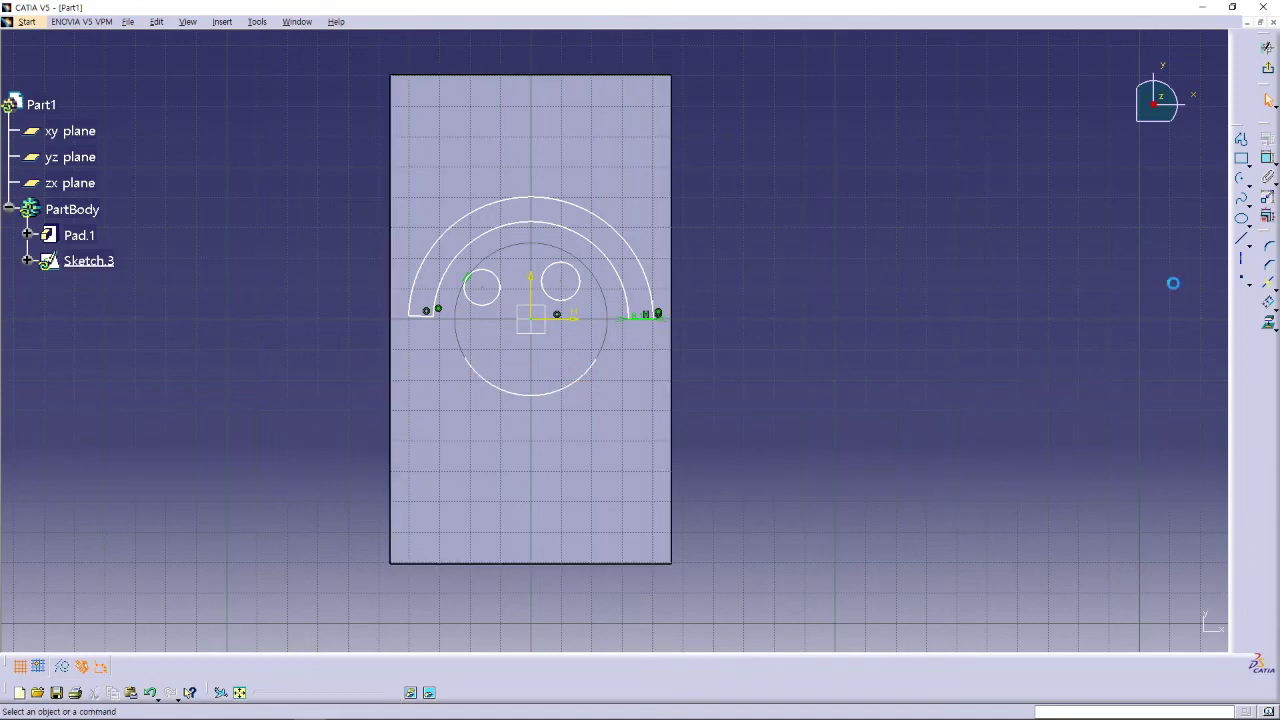
Offset the lower arc outward by about 4.5 mm to form a second concentric arc.
click(1267, 302)
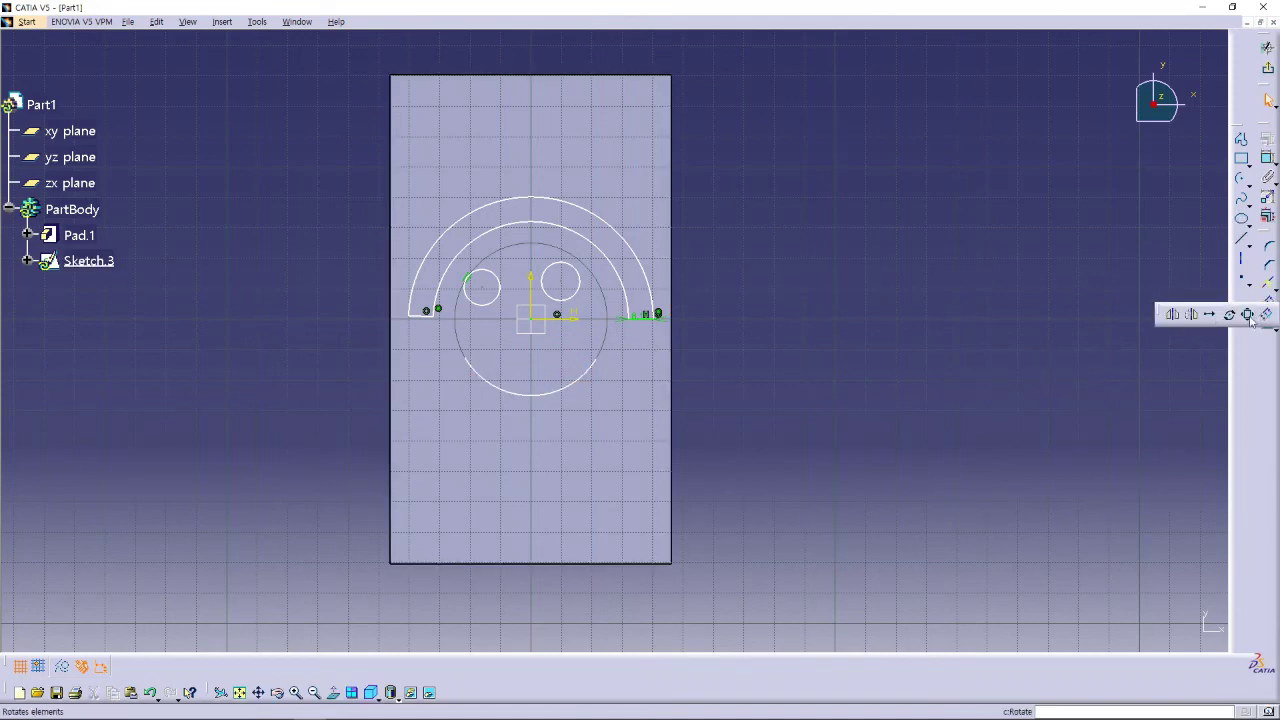
click(1262, 314)
click(560, 396)
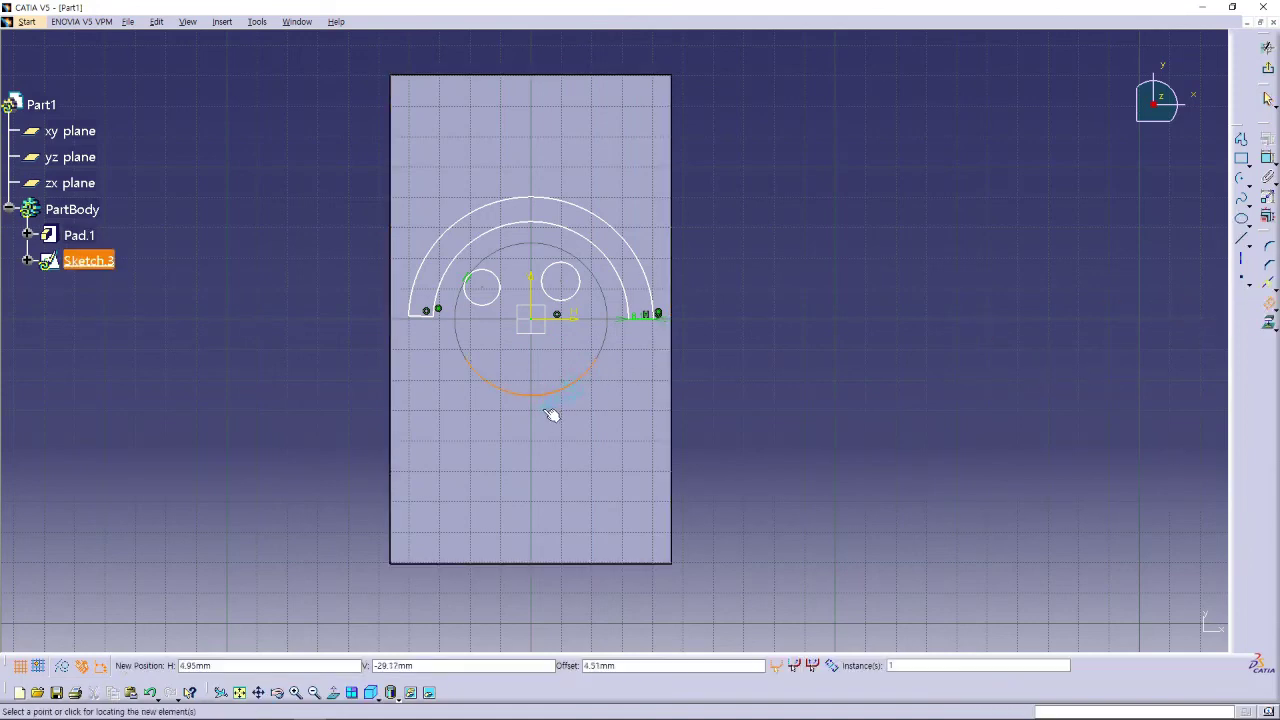
click(542, 410)
Close the lower arc profile with a short line across each pair of arc ends and leave the sketch.
click(1242, 240)
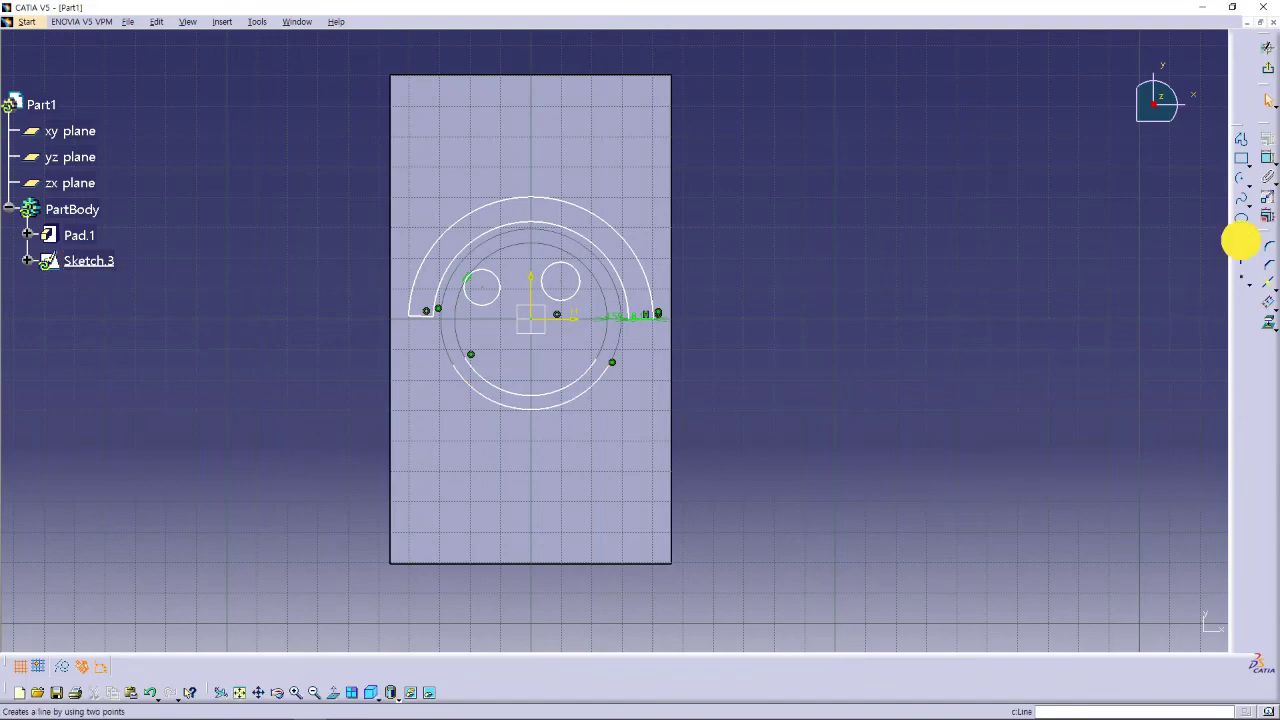
click(612, 362)
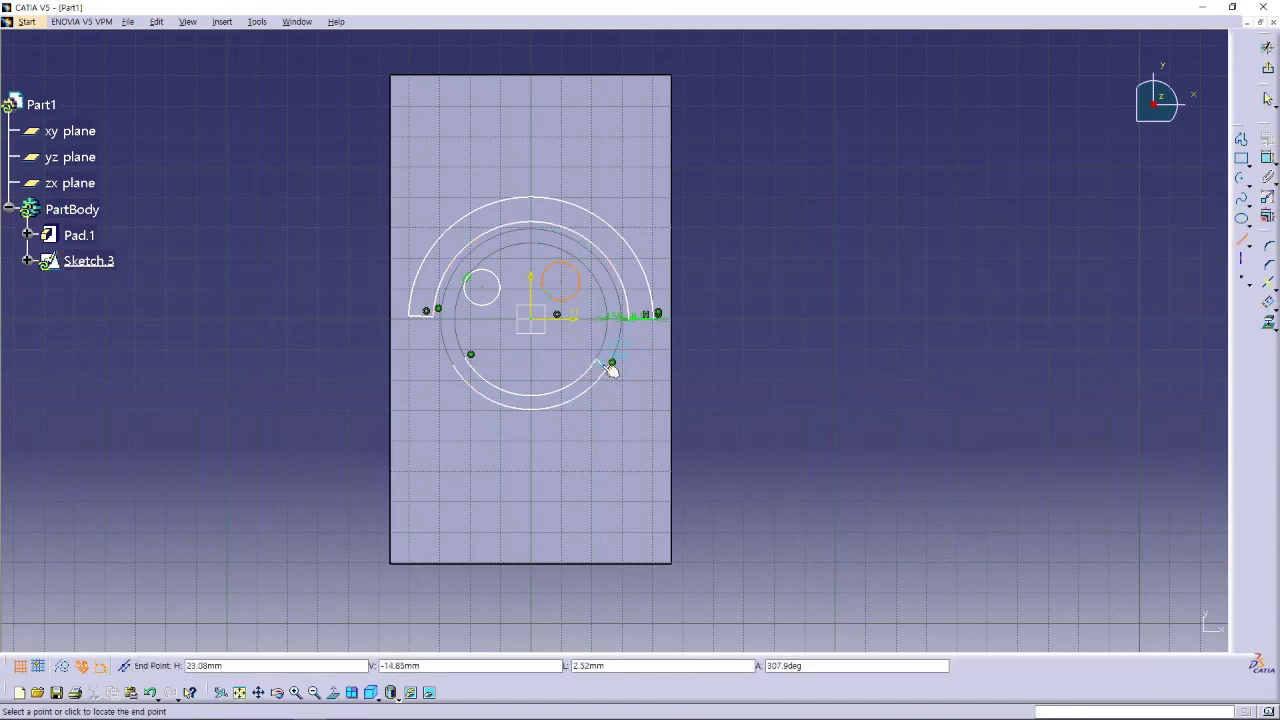
click(600, 364)
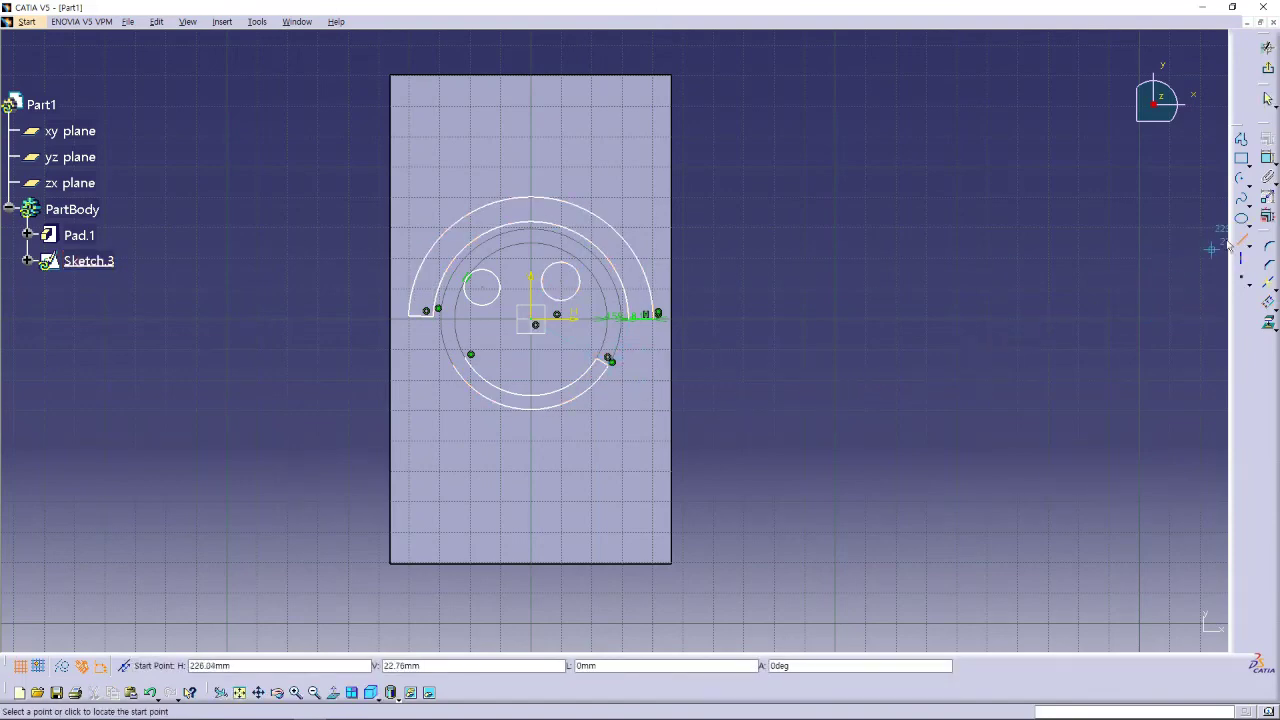
click(471, 358)
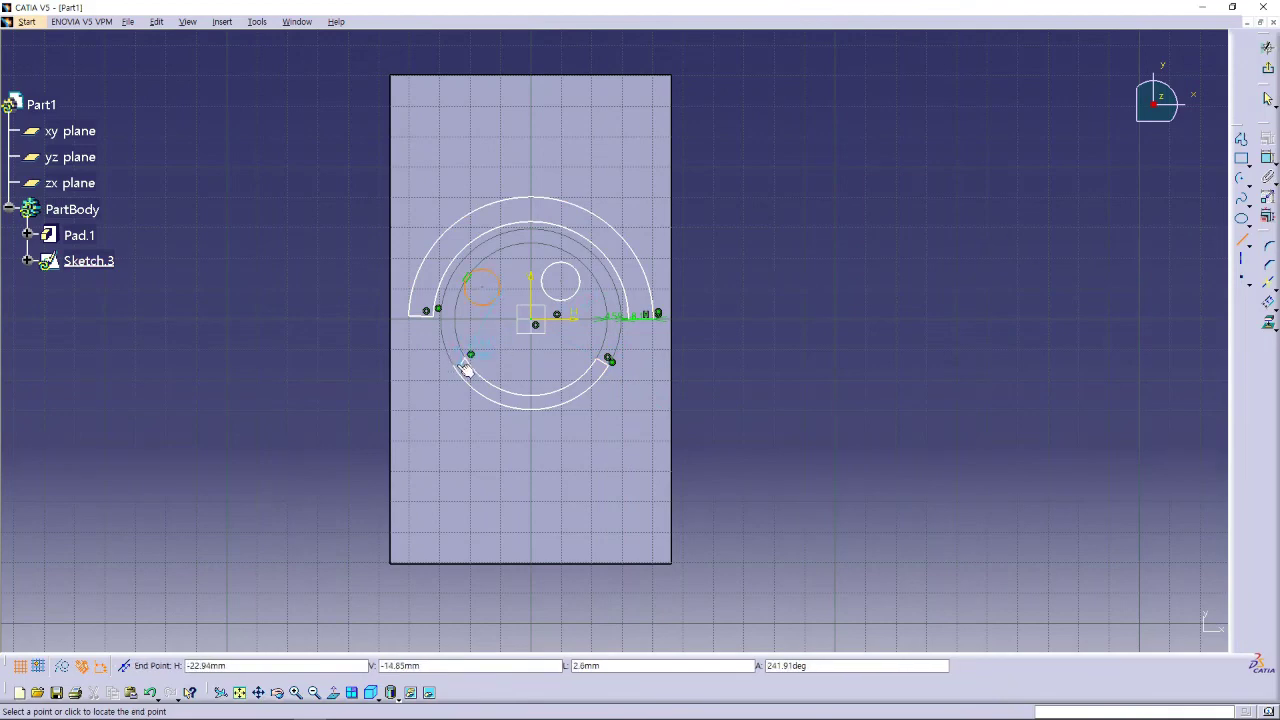
click(459, 371)
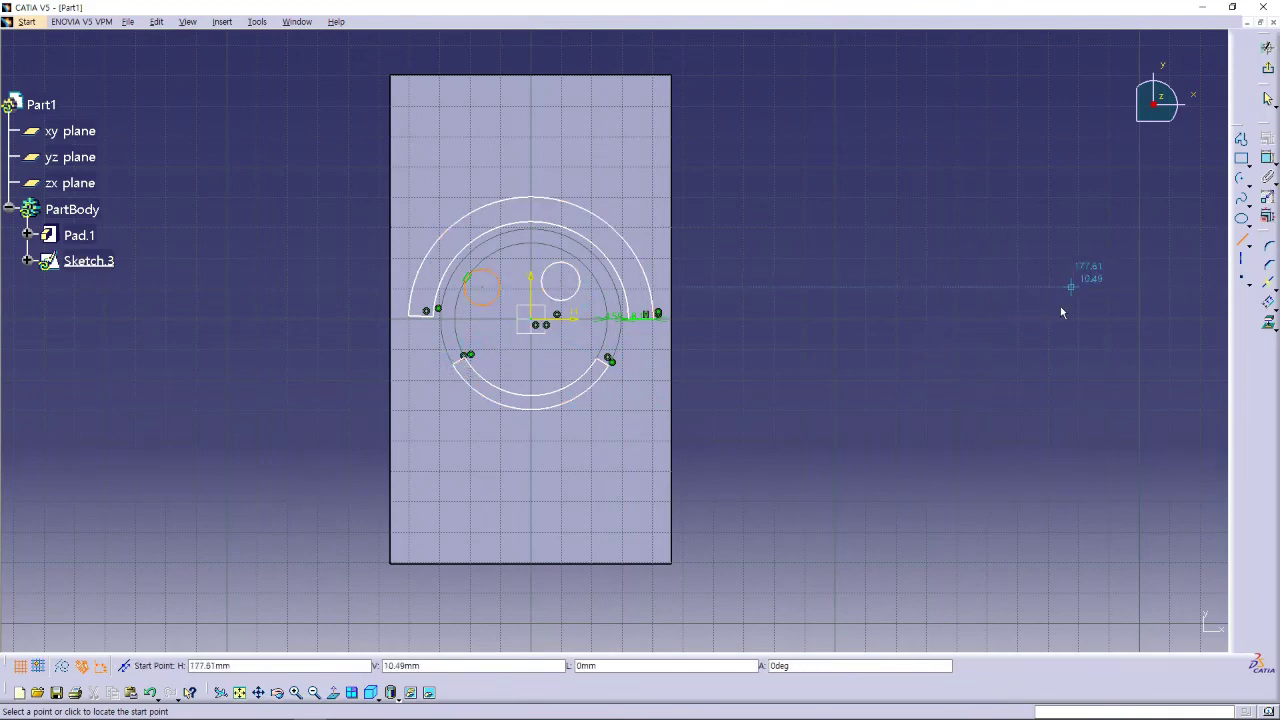
click(1238, 241)
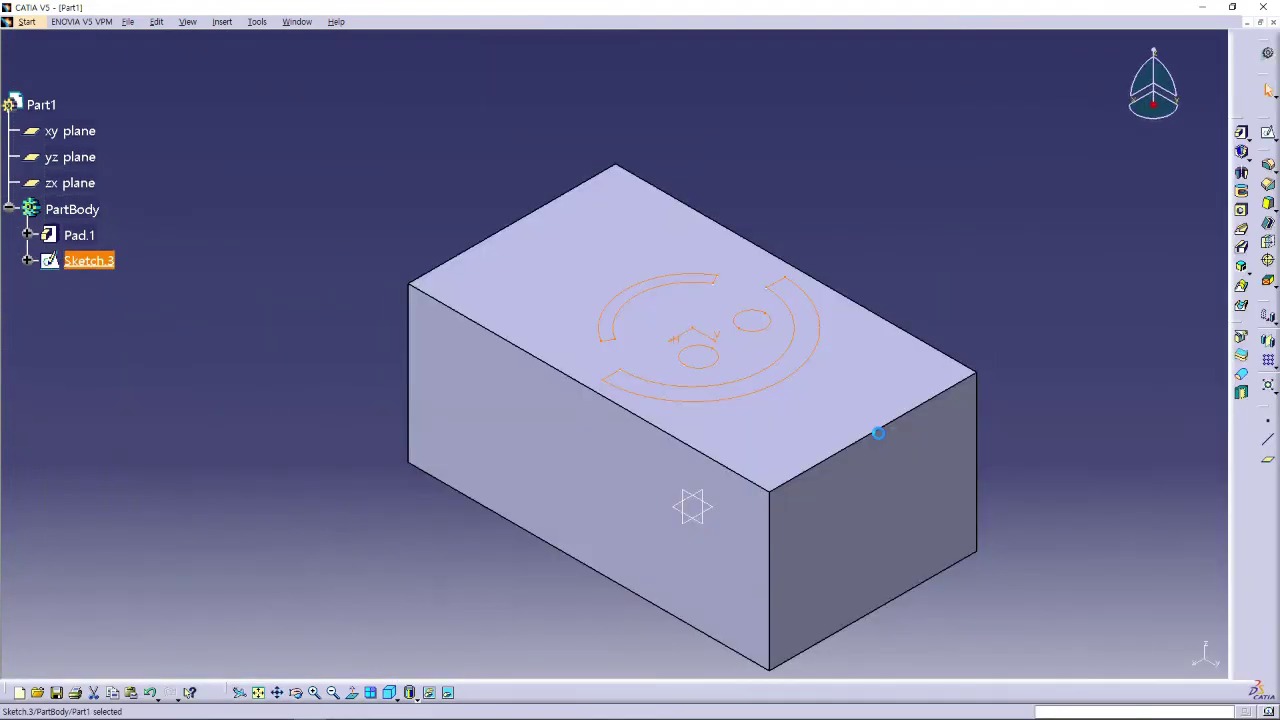
Start a Multi-Pocket from the sketch, with a depth of 5 mm for domain 1 and 15 mm for domain 2.
mouse_move(1014, 420)
middle_down()
mouse_move(1011, 397)
mouse_move(849, 348)
middle_up()
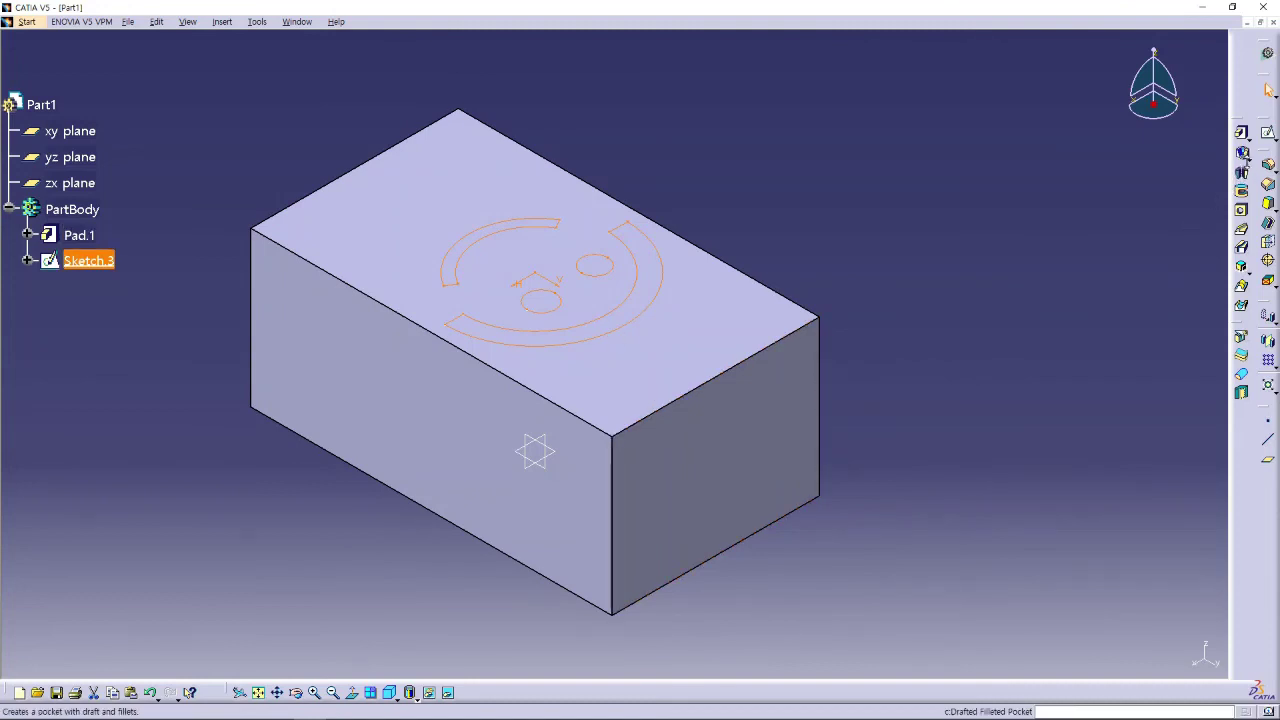
click(1246, 176)
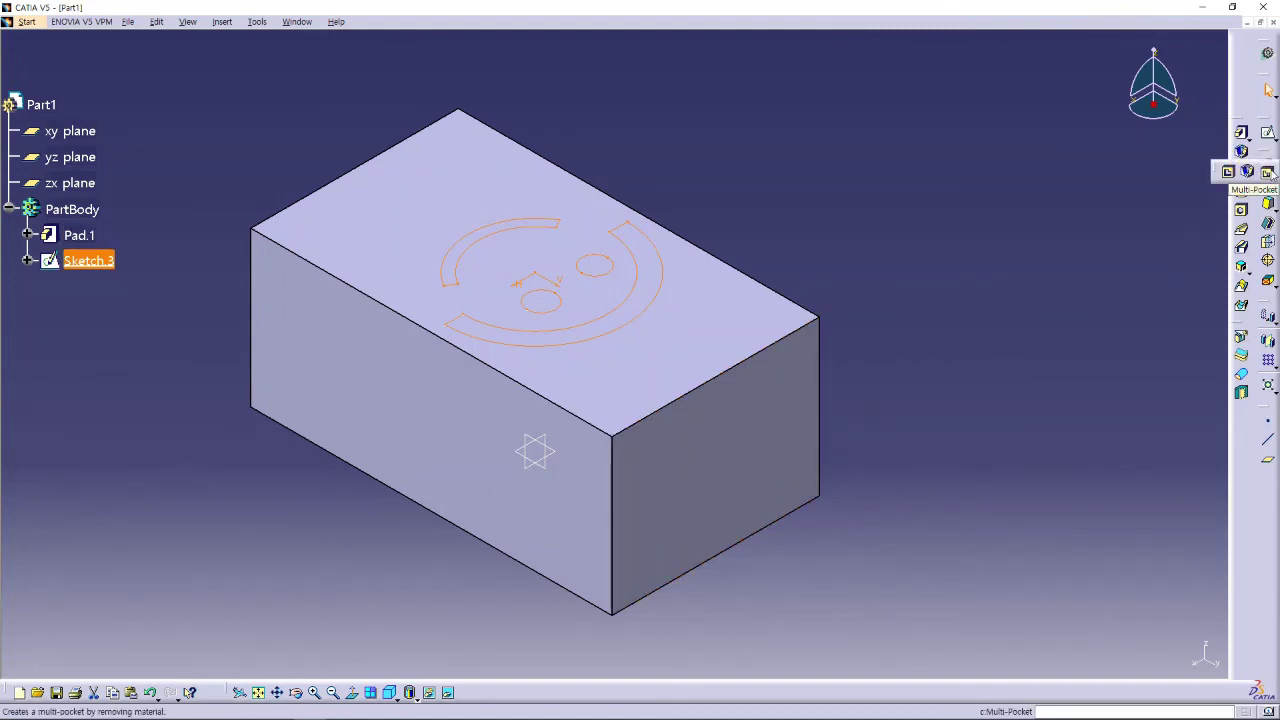
click(1268, 172)
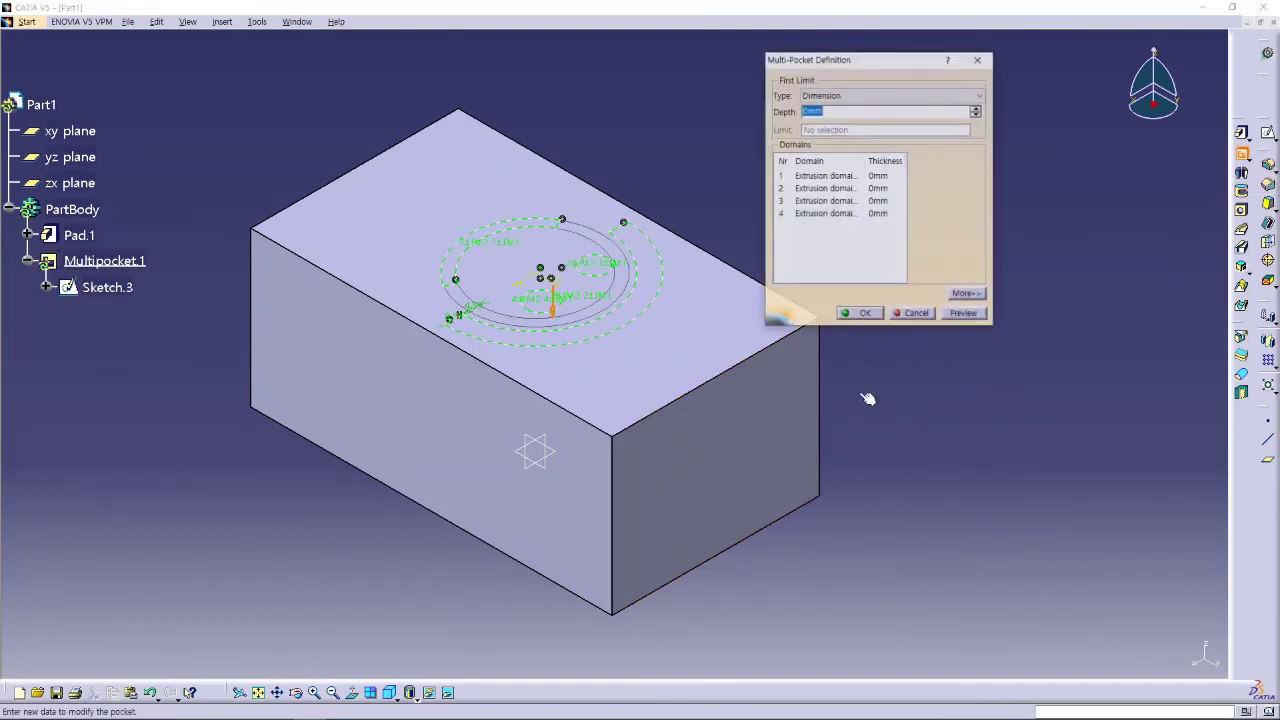
middle_drag(704, 228, 700, 200)
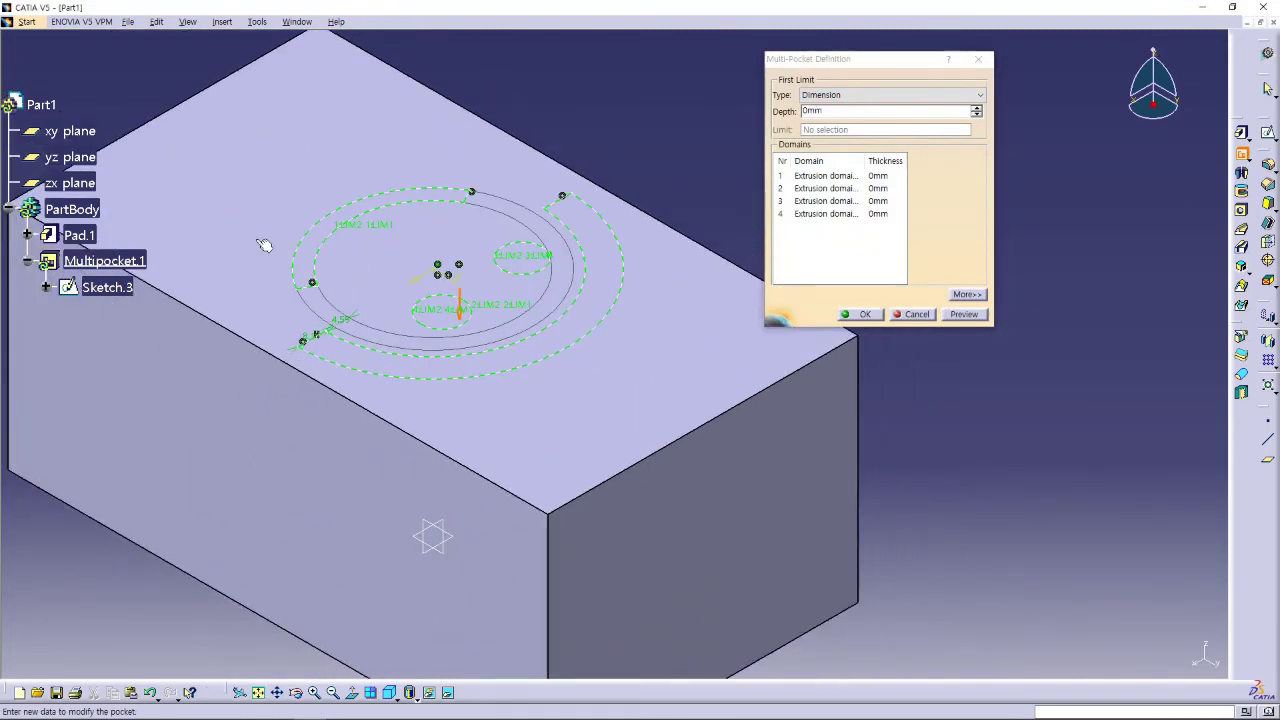
click(809, 175)
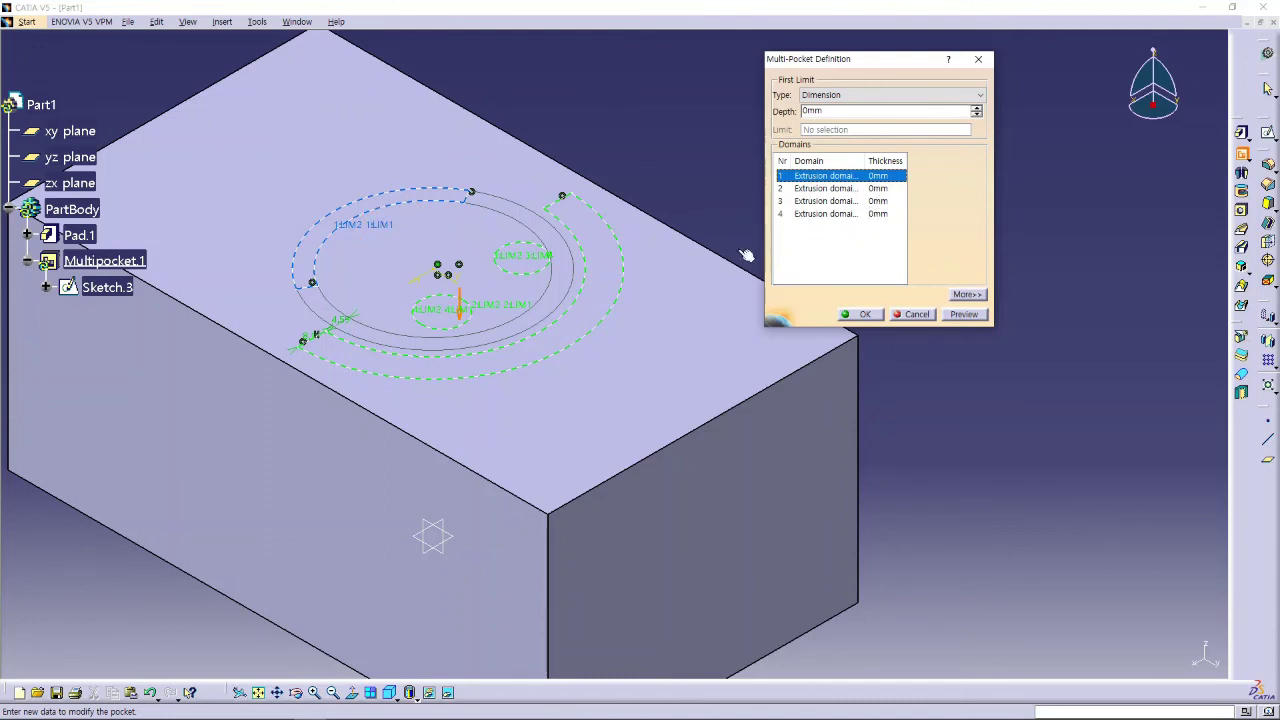
double_click(795, 111)
text(5)
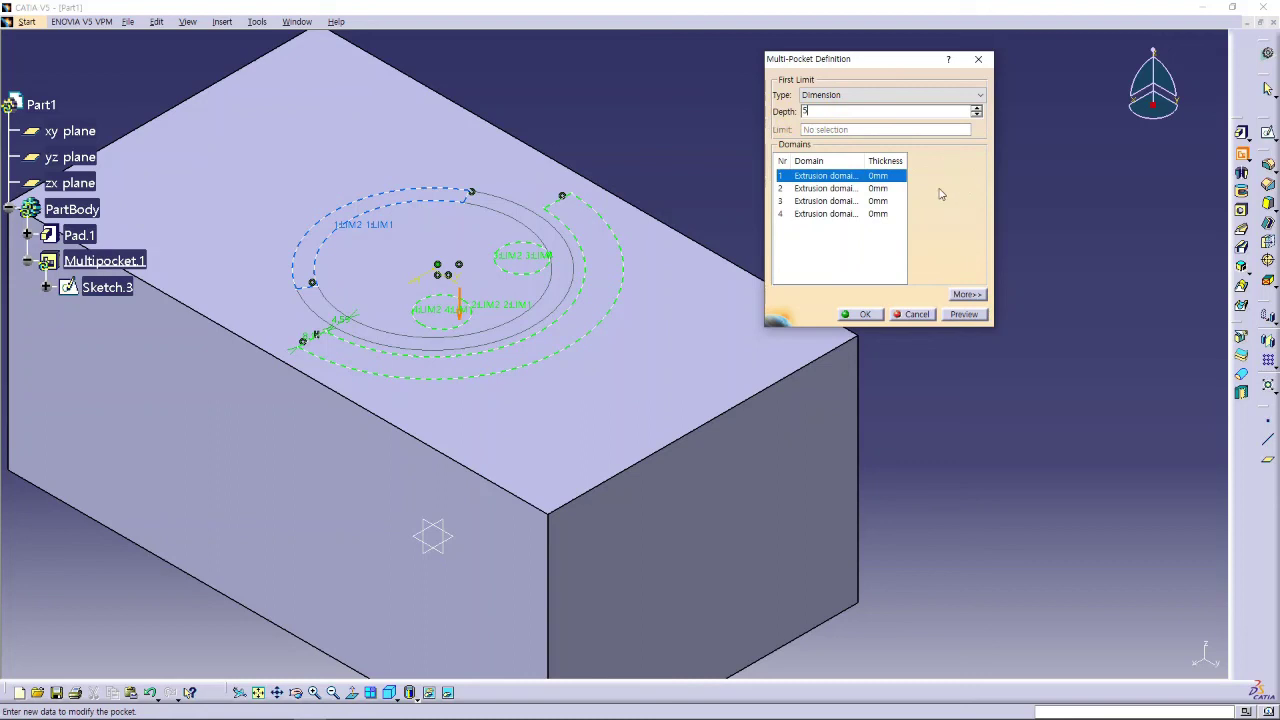
click(843, 189)
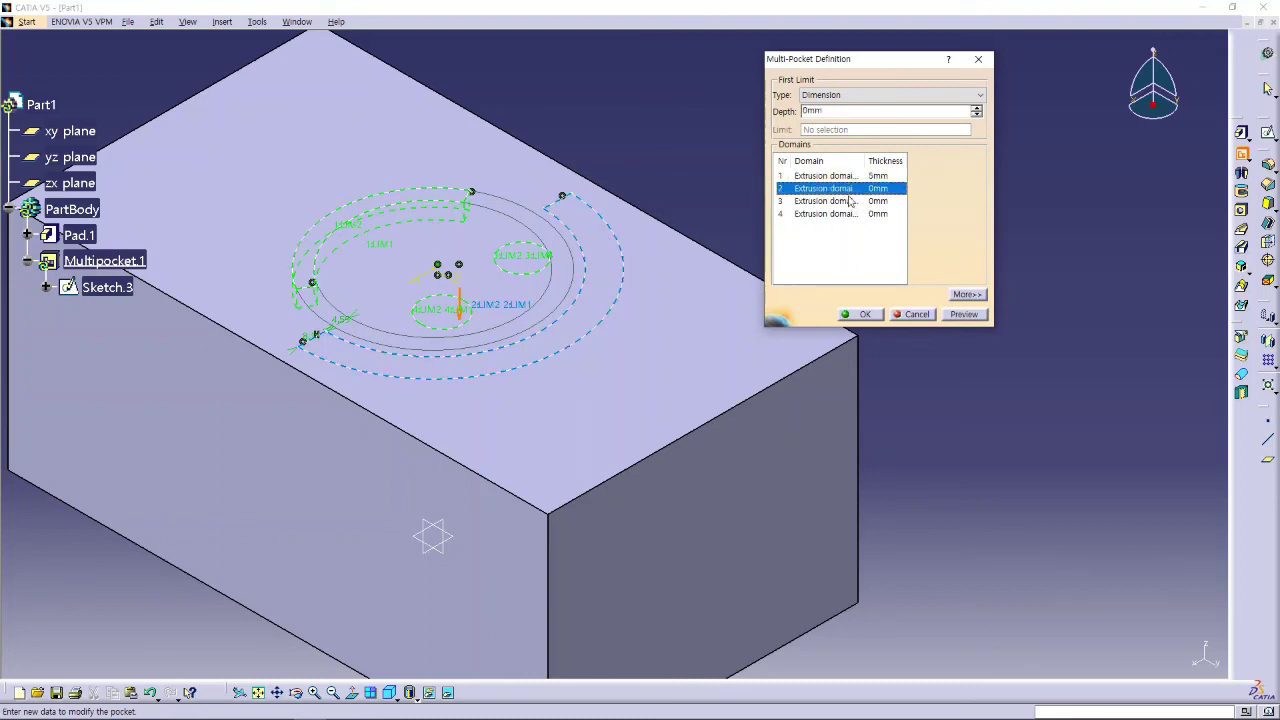
double_click(797, 111)
text(15)
Set the depth of domain 3 to 3 mm and domain 4 to 2 mm, and preview the multi-pocket.
click(846, 201)
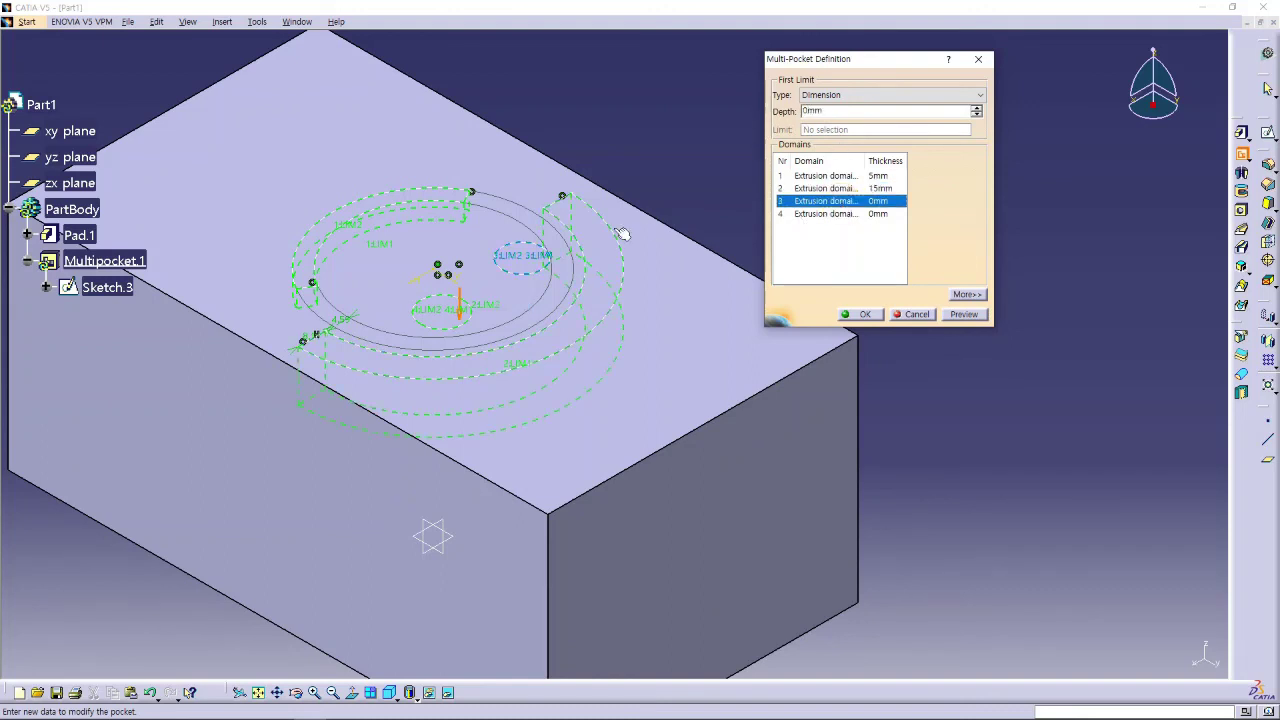
double_click(785, 111)
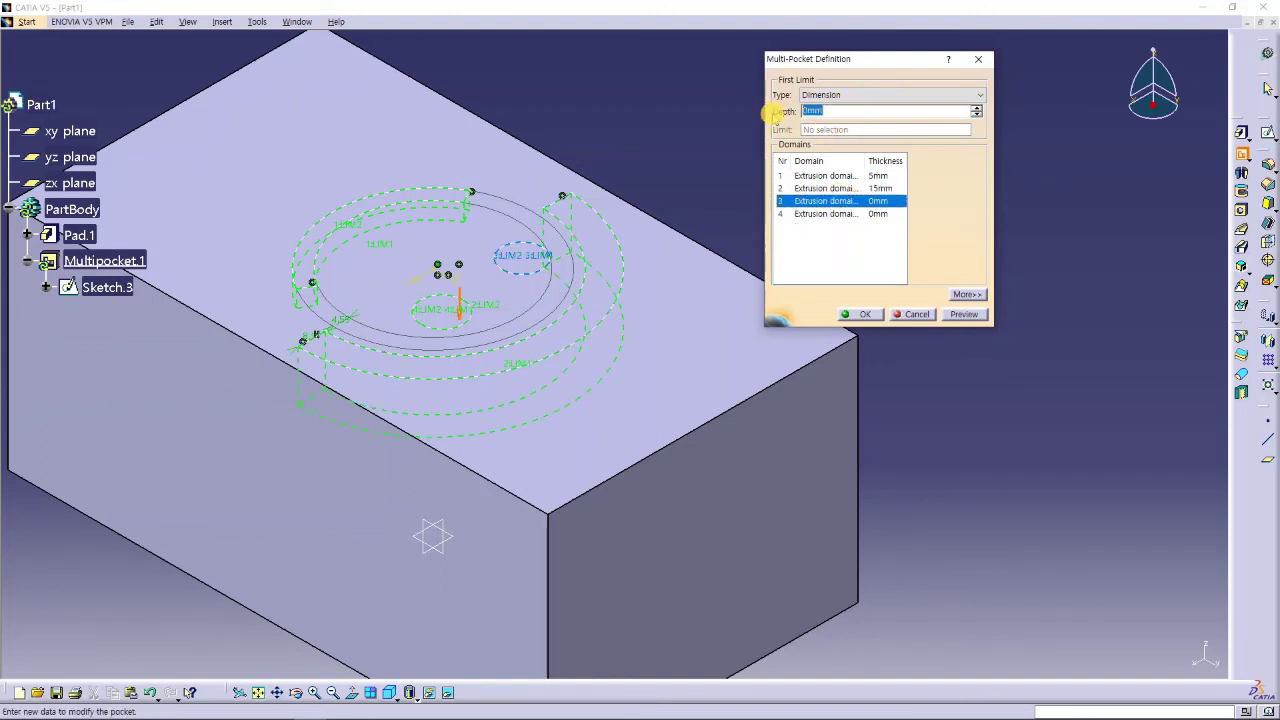
text(3)
click(818, 214)
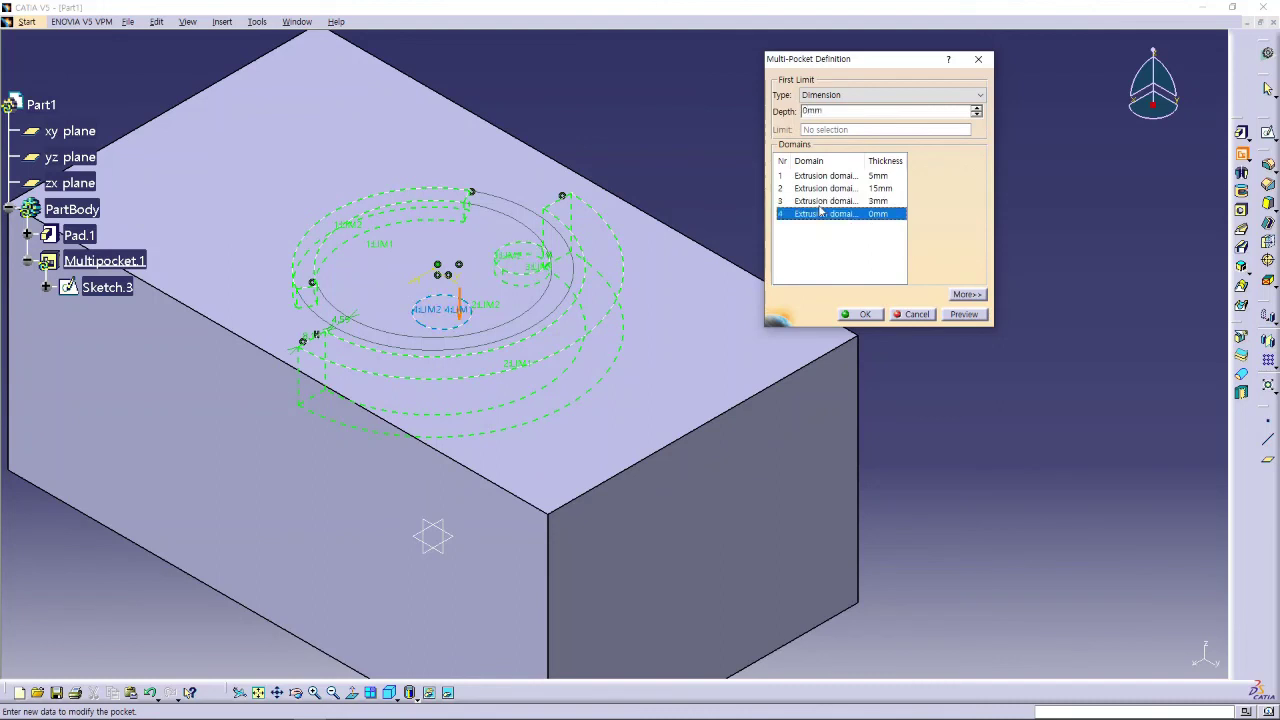
double_click(805, 111)
text(2)
click(964, 315)
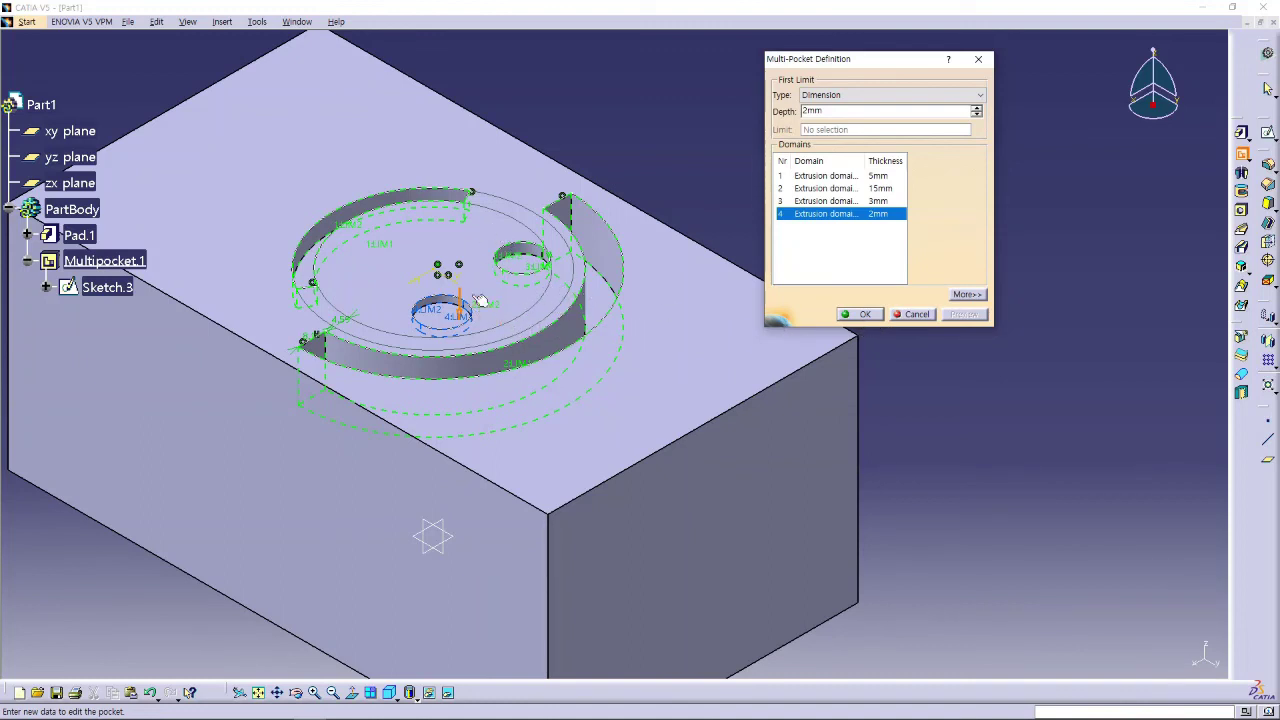
Show the second limit and direction options, accept the multi-pocket, and collapse its entry in the specification tree.
click(967, 294)
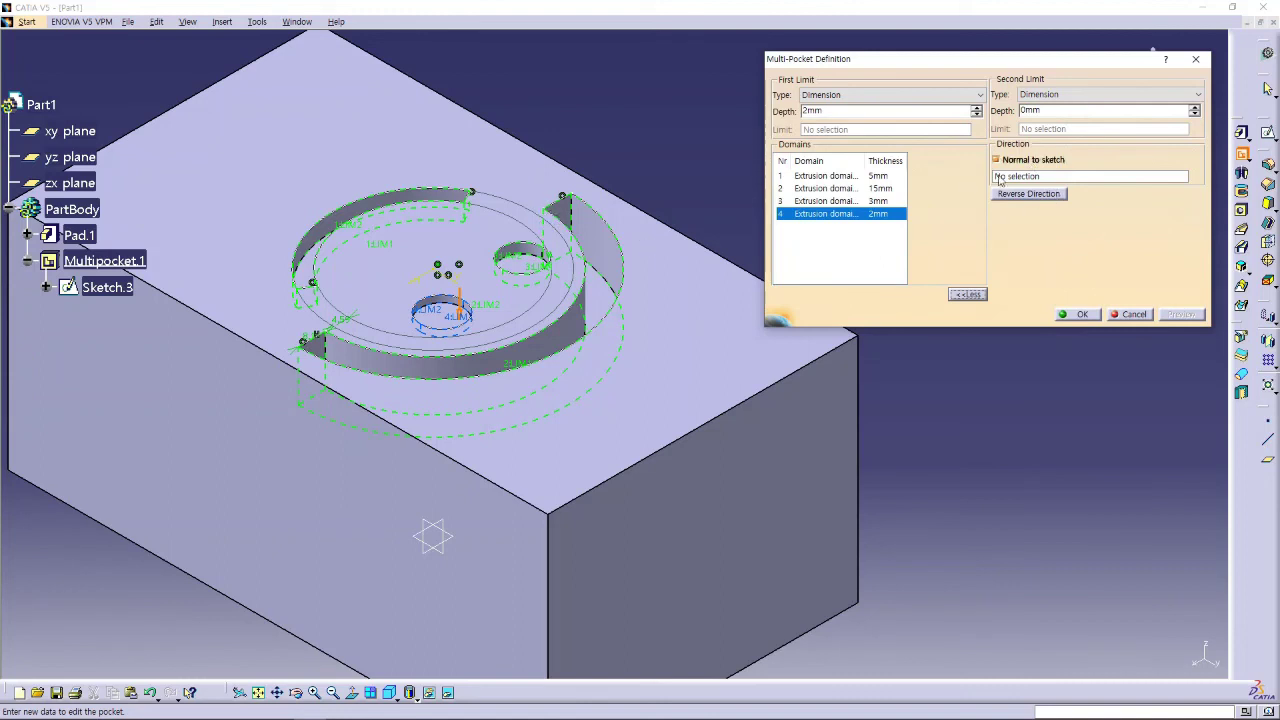
click(1083, 315)
middle_drag(942, 309, 924, 350)
mouse_move(826, 366)
middle_down()
mouse_move(686, 531)
mouse_move(717, 563)
mouse_move(714, 423)
mouse_move(797, 369)
middle_up()
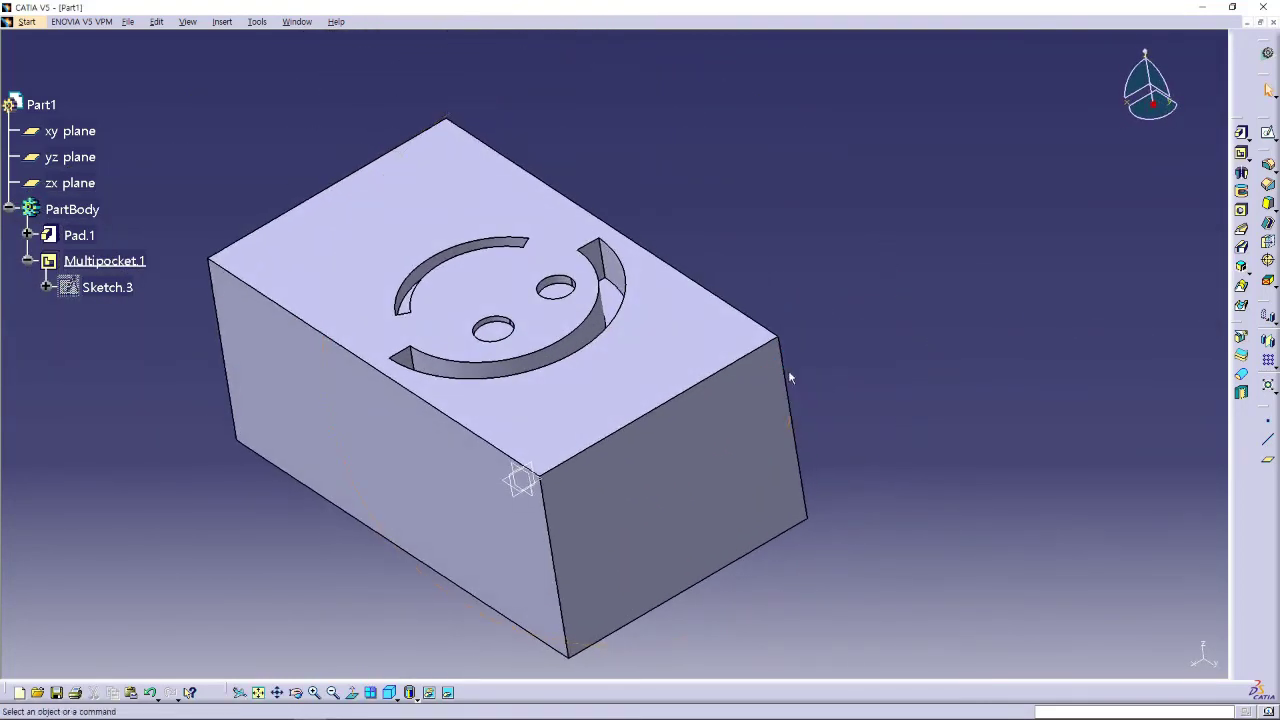
click(28, 261)
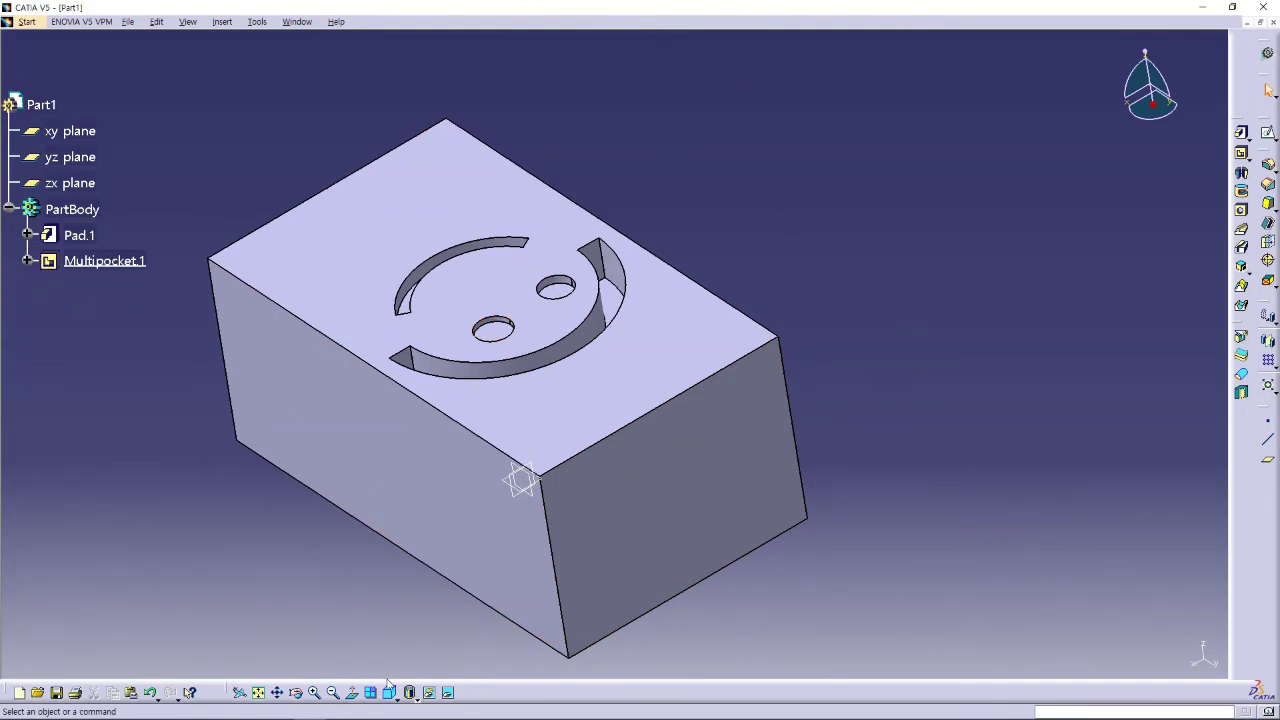